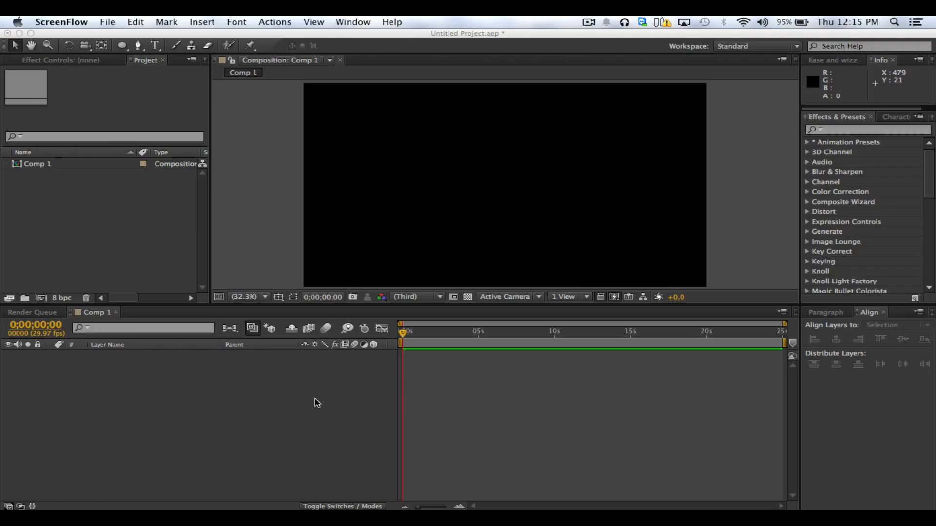
# Create a new text layer in Comp 1 reading TEXT
pyautogui.click(272, 393)
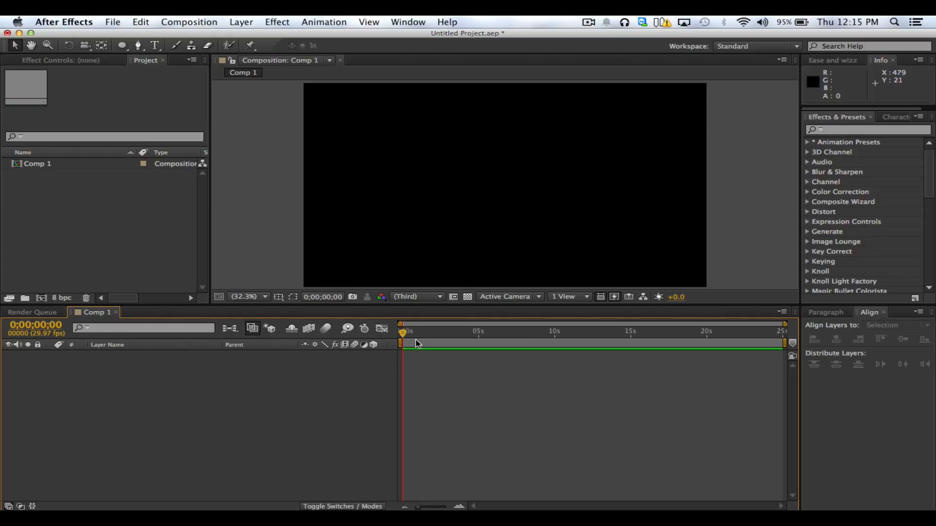
pyautogui.moveTo(404, 333)
pyautogui.mouseDown()
pyautogui.moveTo(827, 346)
pyautogui.moveTo(388, 337)
pyautogui.mouseUp()
pyautogui.rightClick(149, 418)
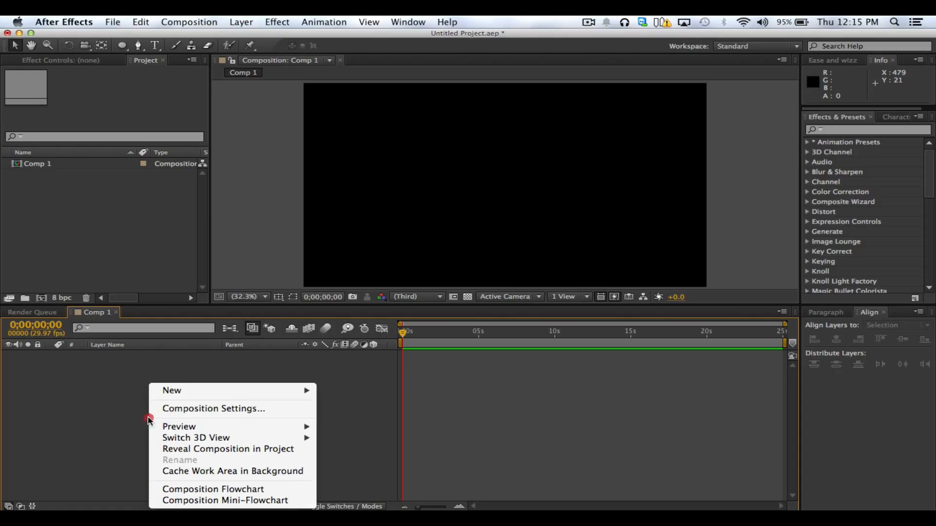
pyautogui.moveTo(194, 390)
pyautogui.click(373, 408)
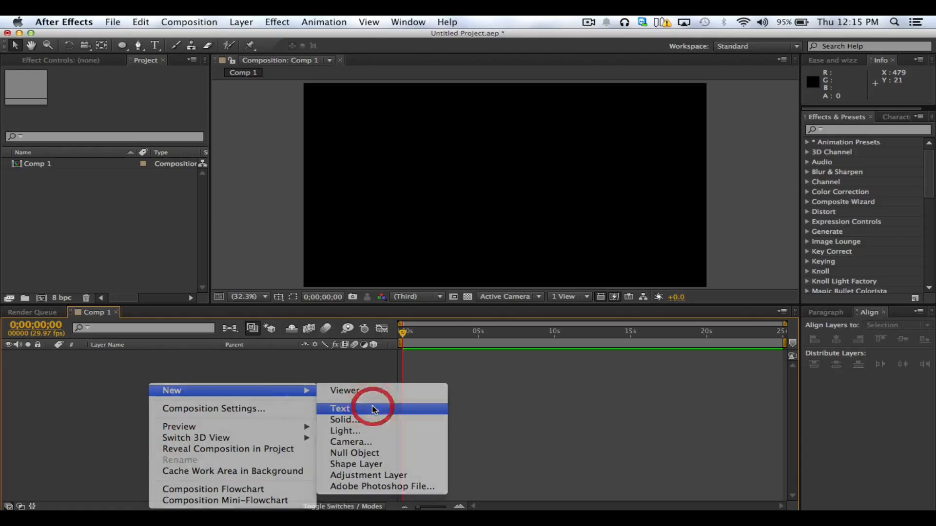
pyautogui.press('shift')
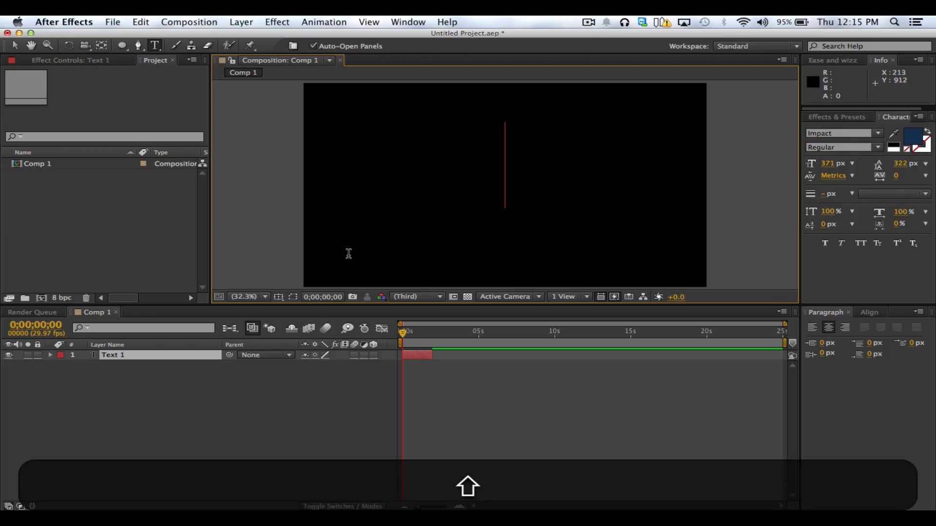
pyautogui.write('TEXT')
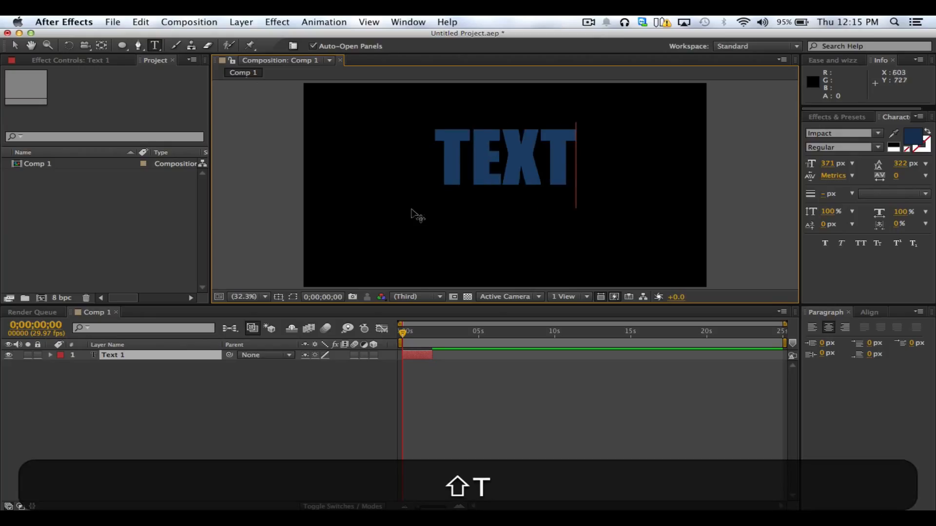
# Delete the TEXT layer from the composition
pyautogui.click(15, 44)
pyautogui.click(553, 177)
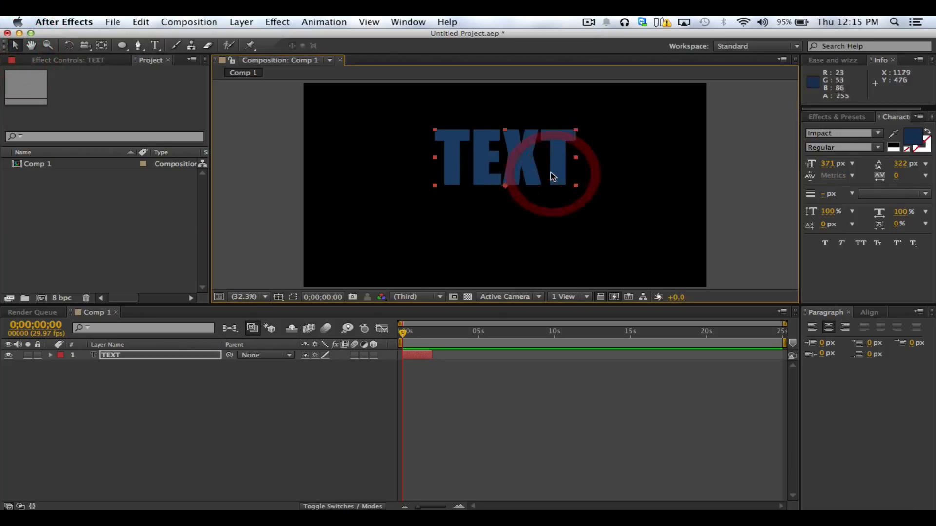
pyautogui.press('BackSpace')
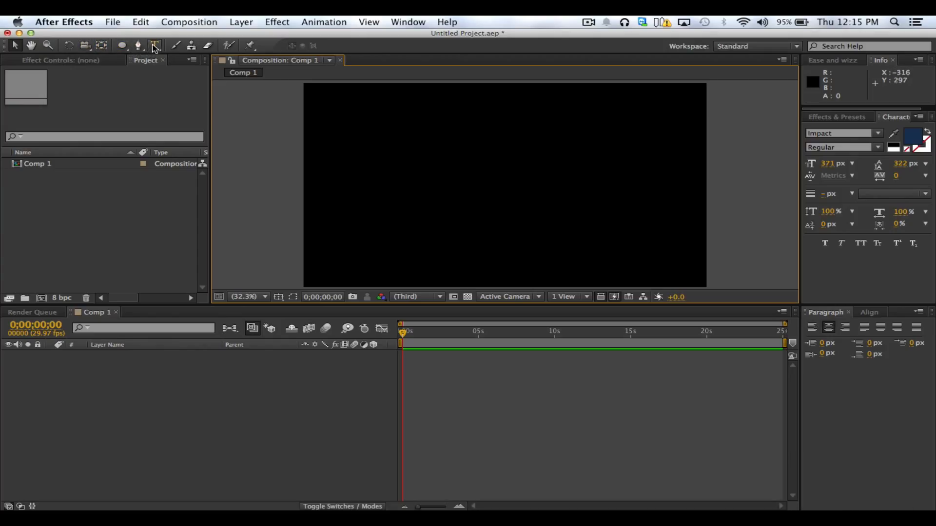
# Place a new text layer reading TEXT in the composition with the Type tool
pyautogui.click(155, 46)
pyautogui.click(475, 193)
pyautogui.write('T')
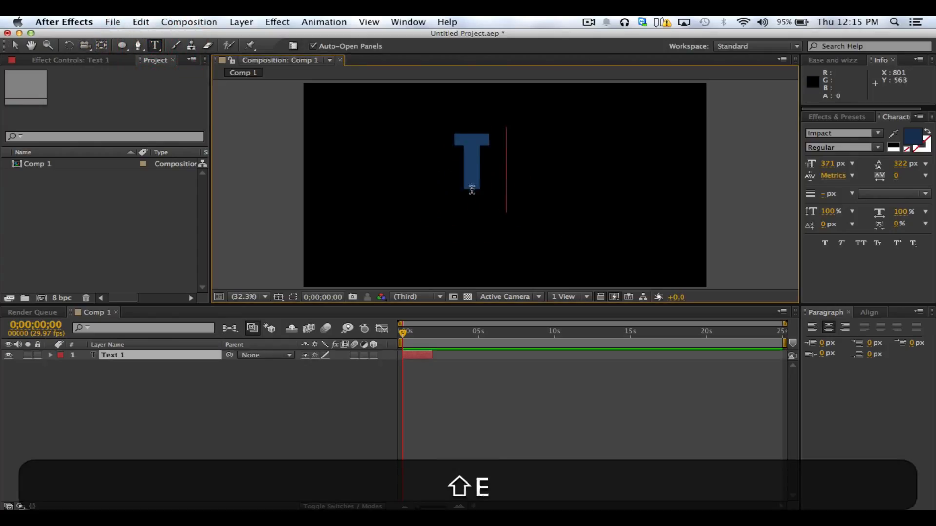
pyautogui.write('EXT')
pyautogui.click(11, 46)
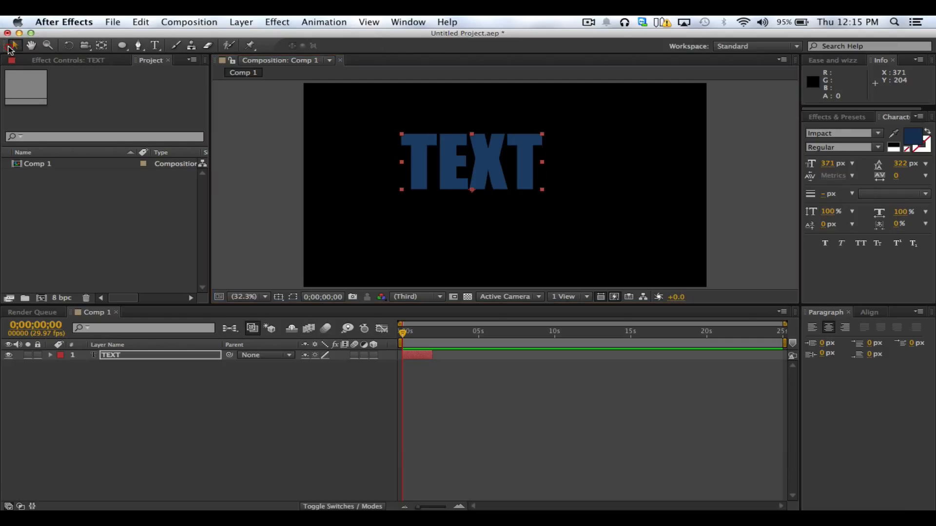
# Centre the TEXT layer horizontally and vertically in the composition
pyautogui.moveTo(490, 181); pyautogui.dragTo(526, 192)
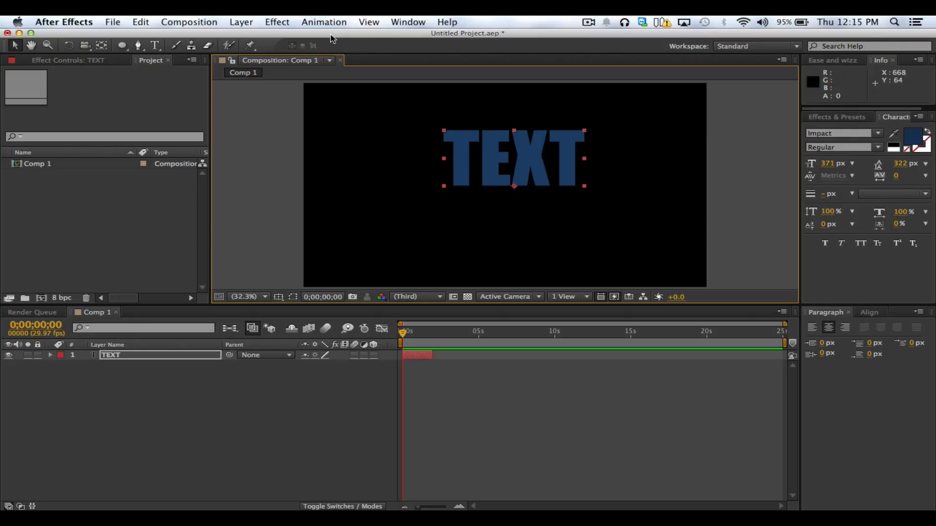
pyautogui.click(866, 314)
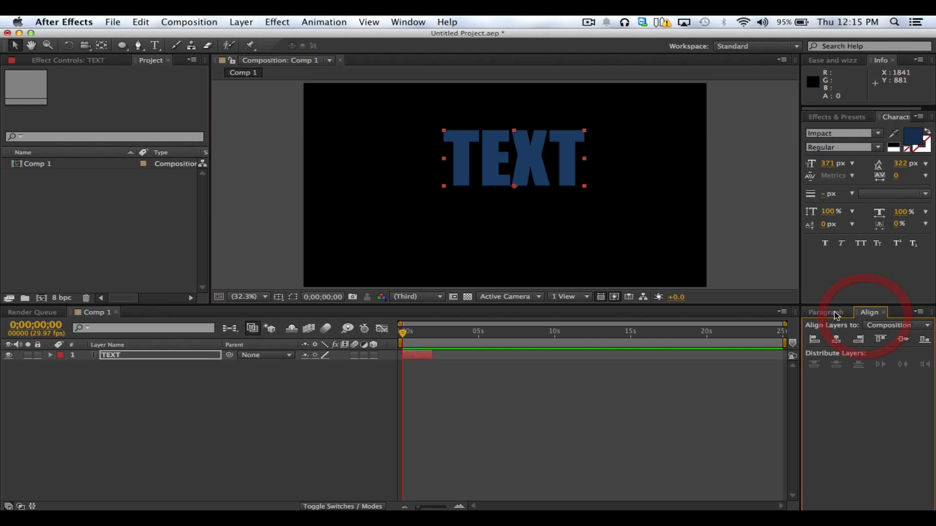
pyautogui.click(836, 340)
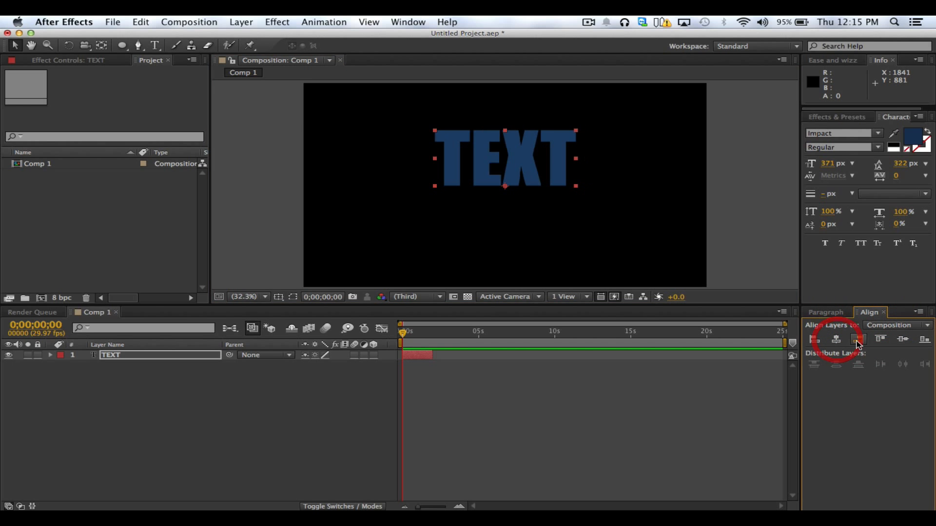
pyautogui.click(903, 340)
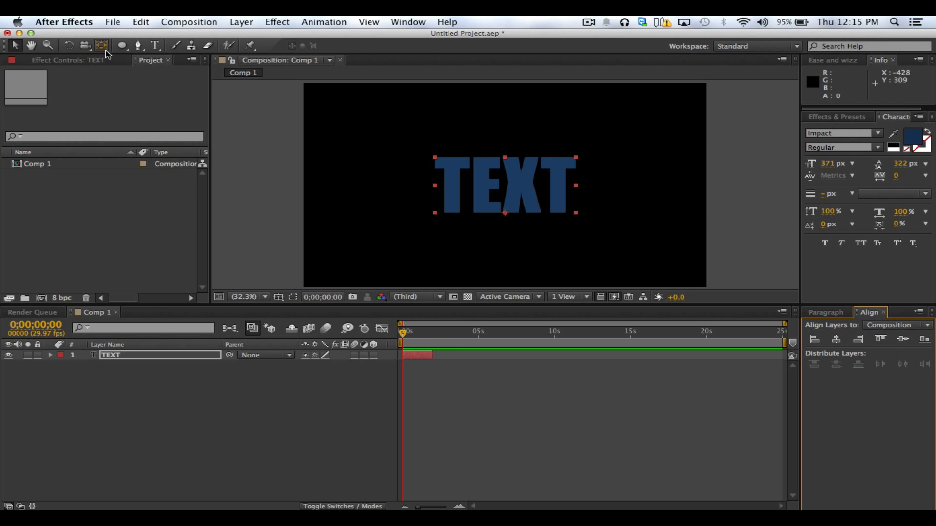
# Move the TEXT layer's anchor point straight up from its bottom edge to the middle of the word
pyautogui.click(102, 45)
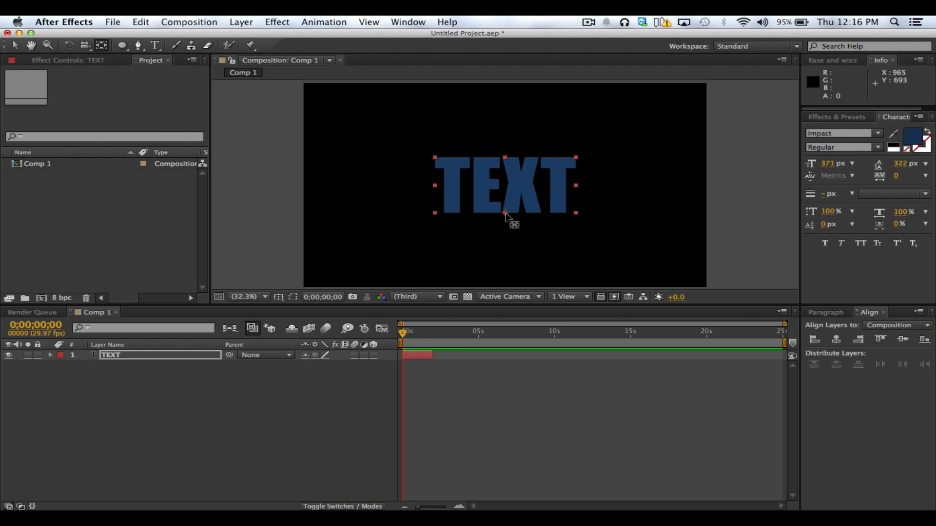
pyautogui.moveTo(506, 215); pyautogui.dragTo(514, 191)
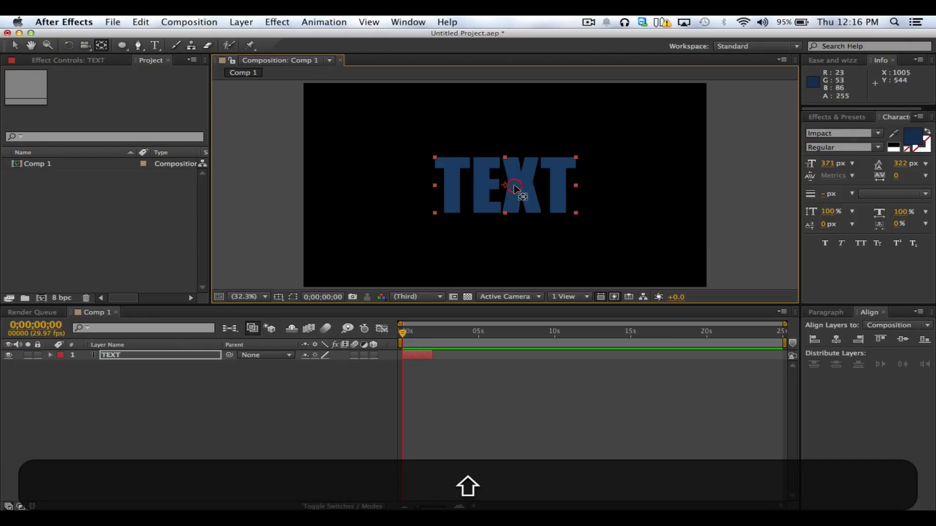
pyautogui.click(15, 46)
pyautogui.click(368, 423)
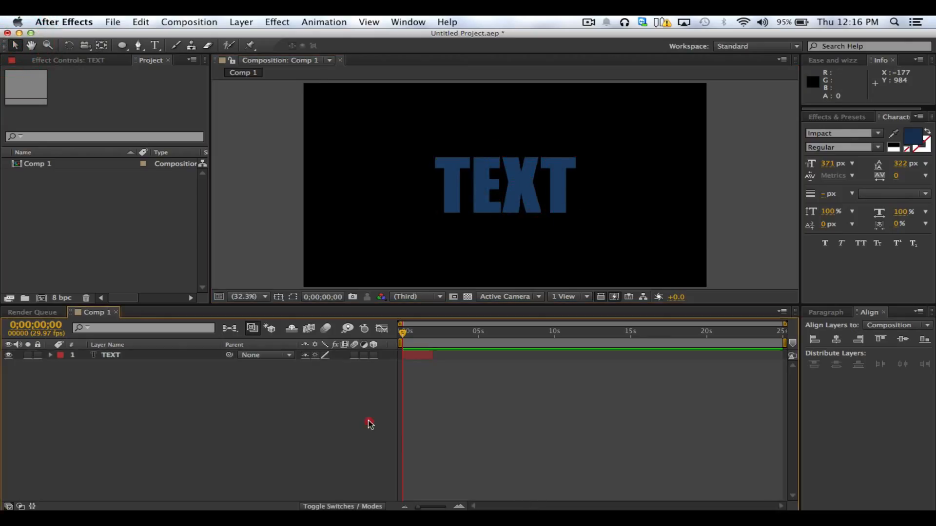
# Undo the anchor point move, try rotating the TEXT layer about its bottom-edge anchor, and undo the rotation
pyautogui.click(481, 204)
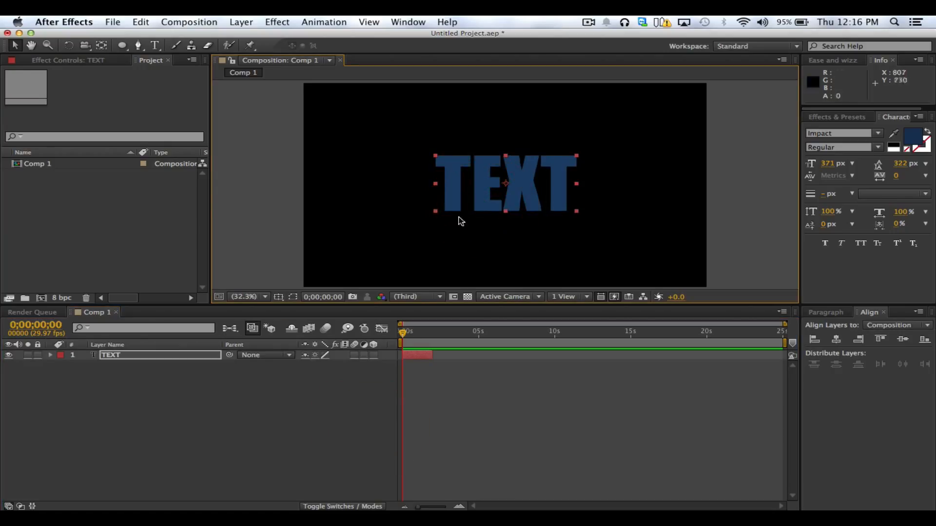
pyautogui.press('super+z')
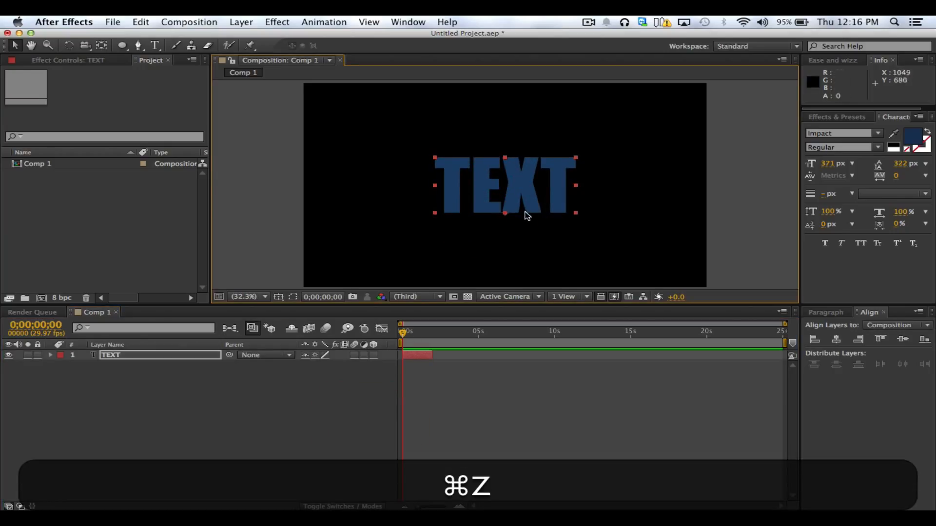
pyautogui.press('r')
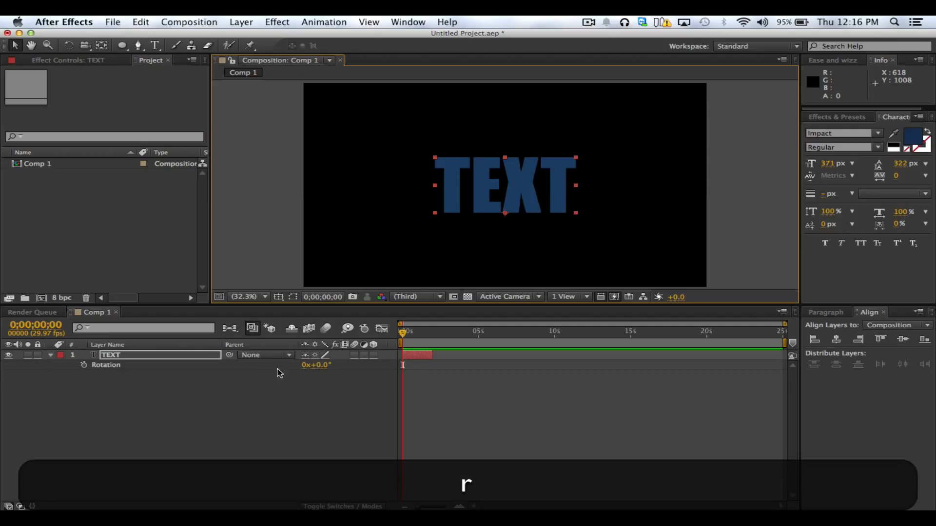
pyautogui.moveTo(319, 371); pyautogui.dragTo(332, 357)
pyautogui.press('cmd+z')
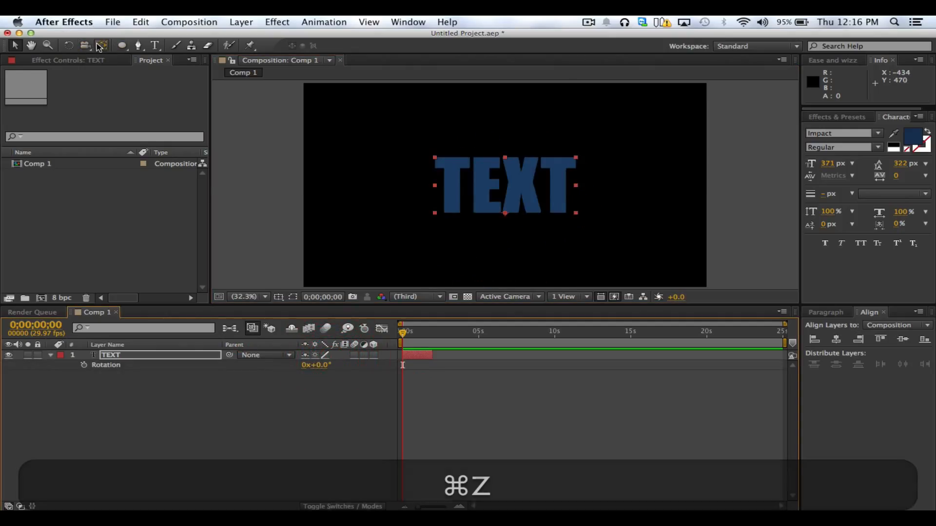
# Move the anchor point vertically to the centre of the word TEXT with the Pan Behind tool, and deselect the layer
pyautogui.click(101, 45)
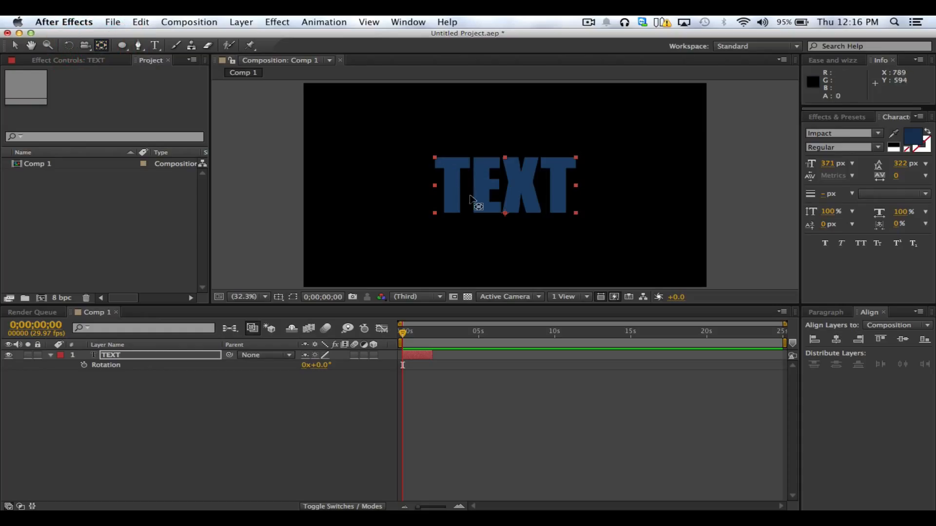
pyautogui.moveTo(506, 214); pyautogui.dragTo(517, 182)
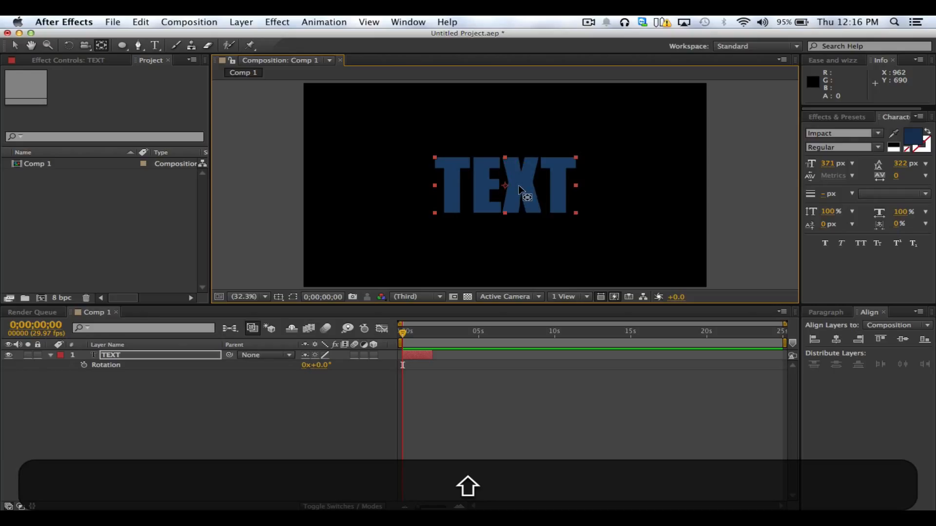
pyautogui.moveTo(519, 185); pyautogui.dragTo(518, 186)
pyautogui.click(15, 45)
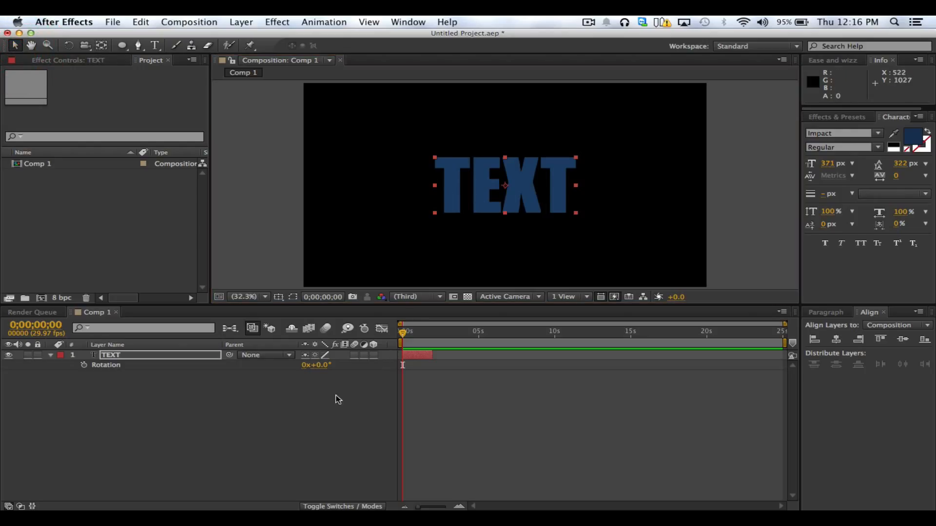
pyautogui.click(398, 194)
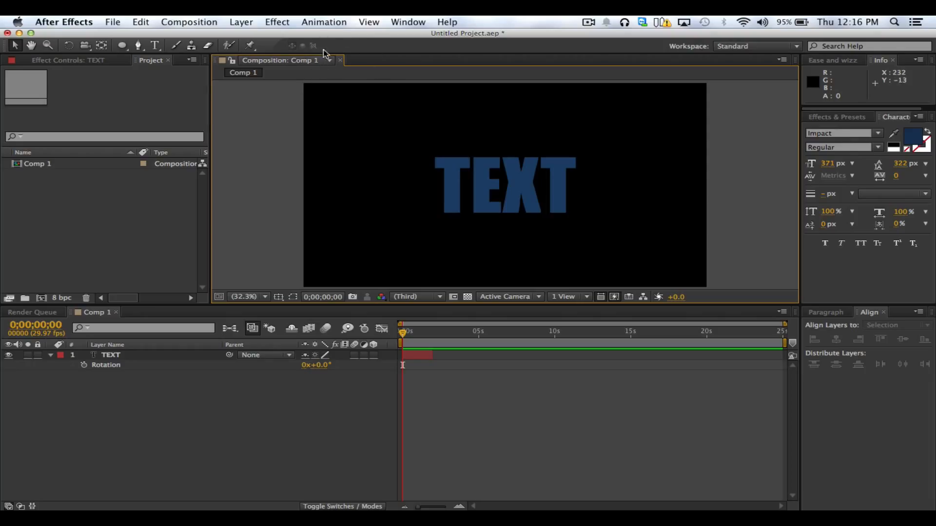
# Inspect the composition and its lettering at 100% magnification, and return the view to Fit up to 100%
pyautogui.press('space')
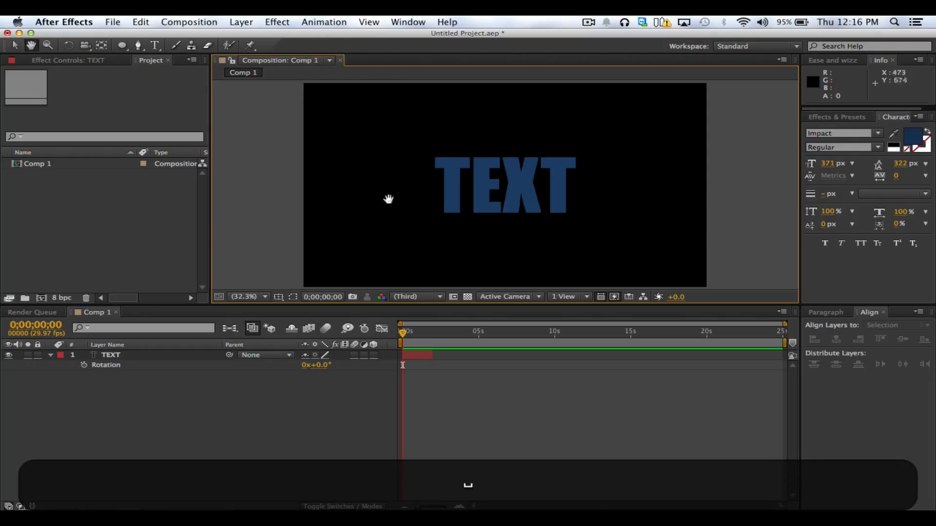
pyautogui.press('space')
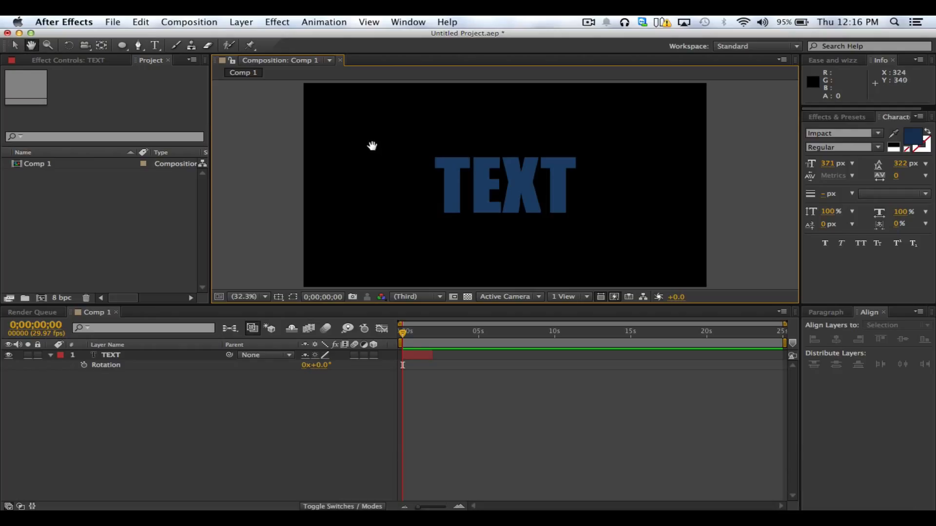
pyautogui.moveTo(353, 128)
pyautogui.mouseDown()
pyautogui.moveTo(378, 167)
pyautogui.moveTo(419, 167)
pyautogui.moveTo(426, 180)
pyautogui.moveTo(432, 171)
pyautogui.mouseUp()
pyautogui.scroll(4, 434, 175)
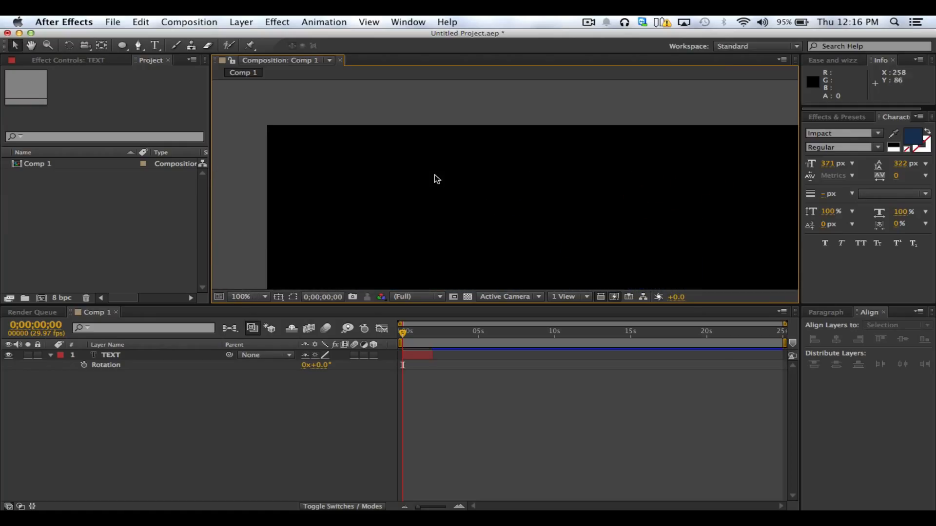
pyautogui.press('space')
pyautogui.moveTo(339, 150); pyautogui.dragTo(468, 200)
pyautogui.moveTo(425, 228); pyautogui.dragTo(428, 163)
pyautogui.moveTo(467, 165); pyautogui.dragTo(440, 173)
pyautogui.moveTo(560, 190); pyautogui.dragTo(497, 134)
pyautogui.moveTo(608, 256); pyautogui.dragTo(485, 104)
pyautogui.moveTo(609, 219); pyautogui.dragTo(504, 159)
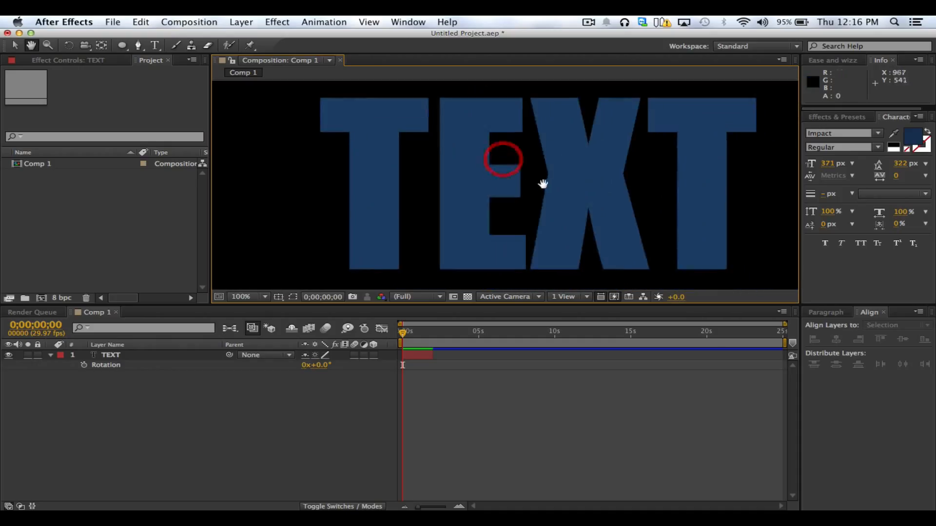
pyautogui.moveTo(543, 181); pyautogui.dragTo(390, 217)
pyautogui.moveTo(509, 209); pyautogui.dragTo(627, 164)
pyautogui.click(249, 297)
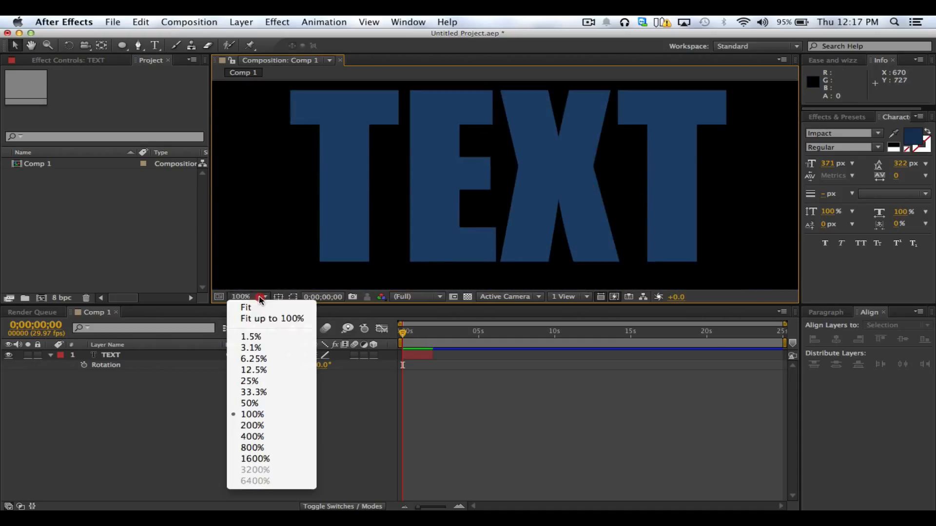
pyautogui.click(284, 318)
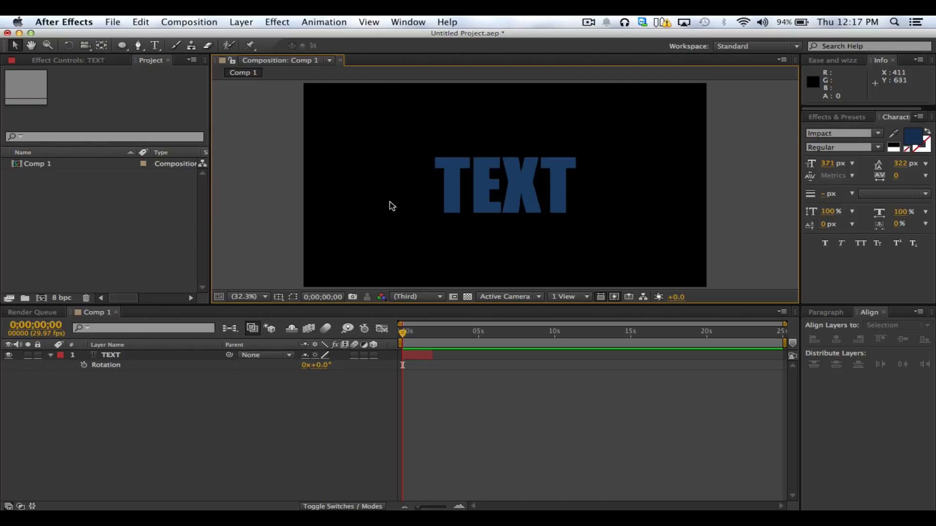
# Select the TEXT layer and move it slightly upward, keeping it horizontally centred
pyautogui.click(365, 390)
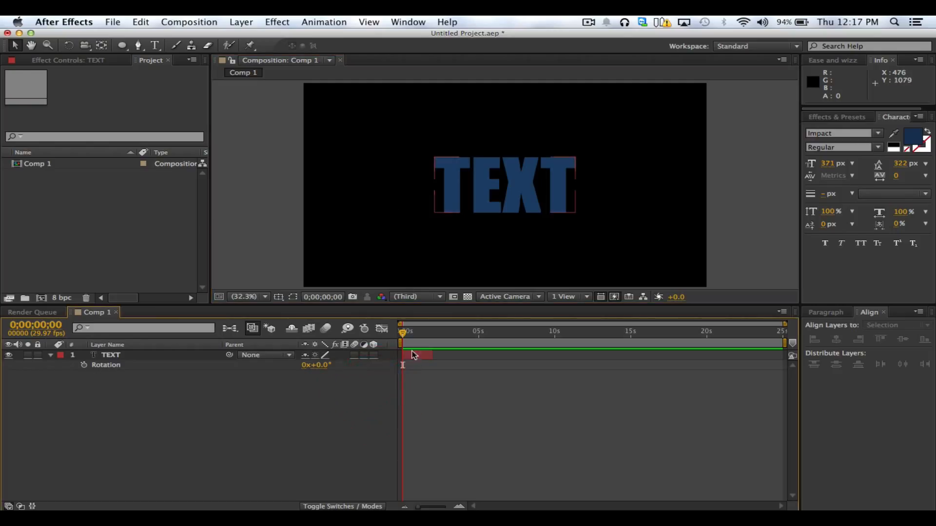
pyautogui.moveTo(404, 335)
pyautogui.mouseDown()
pyautogui.moveTo(411, 335)
pyautogui.moveTo(397, 343)
pyautogui.mouseUp()
pyautogui.click(362, 352)
pyautogui.click(300, 393)
pyautogui.click(121, 352)
pyautogui.click(544, 161)
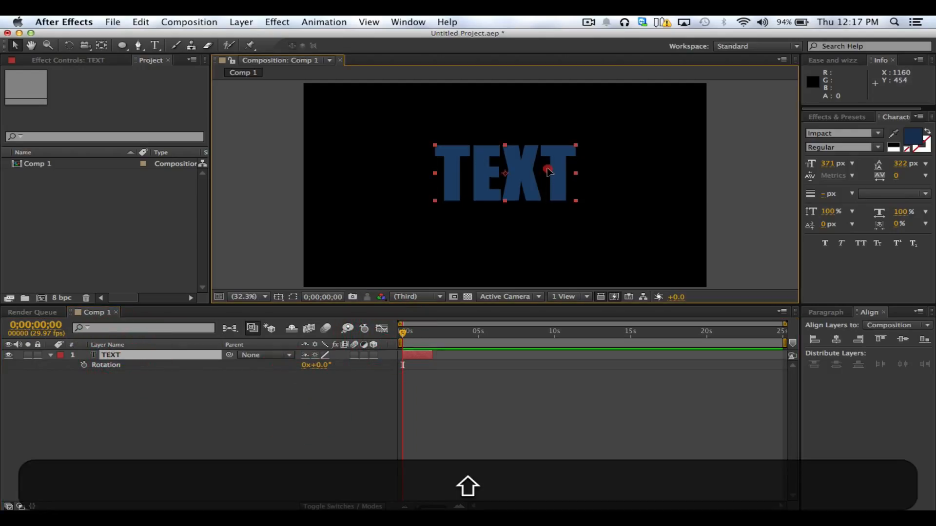
# Replace the word TEXT with the three lines THIS IS, MY AWESOME and TEXT LAYER
pyautogui.doubleClick(543, 163)
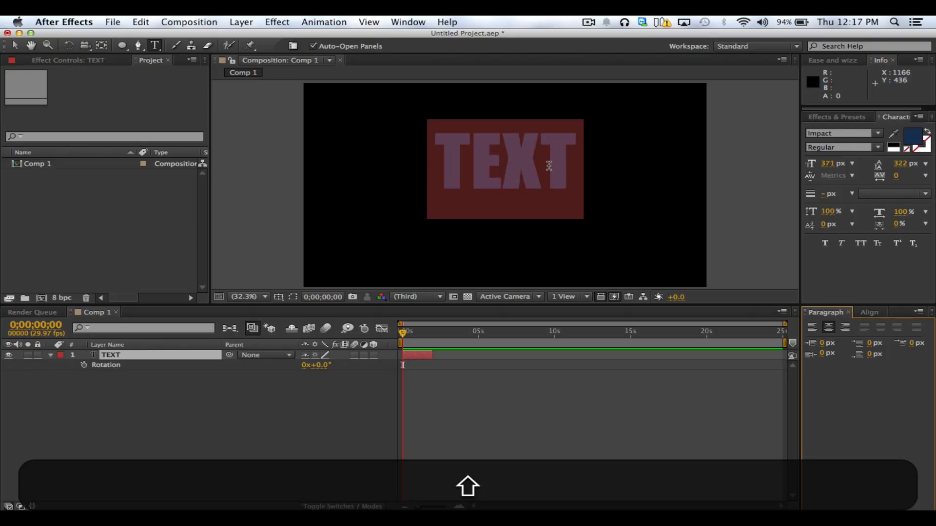
pyautogui.write('THIS')
pyautogui.press('BackSpace')
pyautogui.press('BackSpace')
pyautogui.press('BackSpace')
pyautogui.press('BackSpace')
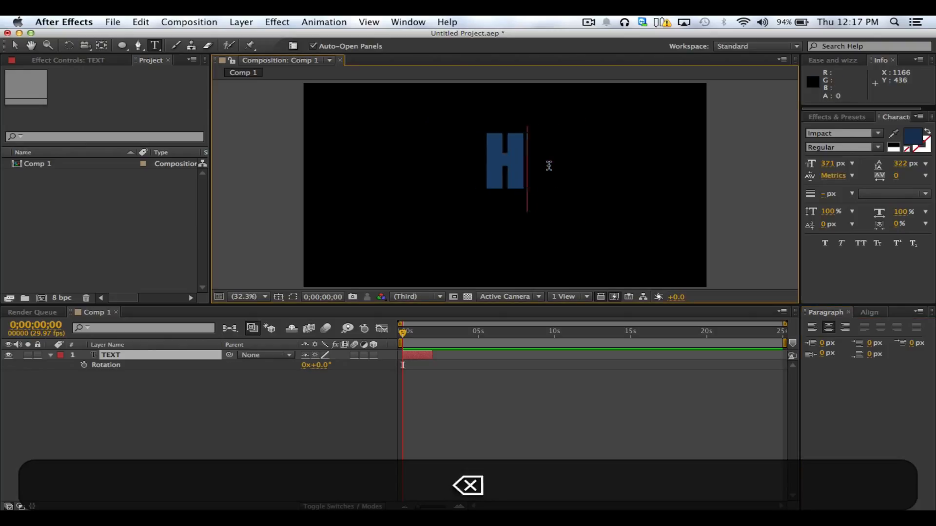
pyautogui.write('THIS IS')
pyautogui.press('Return')
pyautogui.write('M')
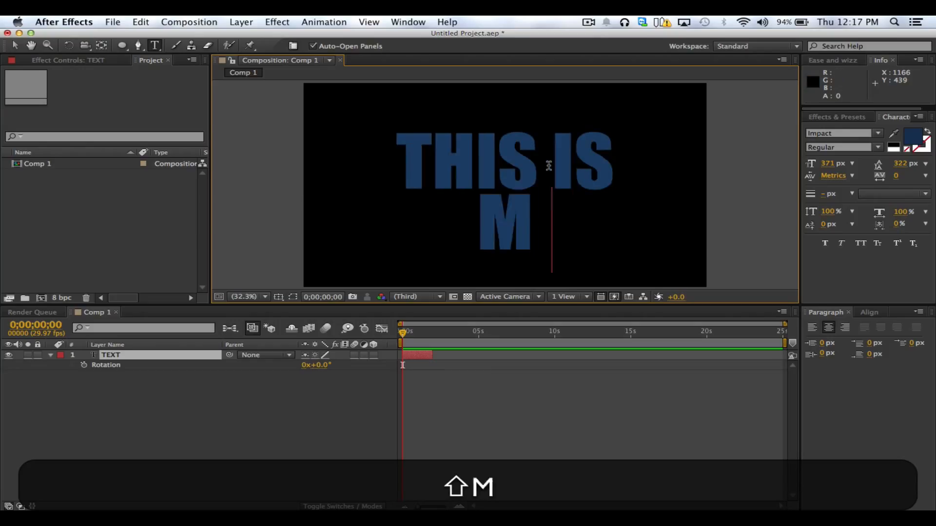
pyautogui.write('Y AWESOME')
pyautogui.press('Return')
pyautogui.write('TEXT ')
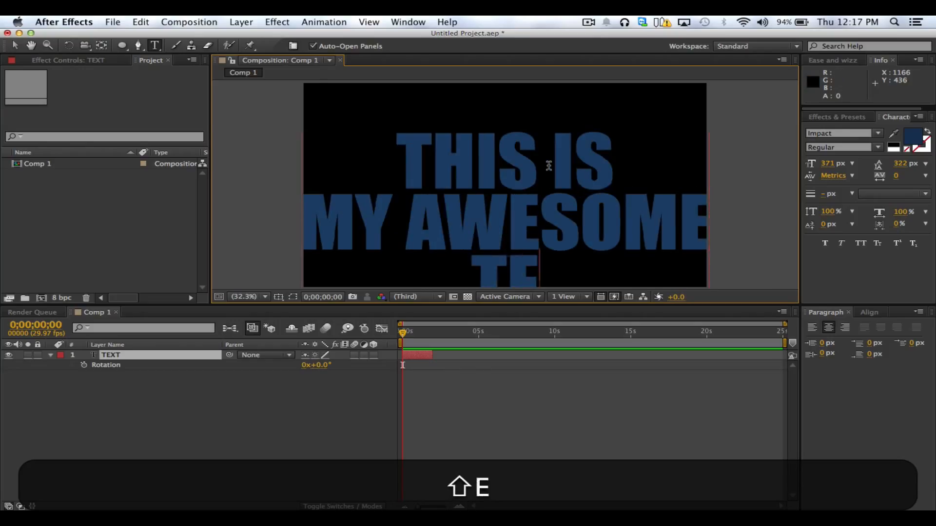
pyautogui.write('LAYER')
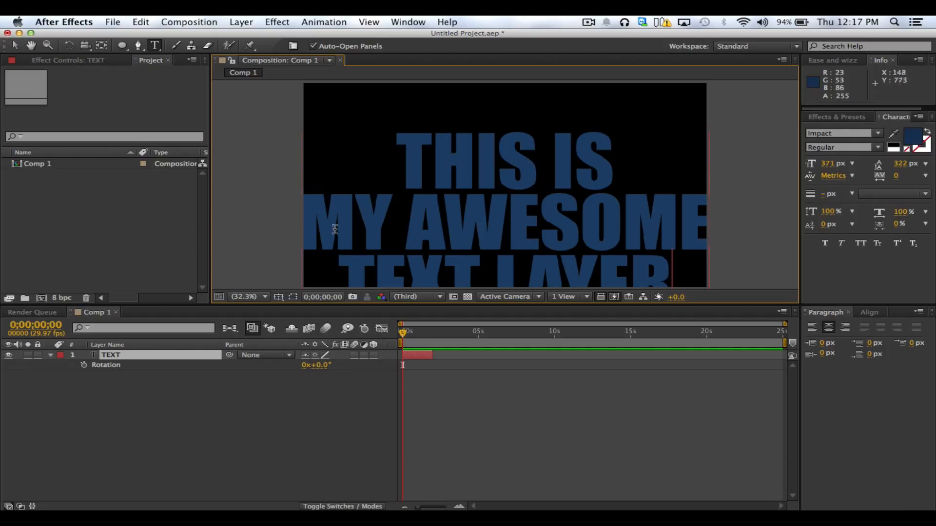
# Reduce the font size of the entire three-line text to 155 px
pyautogui.moveTo(309, 223); pyautogui.dragTo(605, 223)
pyautogui.press('super+a')
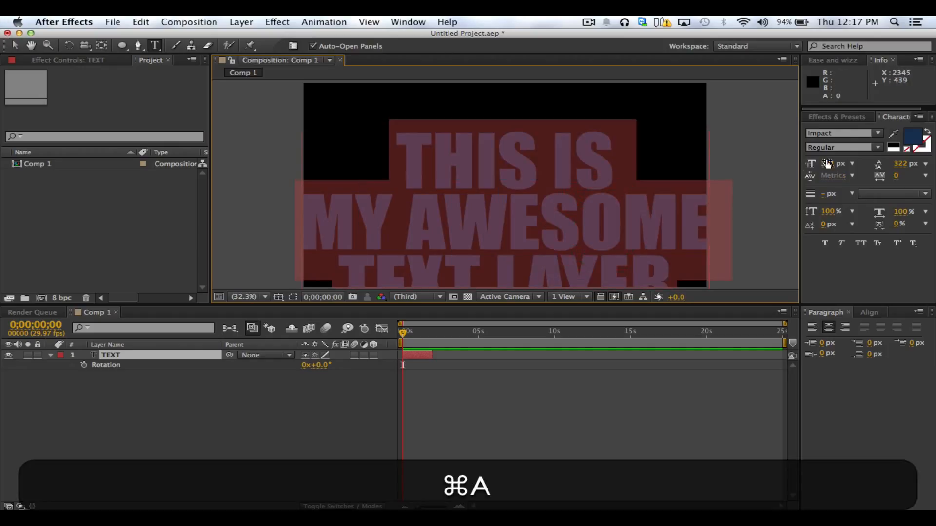
pyautogui.moveTo(827, 164); pyautogui.dragTo(736, 176)
pyautogui.click(14, 45)
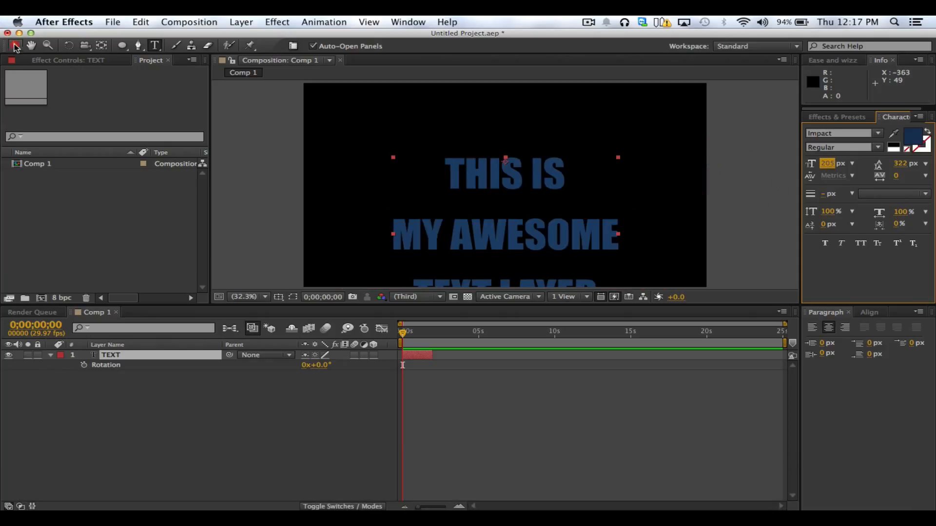
pyautogui.moveTo(827, 163); pyautogui.dragTo(780, 170)
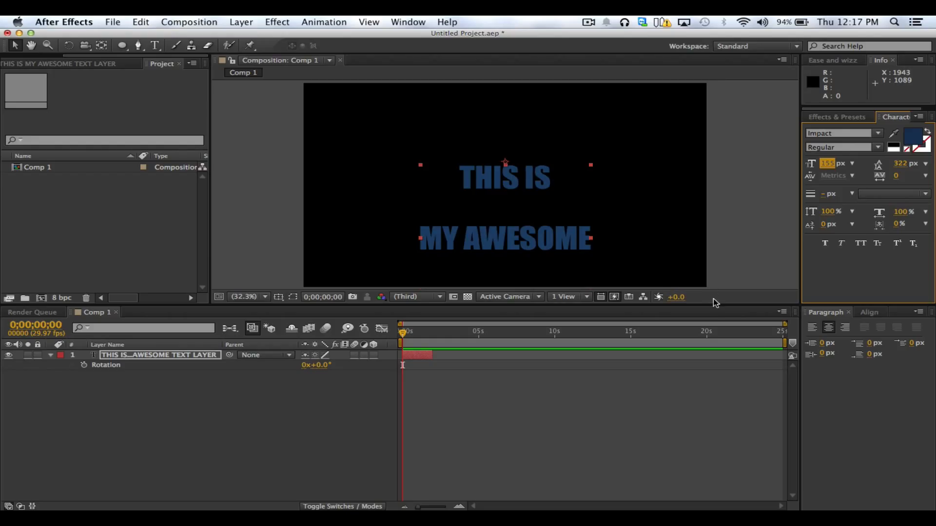
# Enlarge the composition viewer and centre the text layer horizontally and vertically in the composition
pyautogui.moveTo(716, 305); pyautogui.dragTo(692, 353)
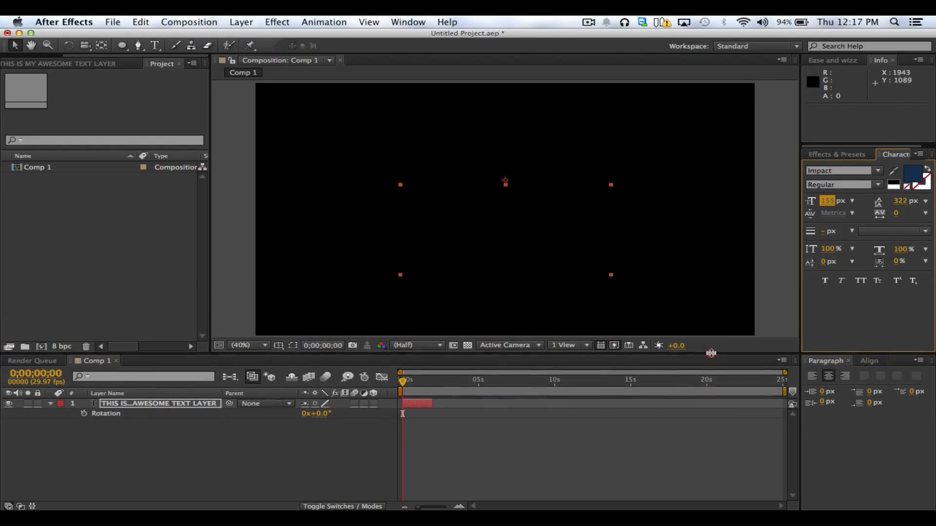
pyautogui.moveTo(563, 240); pyautogui.dragTo(558, 214)
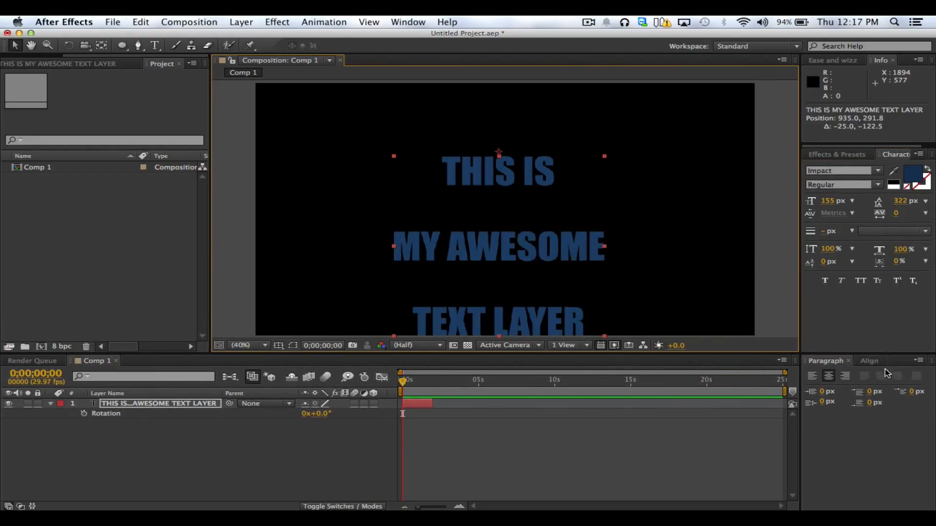
pyautogui.click(865, 362)
pyautogui.click(835, 388)
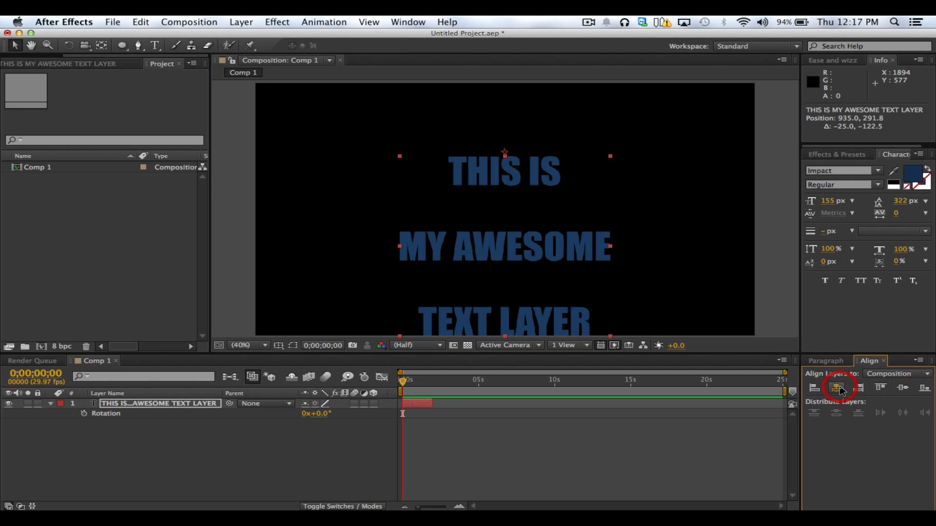
pyautogui.click(902, 388)
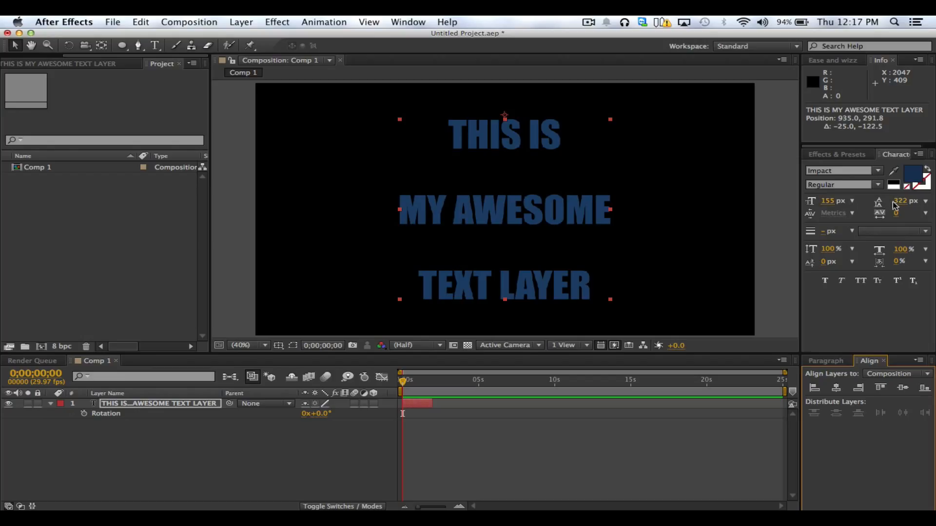
# Set the leading of the whole text to 136 px and the font size of the MY AWESOME line to 85 px
pyautogui.moveTo(895, 205); pyautogui.dragTo(835, 218)
pyautogui.doubleClick(469, 169)
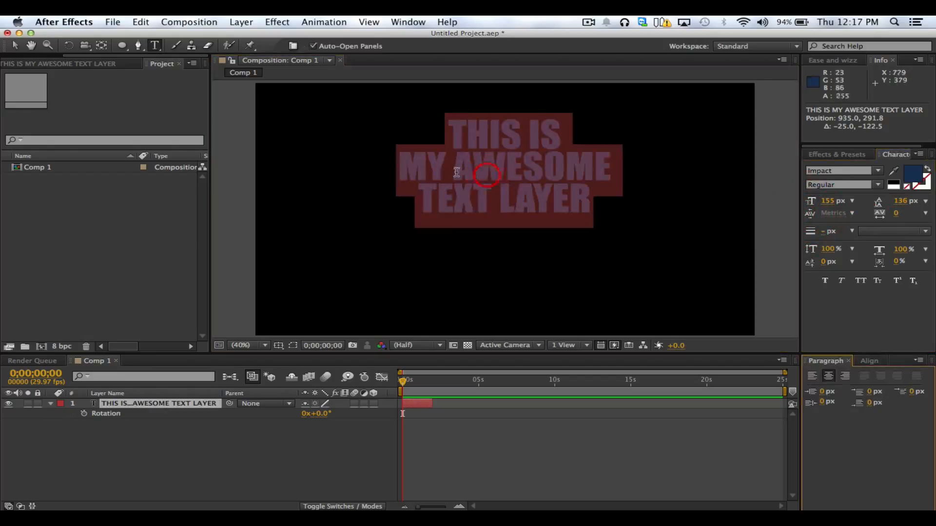
pyautogui.doubleClick(428, 167)
pyautogui.moveTo(491, 169); pyautogui.dragTo(617, 169)
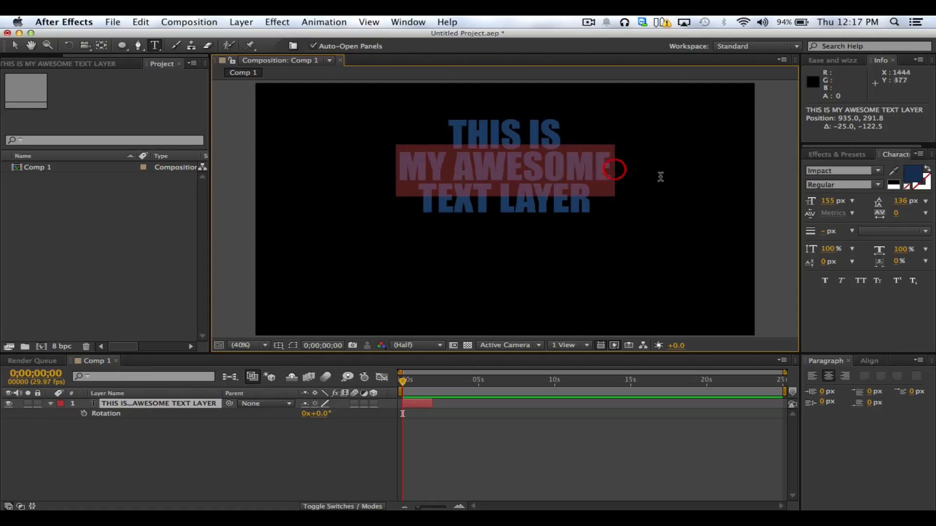
pyautogui.moveTo(831, 202); pyautogui.dragTo(786, 204)
# Set the font size of the TEXT LAYER line to 109 px and tighten the lines' leading to 79 px
pyautogui.moveTo(417, 197); pyautogui.dragTo(591, 197)
pyautogui.moveTo(827, 201); pyautogui.dragTo(795, 205)
pyautogui.moveTo(566, 192); pyautogui.dragTo(452, 138)
pyautogui.moveTo(906, 202); pyautogui.dragTo(869, 211)
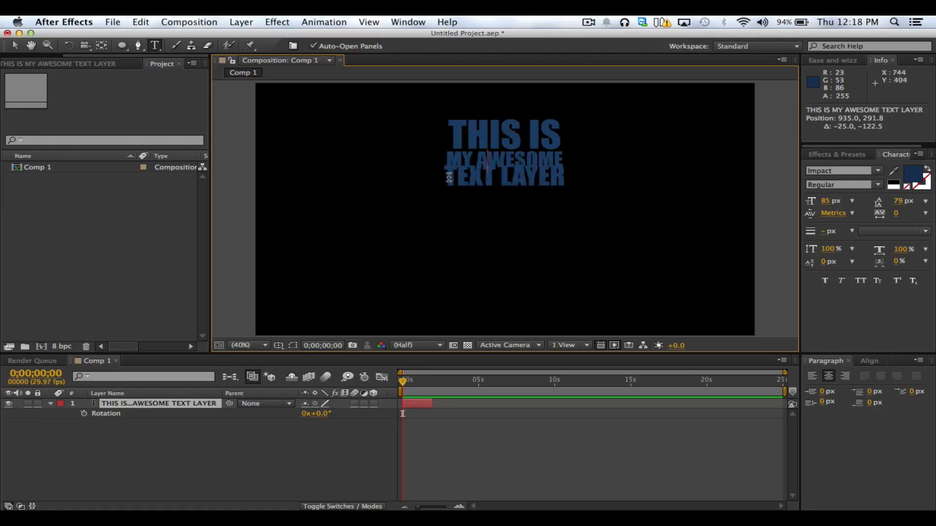
# Set the leading of the TEXT LAYER line to 97 px and deselect the layer
pyautogui.moveTo(443, 188); pyautogui.dragTo(565, 187)
pyautogui.moveTo(899, 202); pyautogui.dragTo(920, 209)
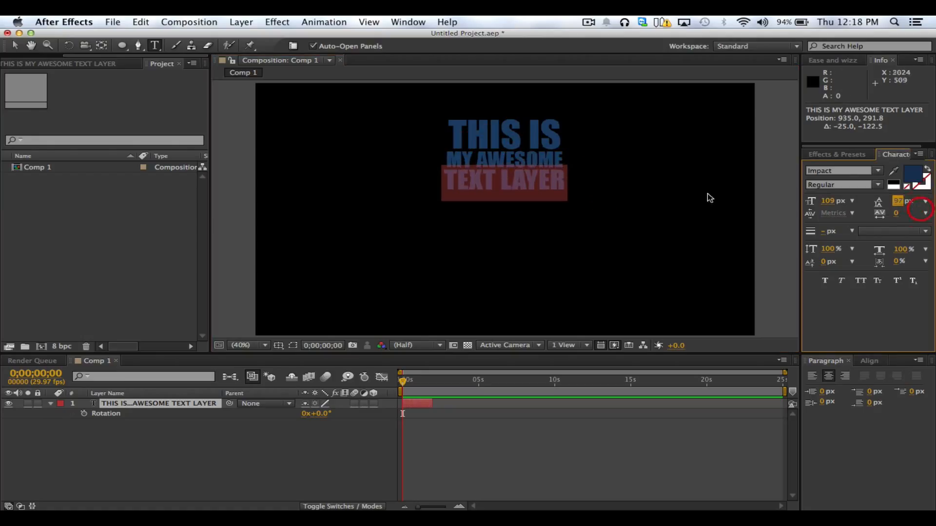
pyautogui.click(15, 46)
pyautogui.click(699, 195)
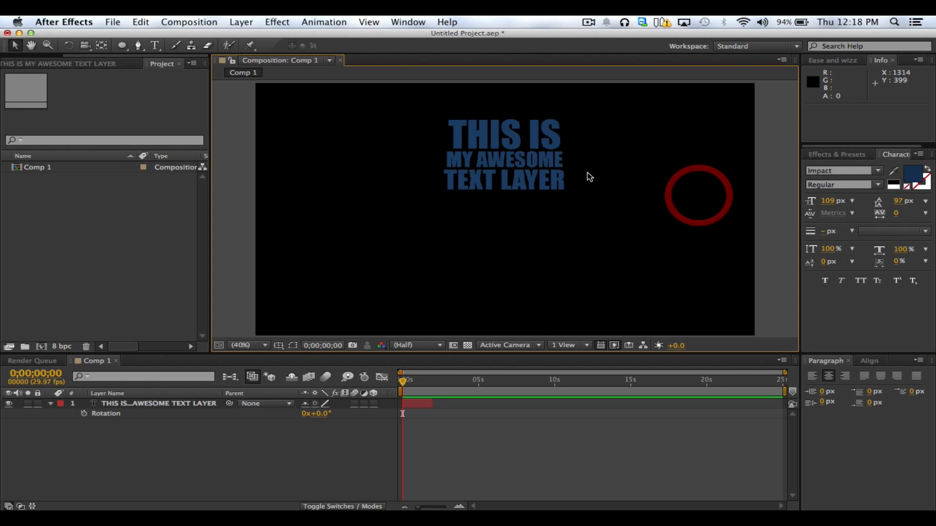
# Move the resized text block down and align it to the horizontal and vertical centre of the composition
pyautogui.moveTo(548, 158); pyautogui.dragTo(543, 204)
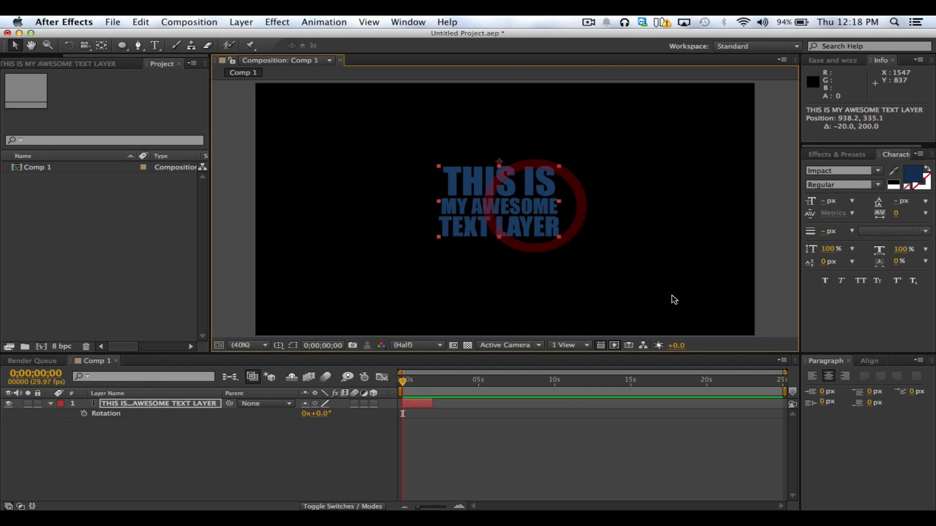
pyautogui.click(869, 361)
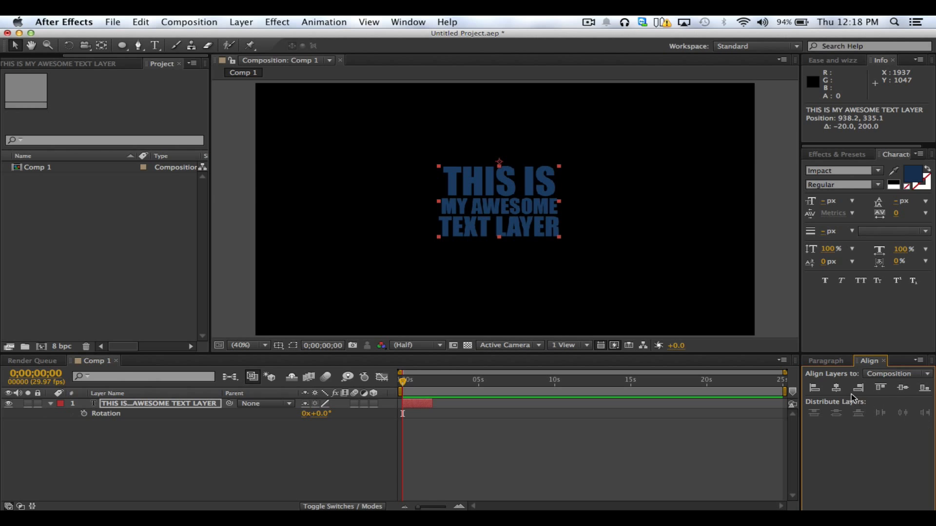
pyautogui.click(837, 389)
pyautogui.click(902, 389)
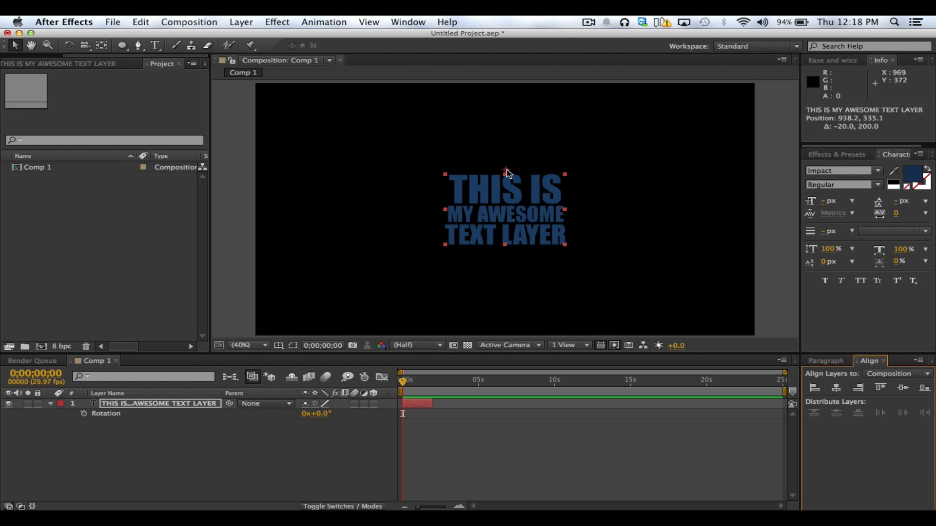
# Move the anchor point straight down to the centre of the three-line text with the Pan Behind tool, and deselect the layer
pyautogui.click(101, 45)
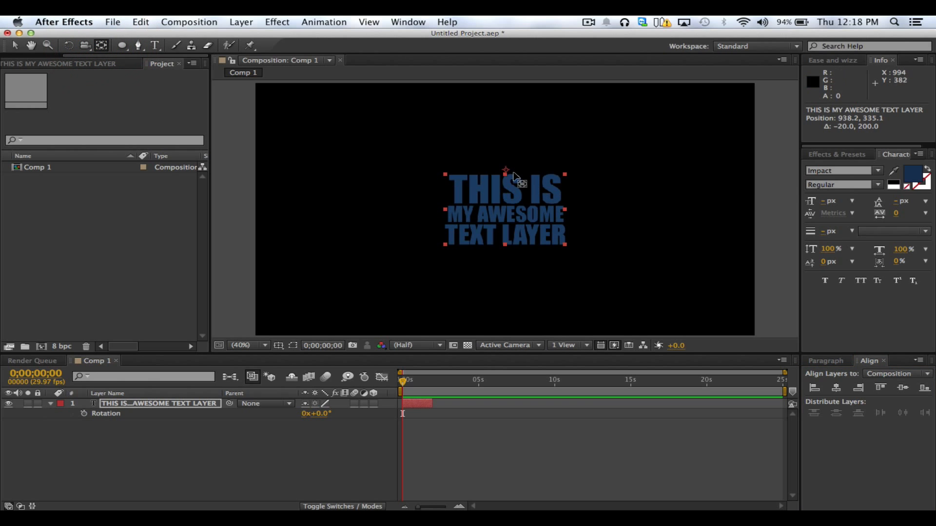
pyautogui.moveTo(506, 173); pyautogui.dragTo(516, 214)
pyautogui.press('v')
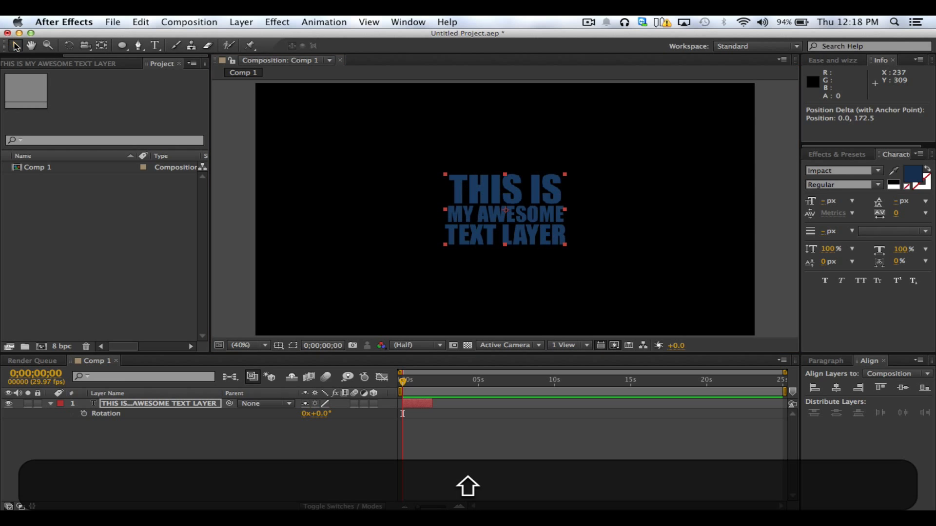
pyautogui.click(779, 288)
pyautogui.click(603, 226)
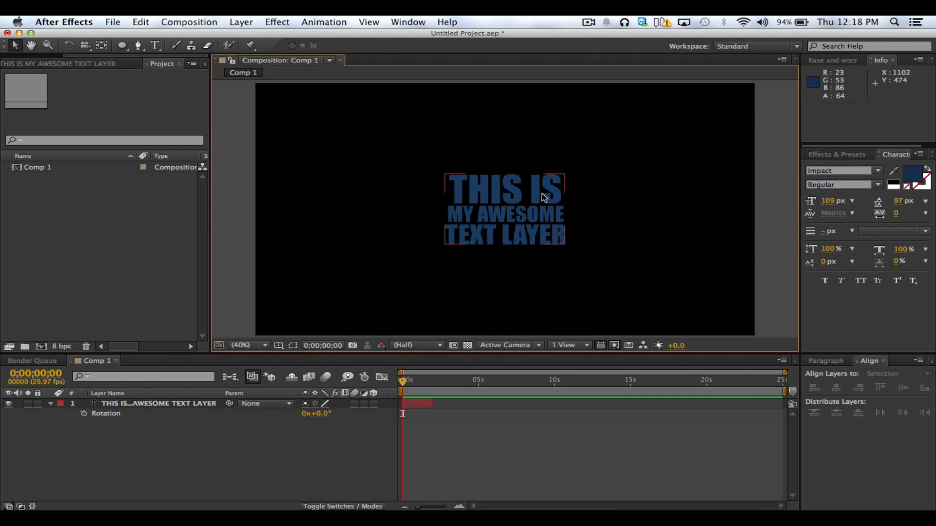
# Add a light 1920 × 1080 px solid named Background beneath the text layer, and leave all layers deselected
pyautogui.rightClick(200, 433)
pyautogui.click(225, 390)
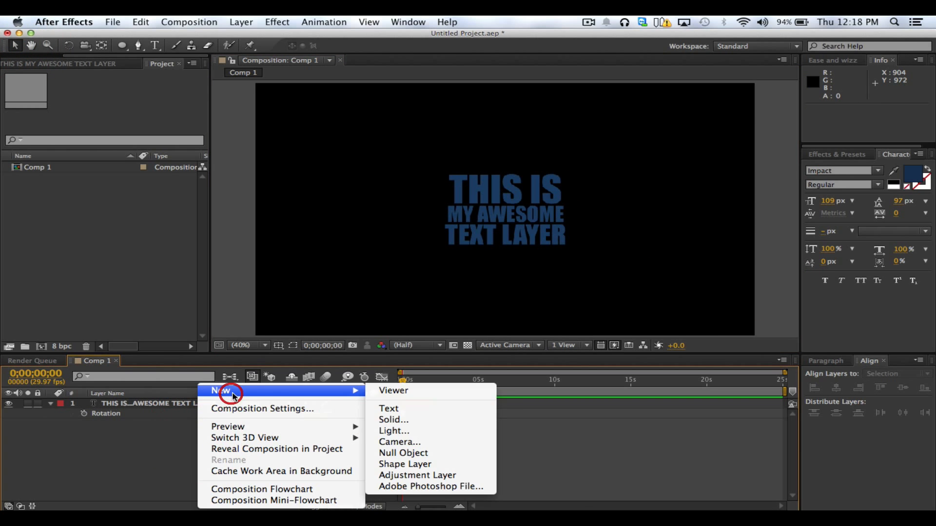
pyautogui.click(388, 422)
pyautogui.write('Background')
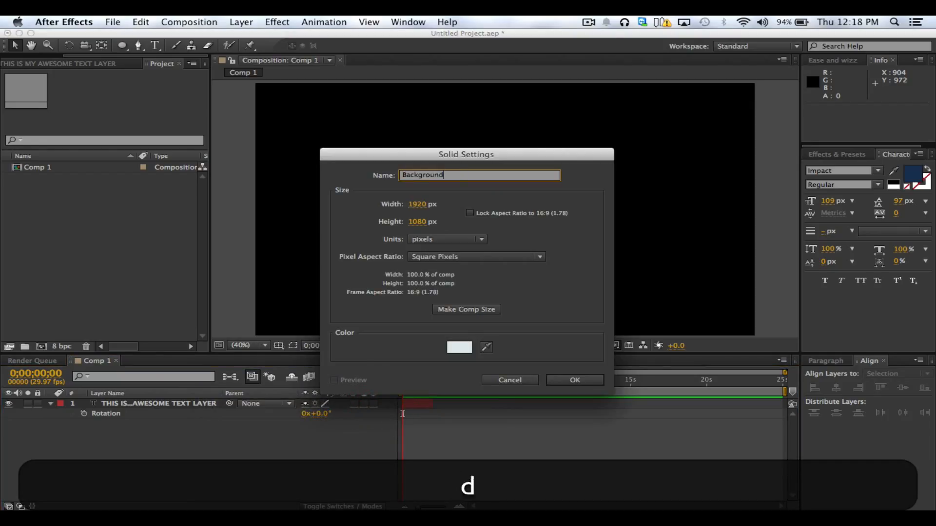
pyautogui.press('Return')
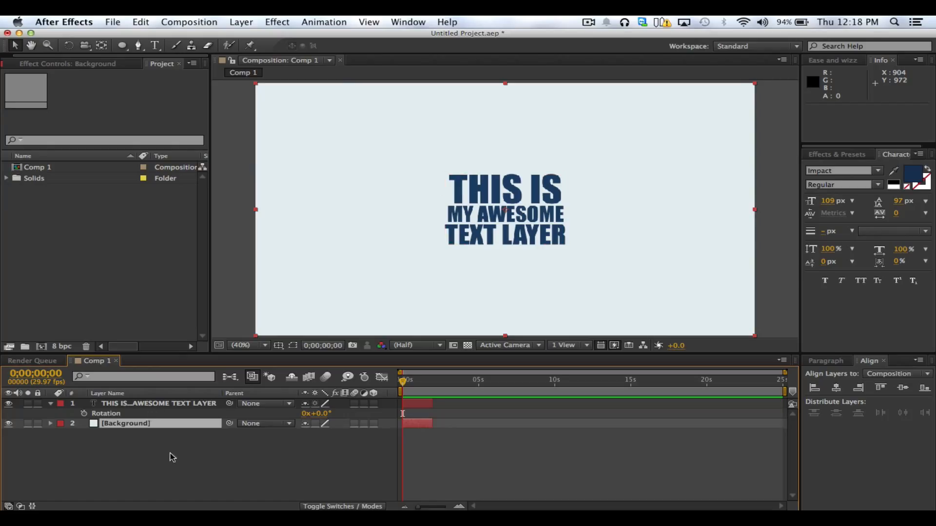
pyautogui.click(171, 447)
pyautogui.click(506, 205)
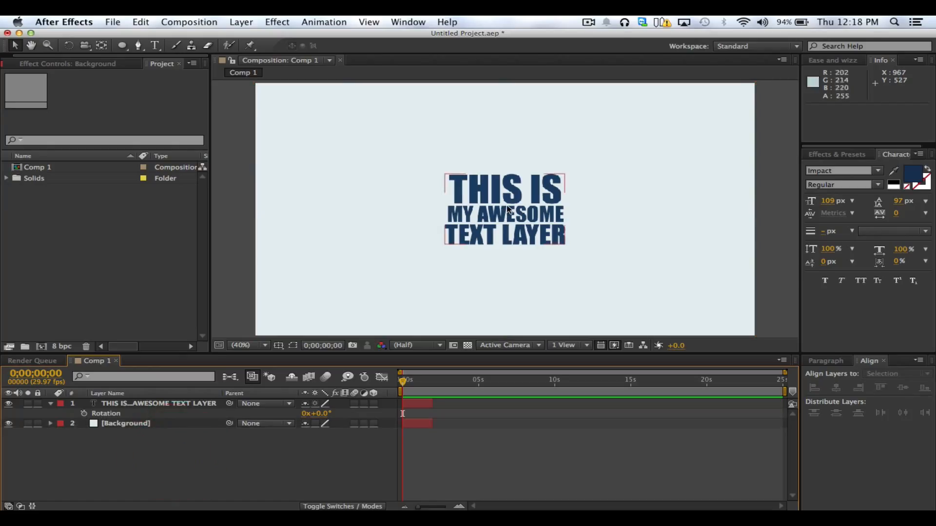
pyautogui.click(179, 430)
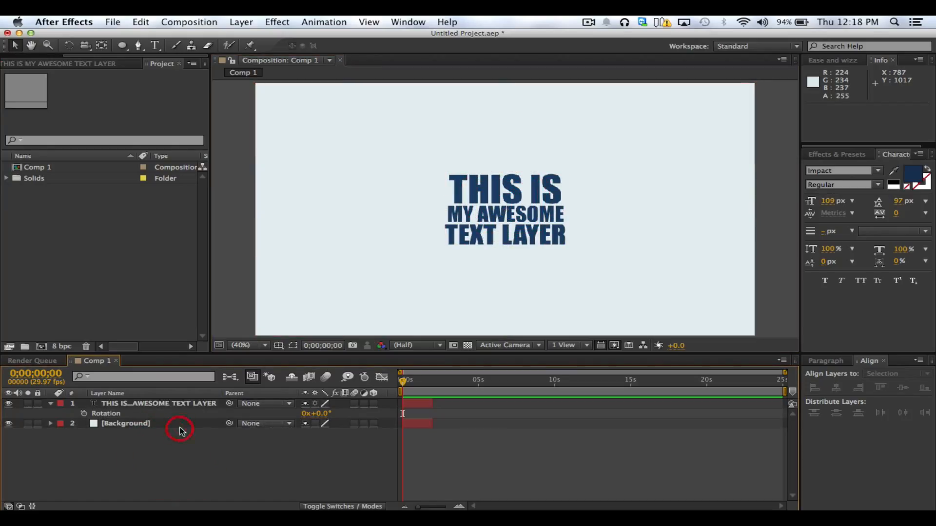
# Enable motion blur for the composition and switch it on for the text layer, leaving the layers deselected
pyautogui.click(325, 379)
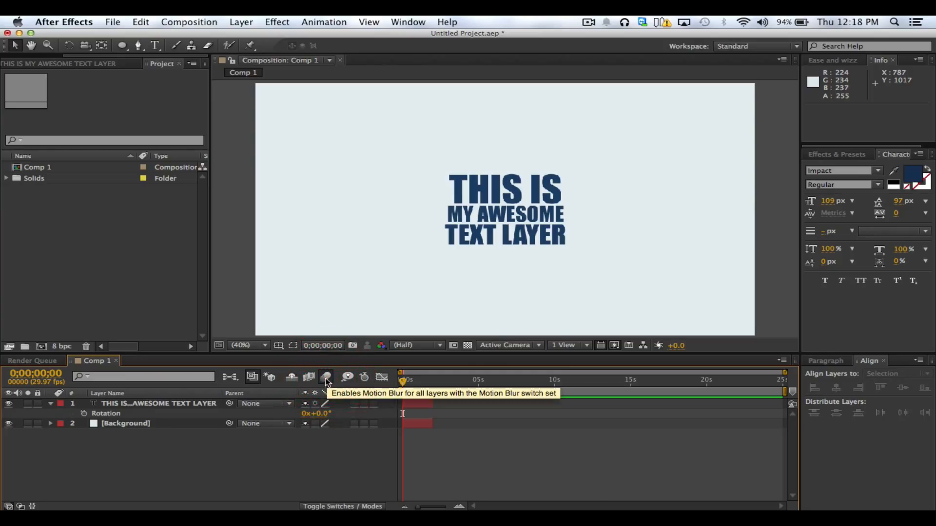
pyautogui.click(167, 404)
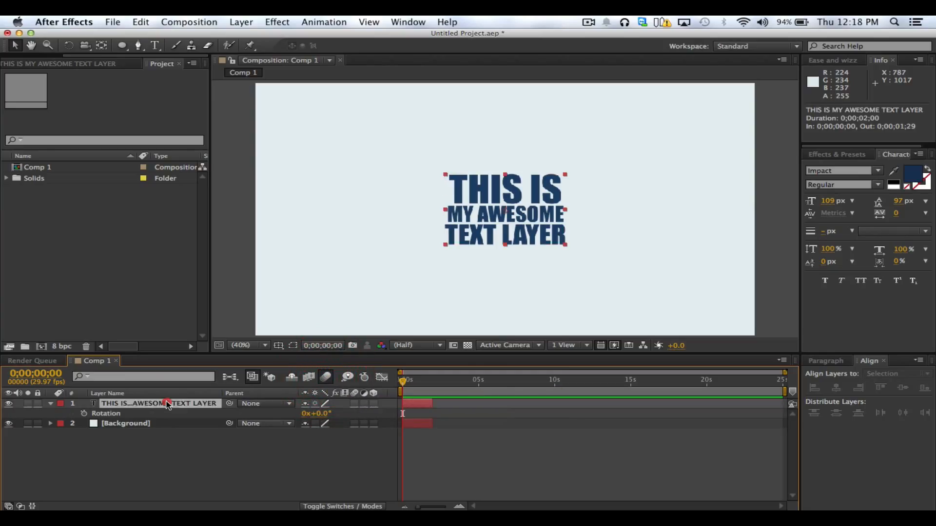
pyautogui.click(354, 404)
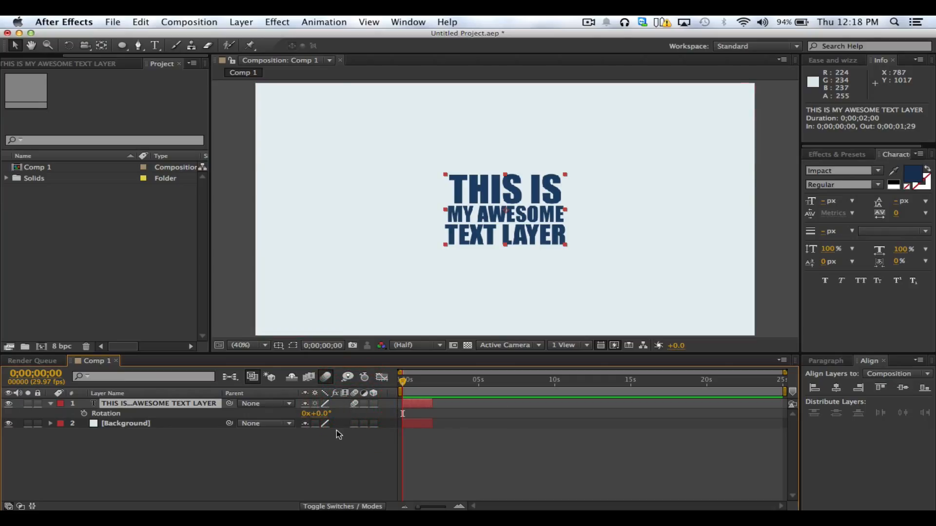
pyautogui.click(315, 447)
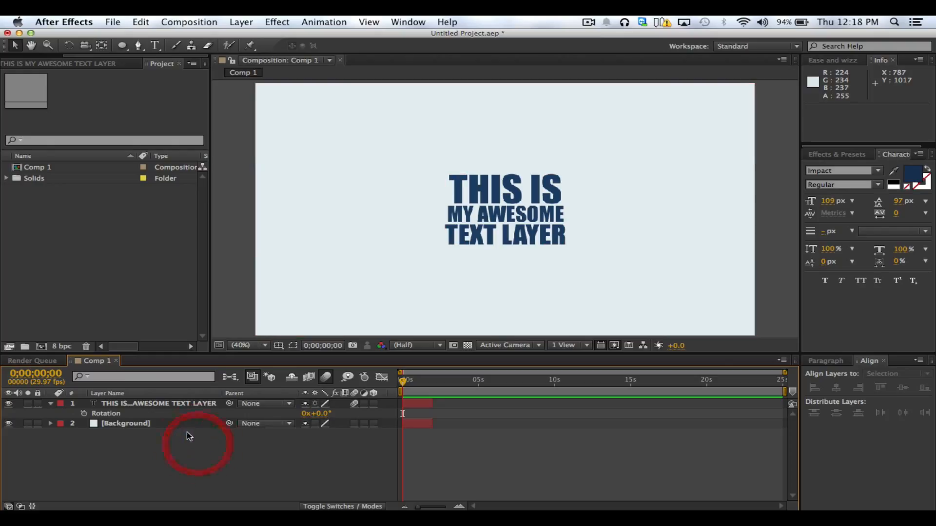
# Examine the text layer's Transform properties and collapse the Transform group
pyautogui.click(186, 405)
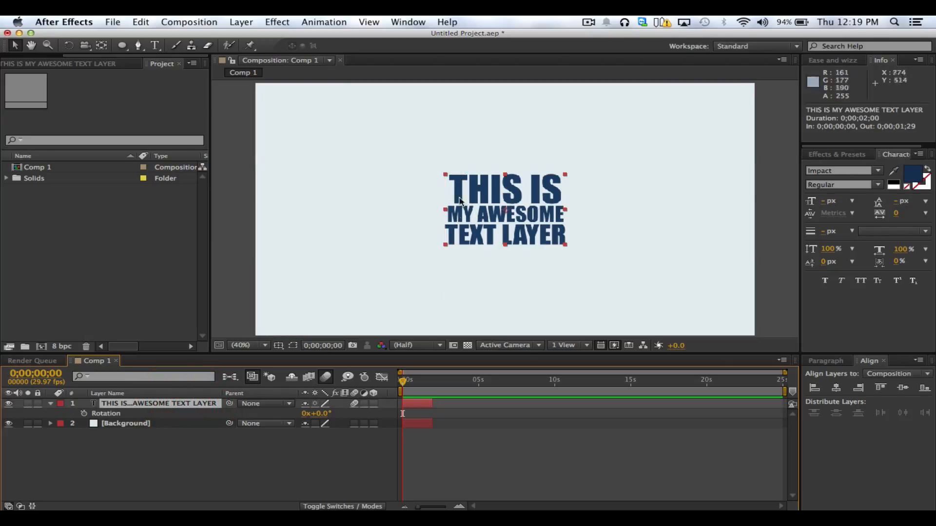
pyautogui.click(50, 404)
pyautogui.click(50, 404)
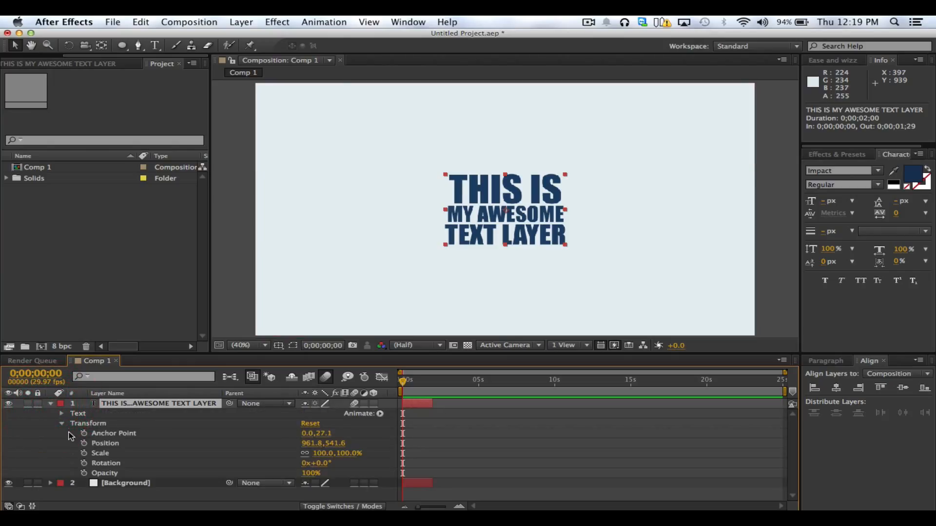
pyautogui.click(62, 423)
pyautogui.click(80, 423)
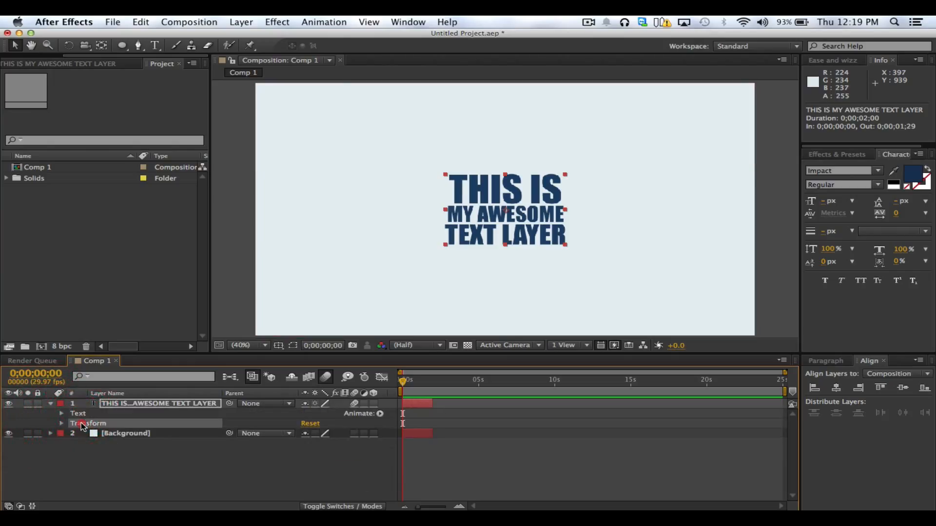
# Lock the Background layer and try selecting it in the composition view
pyautogui.click(37, 433)
pyautogui.click(112, 434)
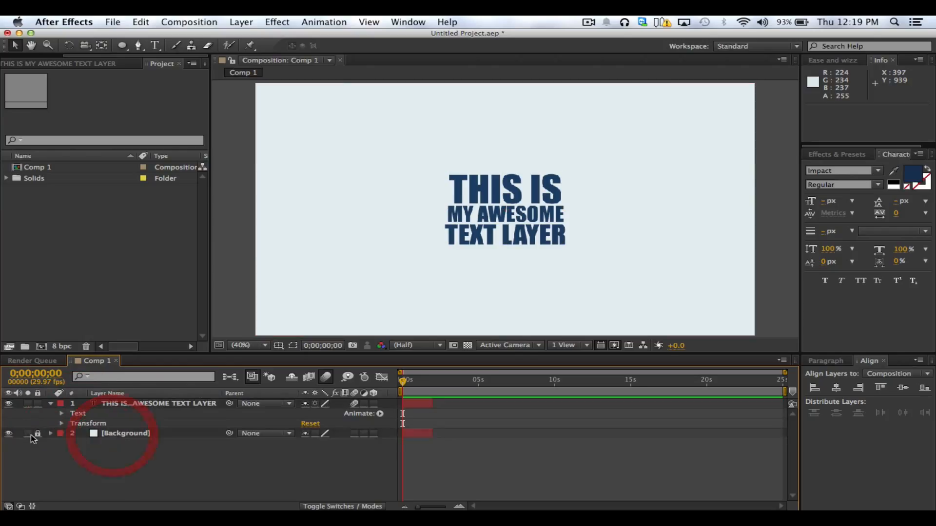
pyautogui.click(349, 232)
pyautogui.click(338, 250)
pyautogui.click(312, 275)
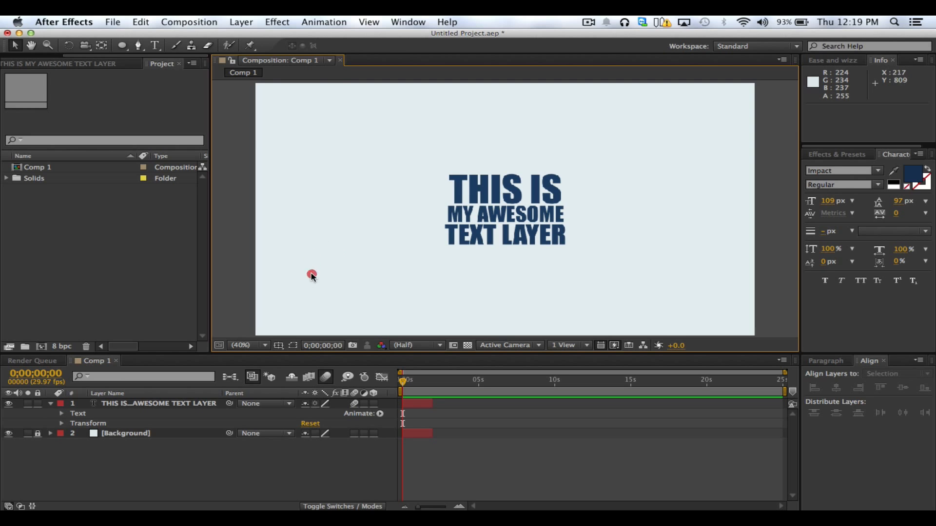
pyautogui.click(297, 197)
pyautogui.click(305, 174)
pyautogui.click(323, 241)
# Try moving the unlocked Background solid, undo the move and lock its layer again
pyautogui.click(38, 434)
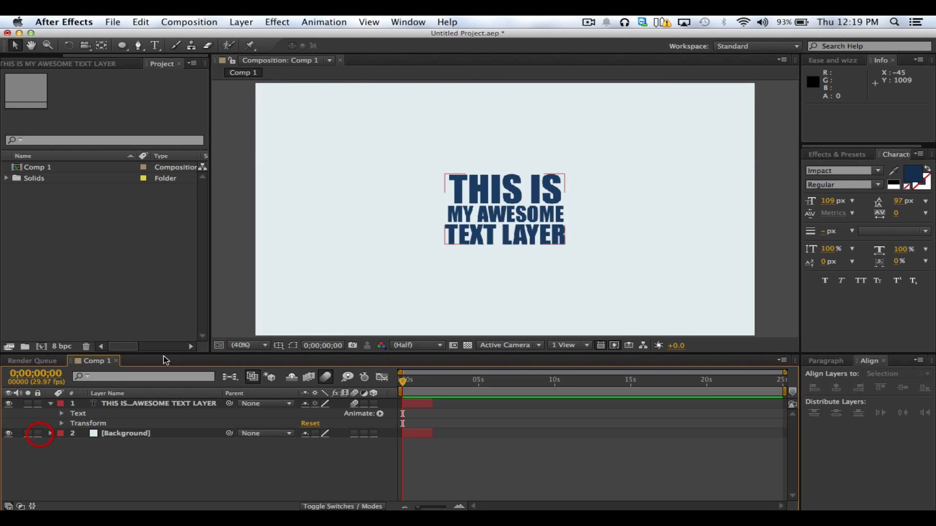
pyautogui.click(463, 177)
pyautogui.click(396, 184)
pyautogui.moveTo(350, 182); pyautogui.dragTo(390, 170)
pyautogui.press('super+z')
pyautogui.click(38, 434)
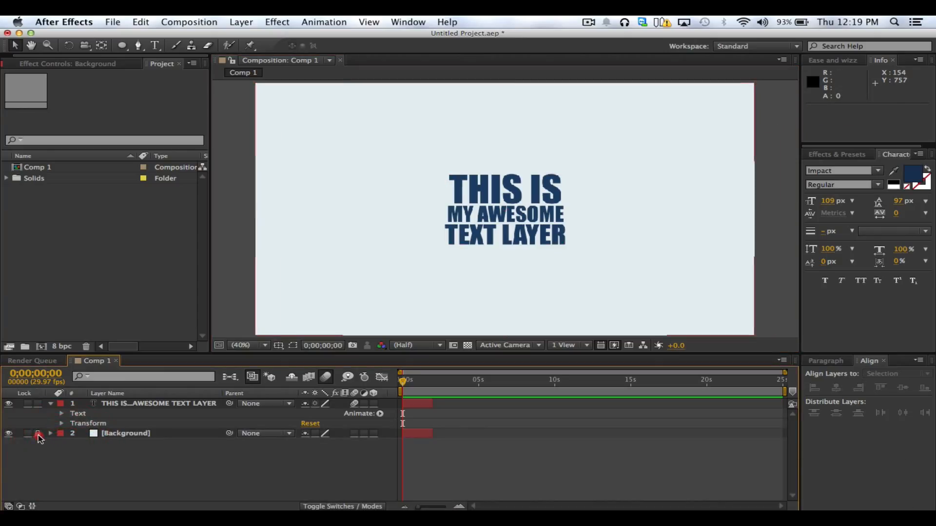
# Examine the text layer's Transform properties from Anchor Point through Opacity, and collapse the Transform group
pyautogui.click(146, 405)
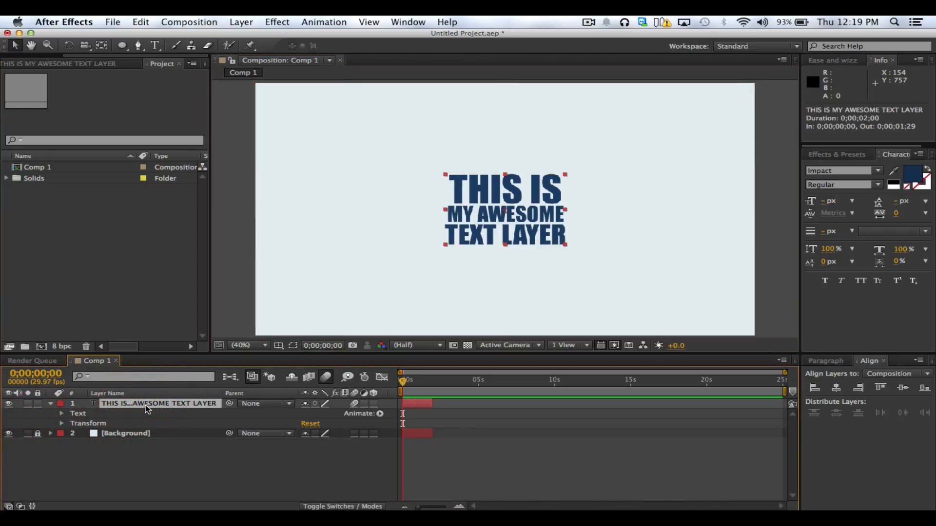
pyautogui.click(109, 414)
pyautogui.click(73, 423)
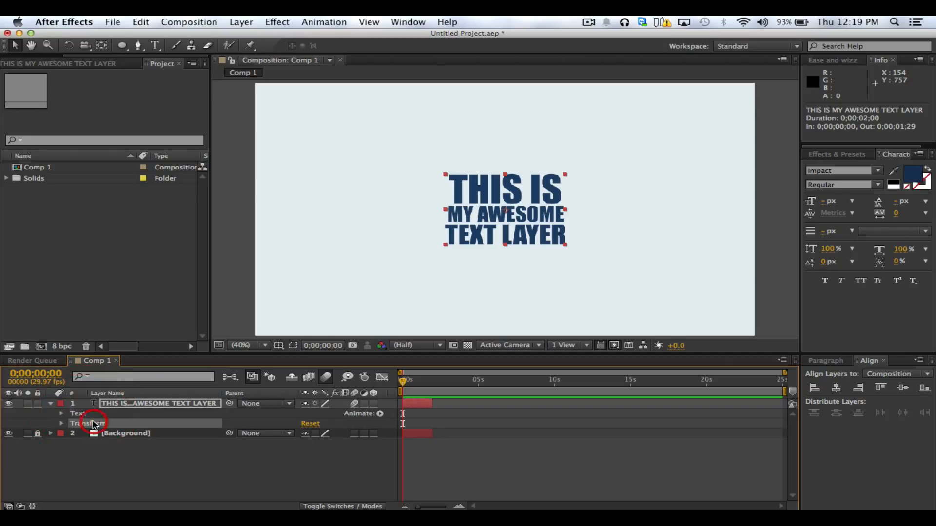
pyautogui.click(61, 423)
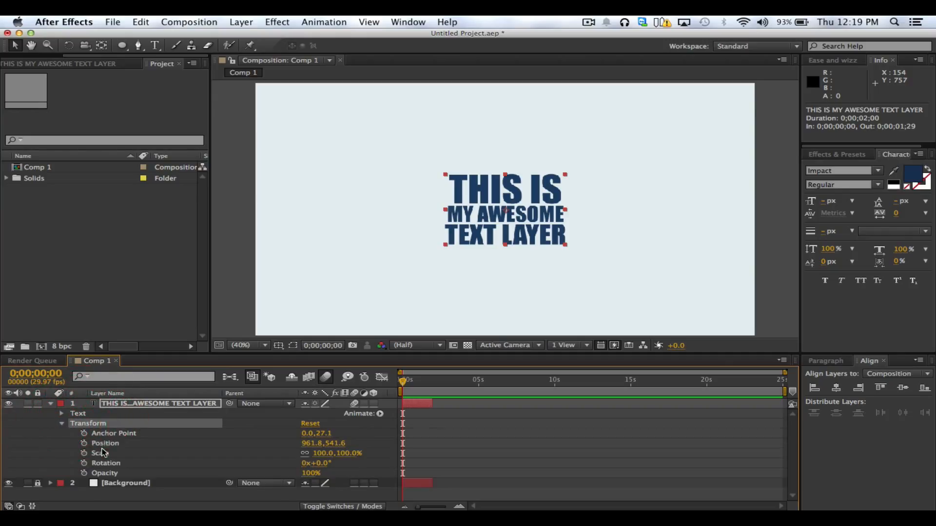
pyautogui.click(103, 433)
pyautogui.keyDown('shift'); pyautogui.click(108, 473); pyautogui.keyUp('shift')
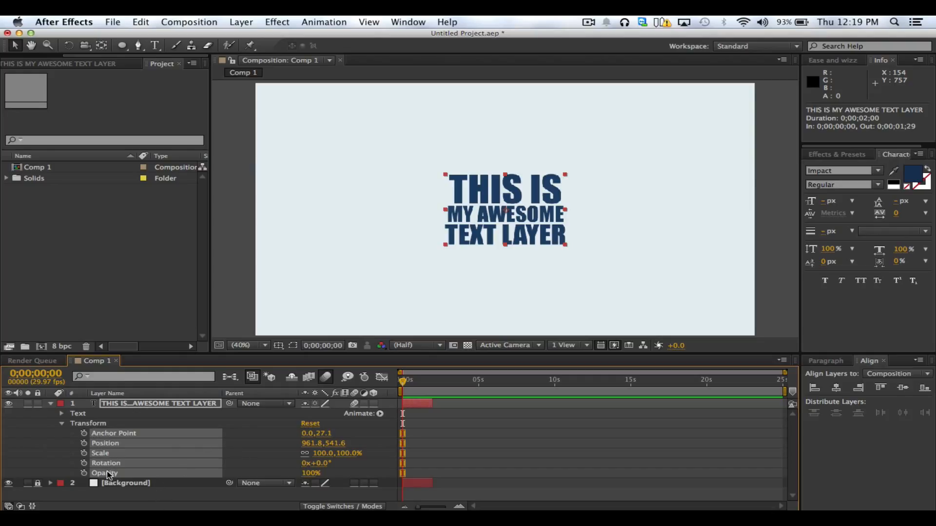
pyautogui.click(120, 493)
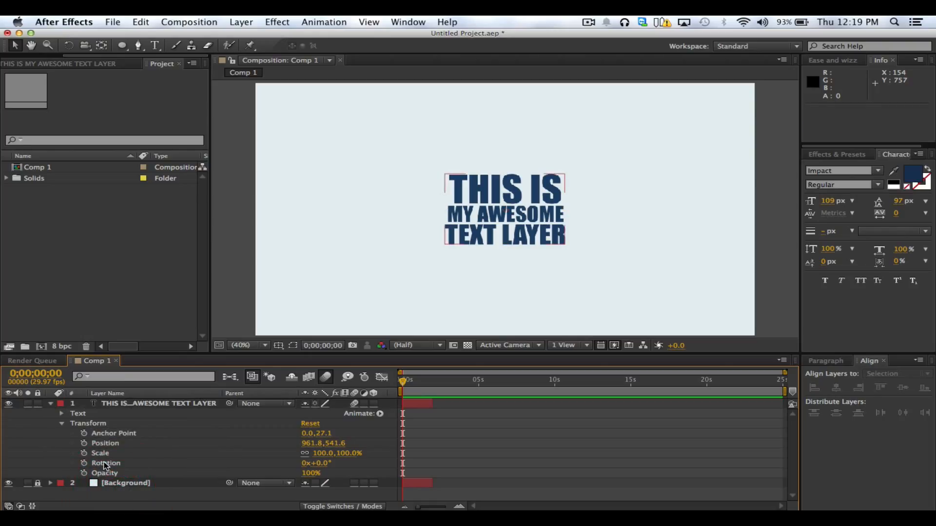
pyautogui.click(95, 425)
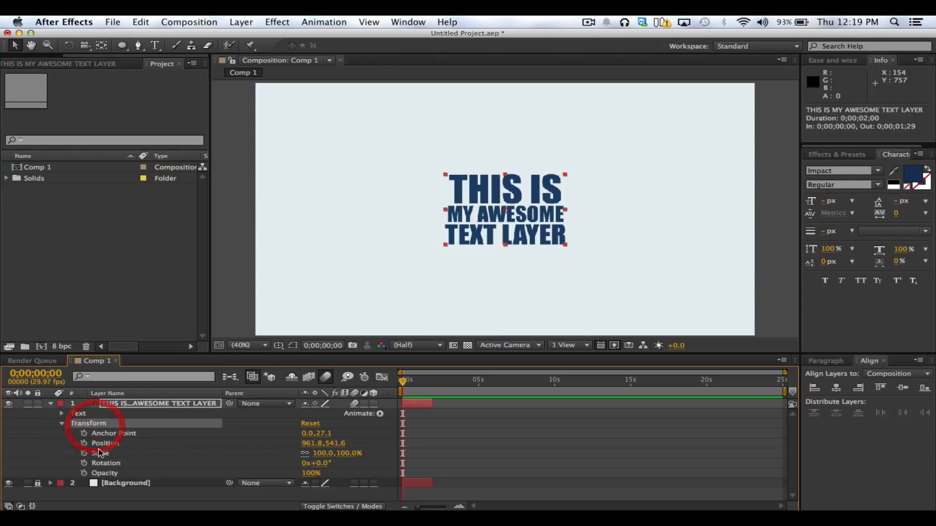
pyautogui.keyDown('shift'); pyautogui.click(103, 470); pyautogui.keyUp('shift')
pyautogui.click(102, 433)
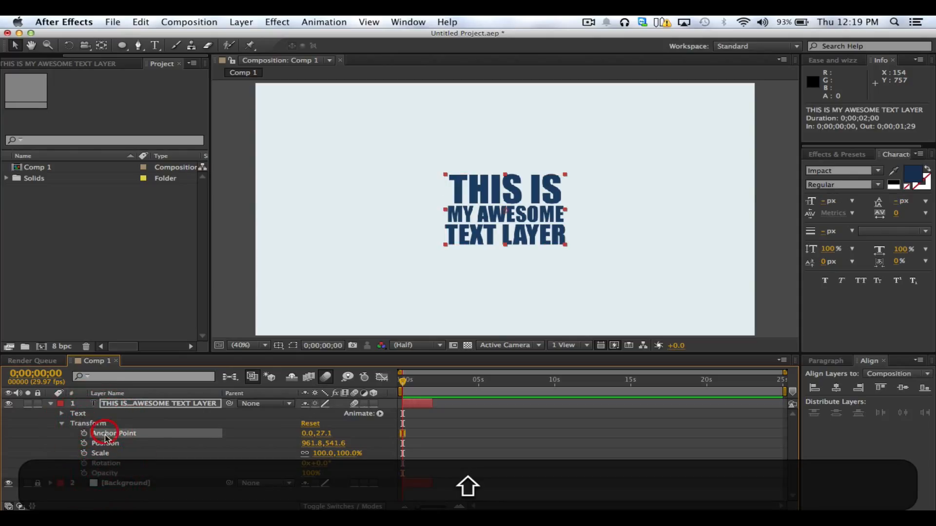
pyautogui.keyDown('shift'); pyautogui.click(112, 453); pyautogui.keyUp('shift')
pyautogui.keyDown('shift'); pyautogui.click(121, 475); pyautogui.keyUp('shift')
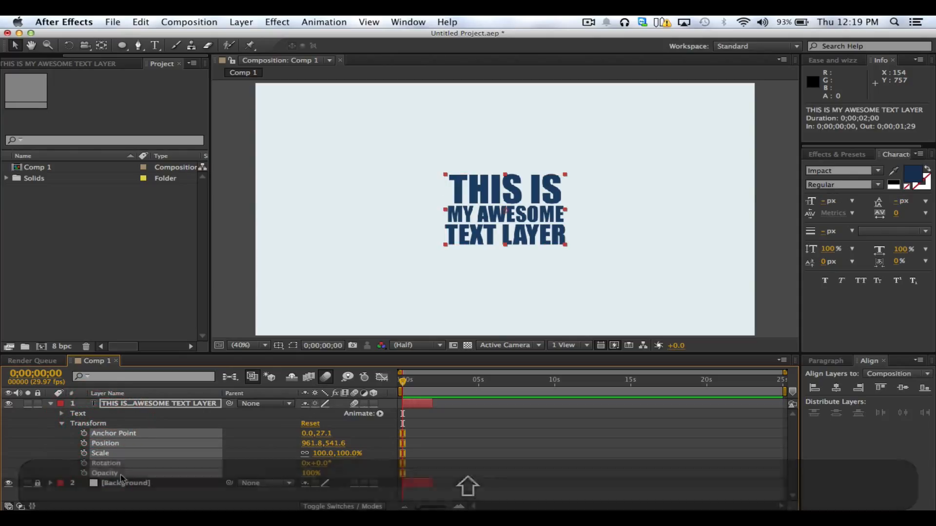
pyautogui.click(62, 424)
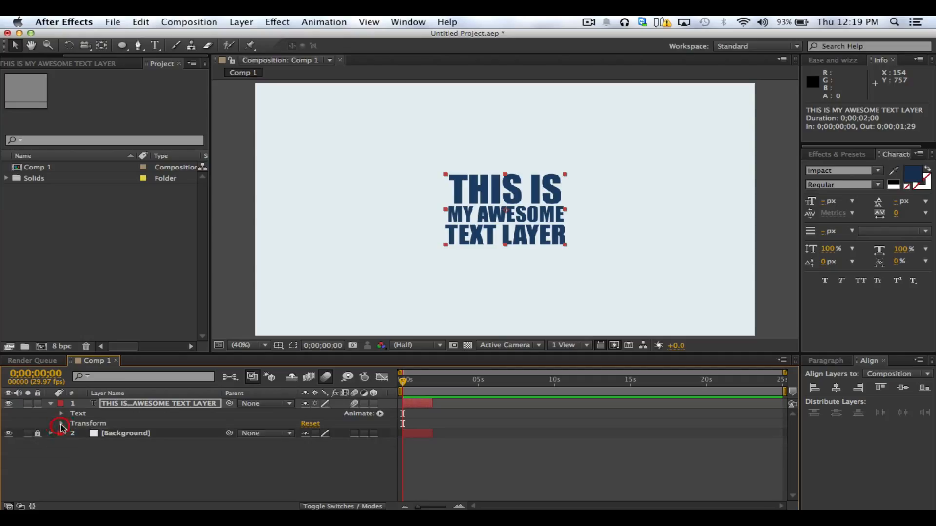
# Examine the More Options and Path Options in the text layer's Text group, and collapse the group
pyautogui.click(62, 417)
pyautogui.click(61, 414)
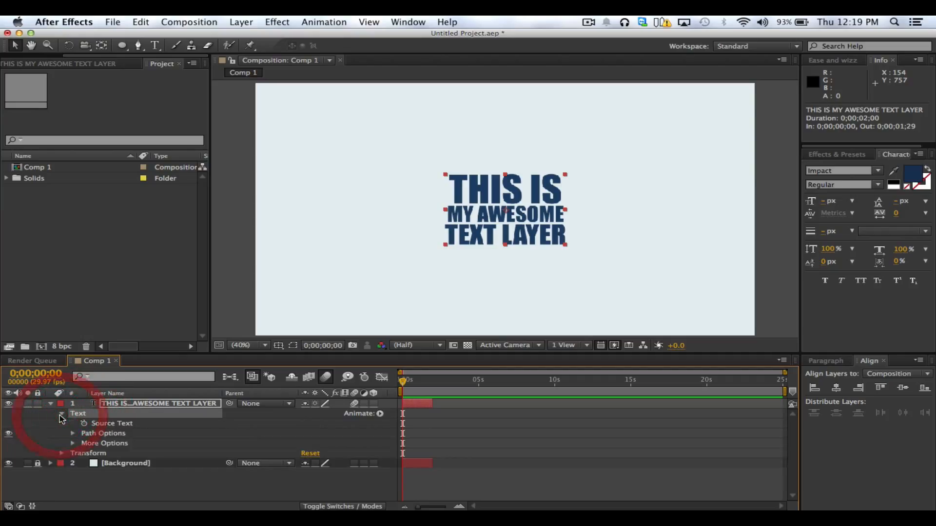
pyautogui.click(73, 443)
pyautogui.click(73, 444)
pyautogui.click(72, 433)
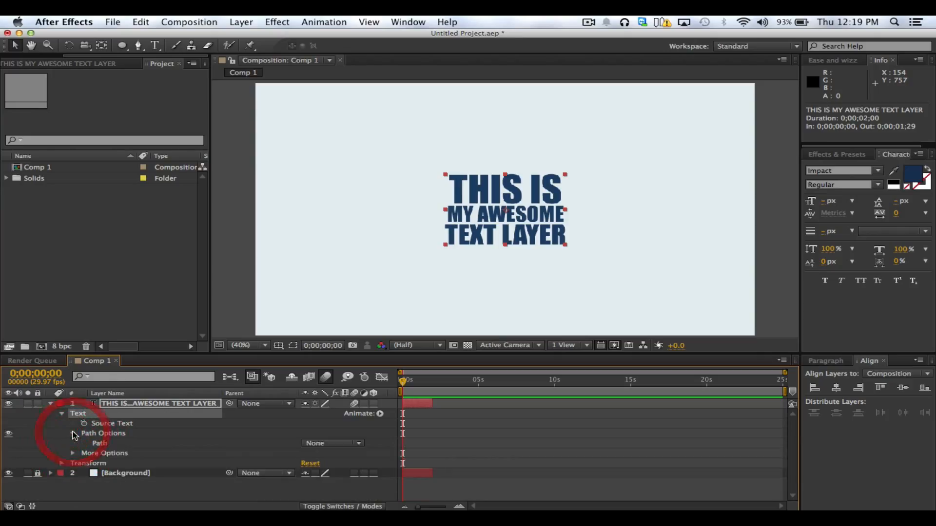
pyautogui.click(72, 434)
pyautogui.click(103, 434)
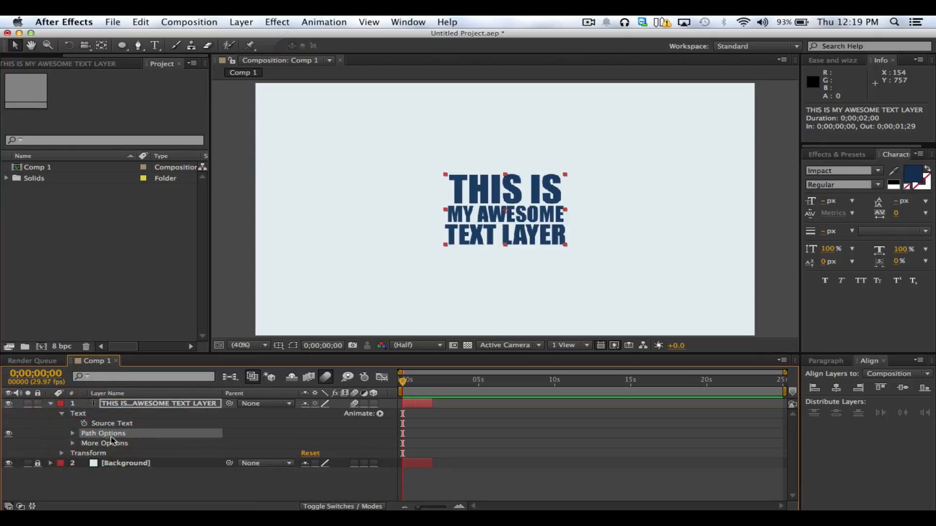
pyautogui.click(61, 414)
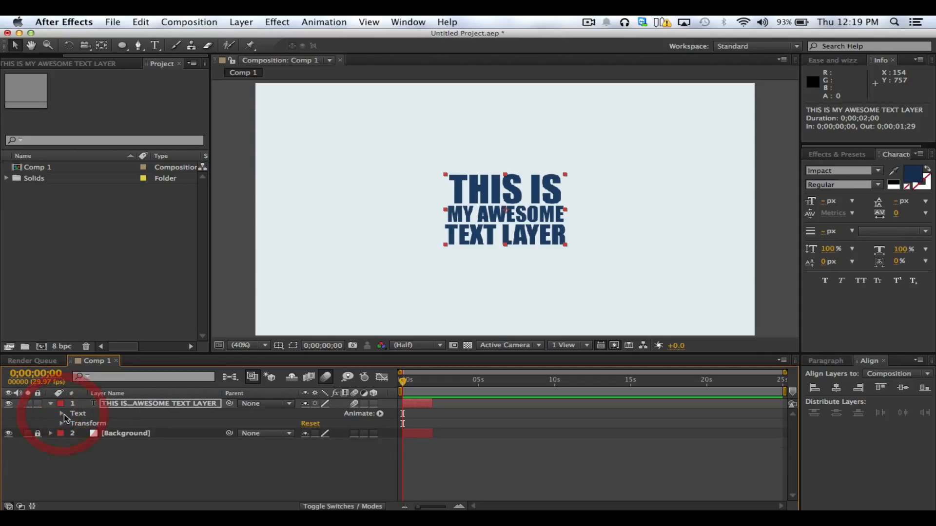
# Expand the text layer's Transform properties and set a first Position keyframe at 0;00;00;00
pyautogui.click(63, 424)
pyautogui.click(114, 434)
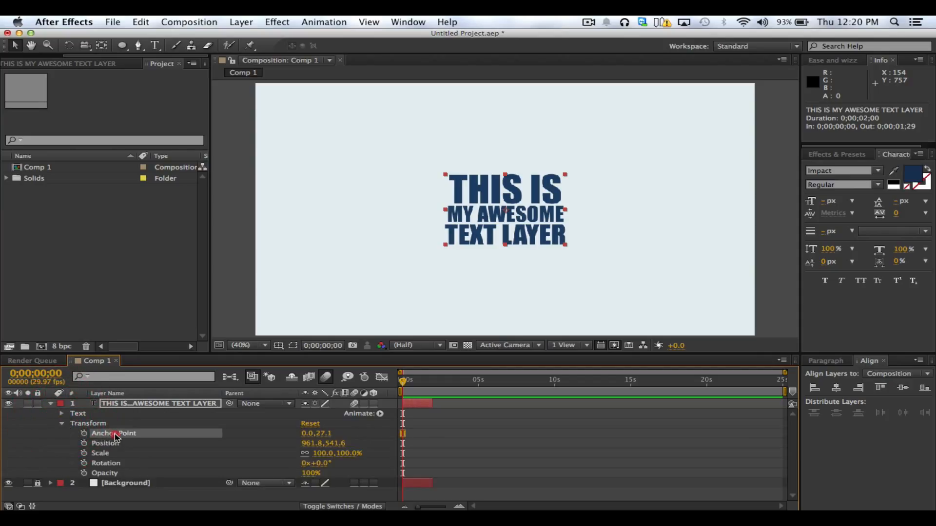
pyautogui.keyDown('shift'); pyautogui.click(107, 453); pyautogui.keyUp('shift')
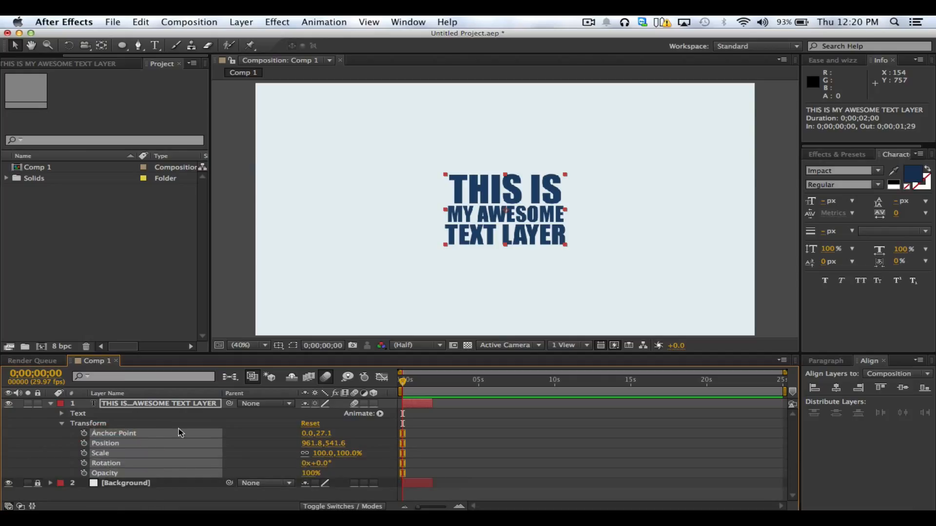
pyautogui.click(233, 426)
pyautogui.click(118, 444)
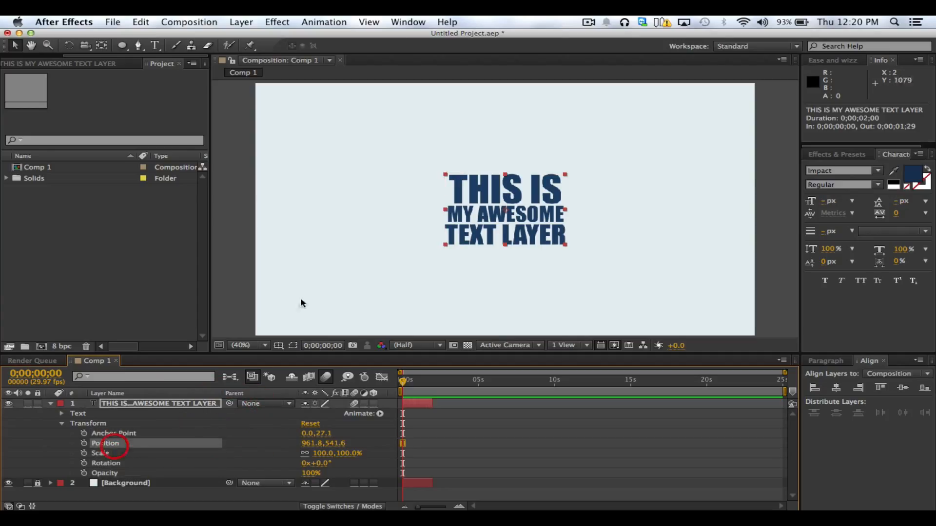
pyautogui.click(519, 220)
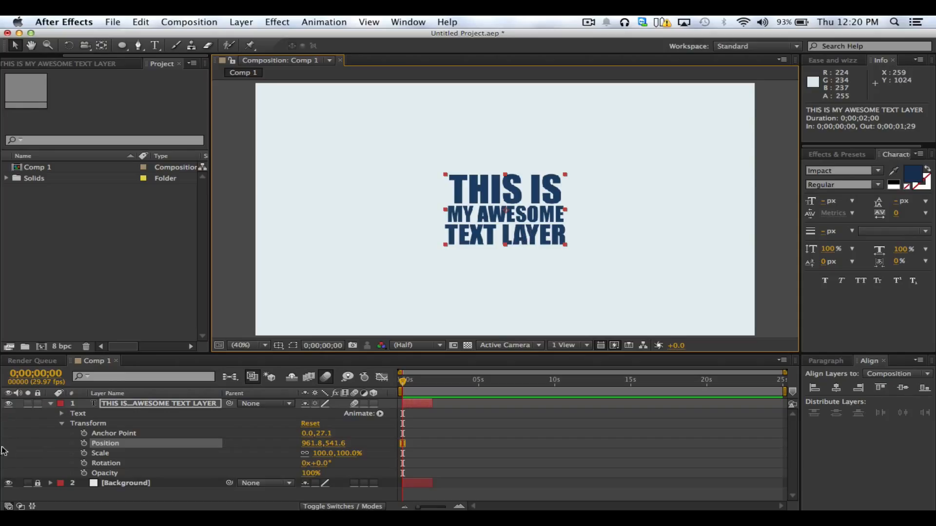
pyautogui.click(84, 444)
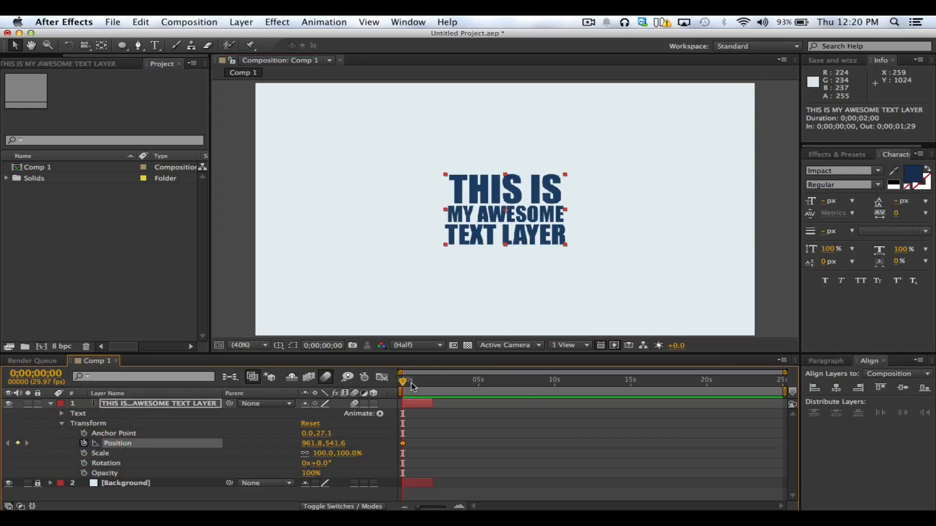
# Extend the text and Background layers to the end of the composition's timeline, leaving Background locked and the text layer unlocked
pyautogui.press('=')
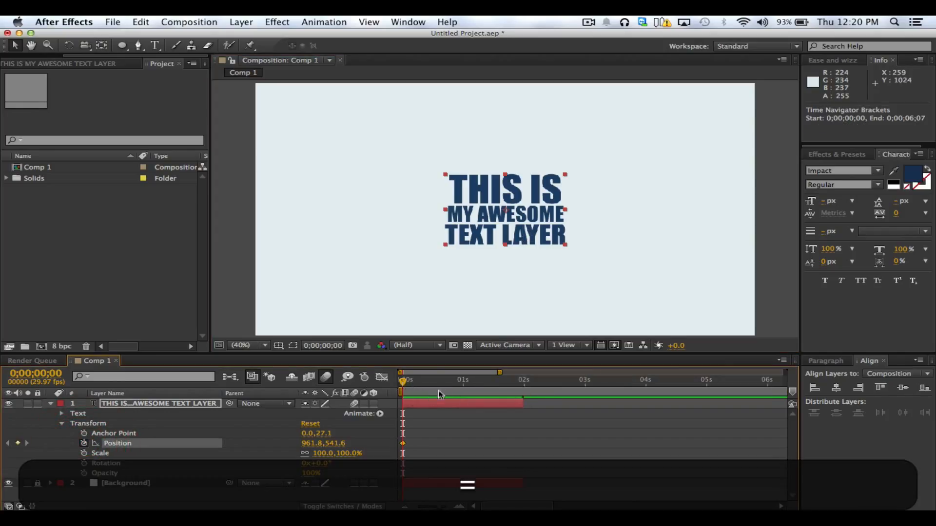
pyautogui.press('-')
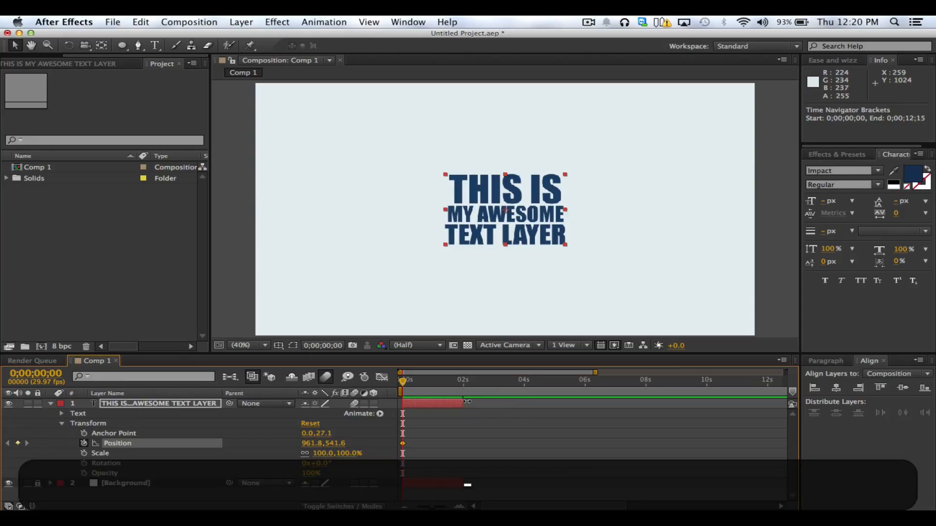
pyautogui.press('-')
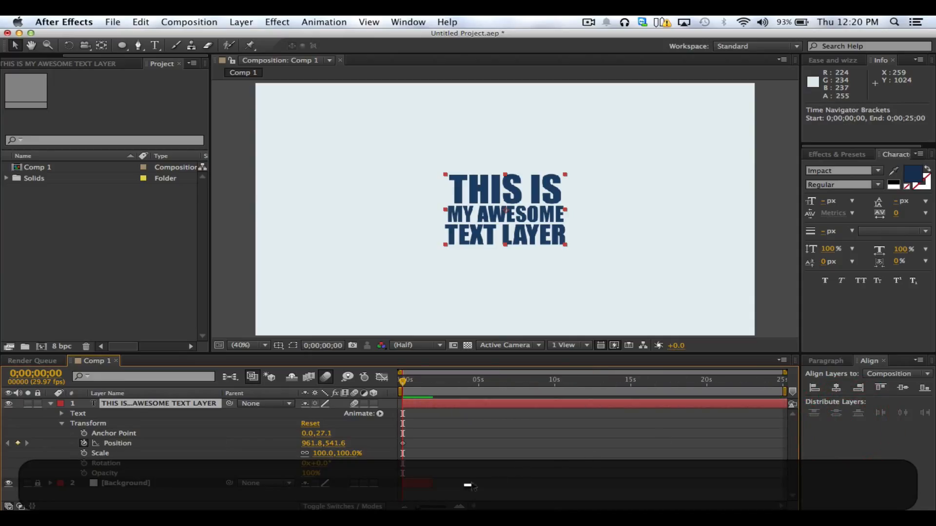
pyautogui.click(479, 493)
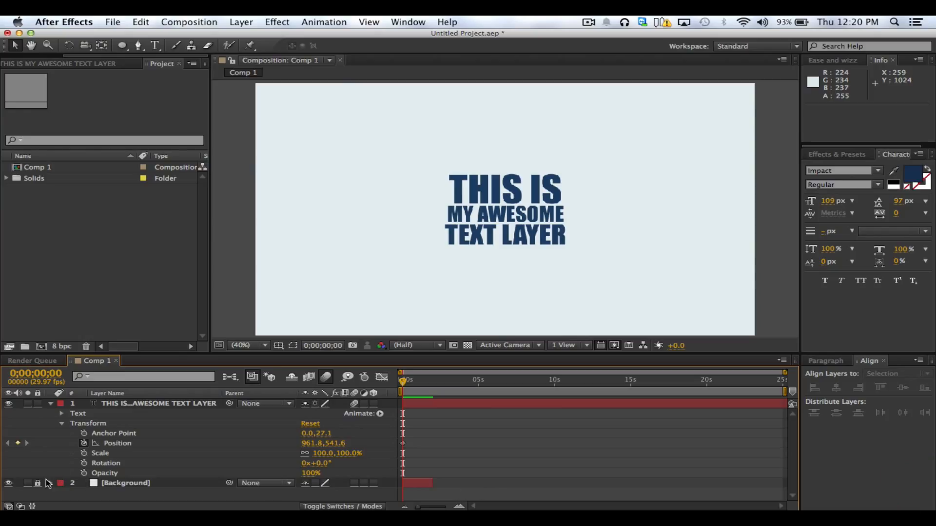
pyautogui.moveTo(432, 483); pyautogui.dragTo(782, 483)
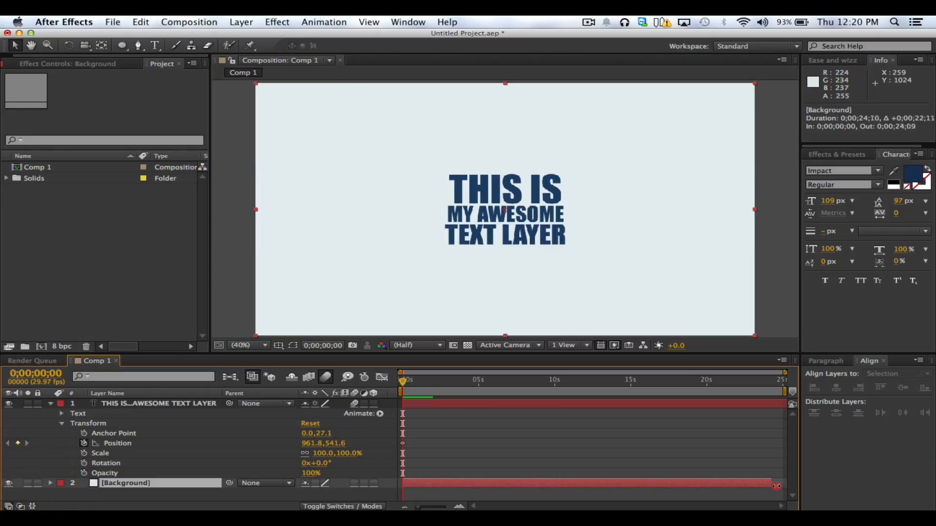
pyautogui.click(37, 483)
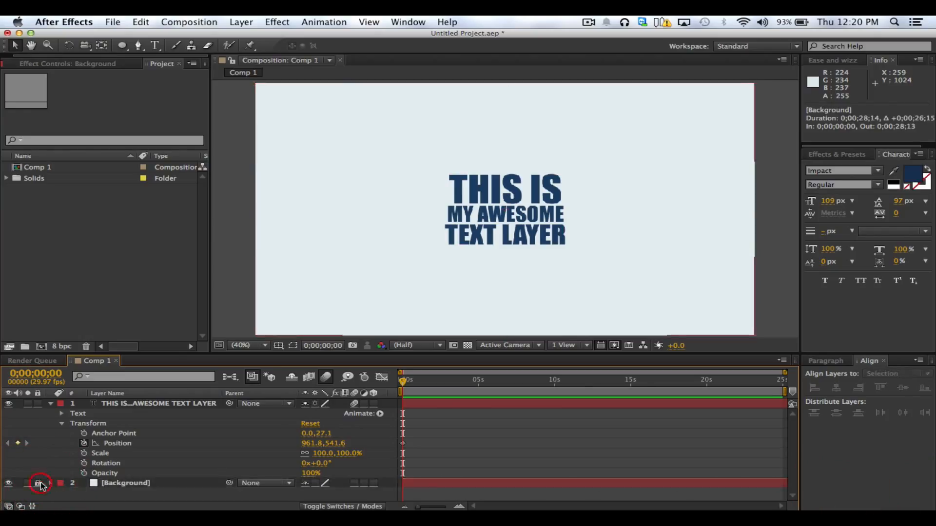
# Add a second Position keyframe to the text layer at 0;00;01;29, keeping the text at the centre
pyautogui.press('=')
pyautogui.click(522, 383)
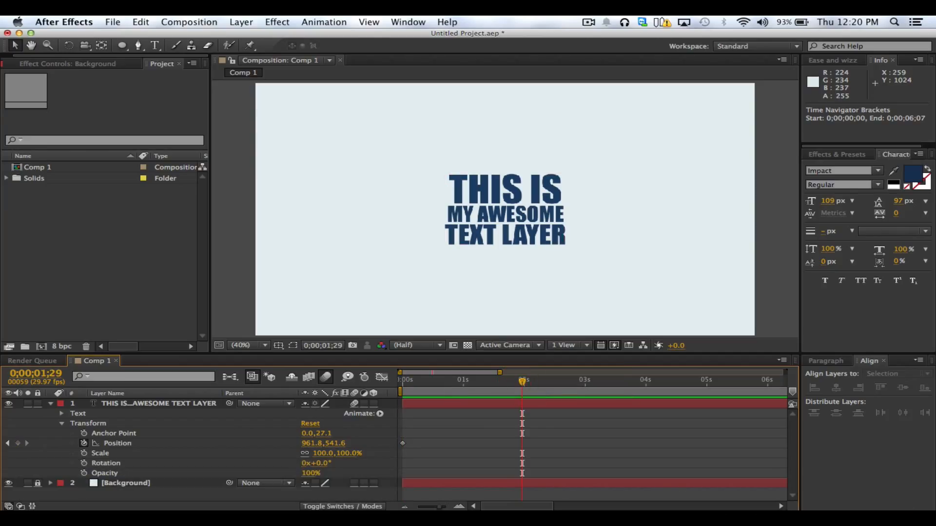
pyautogui.click(17, 443)
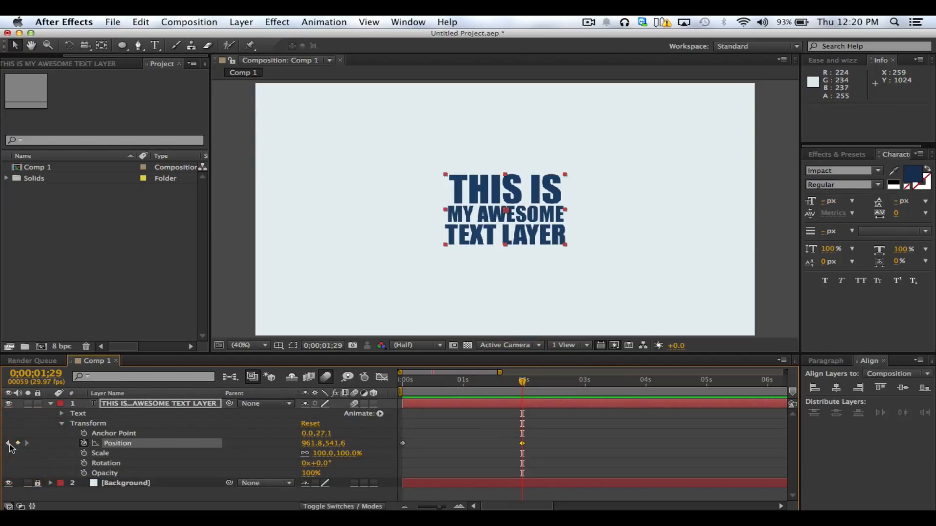
# At the first Position keyframe, move the text horizontally off the frame's left edge to about -260.7, 541.6, and preview the slide-in
pyautogui.click(8, 443)
pyautogui.moveTo(504, 229); pyautogui.dragTo(188, 229)
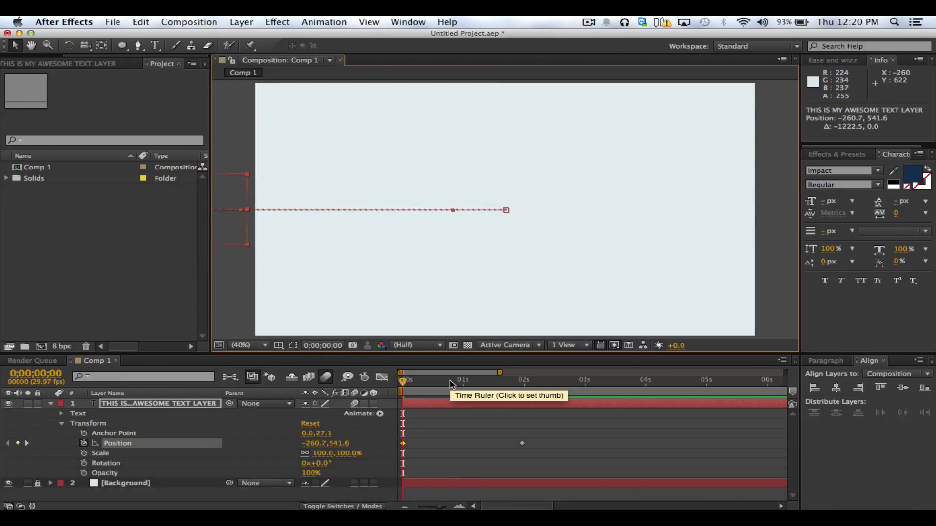
pyautogui.press('super+0')
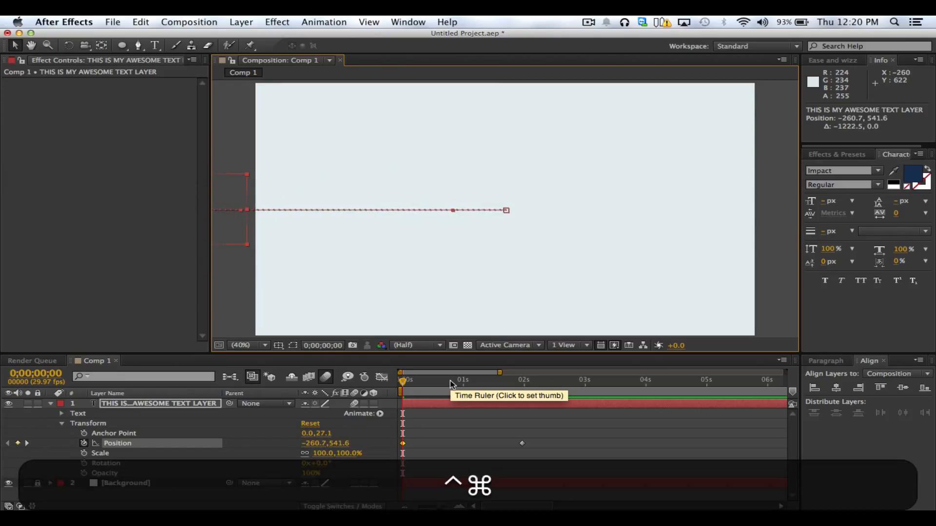
pyautogui.hotkey('ctrl', '0')
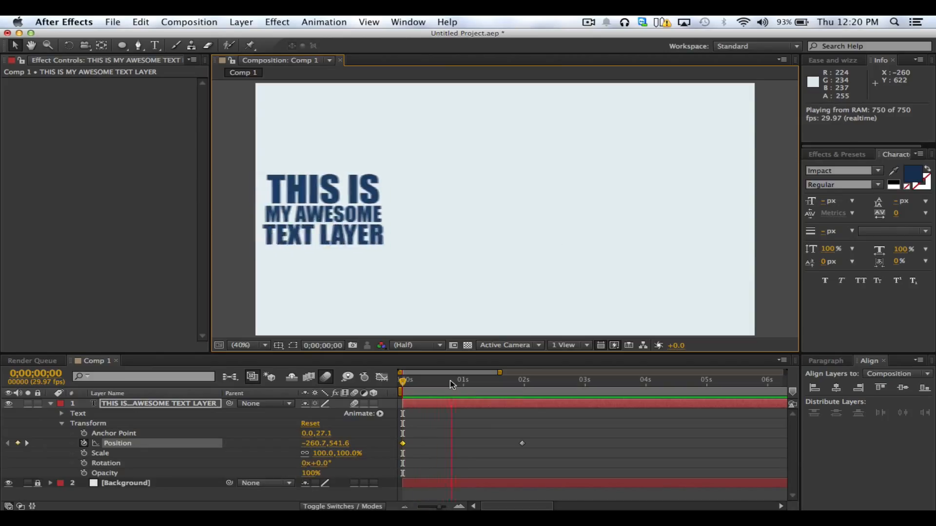
pyautogui.press('space')
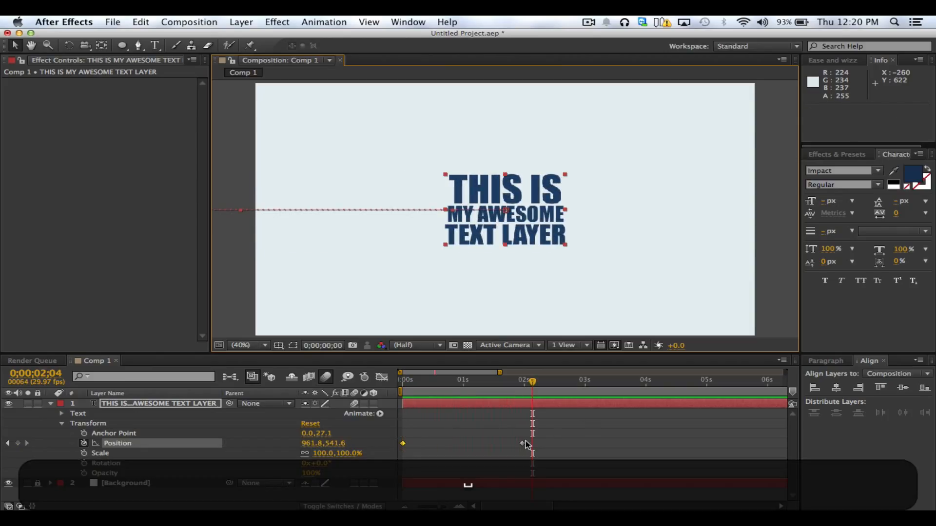
# Speed up the slide-in by moving the second Position keyframe to just before the 1-second mark, and start a RAM preview
pyautogui.moveTo(525, 444); pyautogui.dragTo(504, 447)
pyautogui.hotkey('ctrl', '0')
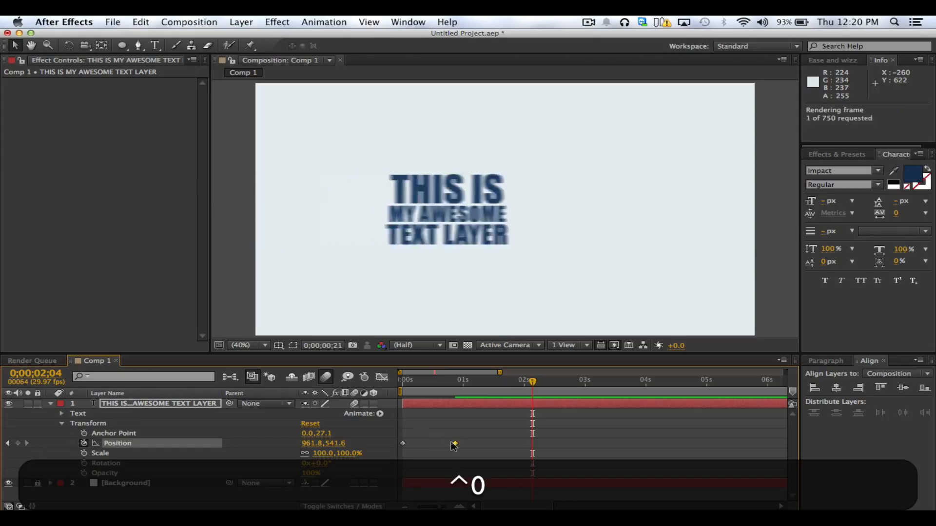
# Stop the preview and move the current time to the second Position keyframe at 0;00;00;27
pyautogui.press('space')
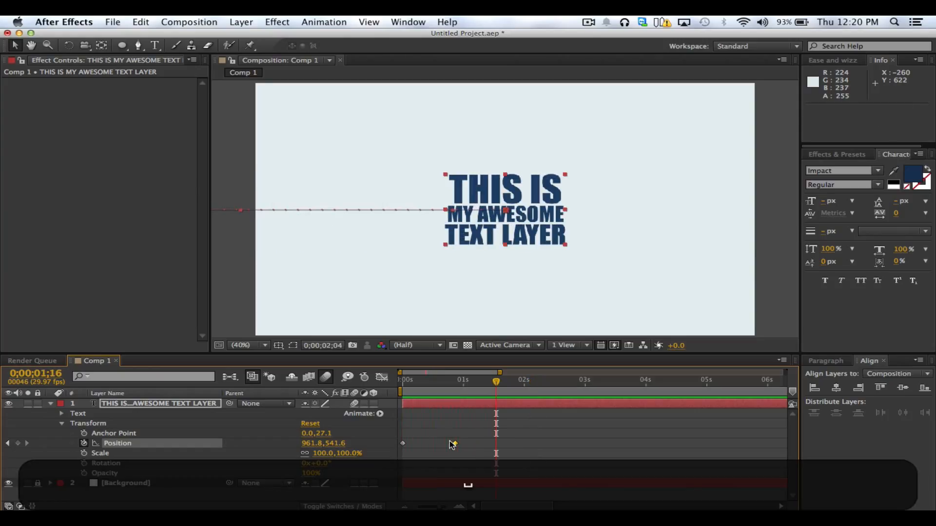
pyautogui.click(477, 442)
pyautogui.moveTo(431, 382); pyautogui.dragTo(457, 390)
pyautogui.click(81, 423)
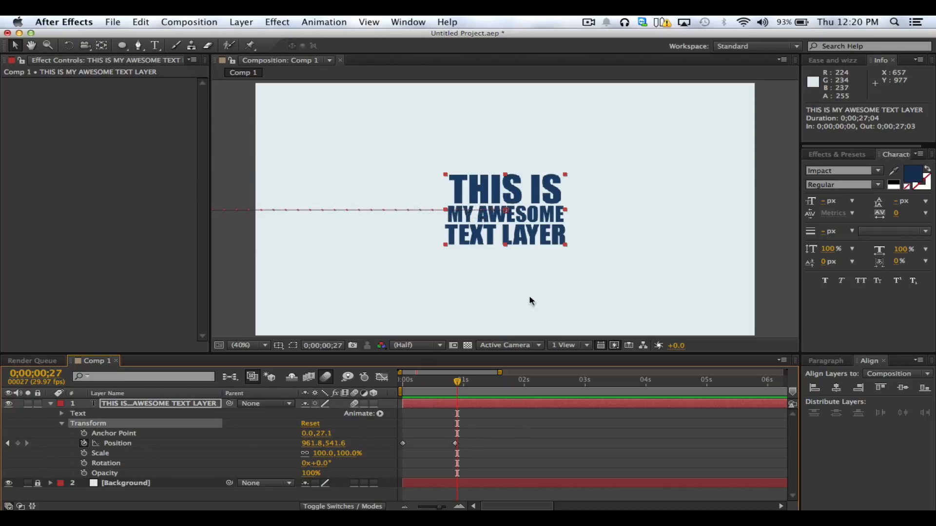
pyautogui.doubleClick(527, 184)
pyautogui.click(539, 188)
pyautogui.moveTo(559, 189); pyautogui.dragTo(610, 245)
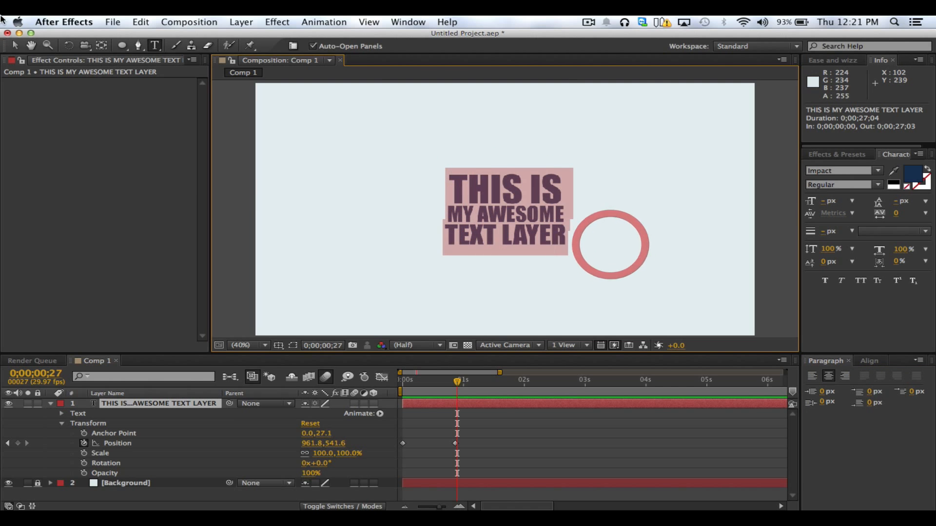
pyautogui.click(14, 45)
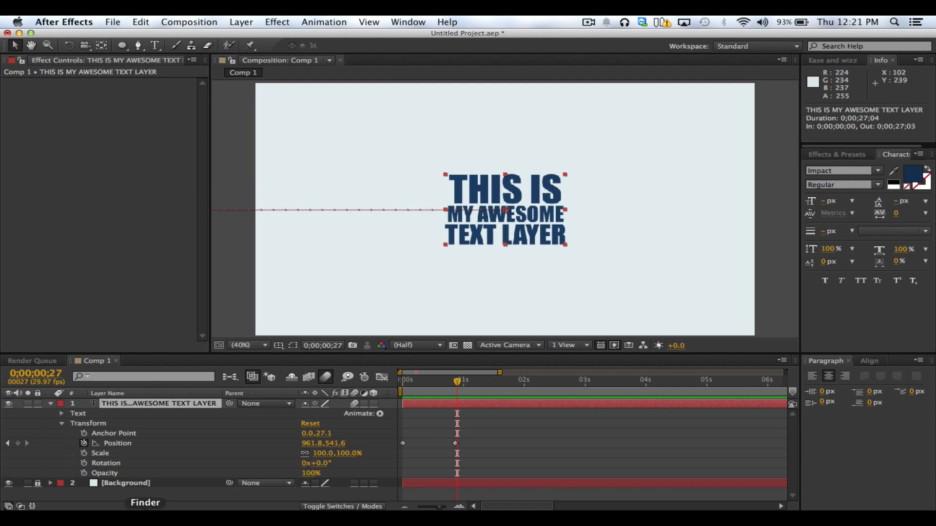
pyautogui.click(94, 427)
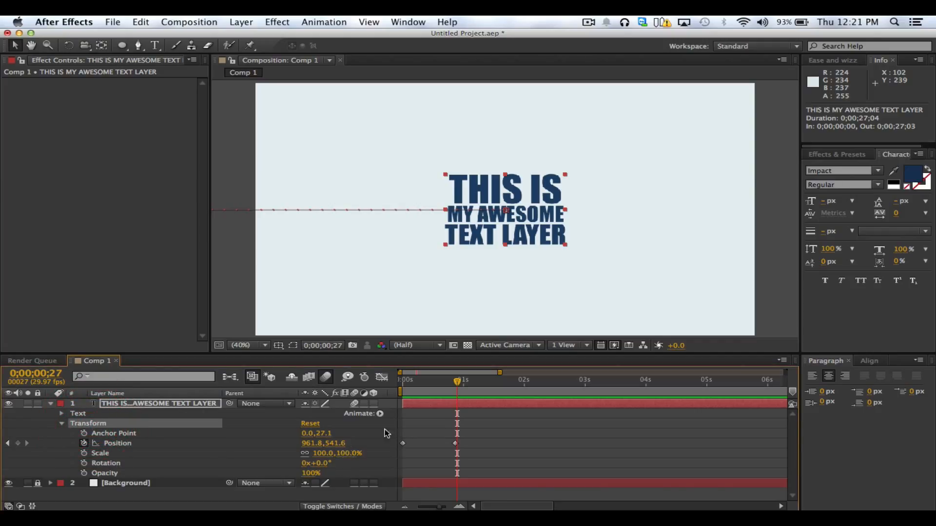
# Align the second Position keyframe with 0;00;00;27 and try moving the text to about 899.3, 584.1, undoing the attempt
pyautogui.click(456, 443)
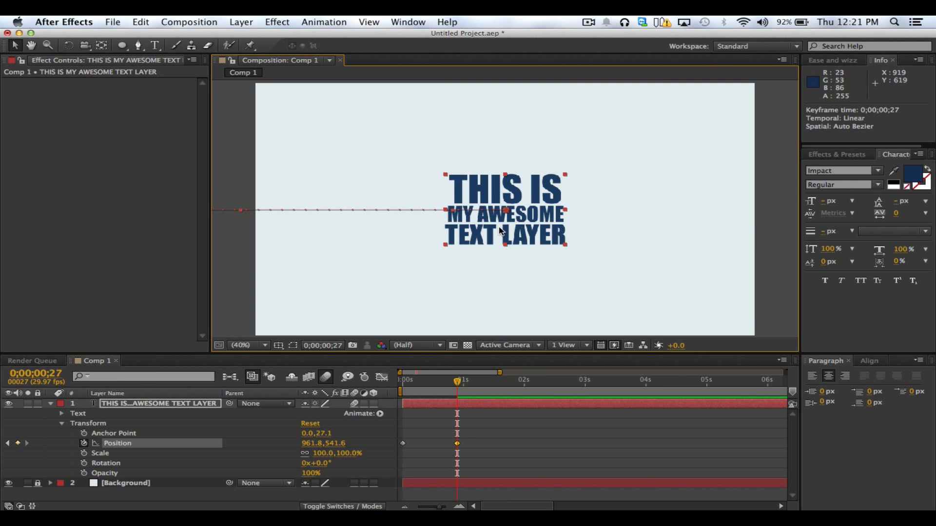
pyautogui.moveTo(500, 231)
pyautogui.mouseDown()
pyautogui.moveTo(462, 243)
pyautogui.moveTo(488, 205)
pyautogui.moveTo(431, 212)
pyautogui.moveTo(506, 244)
pyautogui.mouseUp()
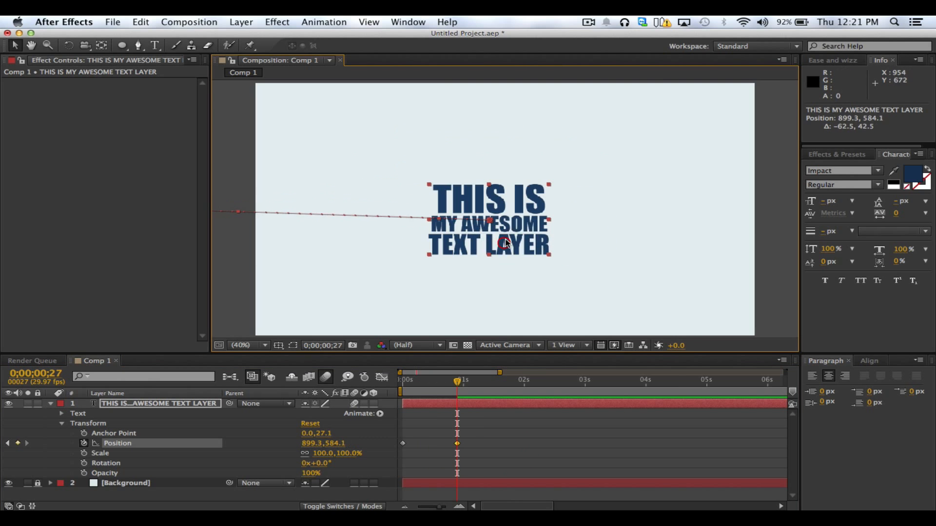
pyautogui.press('super+z')
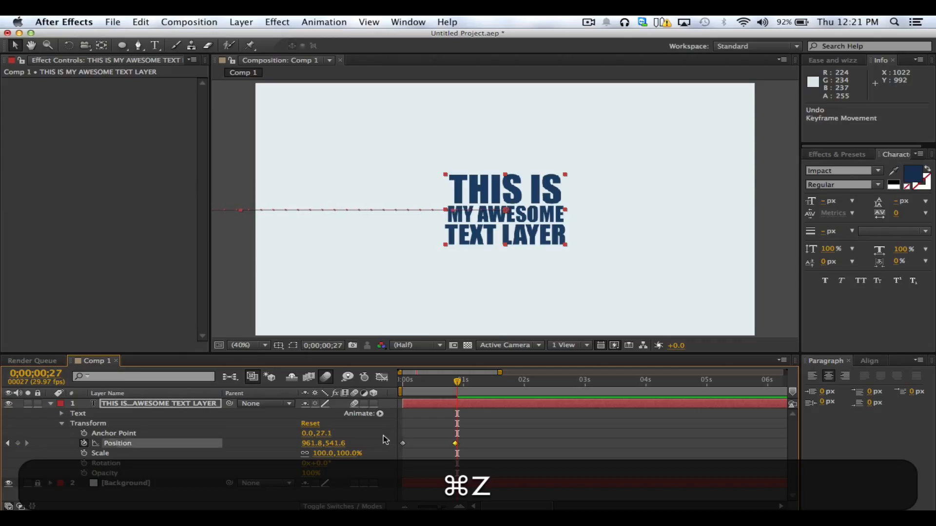
# Undo the earlier slide-in edits and delete the text layer's remaining Position keyframe at 0;00;00;00
pyautogui.press('super+z')
pyautogui.press('super+z')
pyautogui.press('super+z')
pyautogui.press('super+z')
pyautogui.press('super+z')
pyautogui.press('super+z')
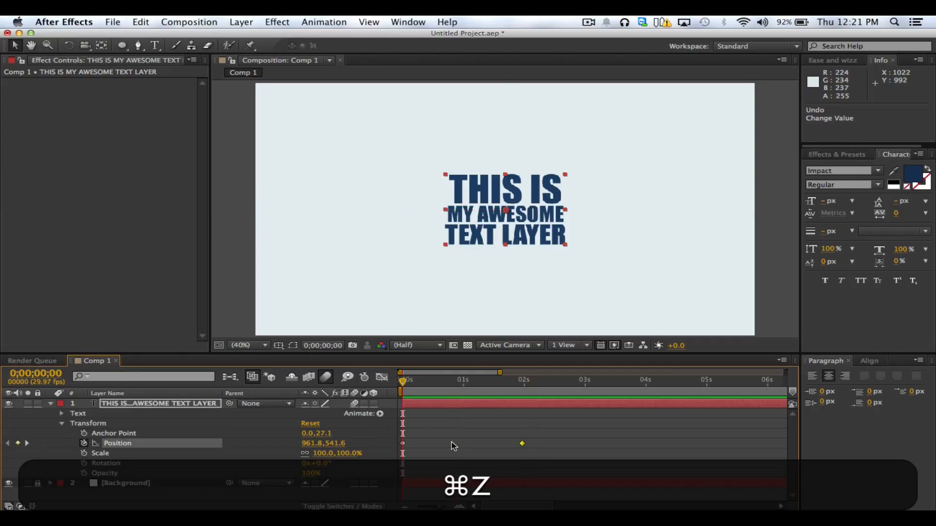
pyautogui.press('super+z')
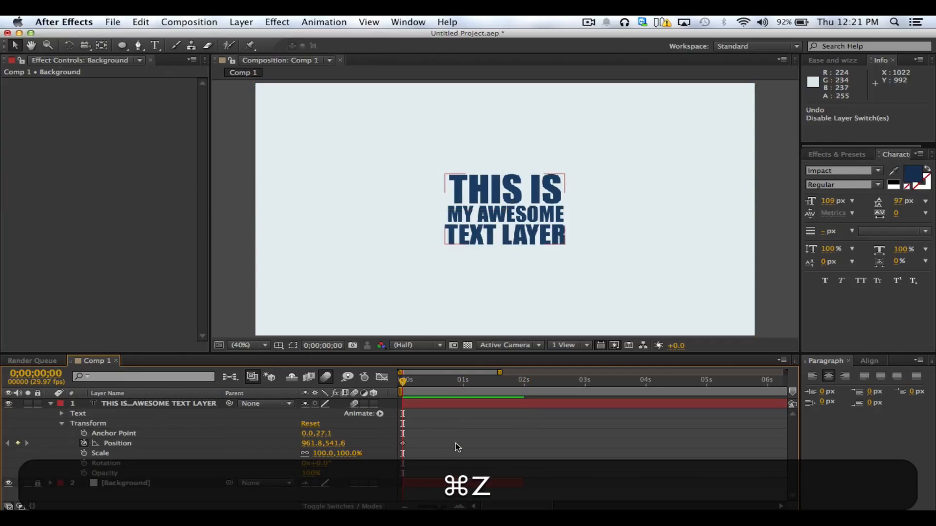
pyautogui.click(403, 443)
pyautogui.press('BackSpace')
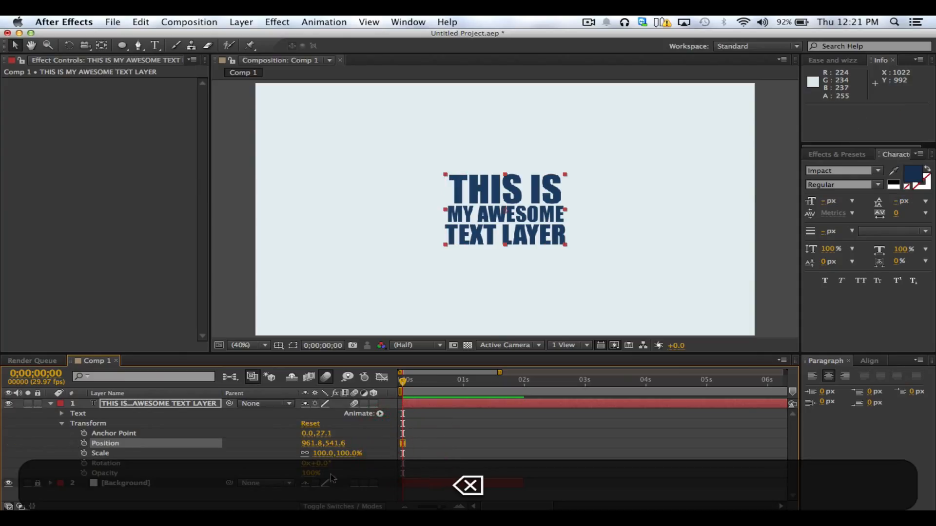
# Unlock the Background layer and extend its end to the end of the composition at 0;00;24;29
pyautogui.moveTo(439, 507); pyautogui.dragTo(736, 485)
pyautogui.click(37, 484)
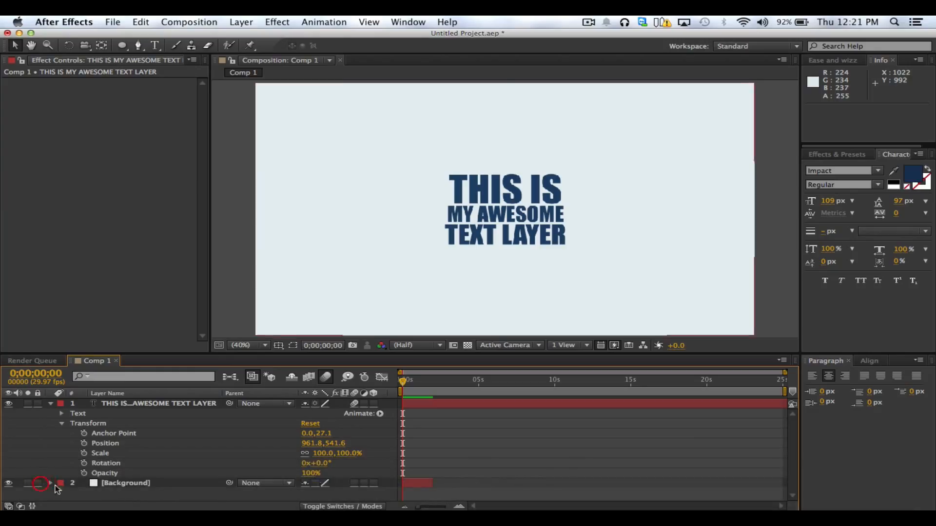
pyautogui.moveTo(432, 482); pyautogui.dragTo(748, 480)
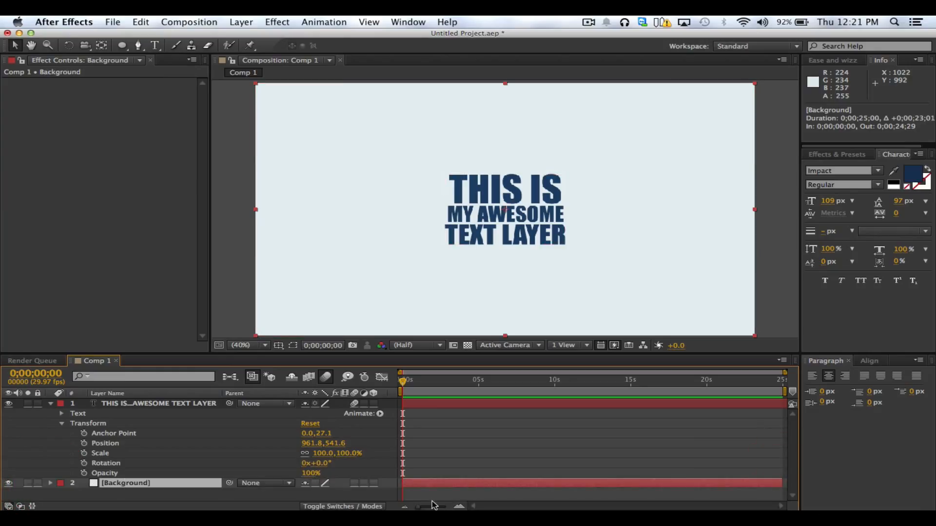
pyautogui.moveTo(433, 505); pyautogui.dragTo(435, 508)
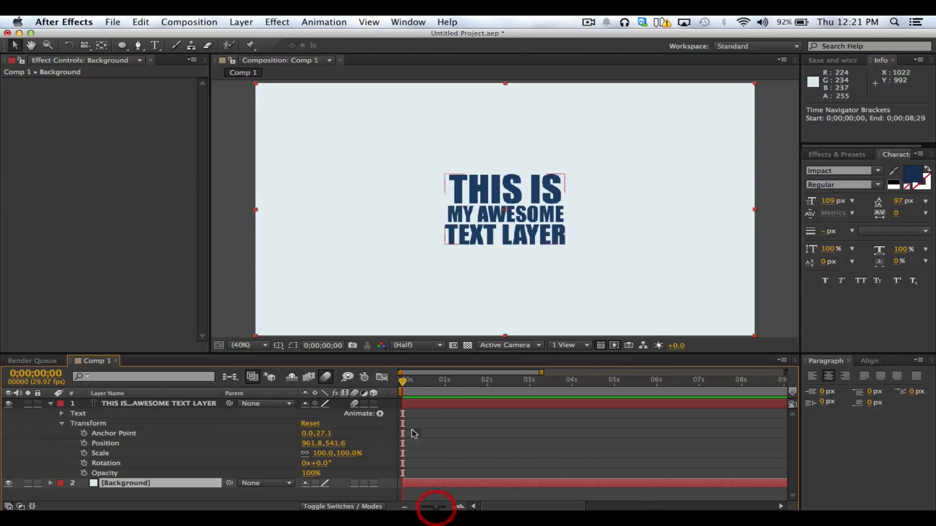
pyautogui.click(422, 402)
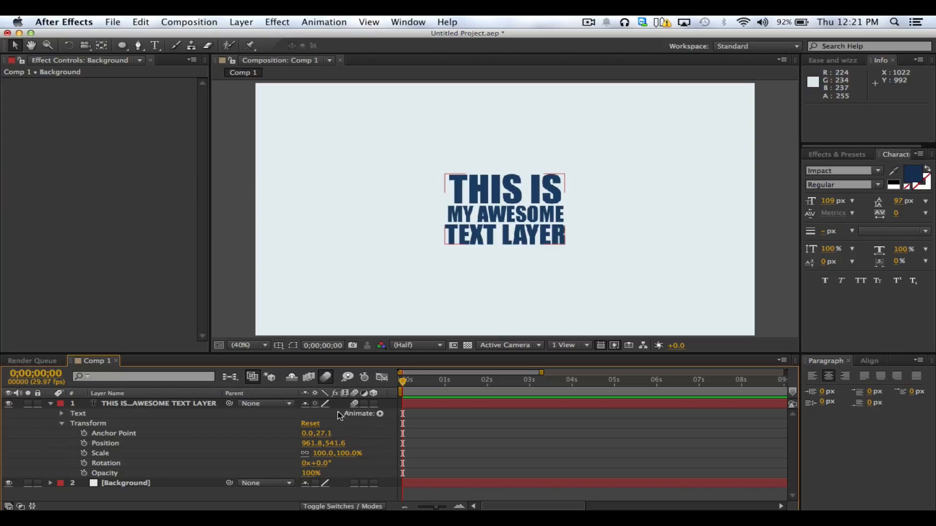
# Collapse the text layer's Transform properties and add a Position text animator to the layer
pyautogui.click(381, 413)
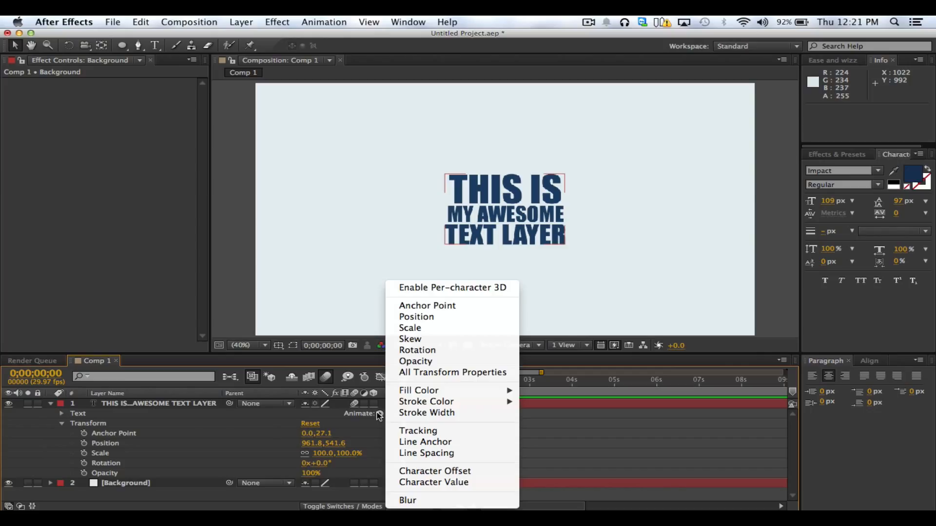
pyautogui.click(194, 408)
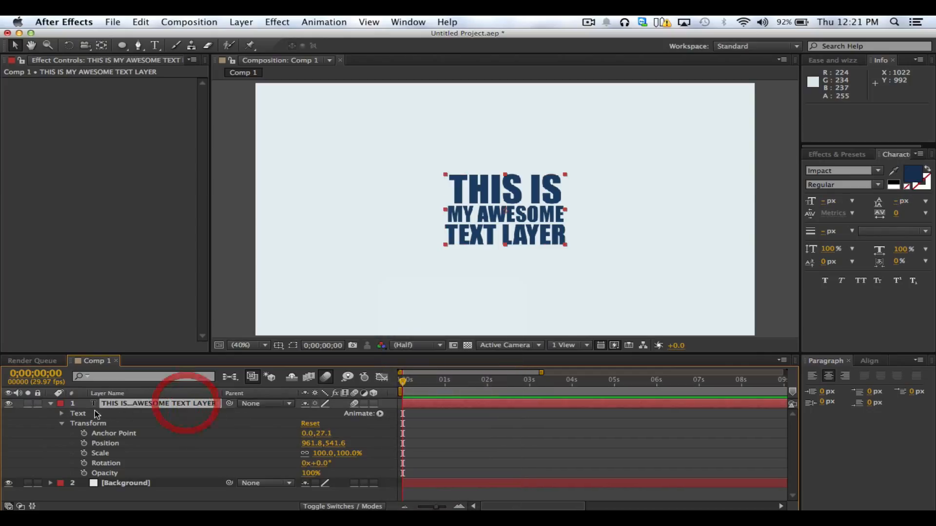
pyautogui.click(62, 424)
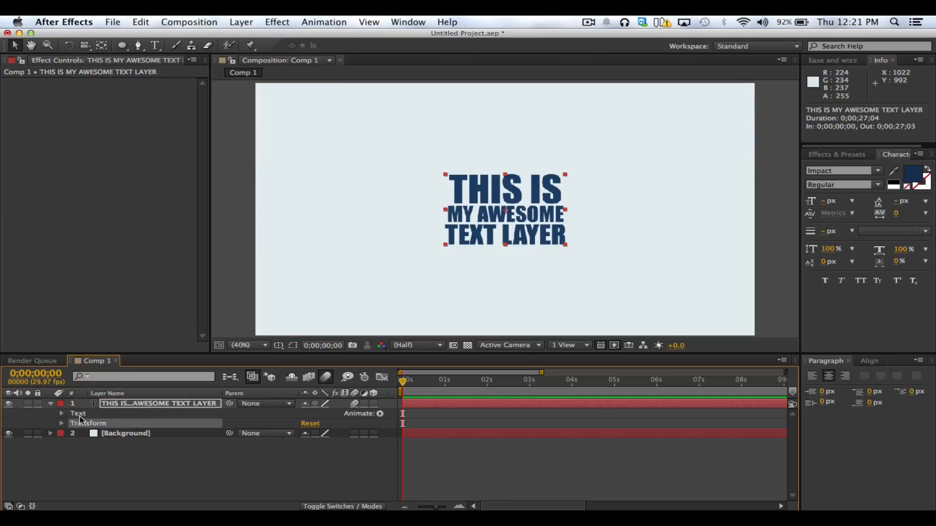
pyautogui.click(80, 415)
pyautogui.click(178, 407)
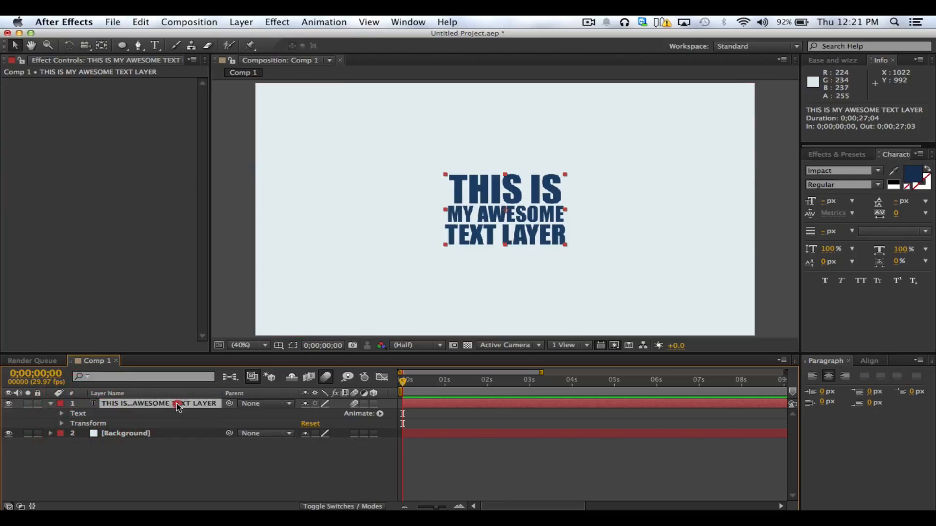
pyautogui.click(379, 415)
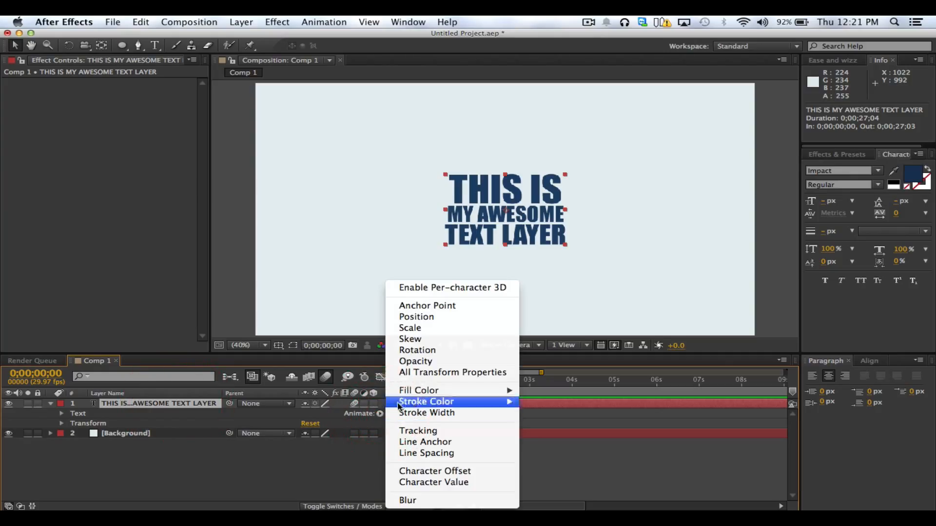
pyautogui.click(422, 318)
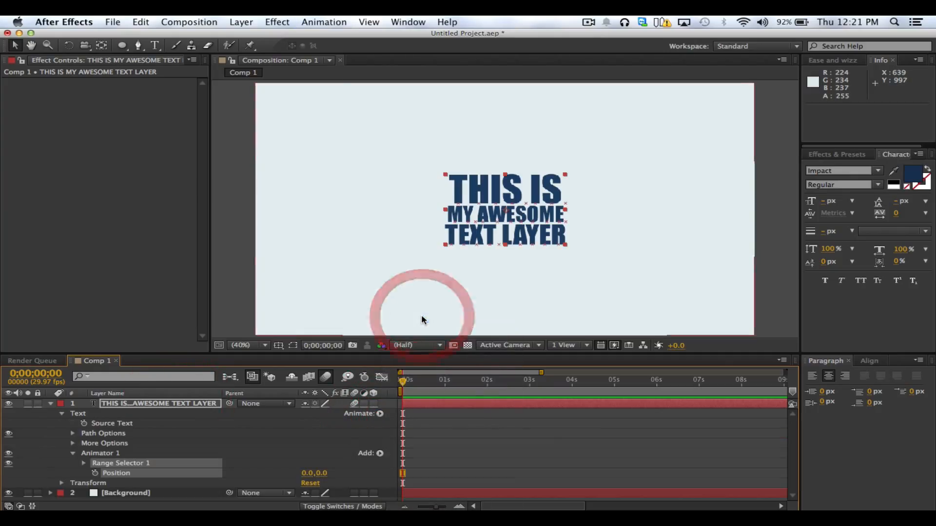
# Select only the text animator's Position property and move the current time to 0;00;02;00
pyautogui.click(259, 467)
pyautogui.click(116, 473)
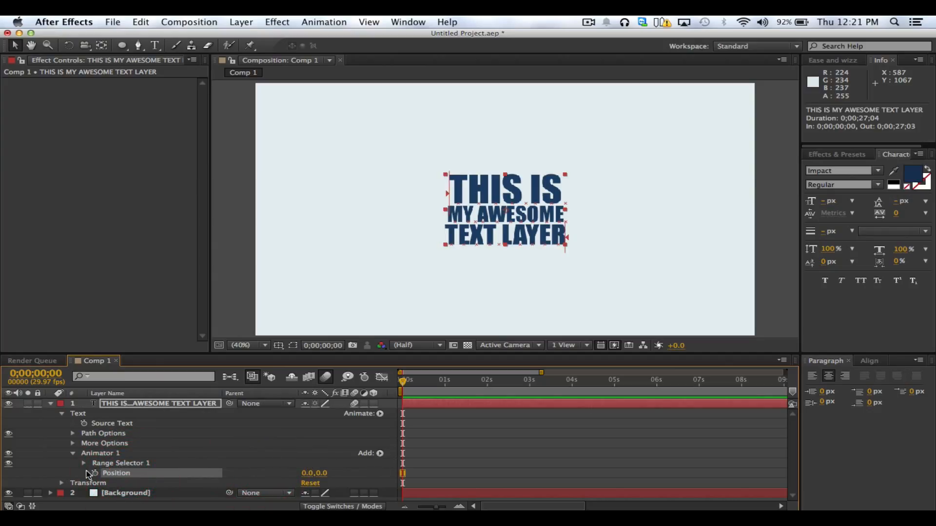
pyautogui.click(487, 385)
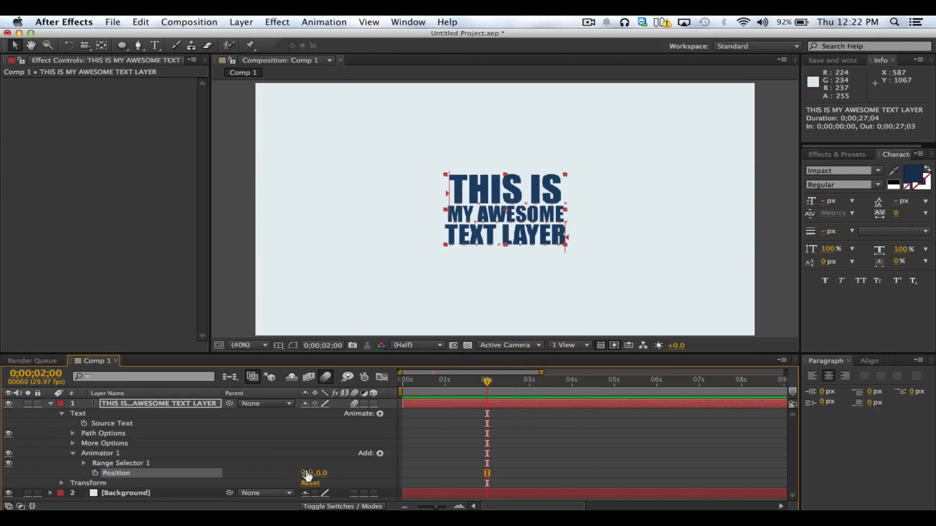
pyautogui.click(336, 471)
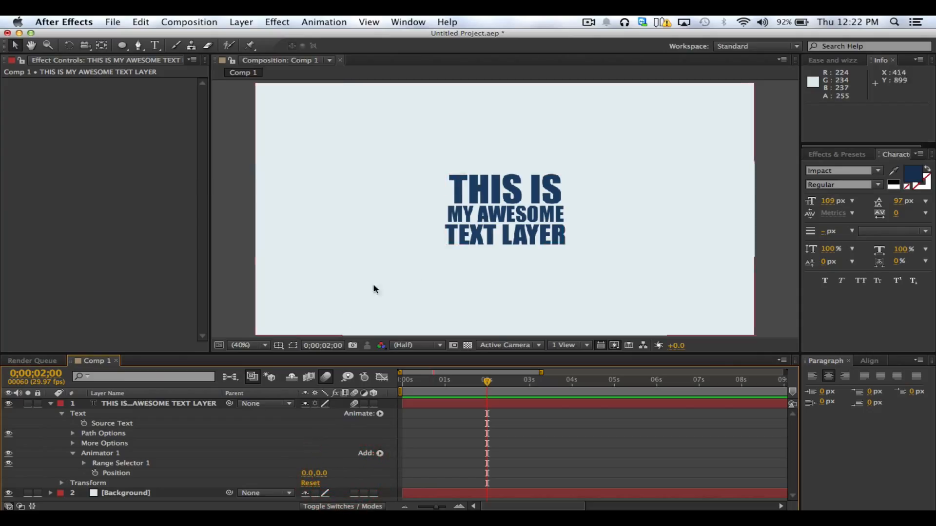
# Lock the Background layer to prevent selecting it by accident in the composition view
pyautogui.click(473, 227)
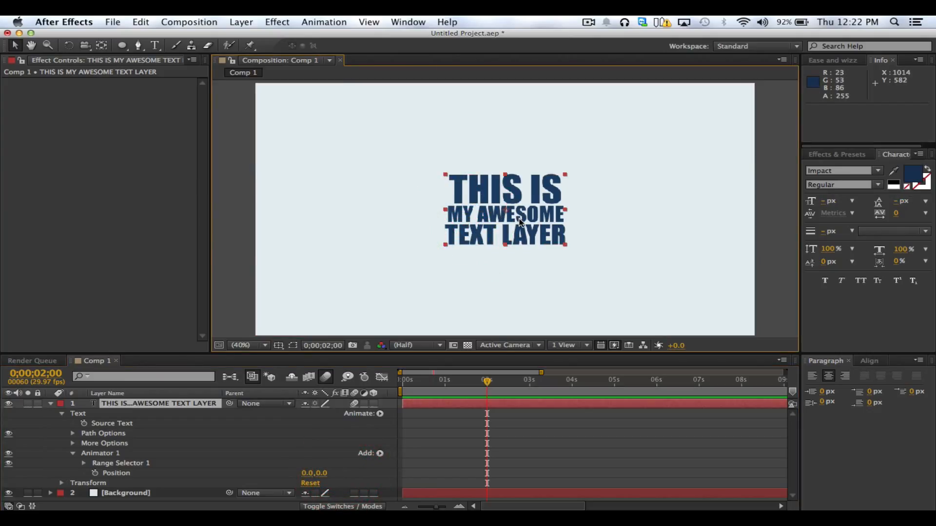
pyautogui.press('shift')
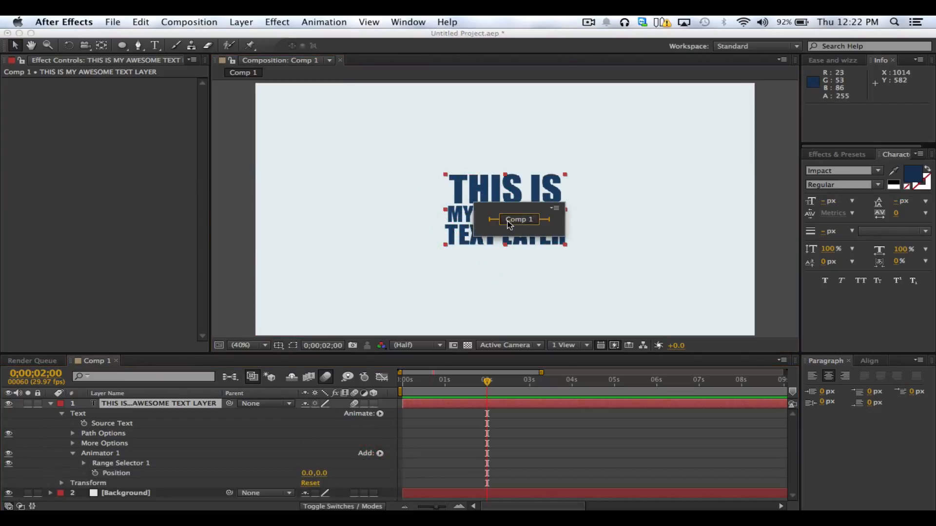
pyautogui.click(497, 231)
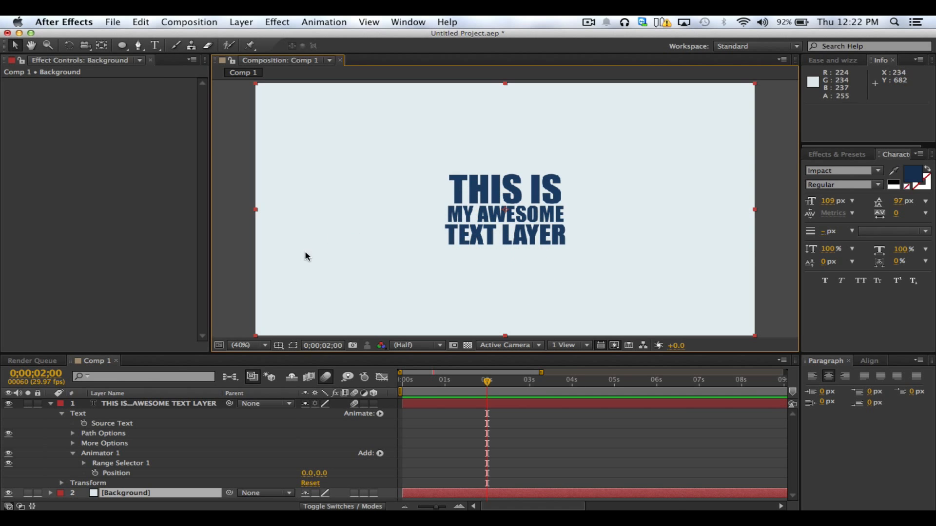
pyautogui.click(38, 493)
# At 0;00;00;00, set Animator 1's Position to about -1217.0, 0.0 so the text sits beyond the frame's left edge
pyautogui.click(117, 473)
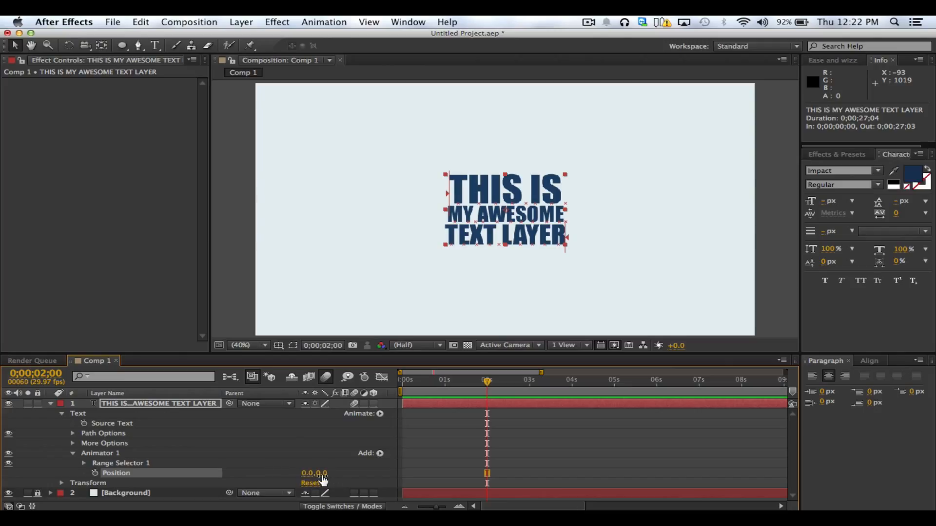
pyautogui.click(555, 205)
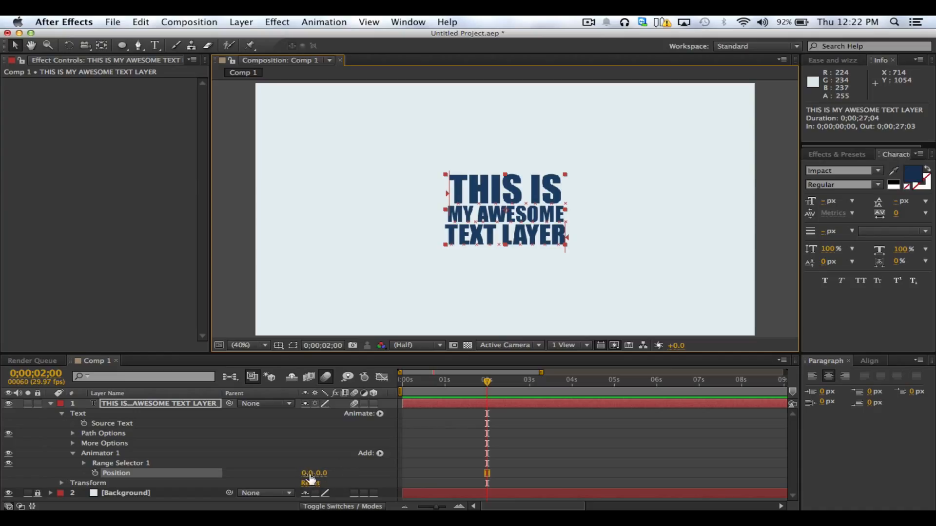
pyautogui.click(334, 471)
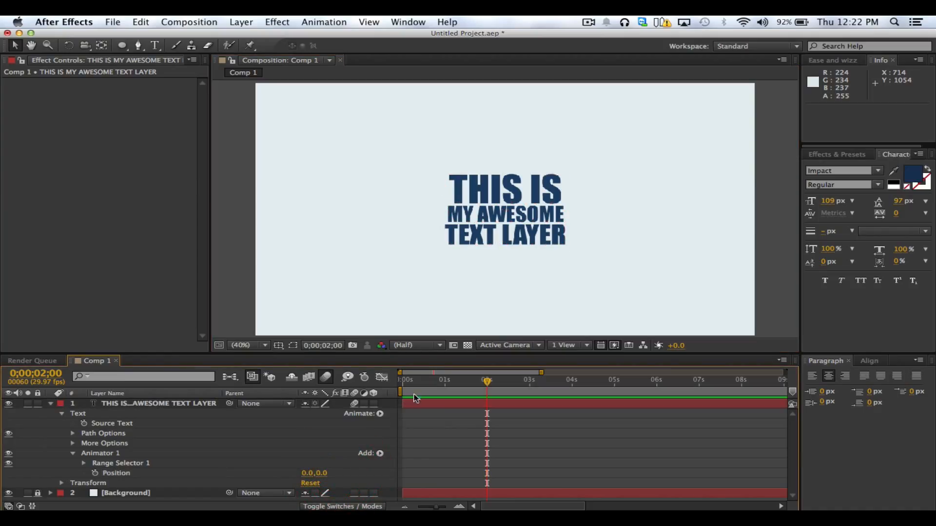
pyautogui.moveTo(310, 473); pyautogui.dragTo(6, 469)
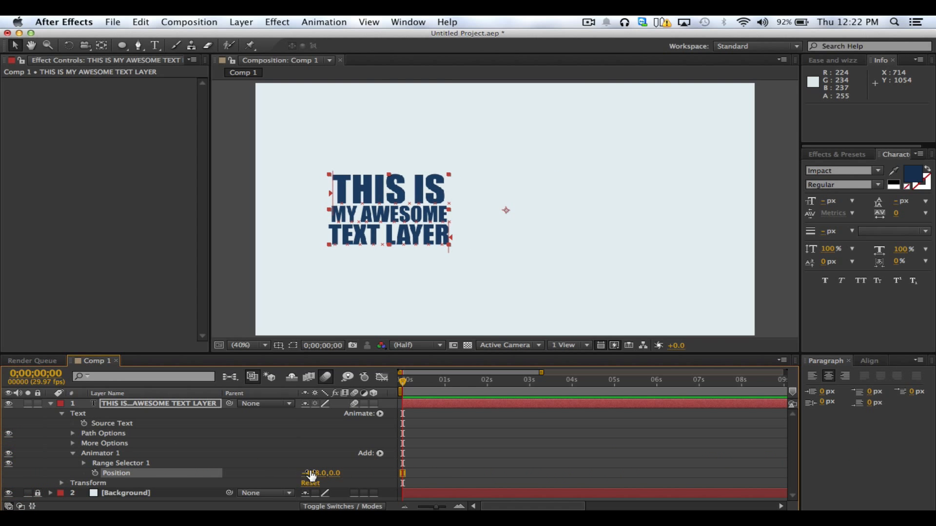
pyautogui.moveTo(312, 477); pyautogui.dragTo(3, 470)
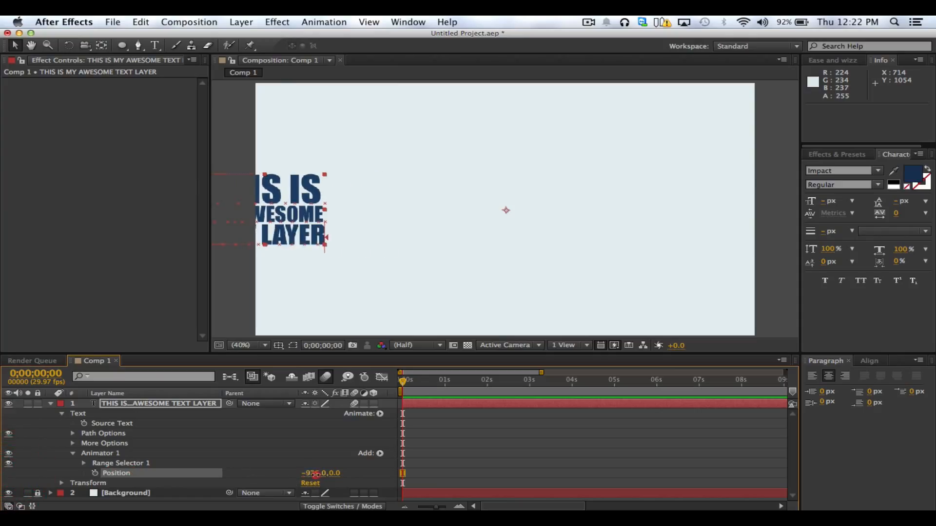
pyautogui.moveTo(315, 474); pyautogui.dragTo(158, 483)
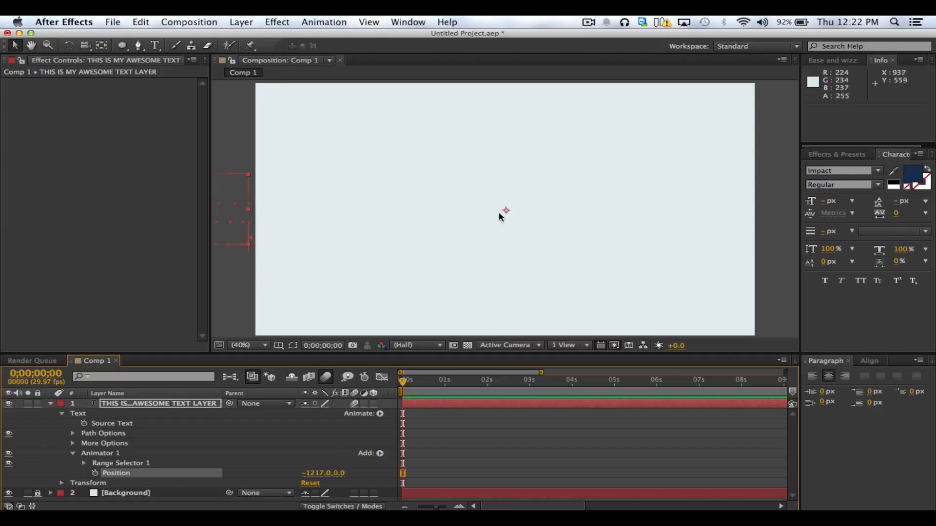
# Expand Range Selector 1 of the text animator and try a lower End value, undoing the change
pyautogui.click(83, 464)
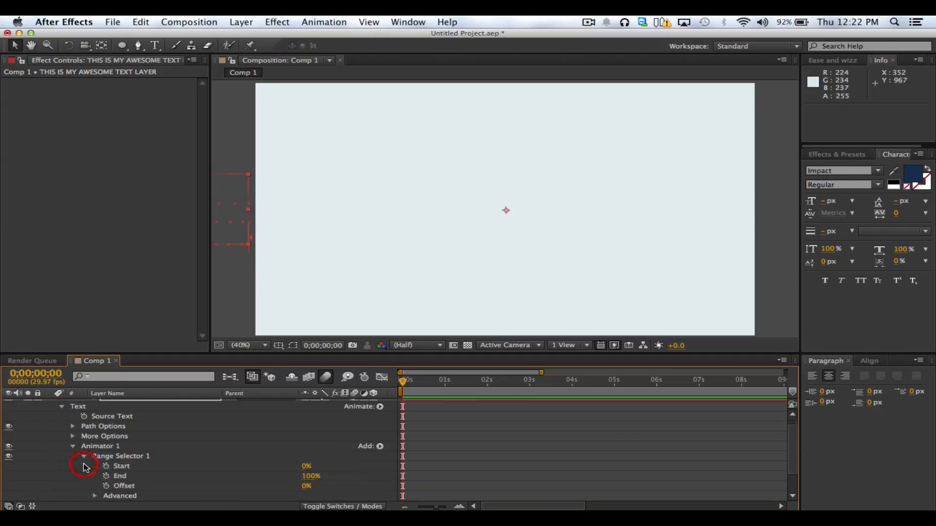
pyautogui.moveTo(307, 477); pyautogui.dragTo(293, 478)
pyautogui.press('super+z')
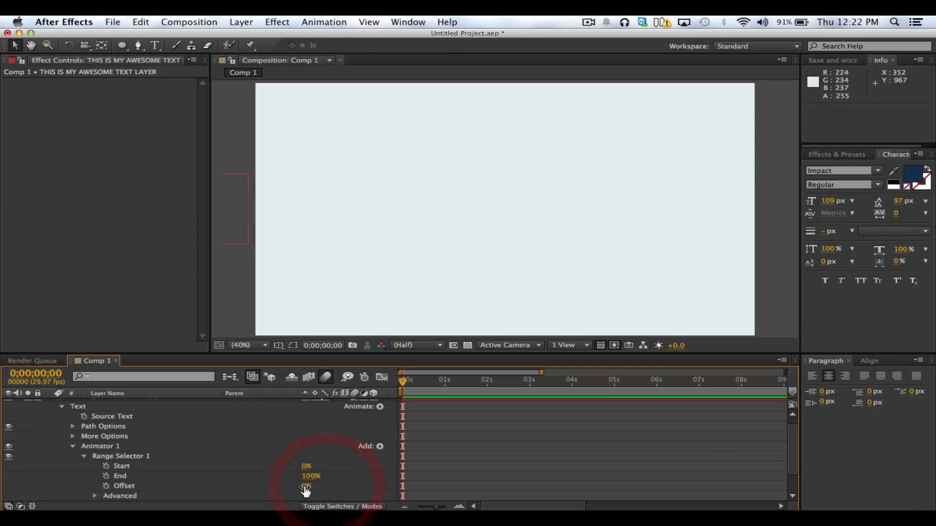
# Try a higher Offset value on Range Selector 1 of the text animator, then undo the change
pyautogui.scroll(-1, 358, 484)
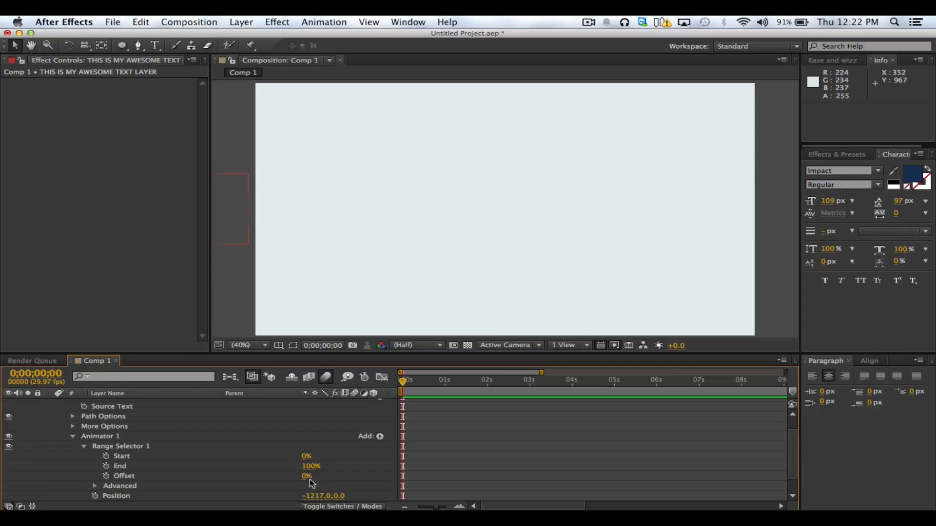
pyautogui.click(122, 477)
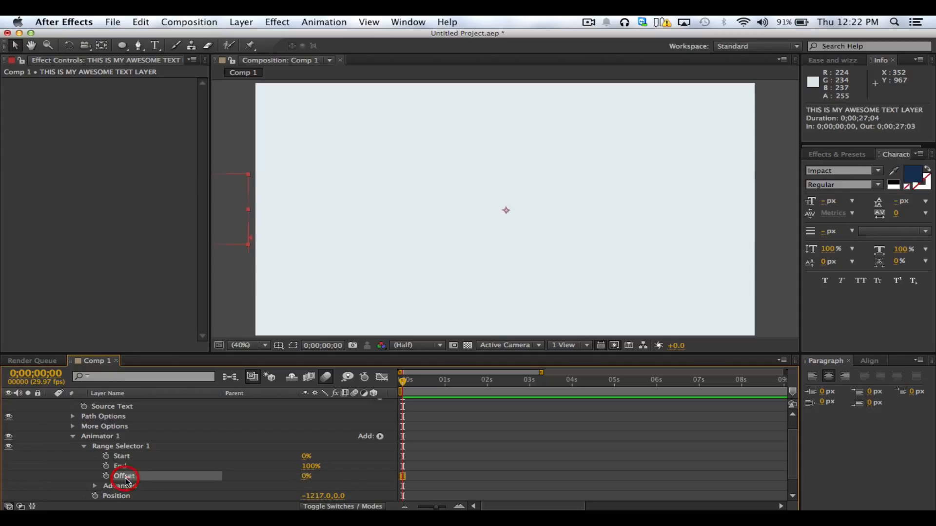
pyautogui.moveTo(306, 477); pyautogui.dragTo(366, 489)
pyautogui.press('super+z')
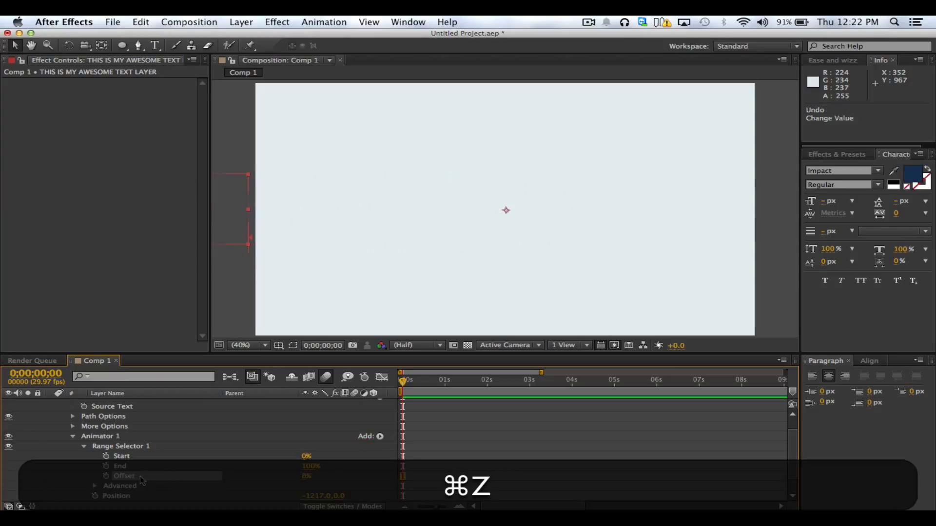
pyautogui.scroll(-1, 137, 481)
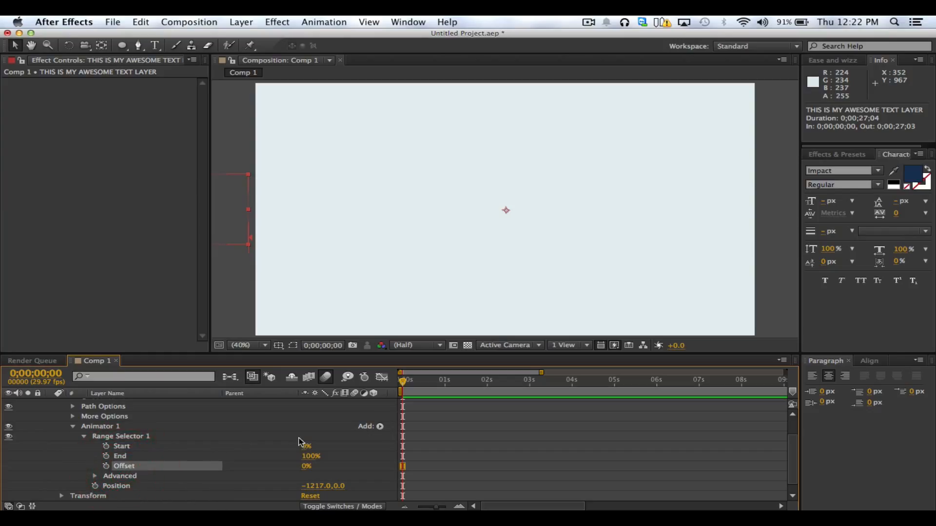
pyautogui.scroll(3, 363, 429)
pyautogui.click(380, 414)
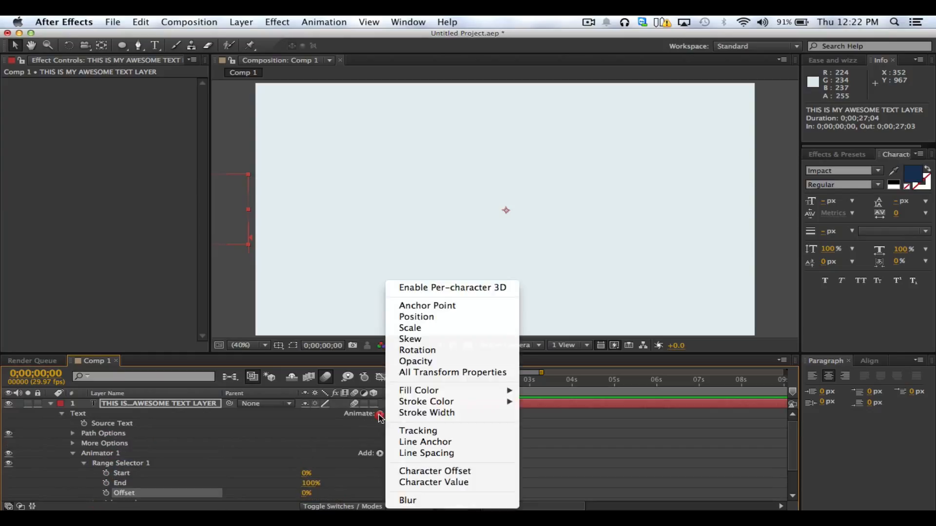
pyautogui.click(275, 457)
# Keyframe Range Selector 1's Offset at 0% at 0;00;00;00 and at 100% at 0;00;01;29
pyautogui.scroll(-3, 276, 457)
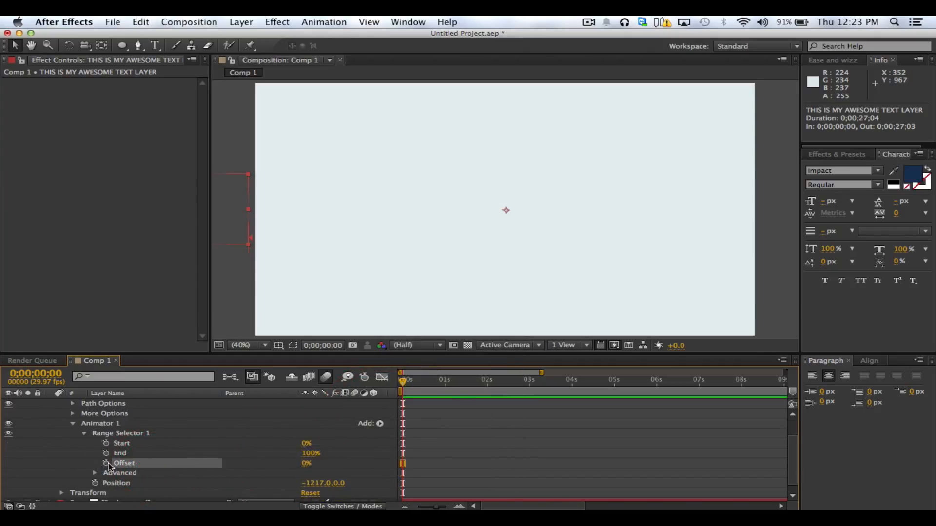
pyautogui.moveTo(444, 388); pyautogui.dragTo(486, 382)
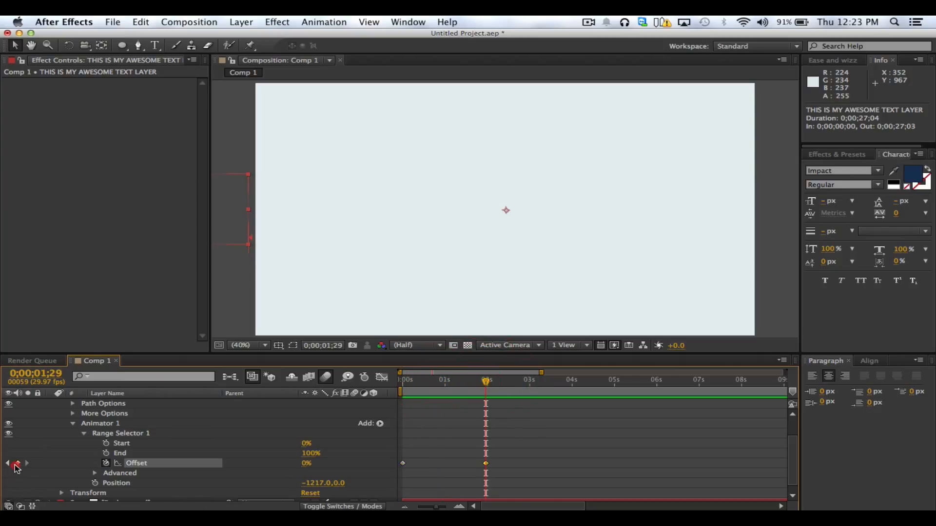
pyautogui.moveTo(306, 472); pyautogui.dragTo(378, 462)
pyautogui.click(378, 462)
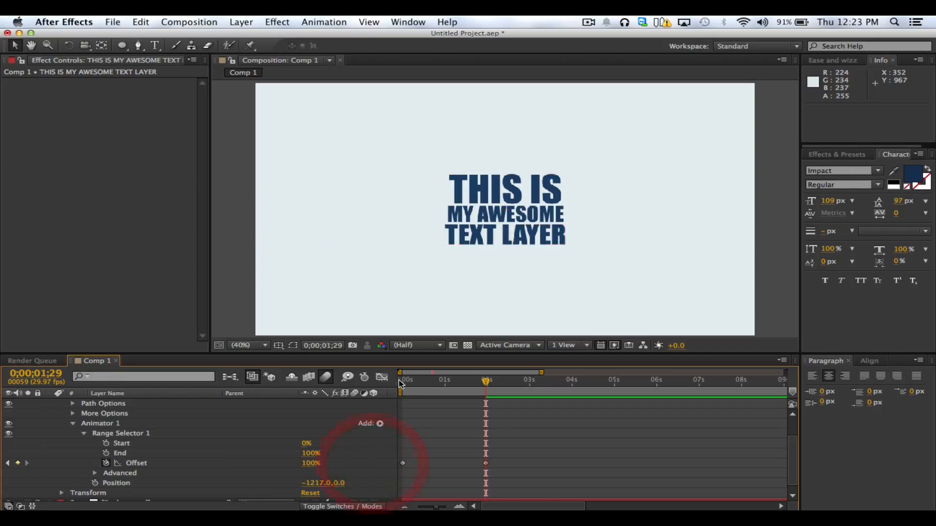
# Shorten the work area to about the first three seconds of the composition and RAM-preview the text's Offset animation
pyautogui.moveTo(409, 384); pyautogui.dragTo(453, 393)
pyautogui.hotkey('ctrl', '0')
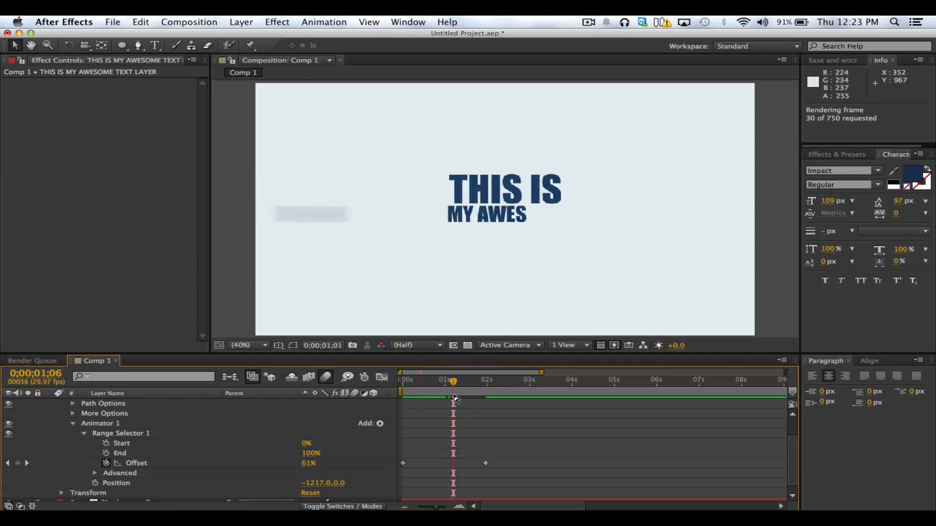
pyautogui.hotkey('ctrl', '0')
pyautogui.press('-')
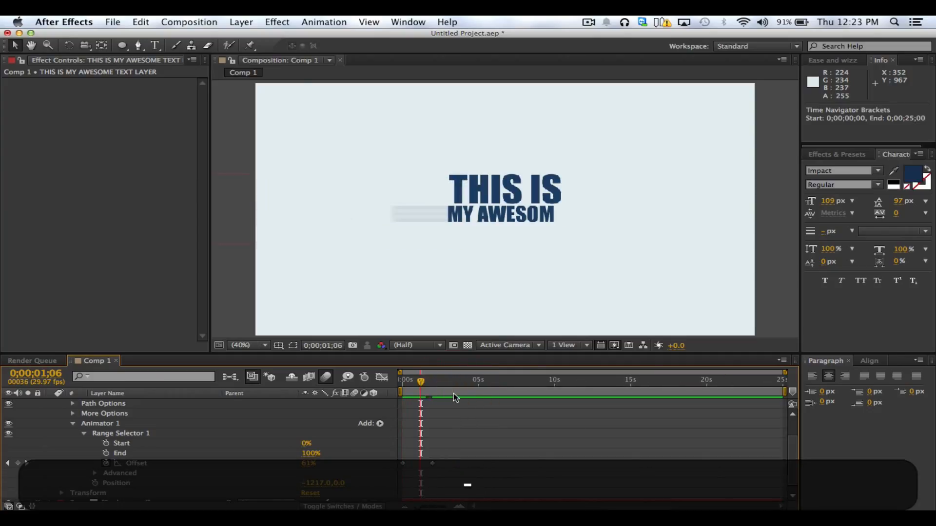
pyautogui.moveTo(783, 393); pyautogui.dragTo(692, 387)
pyautogui.click(537, 396)
pyautogui.moveTo(603, 392); pyautogui.dragTo(320, 397)
pyautogui.hotkey('ctrl', '0')
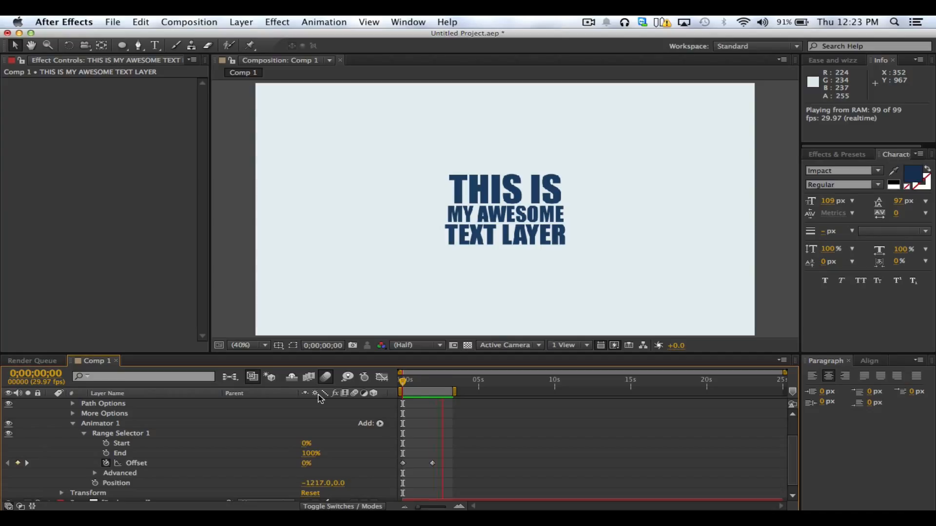
pyautogui.press('space')
# Keyframe Animator 1's Position at -1217.0, 0.0 at 0;00;00;00 and set it to 0.0, 0.0 at 0;00;01;29
pyautogui.click(404, 414)
pyautogui.moveTo(445, 383); pyautogui.dragTo(403, 383)
pyautogui.click(113, 483)
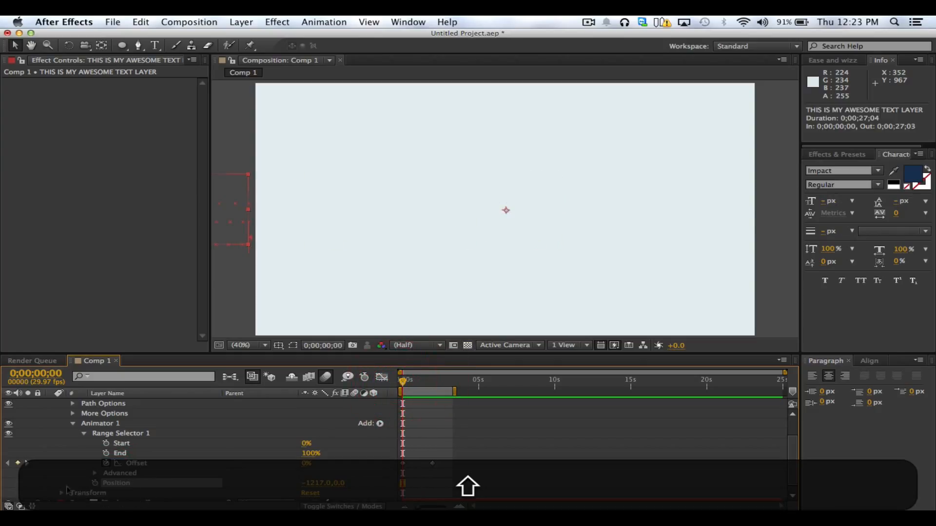
pyautogui.click(96, 484)
pyautogui.press('k')
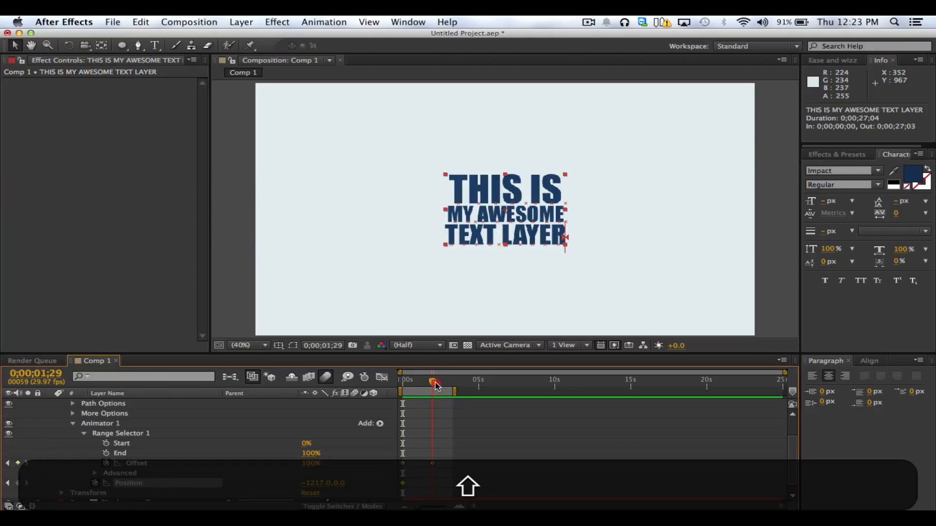
pyautogui.click(138, 486)
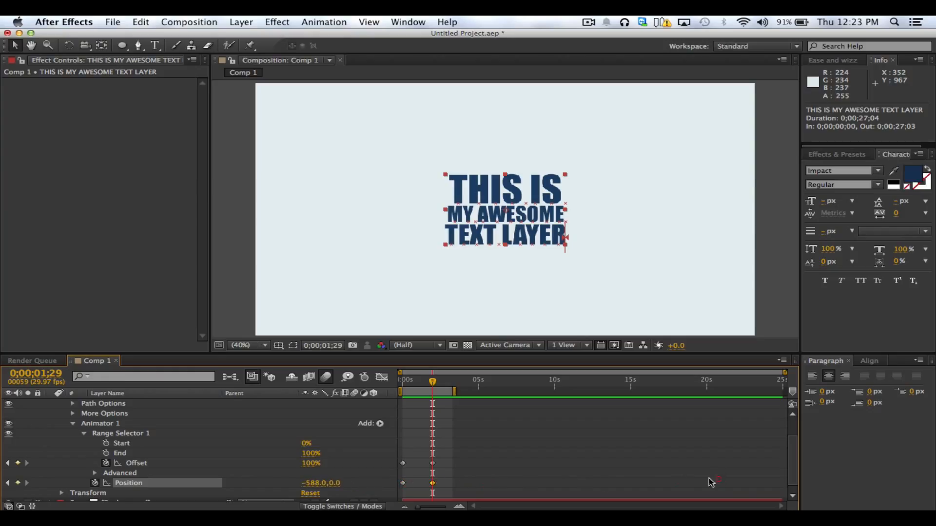
pyautogui.click(309, 484)
pyautogui.write('0')
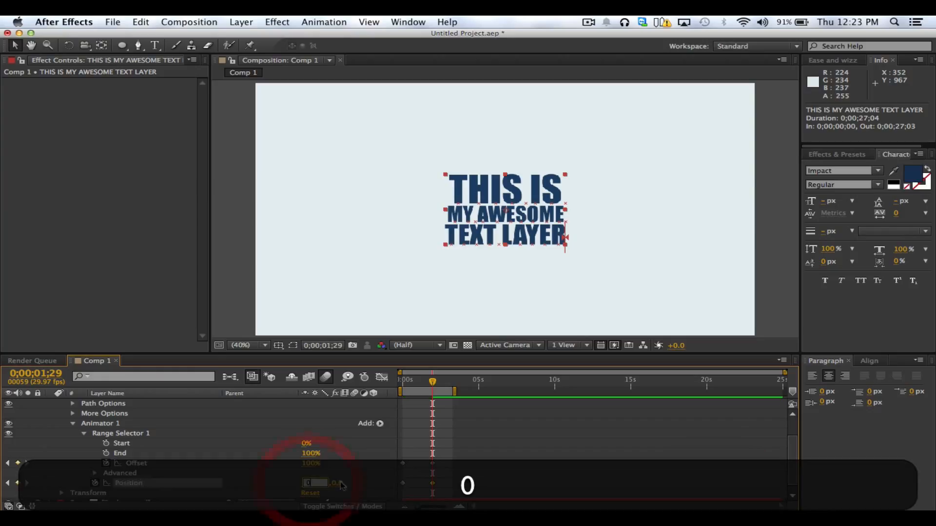
pyautogui.press('Return')
# Return to 0;00;00;00 and bring the text's off-screen starting position into view in the composition
pyautogui.moveTo(406, 377); pyautogui.dragTo(399, 378)
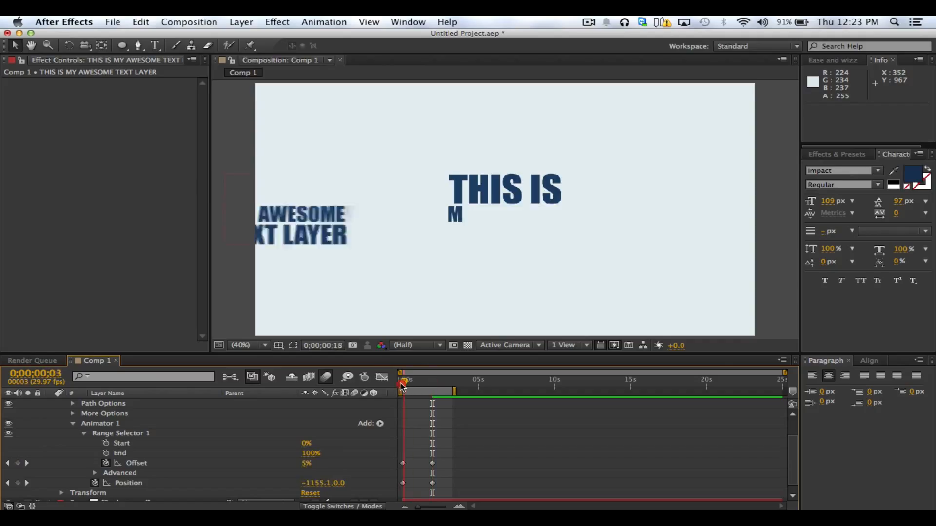
pyautogui.press('space')
pyautogui.moveTo(368, 291); pyautogui.dragTo(496, 276)
pyautogui.click(372, 222)
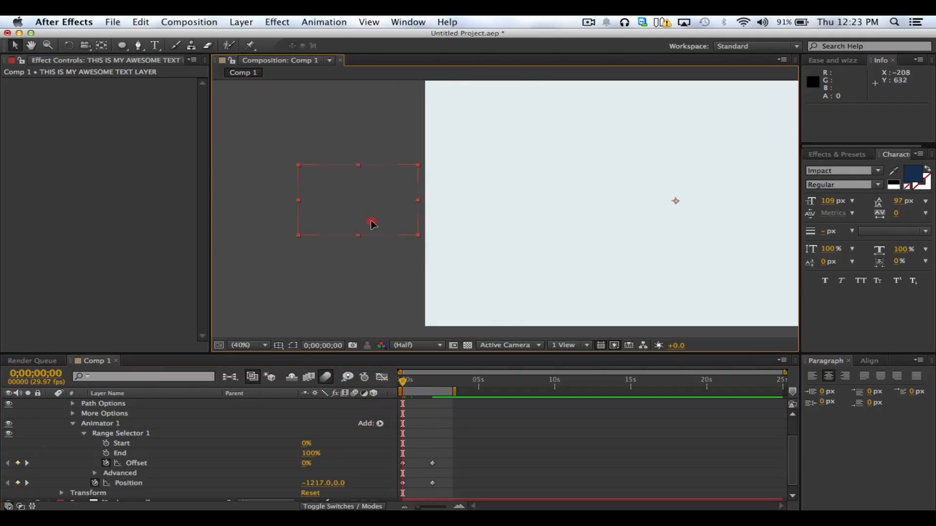
pyautogui.press('space')
pyautogui.moveTo(516, 242); pyautogui.dragTo(480, 238)
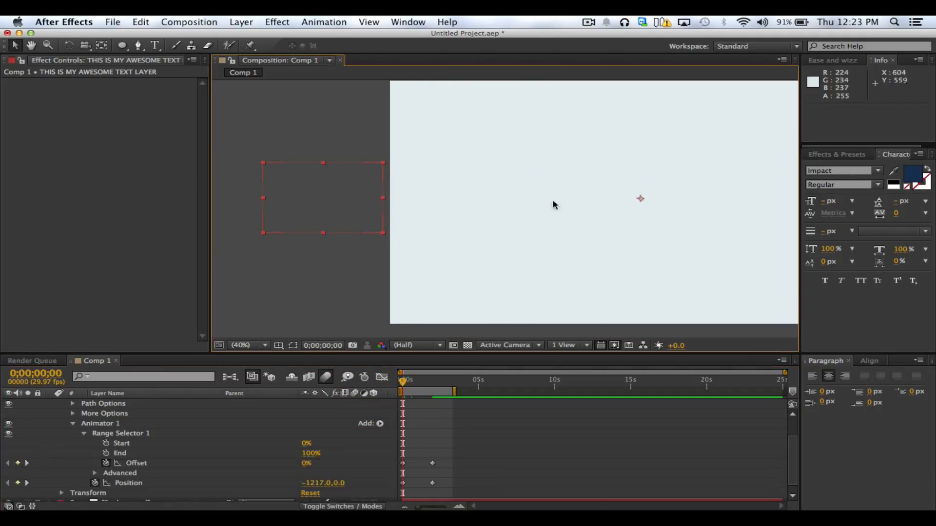
# Scrub and RAM-preview the combined Offset and Position keyframe animation of the text
pyautogui.moveTo(403, 385)
pyautogui.mouseDown()
pyautogui.moveTo(435, 385)
pyautogui.moveTo(394, 388)
pyautogui.moveTo(434, 386)
pyautogui.moveTo(402, 386)
pyautogui.mouseUp()
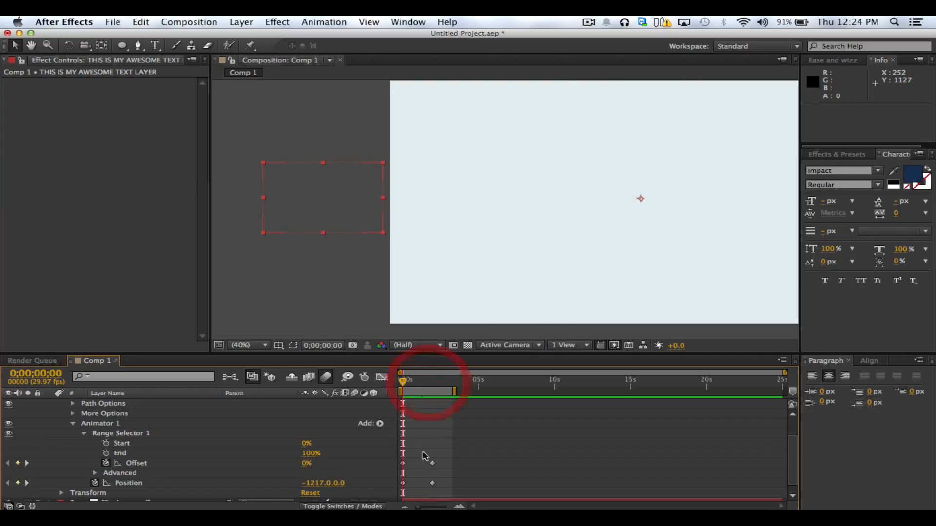
pyautogui.moveTo(440, 479); pyautogui.dragTo(397, 488)
pyautogui.click(444, 489)
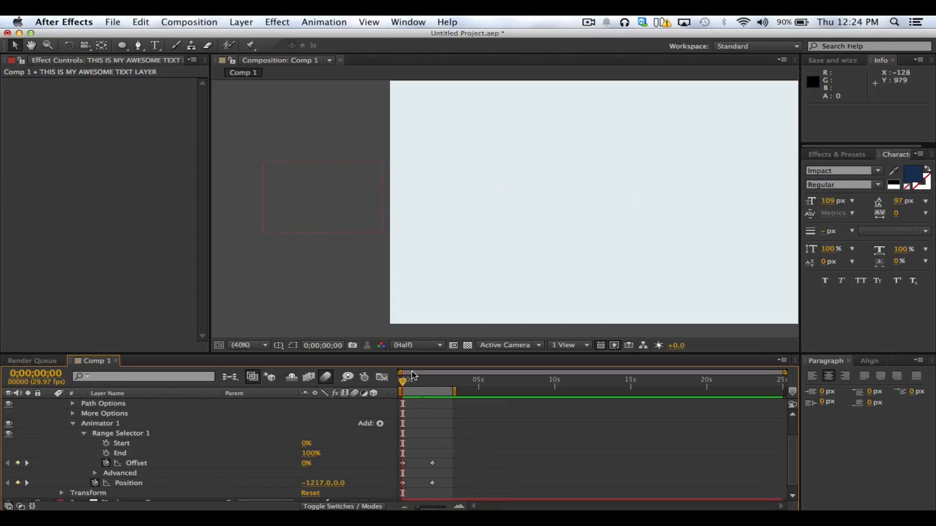
pyautogui.click(403, 384)
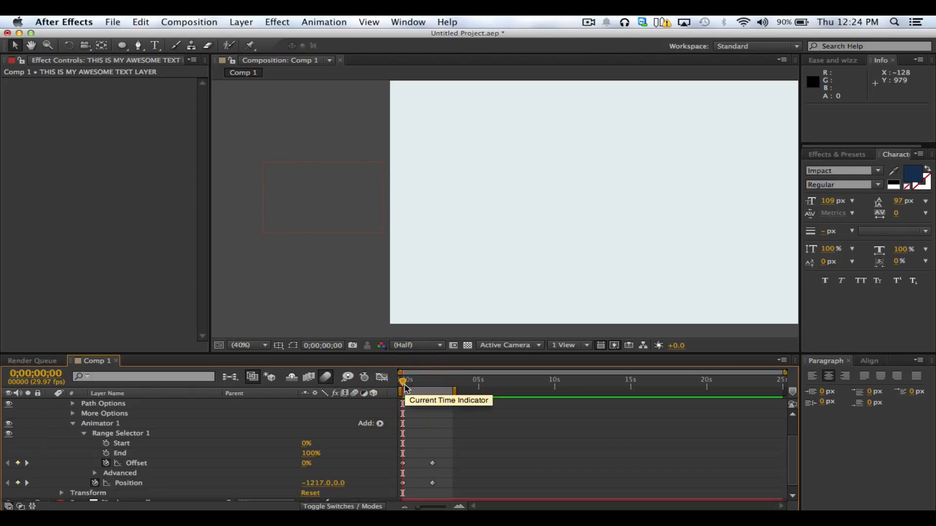
pyautogui.hotkey('ctrl', '0')
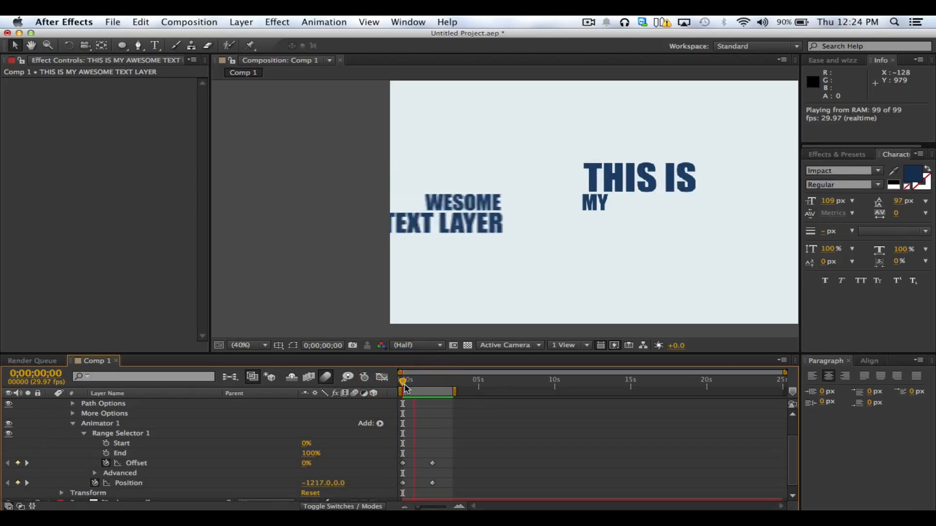
pyautogui.hotkey('ctrl', '0')
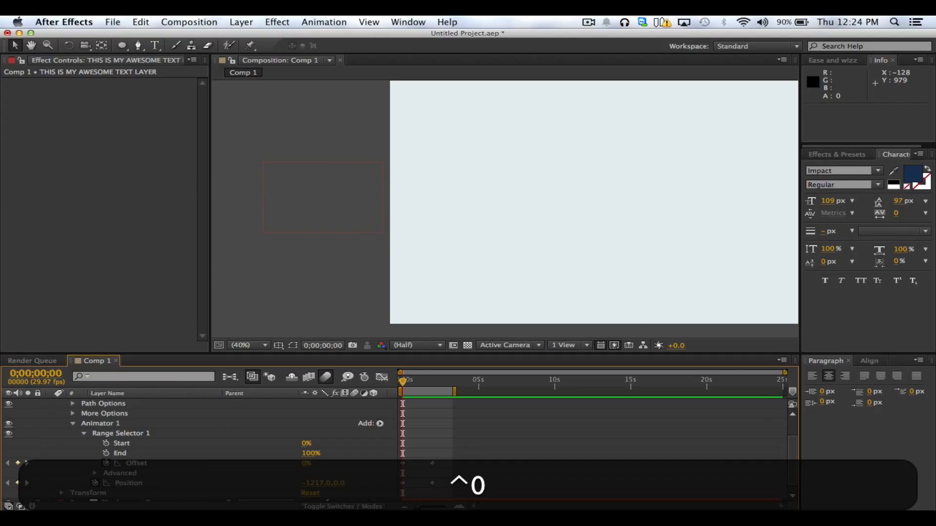
# Try removing Animator 1's Position keyframes at 0;00;00;00, undoing the removal each time
pyautogui.click(118, 483)
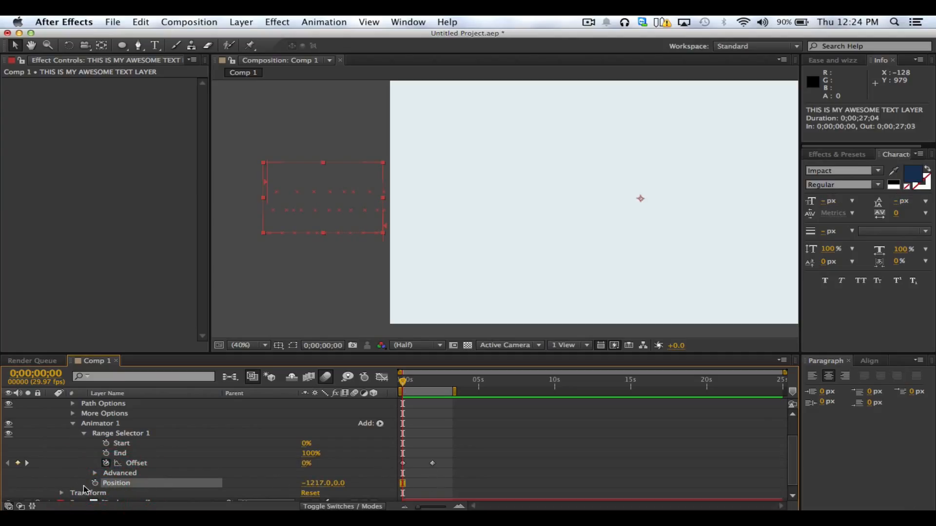
pyautogui.click(419, 478)
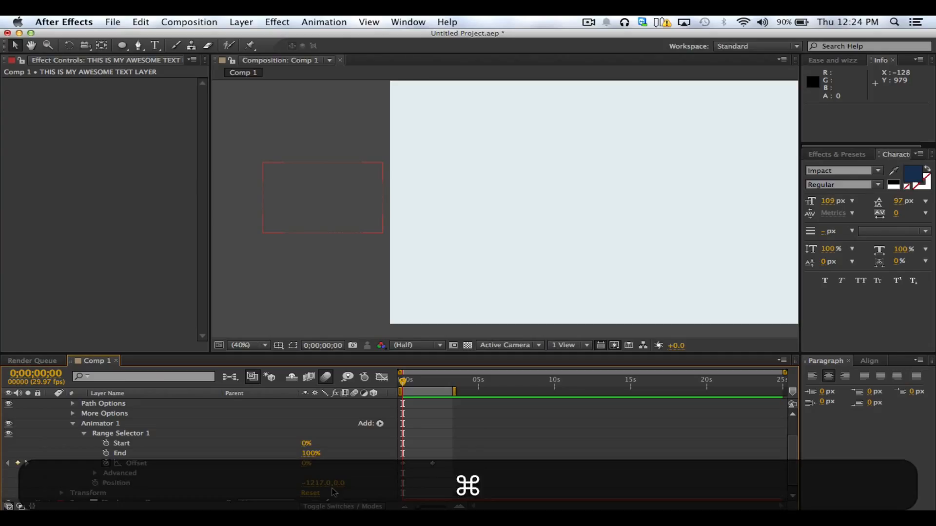
pyautogui.press('super+z')
pyautogui.click(395, 484)
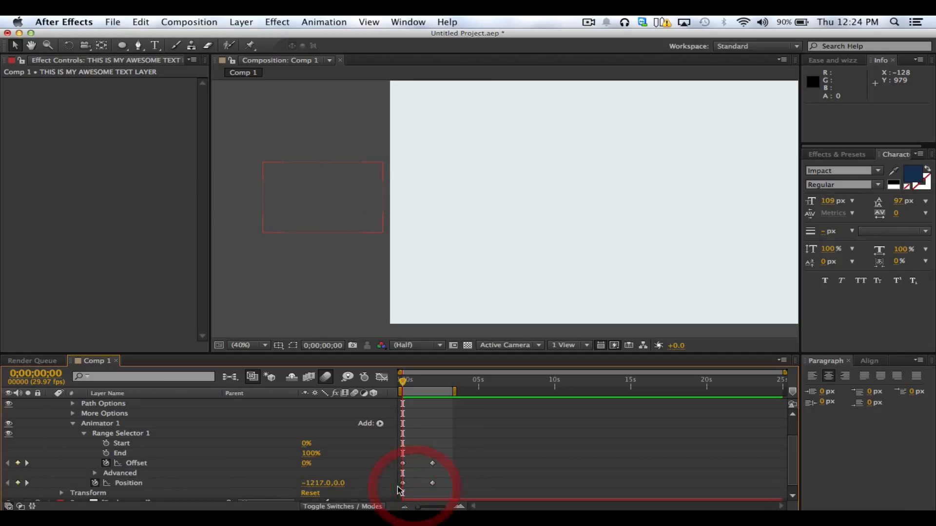
pyautogui.moveTo(402, 384)
pyautogui.mouseDown()
pyautogui.moveTo(416, 386)
pyautogui.moveTo(386, 390)
pyautogui.mouseUp()
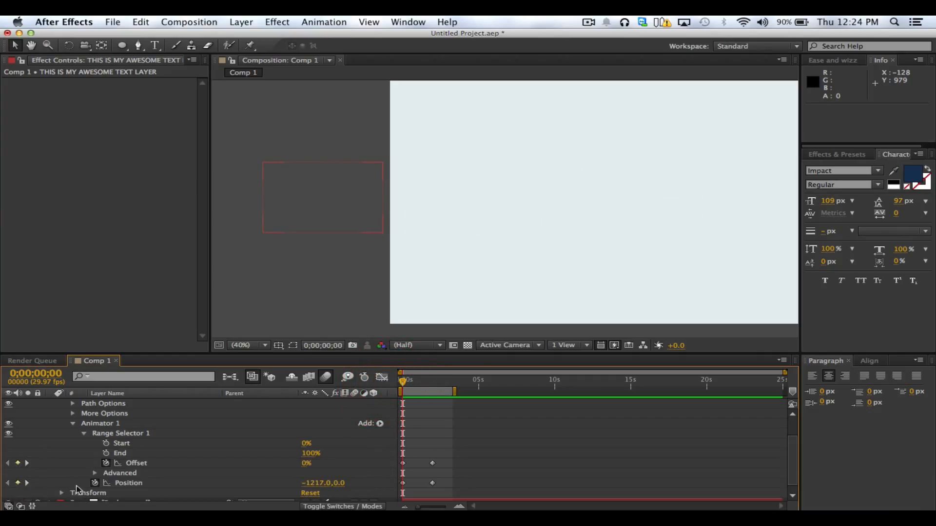
pyautogui.click(95, 483)
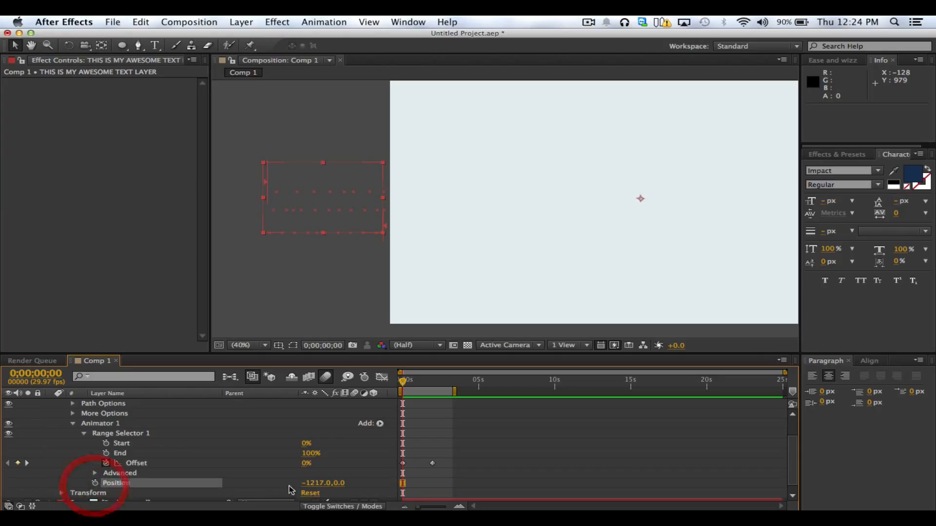
pyautogui.click(313, 483)
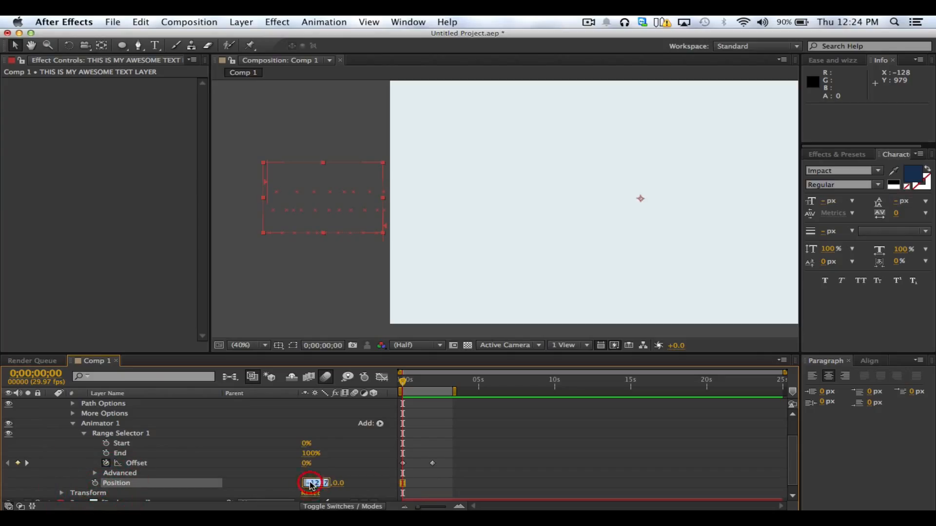
pyautogui.click(272, 480)
pyautogui.press('super+z')
# At 0;00;01;29, remove all of Animator 1's Position keyframes, keeping the property at a constant 0.0, 0.0
pyautogui.moveTo(421, 384); pyautogui.dragTo(432, 386)
pyautogui.click(441, 480)
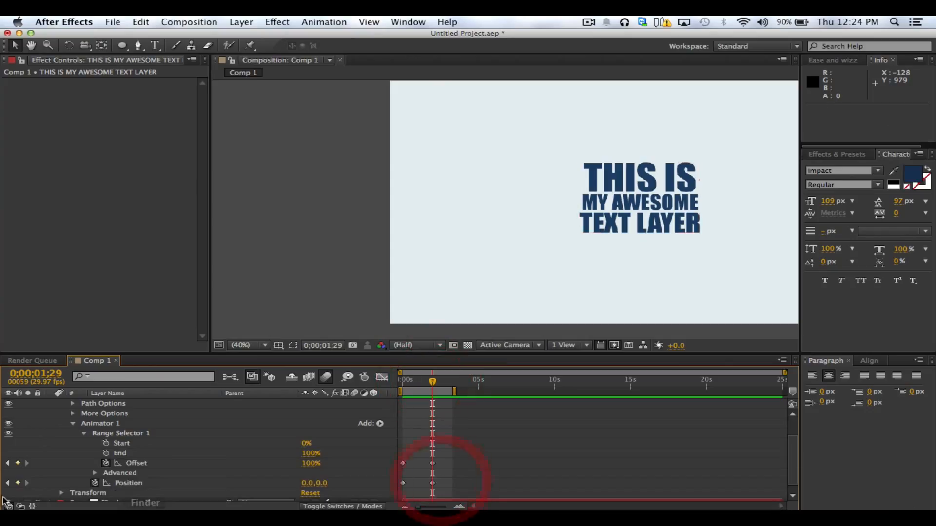
pyautogui.click(95, 483)
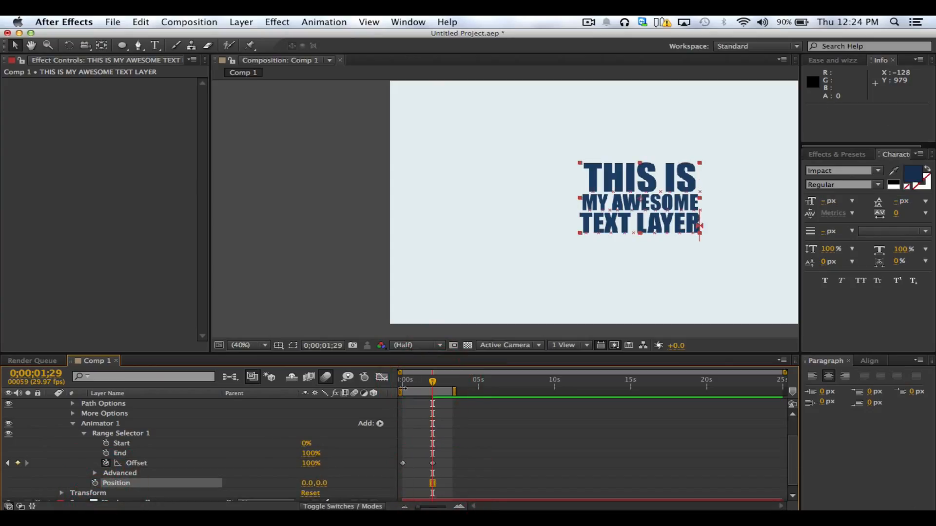
pyautogui.press('XF86AudioRaiseVolume')
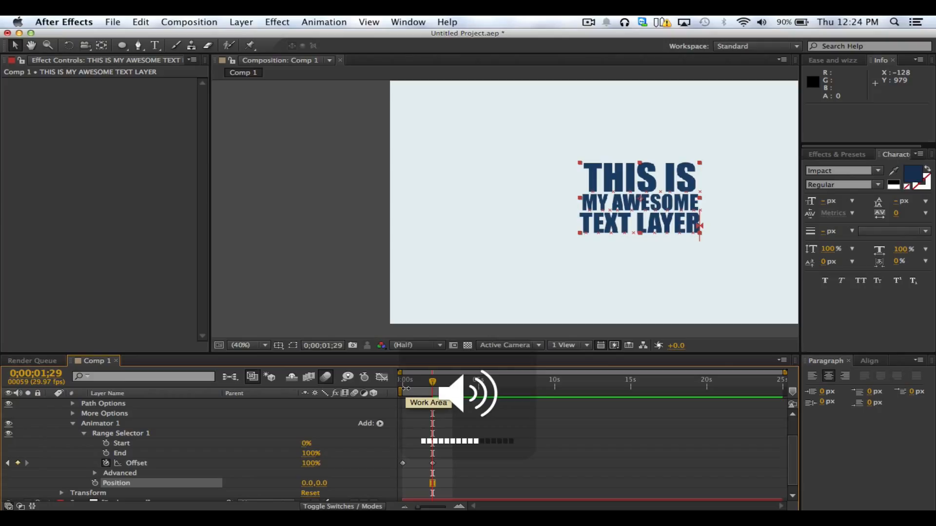
pyautogui.click(445, 463)
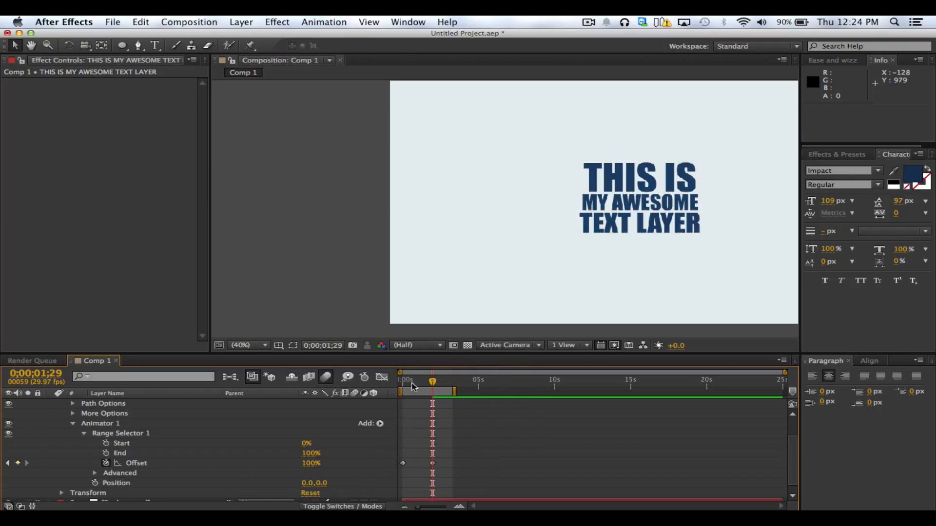
# Scrub the animation briefly, recentre the composition in the viewer, and set its magnification to Fit up to 100%
pyautogui.moveTo(429, 385); pyautogui.dragTo(451, 386)
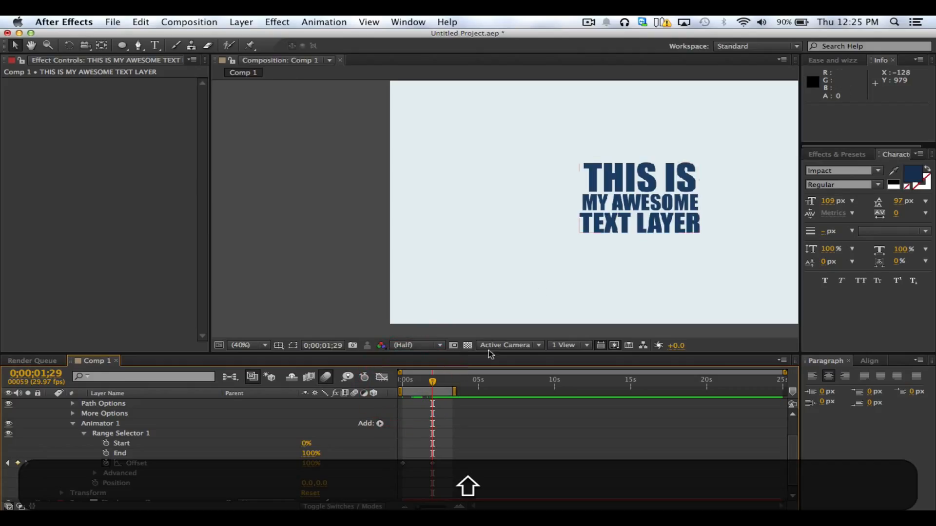
pyautogui.press('space')
pyautogui.moveTo(594, 243); pyautogui.dragTo(455, 253)
pyautogui.click(241, 345)
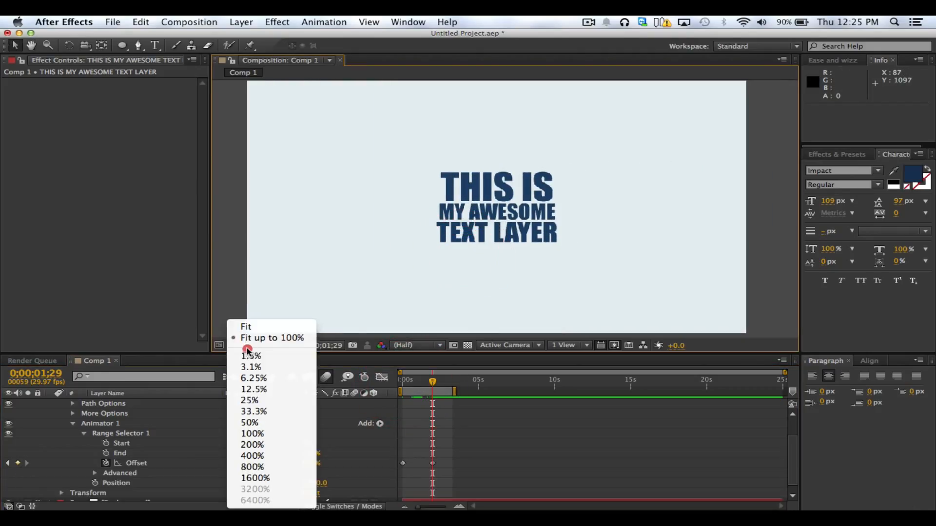
pyautogui.click(270, 339)
# Set Animator 1's Position to -1238.0, 0.0 so the text starts off-screen at 0;00;00;00, and scrub through its entrance
pyautogui.moveTo(404, 381); pyautogui.dragTo(425, 385)
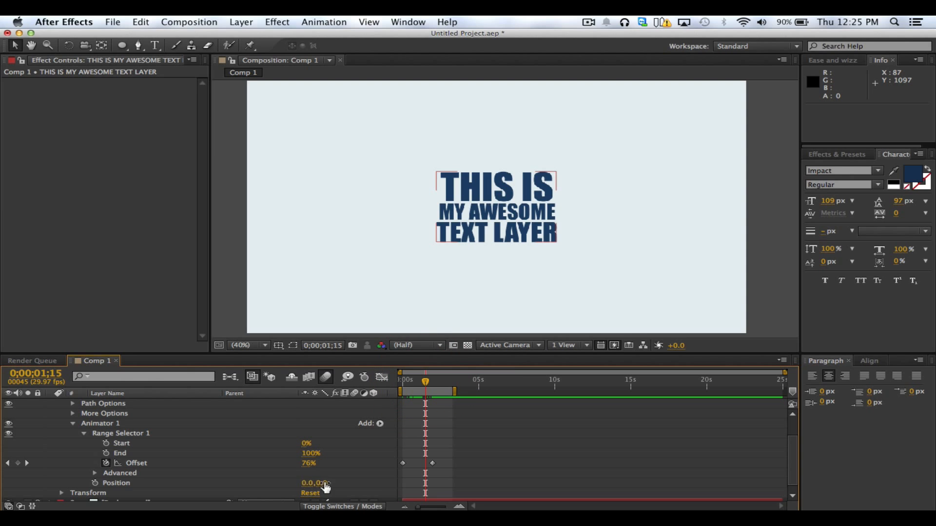
pyautogui.moveTo(314, 483); pyautogui.dragTo(78, 483)
pyautogui.click(42, 494)
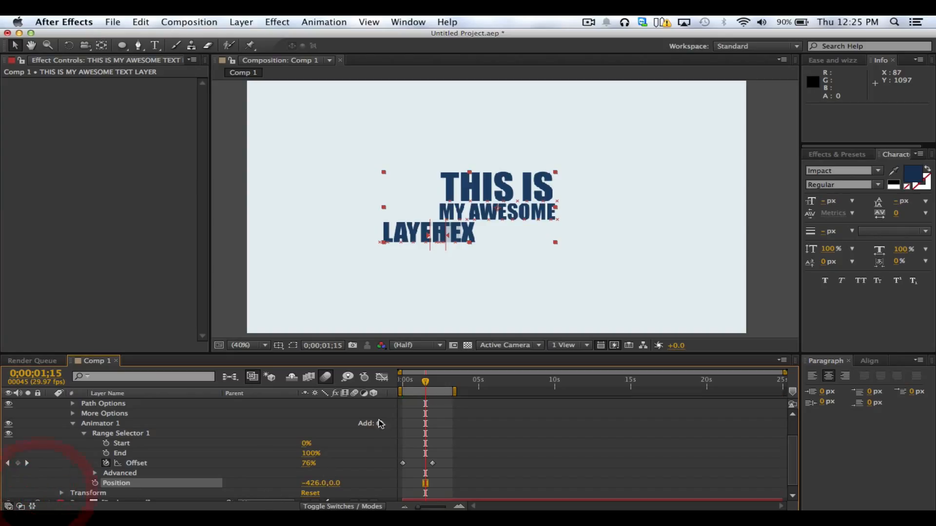
pyautogui.moveTo(418, 385); pyautogui.dragTo(381, 385)
pyautogui.moveTo(314, 483); pyautogui.dragTo(5, 500)
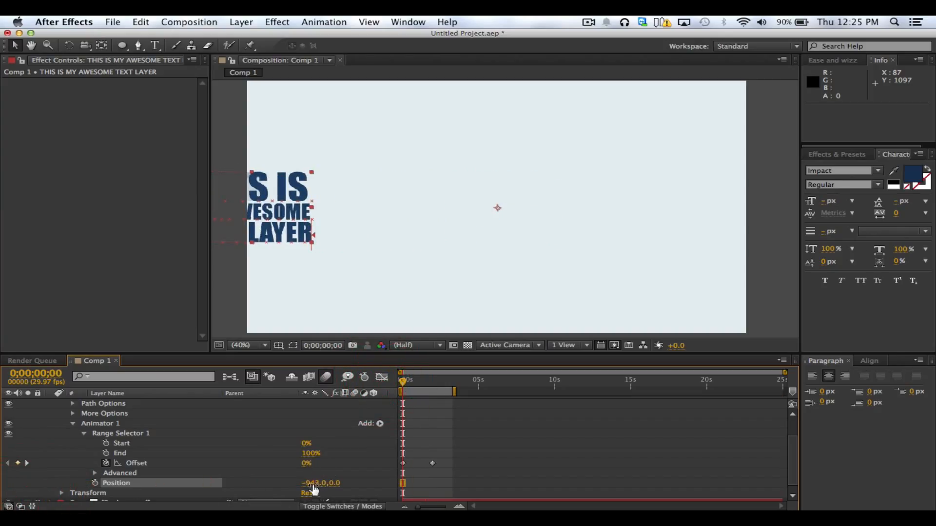
pyautogui.moveTo(313, 488); pyautogui.dragTo(119, 492)
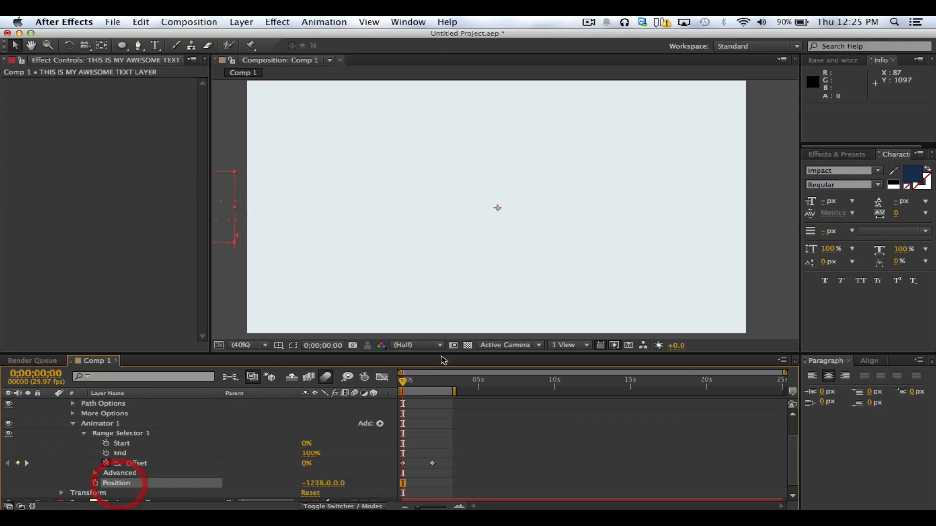
pyautogui.moveTo(403, 381); pyautogui.dragTo(442, 392)
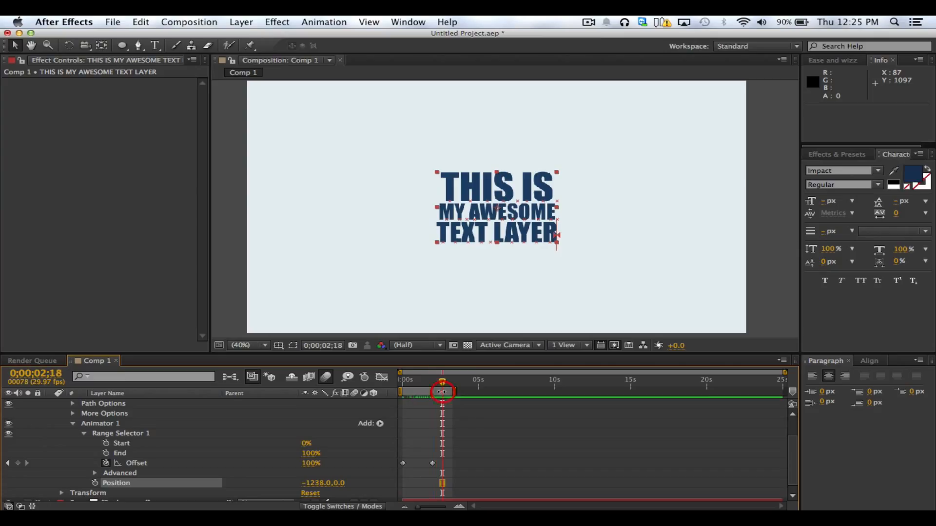
# Return to 0;00;00;00 and remove the Offset keyframes from Range Selector 1
pyautogui.click(422, 479)
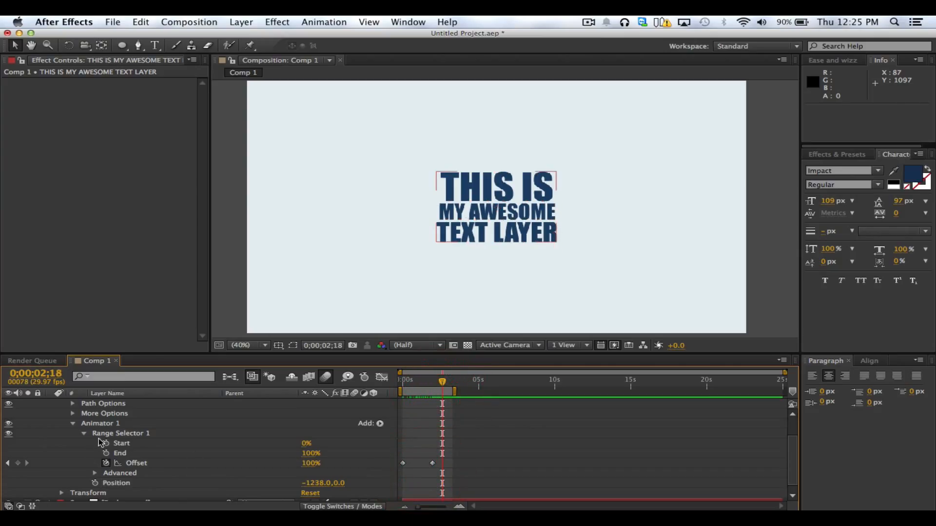
pyautogui.click(128, 434)
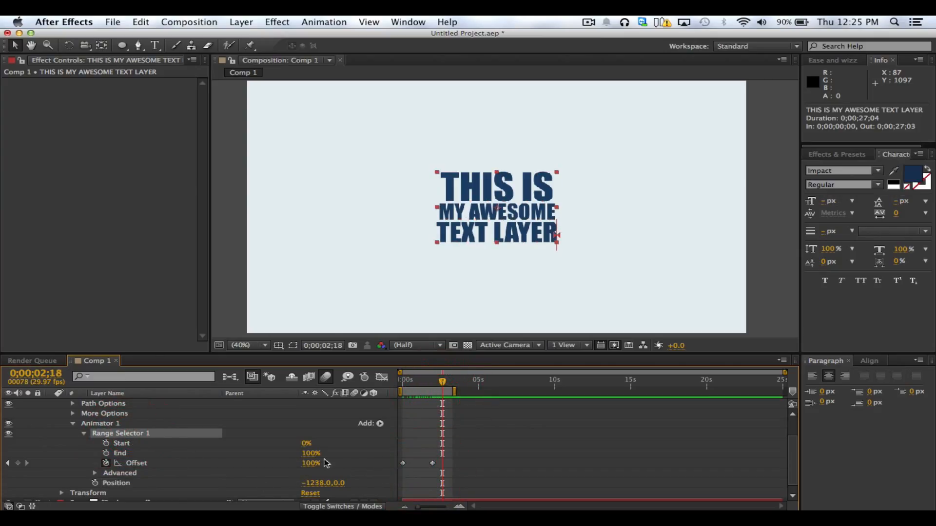
pyautogui.click(125, 452)
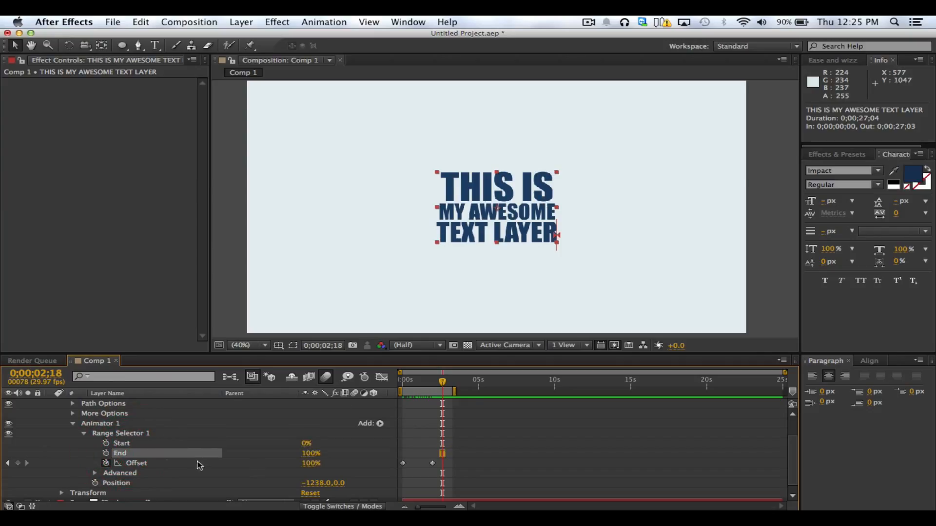
pyautogui.moveTo(437, 388); pyautogui.dragTo(371, 394)
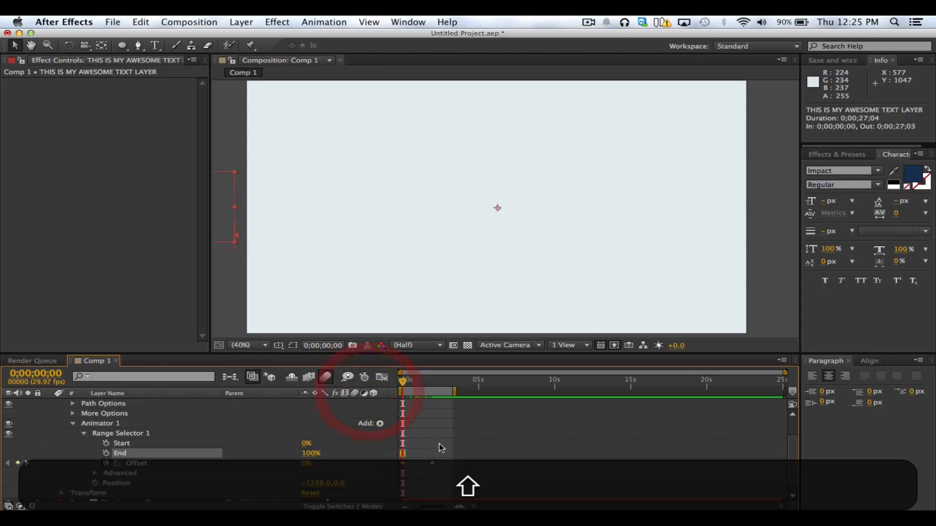
pyautogui.moveTo(441, 446); pyautogui.dragTo(420, 475)
pyautogui.press('BackSpace')
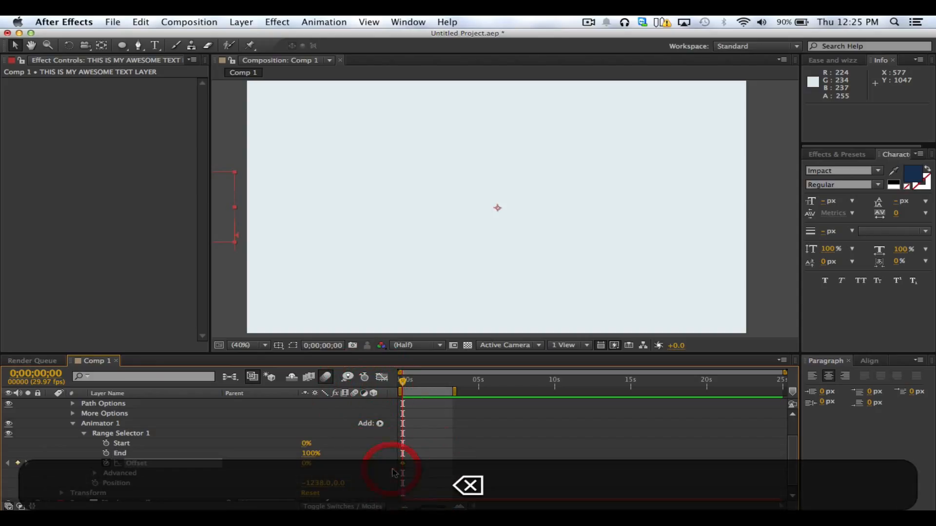
# Try animating Range Selector 1's End from 100% at 0;00;00;00 to 0% at 0;00;02;22, and scrub the result
pyautogui.click(106, 453)
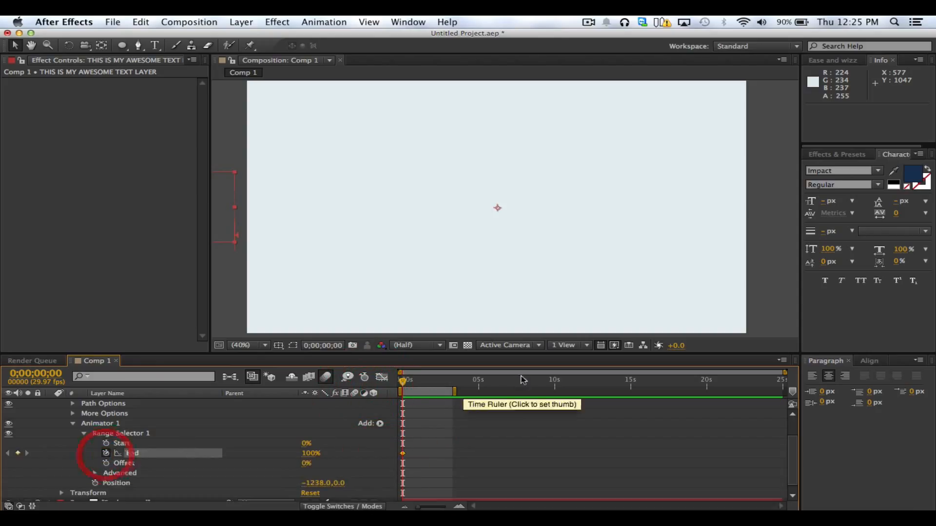
pyautogui.click(443, 381)
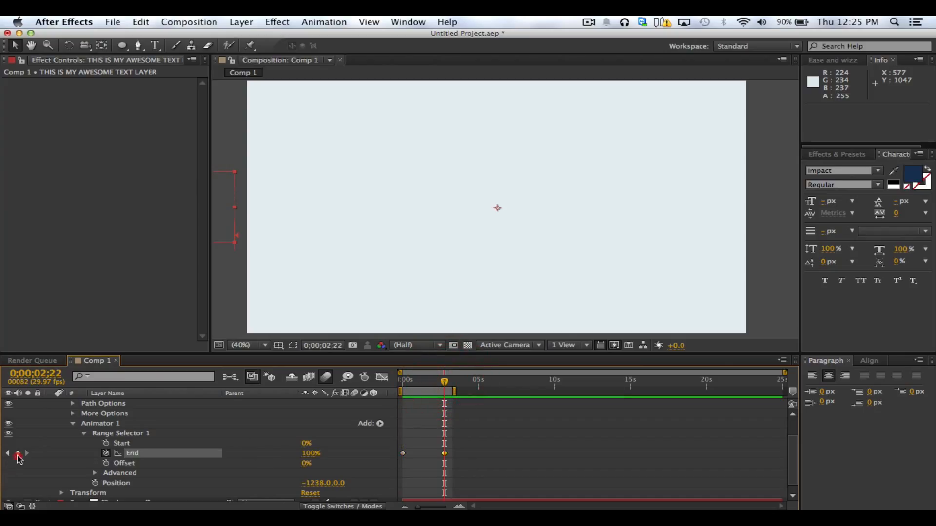
pyautogui.moveTo(312, 460); pyautogui.dragTo(223, 458)
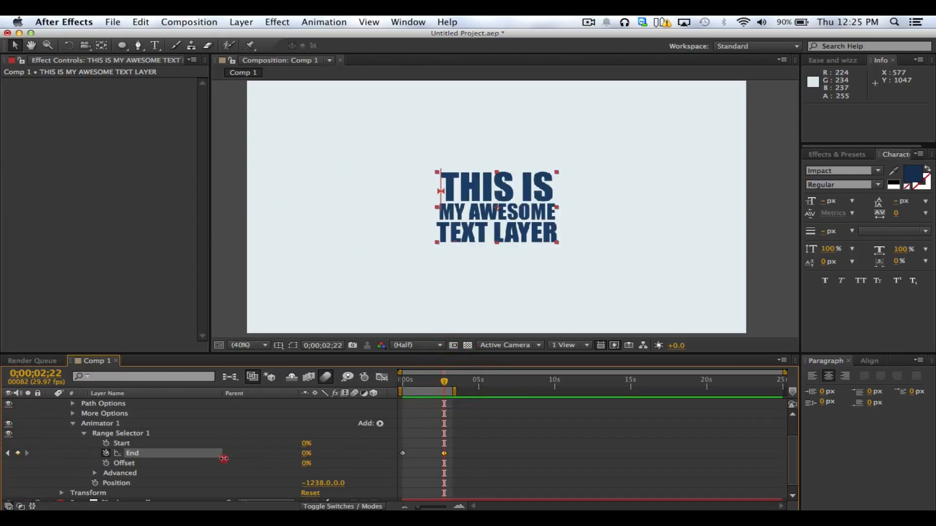
pyautogui.moveTo(432, 387); pyautogui.dragTo(398, 387)
# Undo the End keyframe animation along with a trial change to the Offset value
pyautogui.press('shift')
pyautogui.press('super+z')
pyautogui.press('super+z')
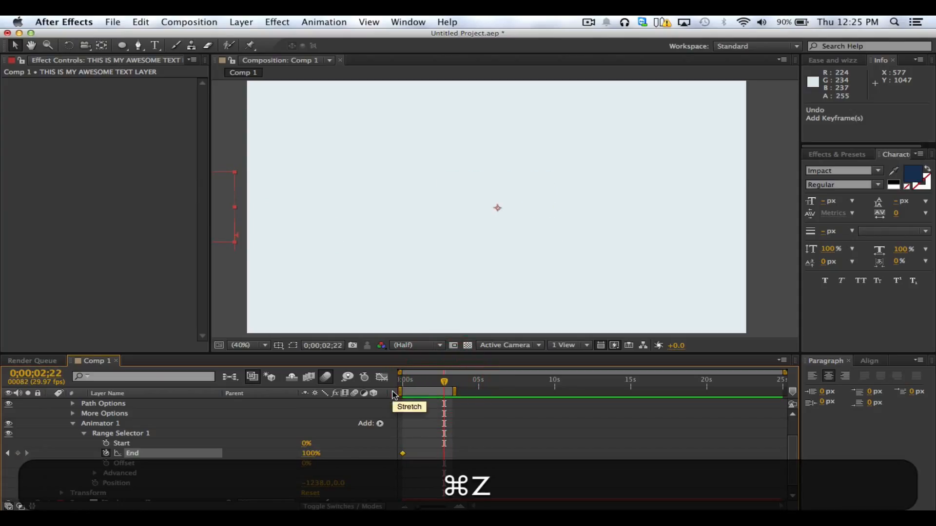
pyautogui.moveTo(307, 463); pyautogui.dragTo(469, 459)
pyautogui.press('super+z')
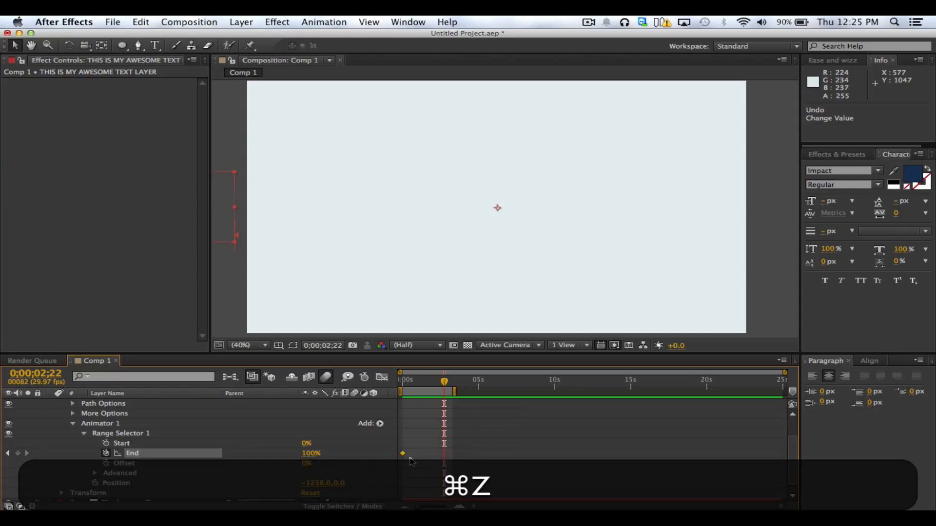
pyautogui.press('super+z')
# Keyframe Range Selector 1's Offset from 0% at 0;00;00;00 to 100% at 0;00;02;26, and scrub the animation
pyautogui.click(106, 464)
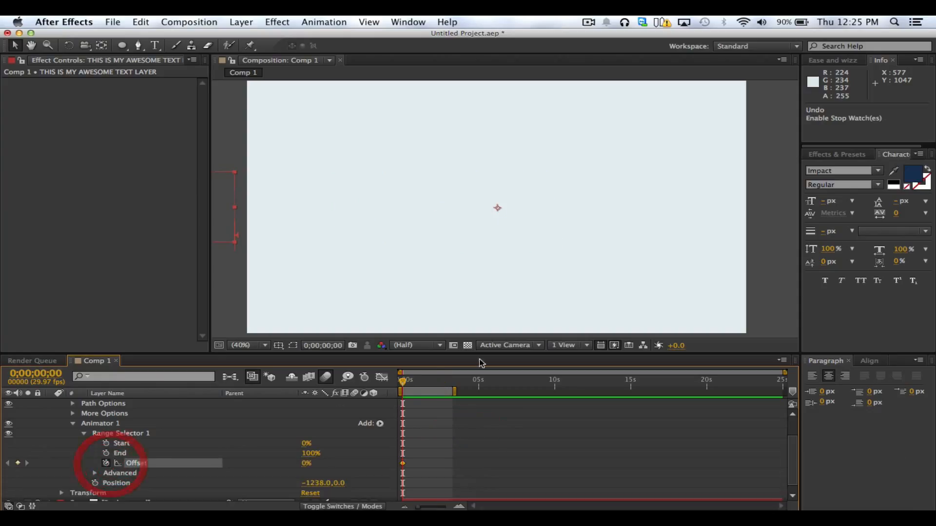
pyautogui.click(446, 382)
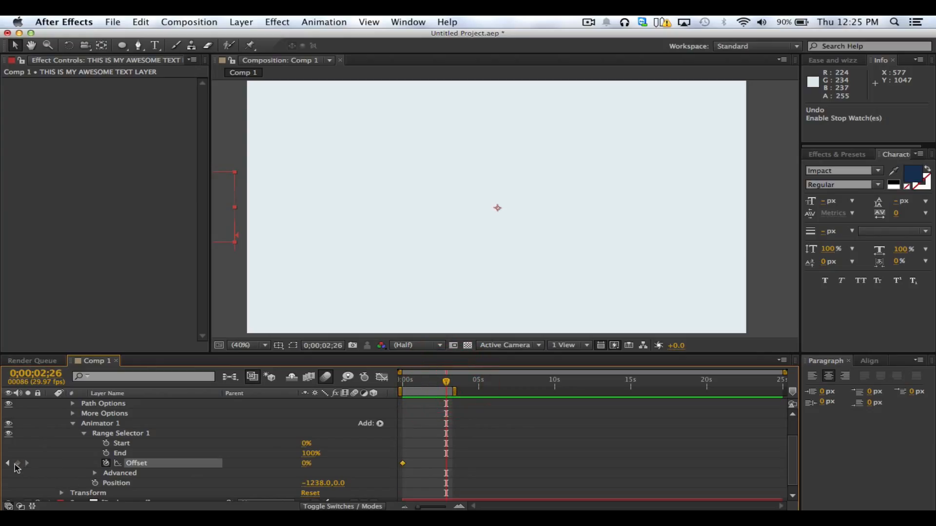
pyautogui.moveTo(311, 471); pyautogui.dragTo(463, 465)
pyautogui.moveTo(401, 383); pyautogui.dragTo(441, 393)
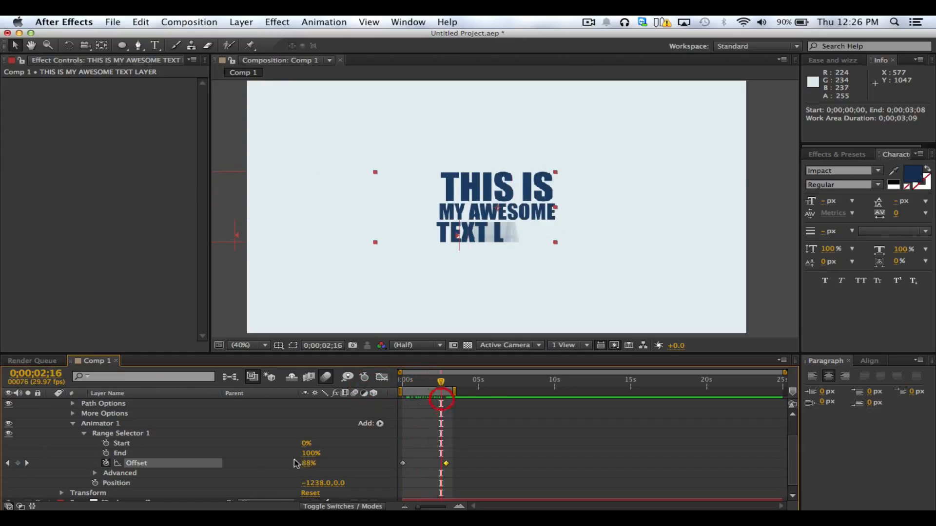
# Expand Range Selector 1's Advanced options and examine its properties from Units through Randomize Order
pyautogui.click(372, 457)
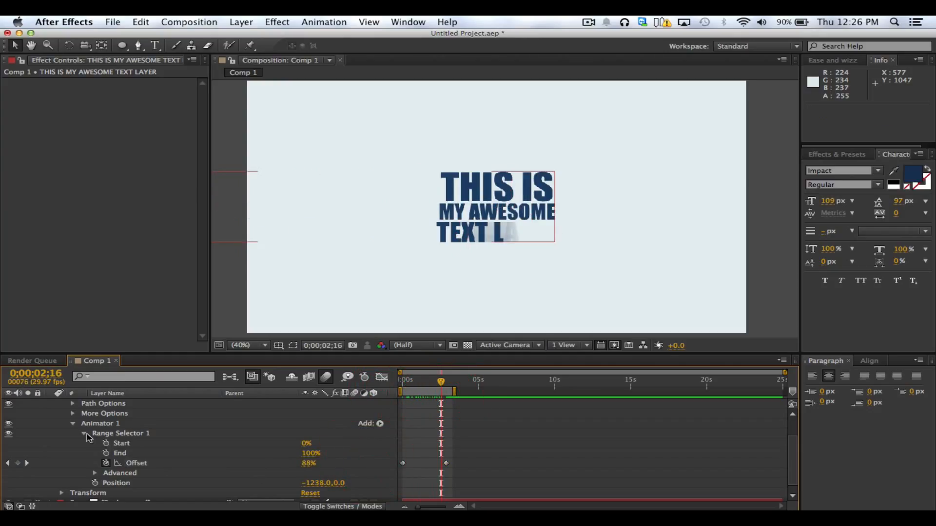
pyautogui.click(95, 473)
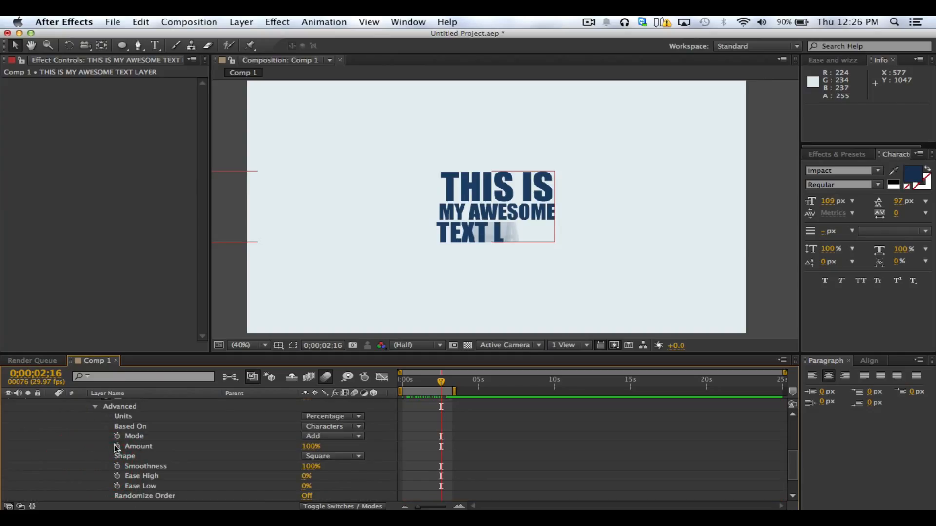
pyautogui.click(120, 416)
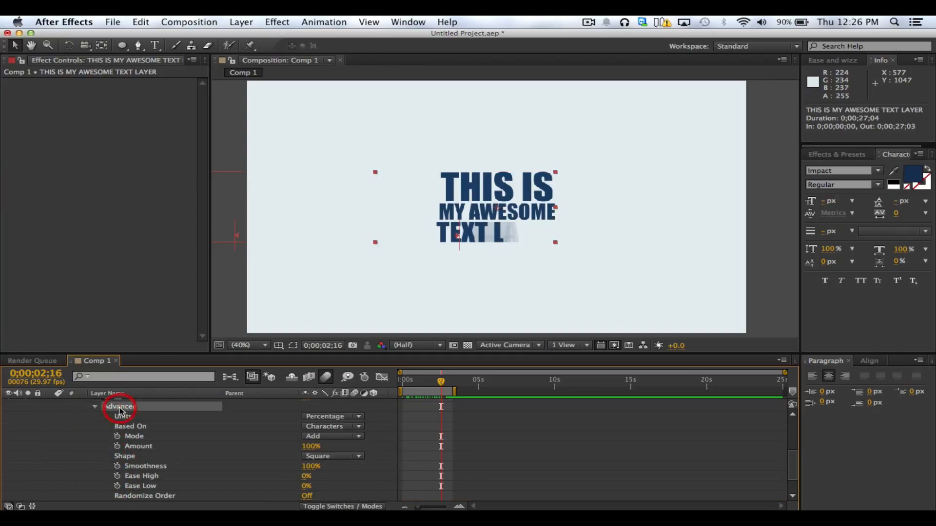
pyautogui.click(134, 436)
pyautogui.click(146, 446)
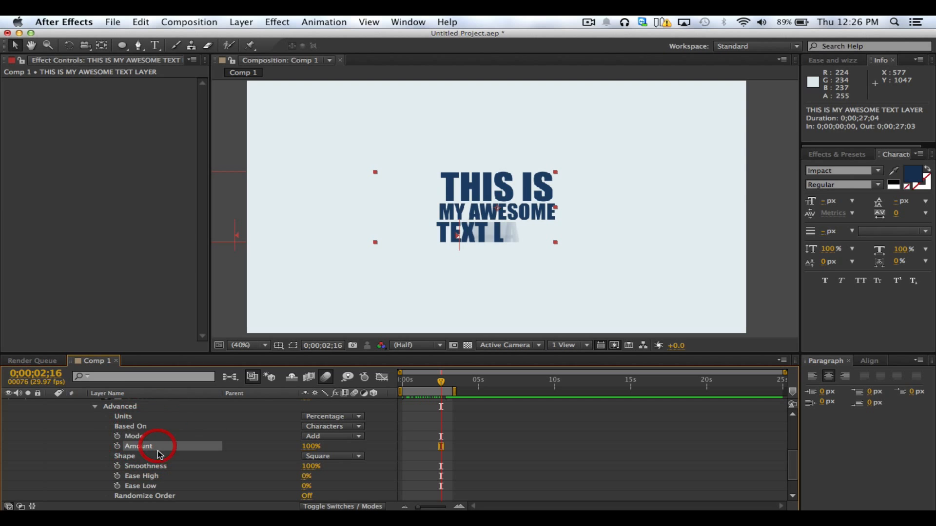
pyautogui.click(162, 457)
pyautogui.click(166, 467)
pyautogui.click(169, 476)
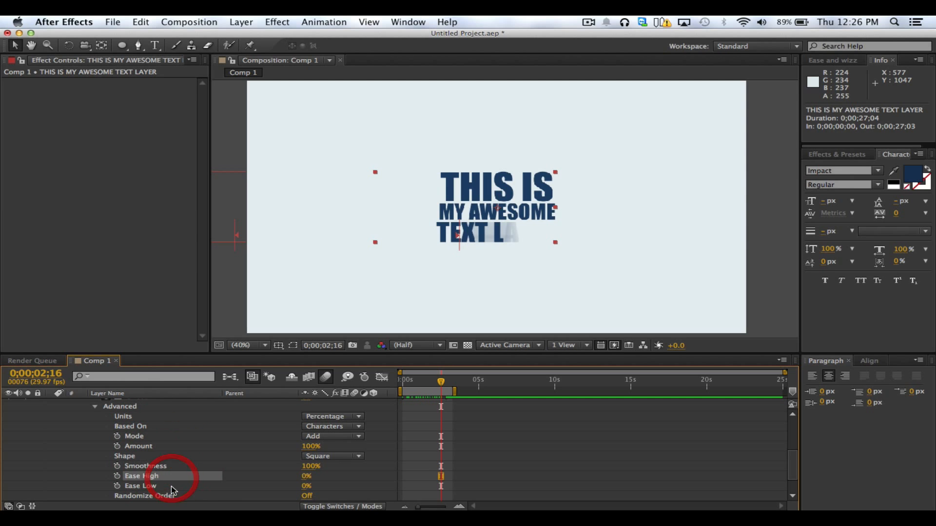
pyautogui.click(171, 486)
pyautogui.click(182, 497)
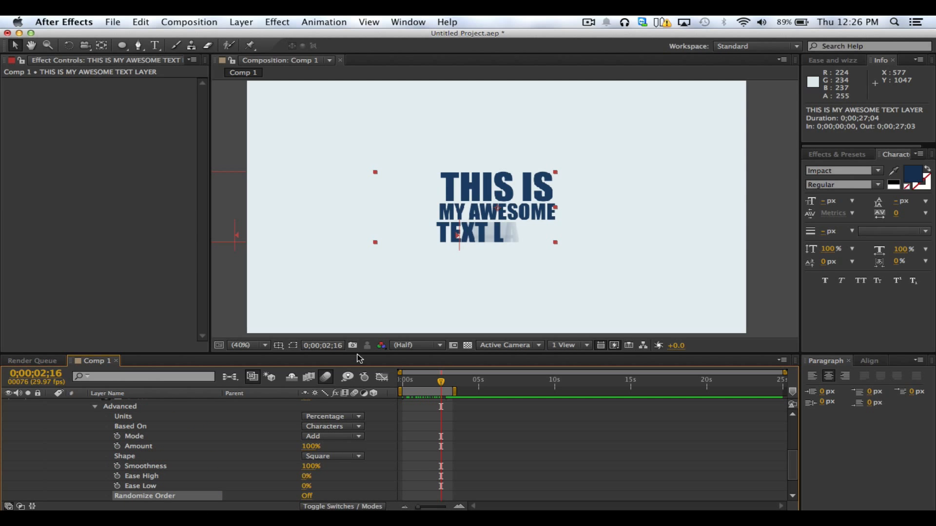
# Enlarge the timeline area to show Offset and the Advanced properties together
pyautogui.moveTo(359, 353); pyautogui.dragTo(357, 339)
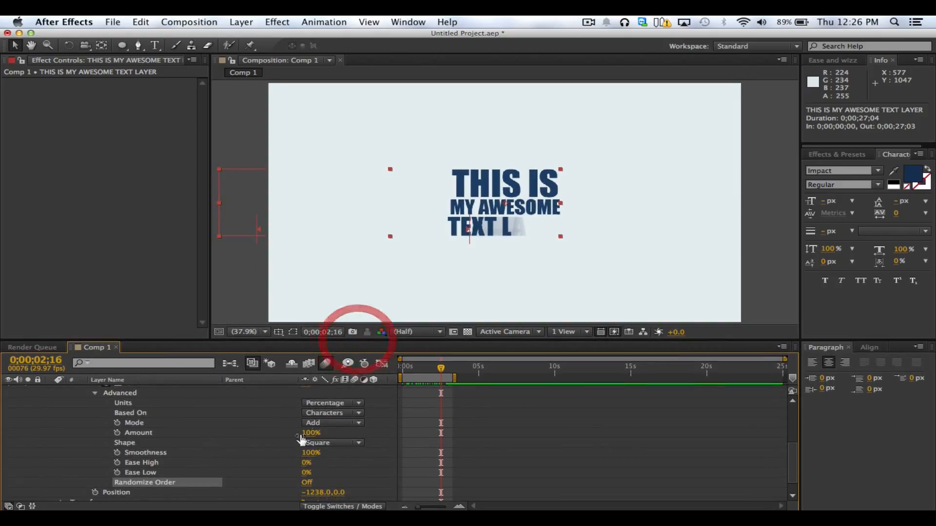
pyautogui.click(257, 449)
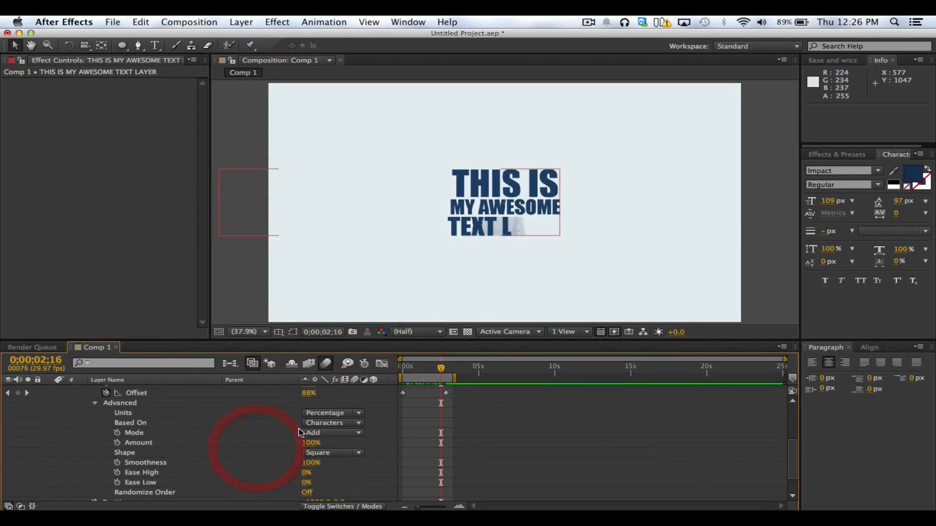
pyautogui.scroll(1, 277, 431)
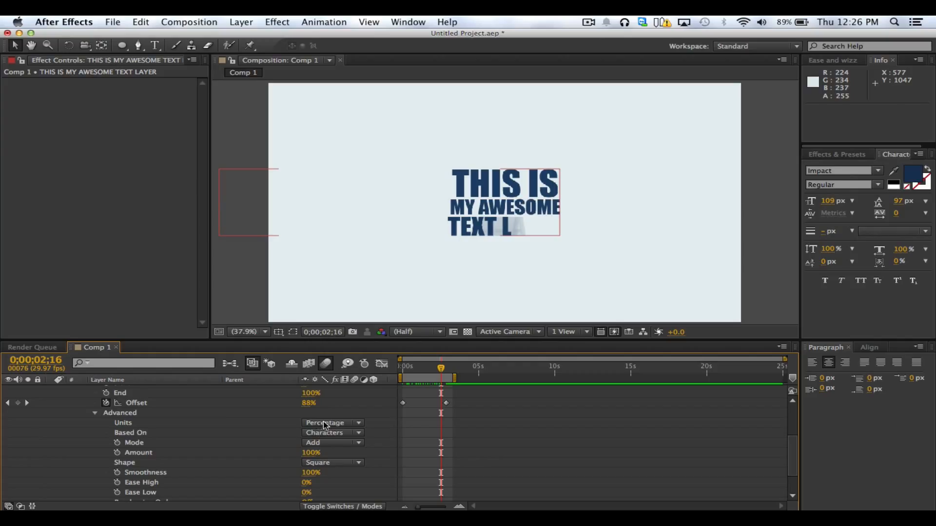
# Change the Range Selector's Units to Index and scrub the text animation to 0;00;01;16
pyautogui.click(130, 425)
pyautogui.click(139, 403)
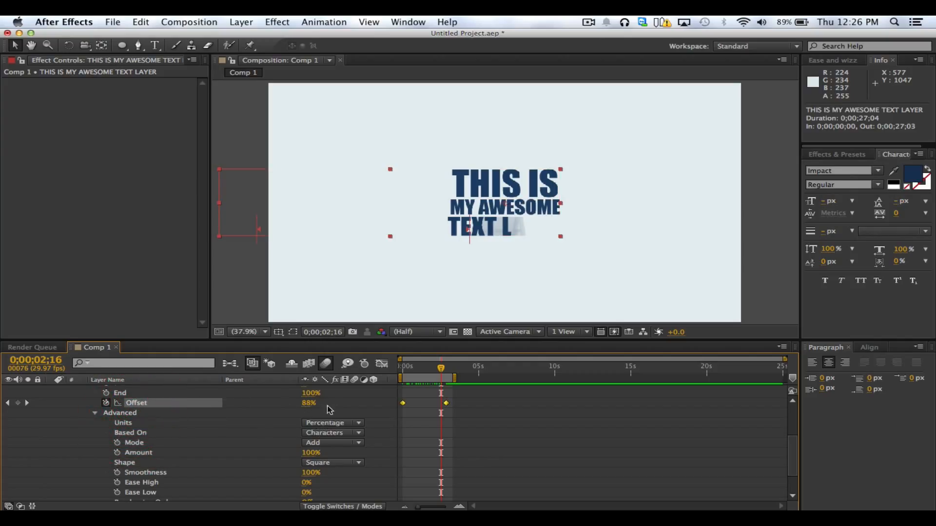
pyautogui.click(343, 428)
pyautogui.click(341, 443)
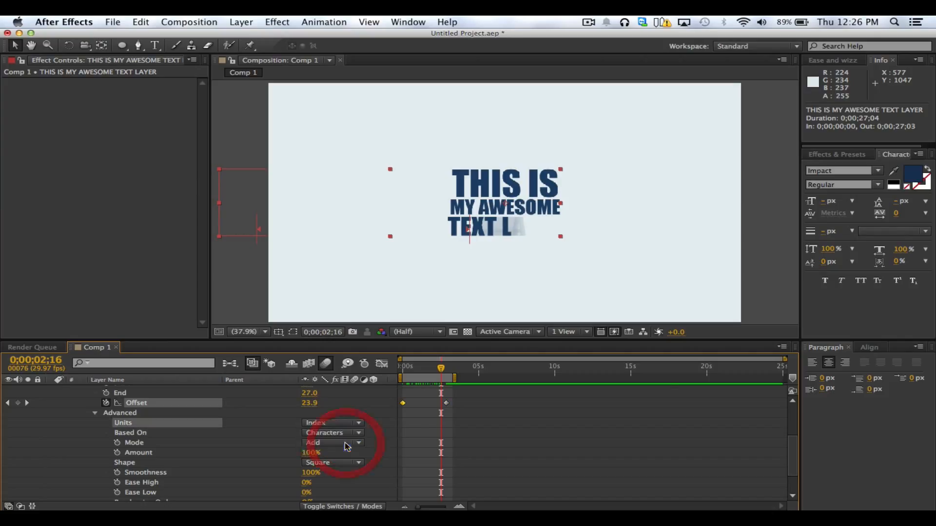
pyautogui.click(417, 420)
pyautogui.moveTo(436, 371); pyautogui.dragTo(388, 374)
pyautogui.click(425, 369)
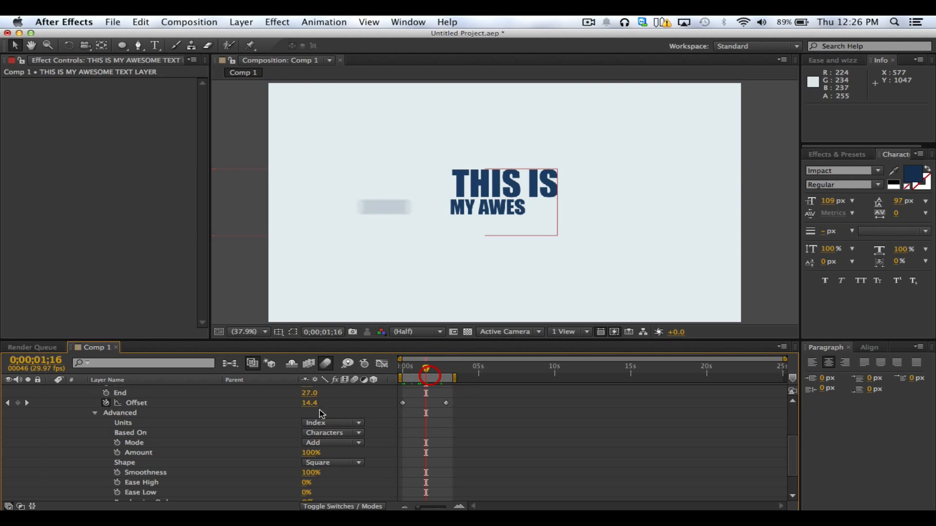
# Examine the Based On options of the Range Selector and keep Characters
pyautogui.click(136, 433)
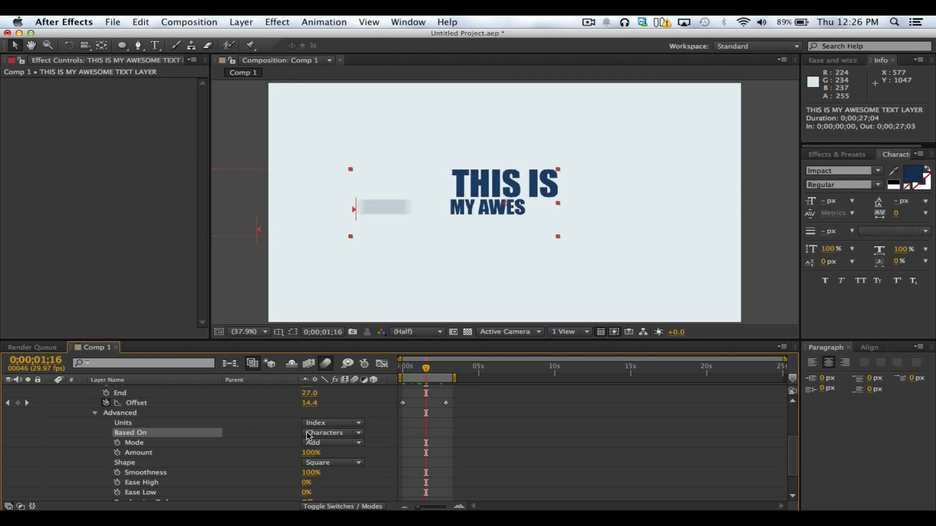
pyautogui.click(337, 436)
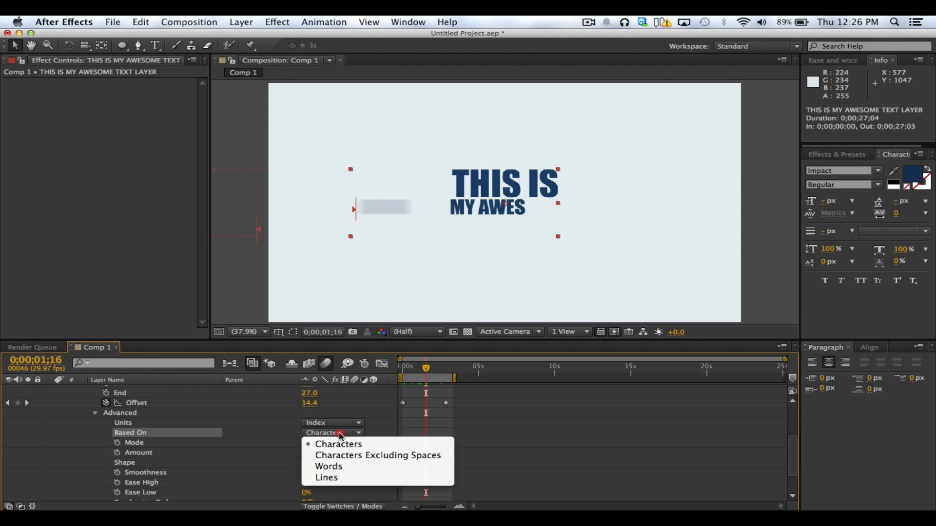
pyautogui.click(337, 443)
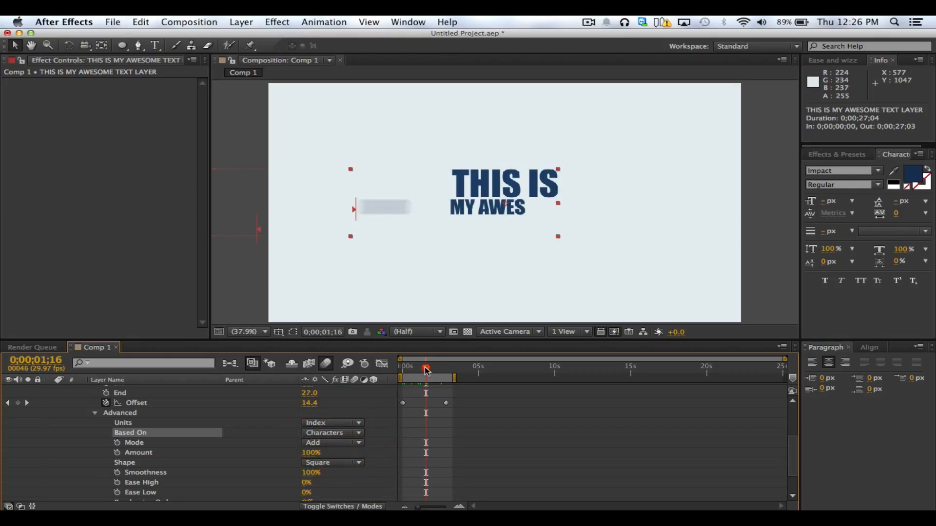
# Scrub the character-by-character text animation to the last Offset keyframe at 0;00;02;26 and back to 0;00;01;07
pyautogui.moveTo(425, 368); pyautogui.dragTo(445, 372)
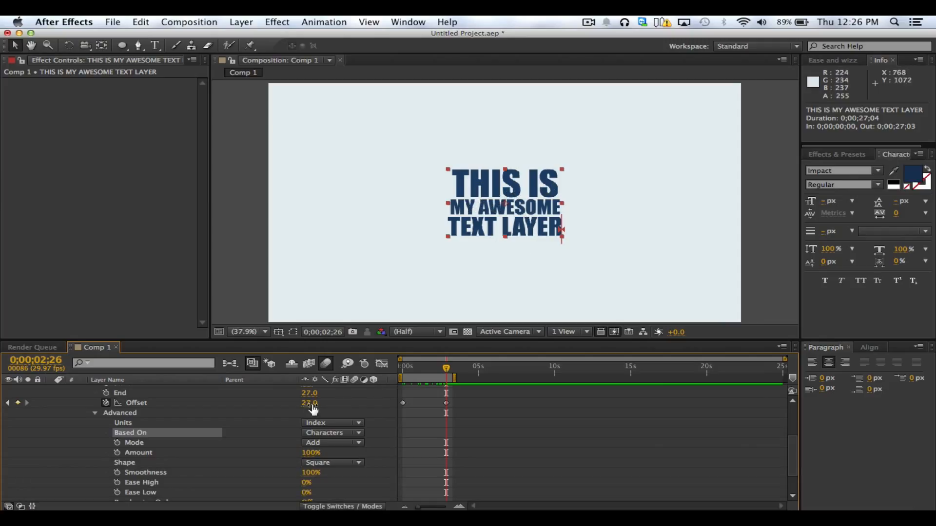
pyautogui.click(340, 410)
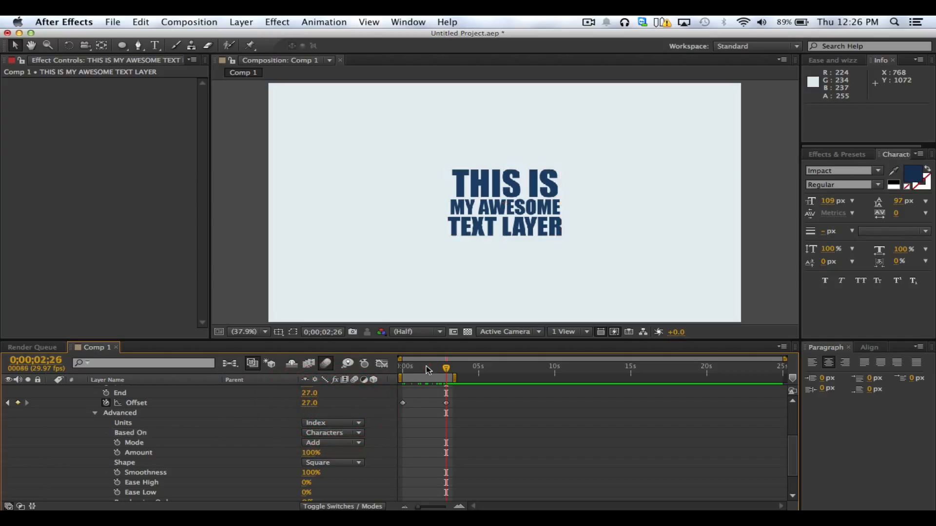
pyautogui.moveTo(428, 371)
pyautogui.mouseDown()
pyautogui.moveTo(400, 373)
pyautogui.moveTo(422, 372)
pyautogui.mouseUp()
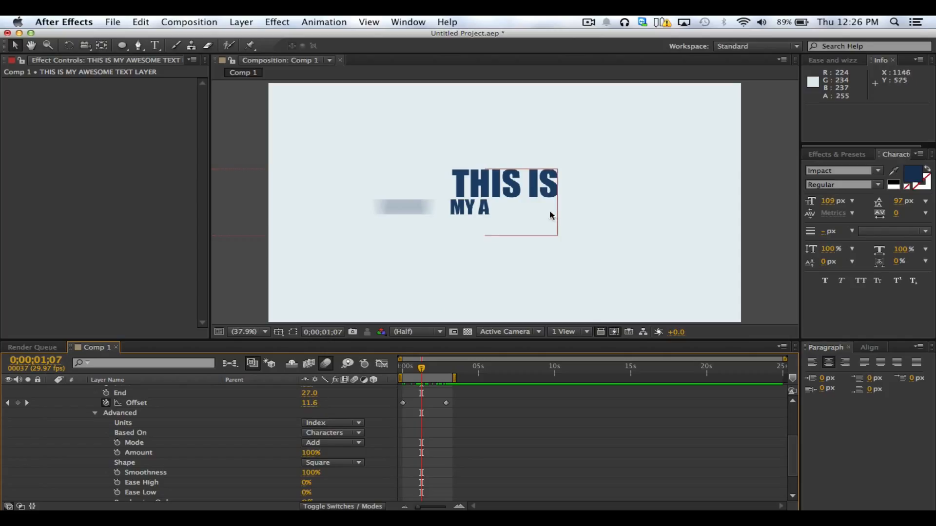
# Try Words as the Range Selector's Based On option and scrub the animation back to 0;00;00;00
pyautogui.click(359, 432)
pyautogui.click(359, 464)
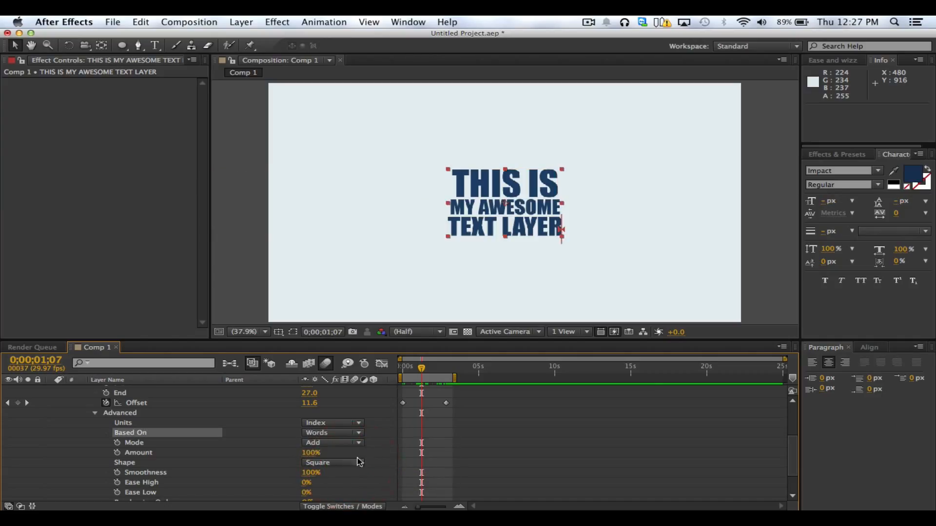
pyautogui.moveTo(413, 378); pyautogui.dragTo(400, 374)
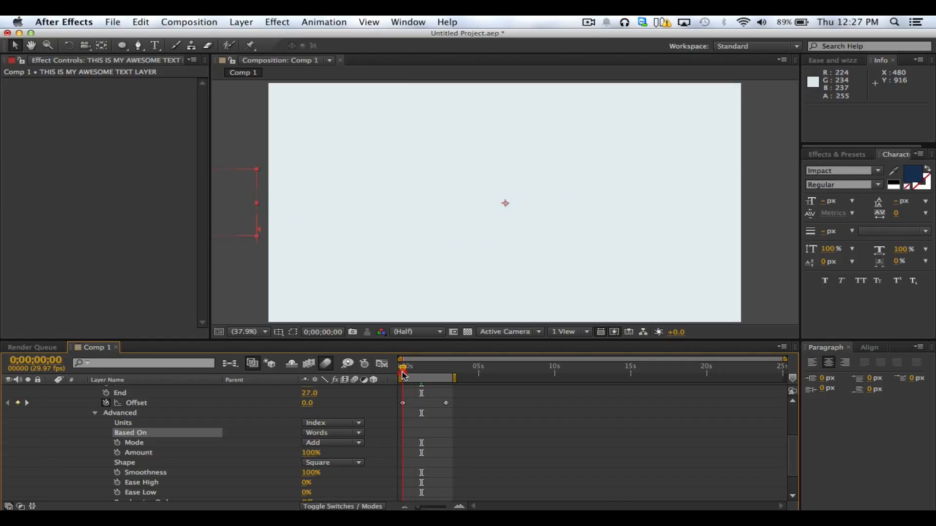
# Set the Range Selector's Based On option to Lines and scrub the animation to 0;00;00;12
pyautogui.click(334, 432)
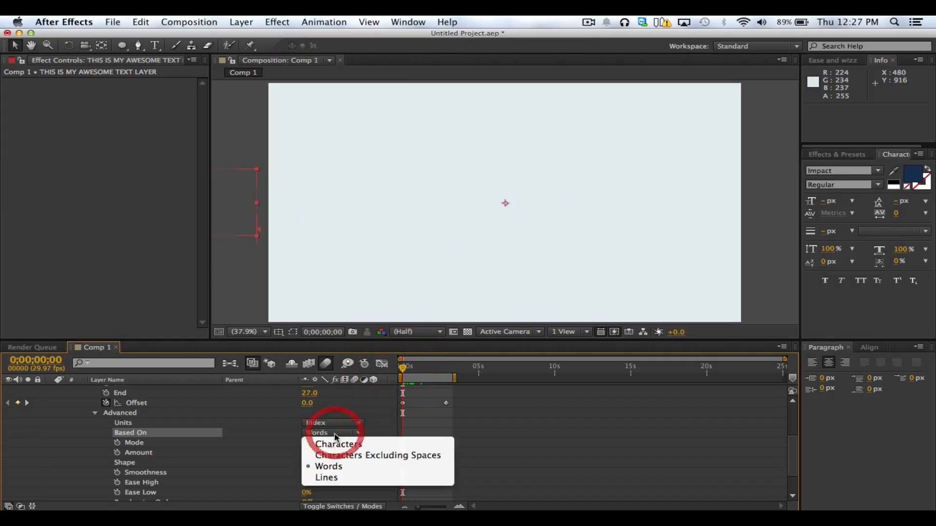
pyautogui.click(328, 477)
pyautogui.moveTo(403, 368); pyautogui.dragTo(408, 372)
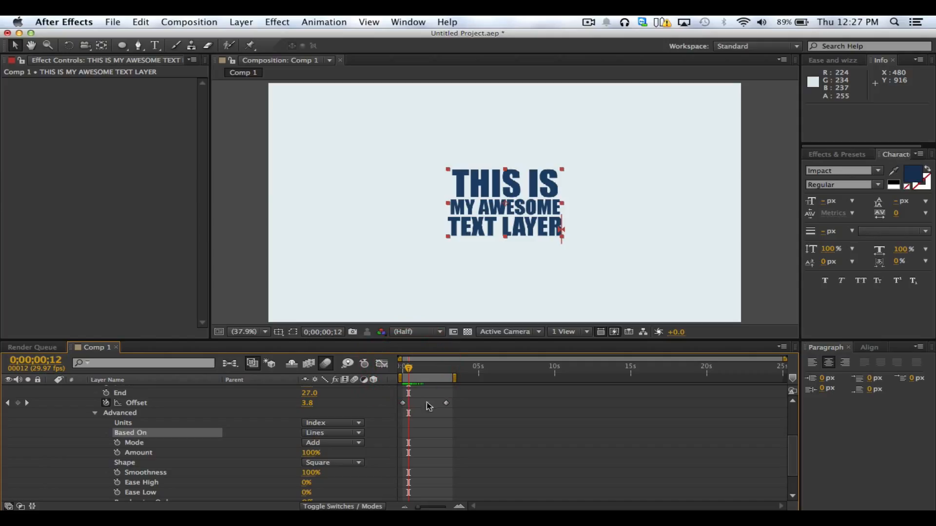
# Check the last Offset keyframe and look through the Units and Based On options, keeping Index and Lines
pyautogui.click(446, 403)
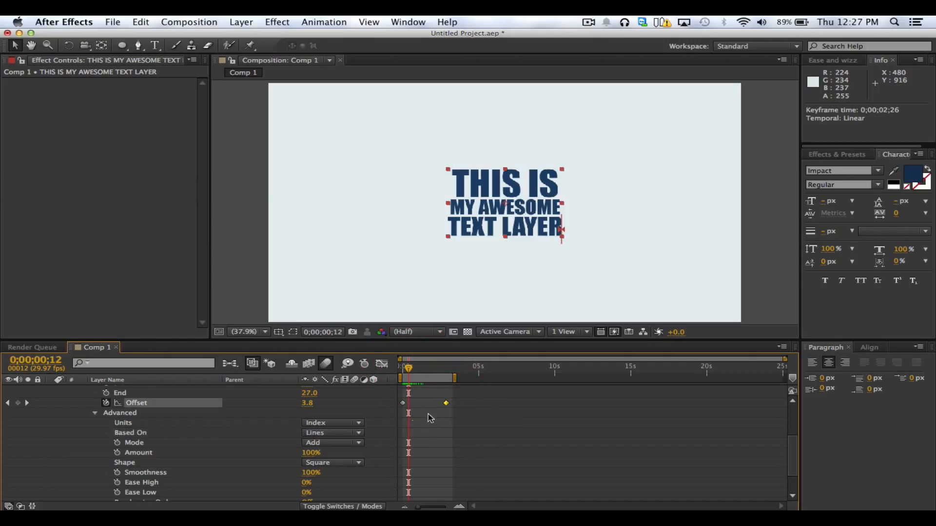
pyautogui.click(326, 426)
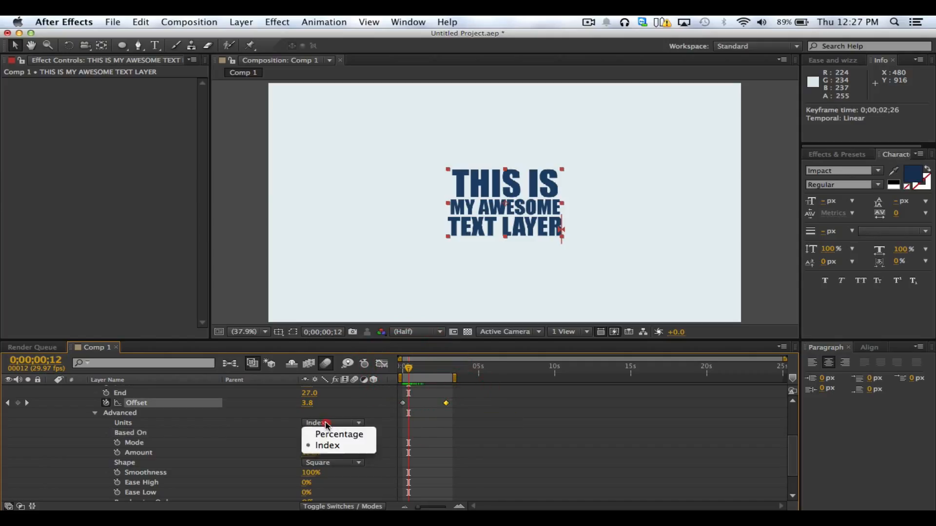
pyautogui.click(333, 427)
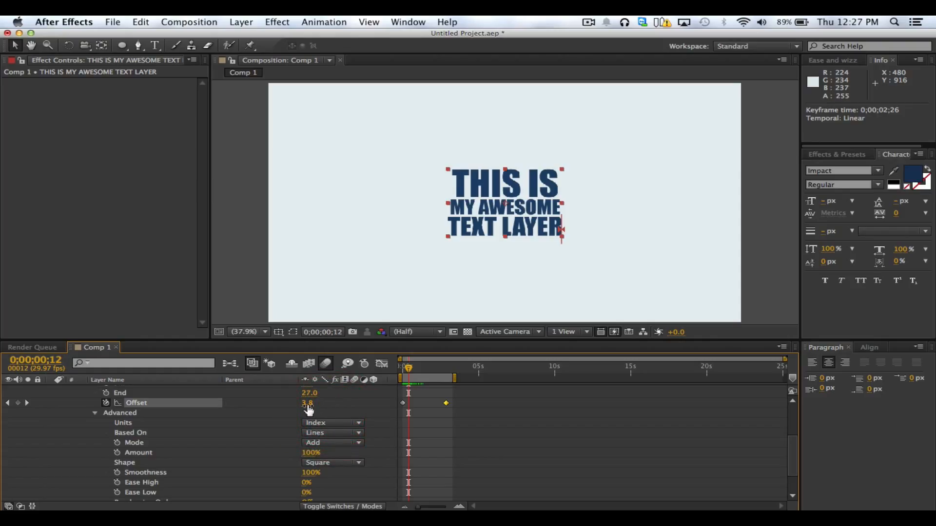
pyautogui.click(319, 434)
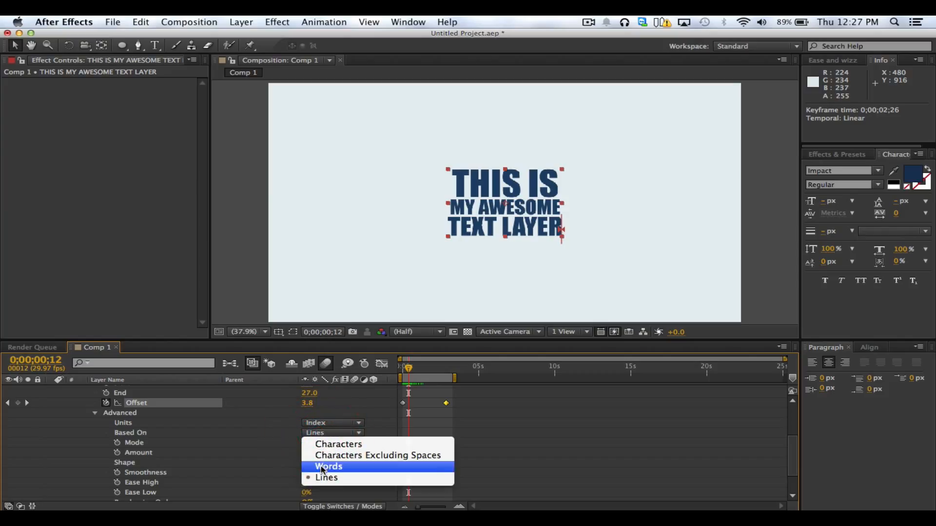
pyautogui.click(291, 432)
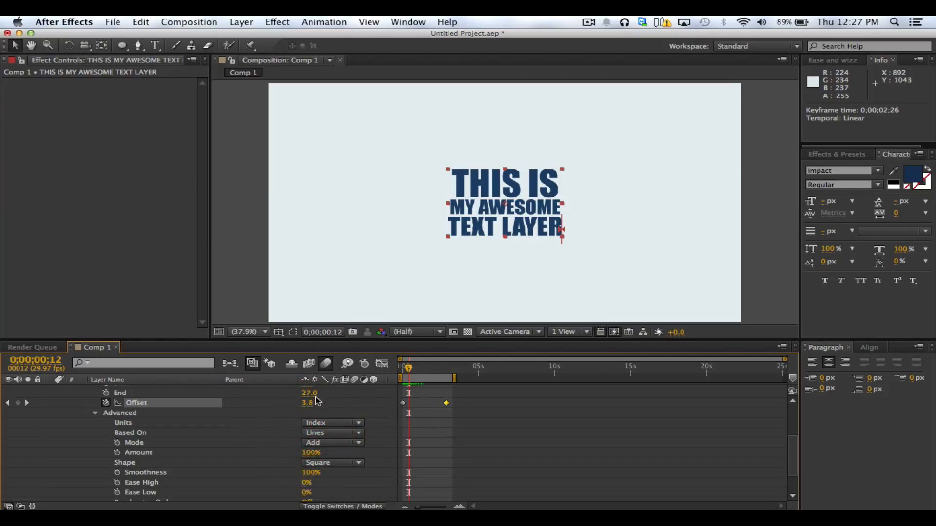
# Set the Range Selector's Units back to Percentage and scrub the animation to the last Offset keyframe at 0;00;02;26
pyautogui.click(331, 428)
pyautogui.click(337, 432)
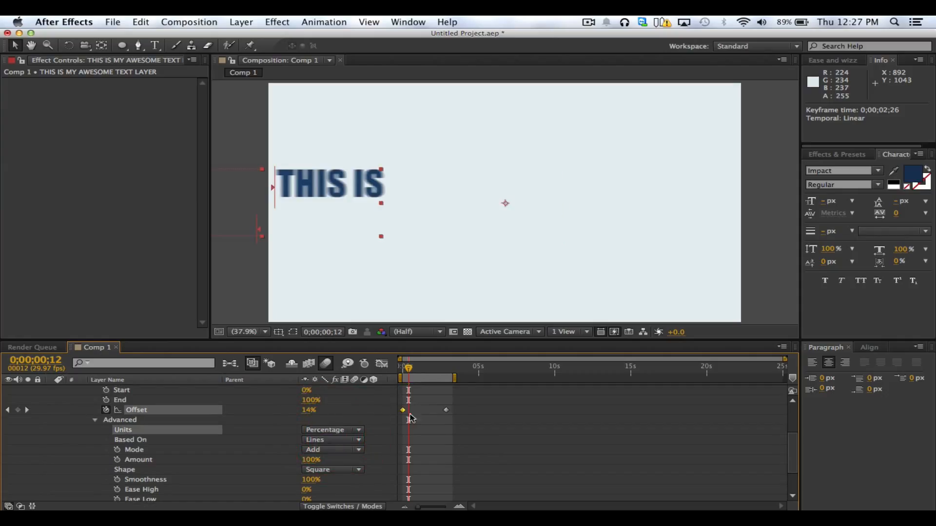
pyautogui.click(427, 421)
pyautogui.moveTo(409, 370); pyautogui.dragTo(447, 374)
pyautogui.press('shift')
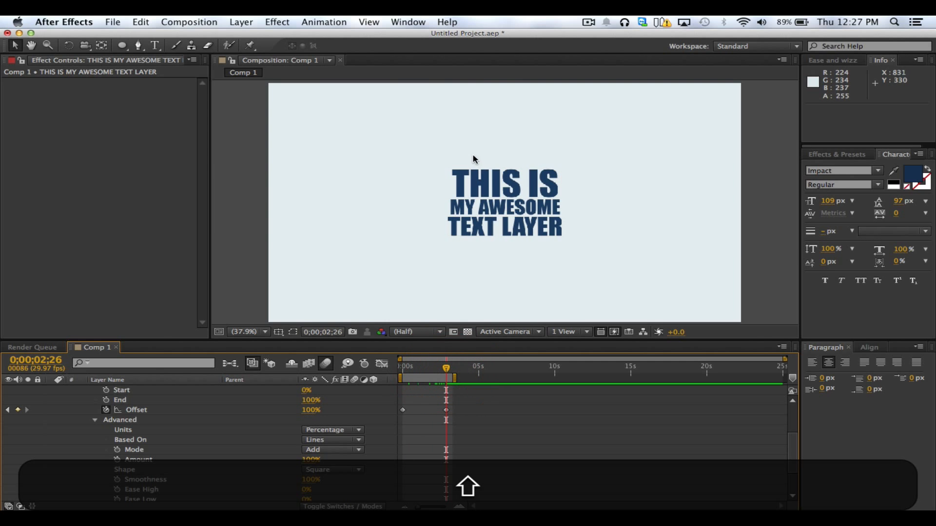
# Scrub the line-by-line animation to 0;00;01;21 and look through the Based On and Units options, keeping Lines and Percentage
pyautogui.click(463, 180)
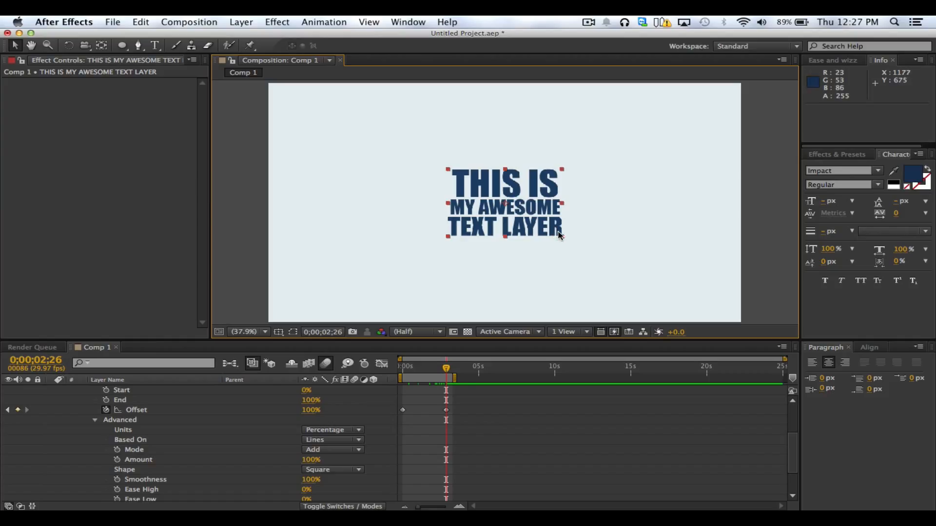
pyautogui.click(429, 429)
pyautogui.moveTo(419, 373)
pyautogui.mouseDown()
pyautogui.moveTo(399, 374)
pyautogui.moveTo(429, 372)
pyautogui.mouseUp()
pyautogui.click(341, 439)
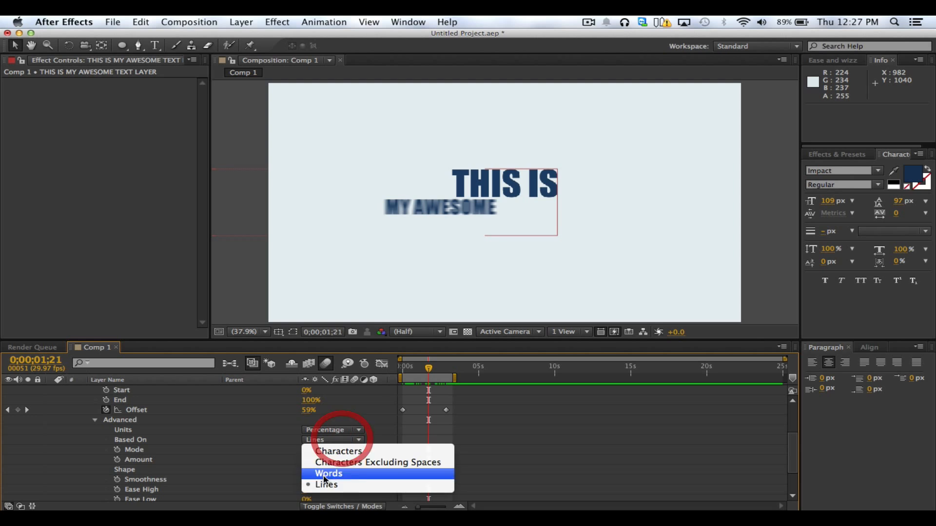
pyautogui.click(294, 435)
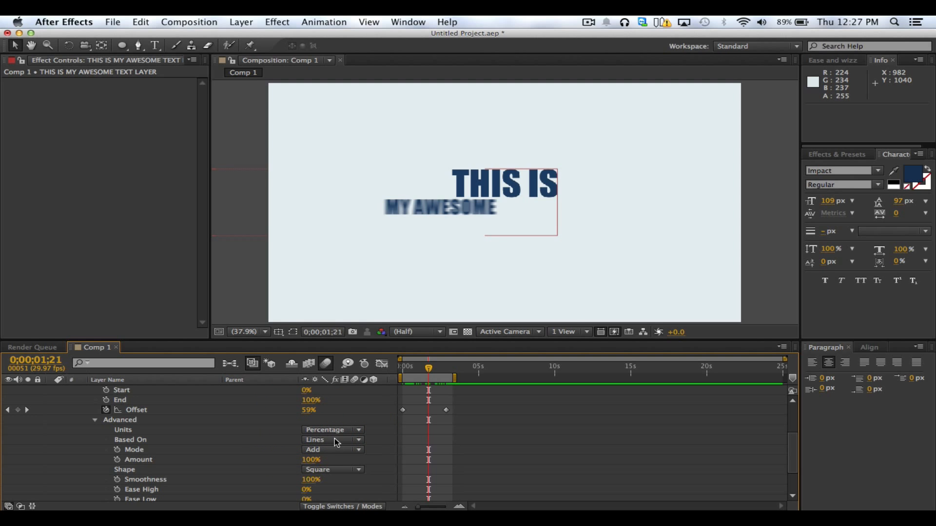
pyautogui.click(336, 442)
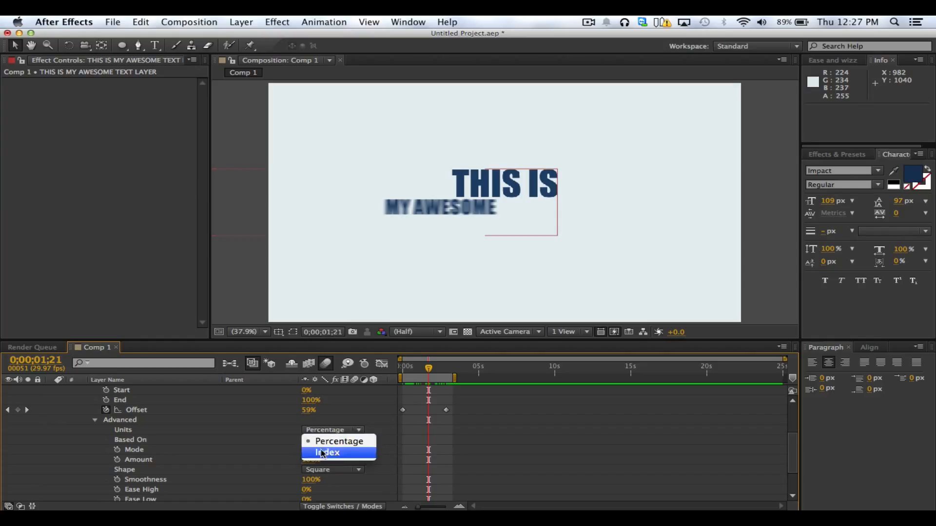
pyautogui.click(294, 440)
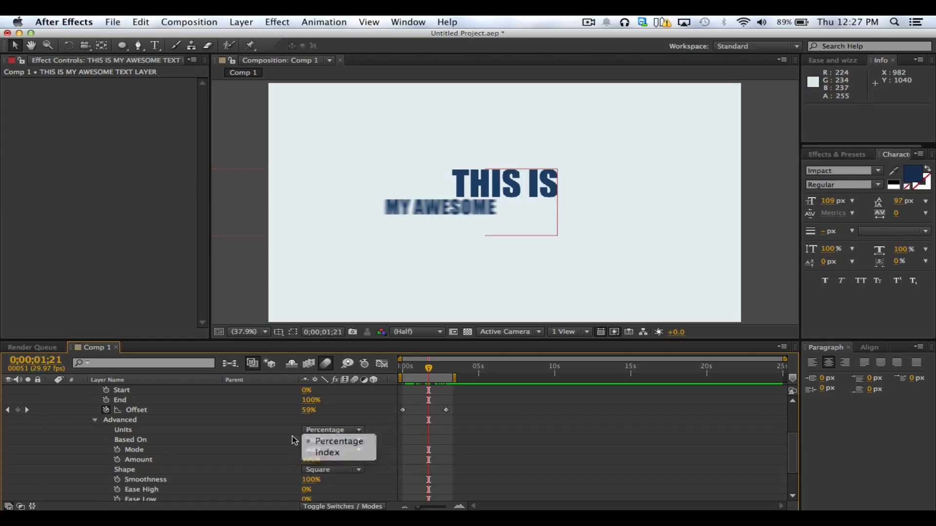
# Scrub the animation to 0;00;00;21, play a RAM preview of the lines flying in, and stop it at 0;00;02;22
pyautogui.click(308, 410)
pyautogui.click(388, 408)
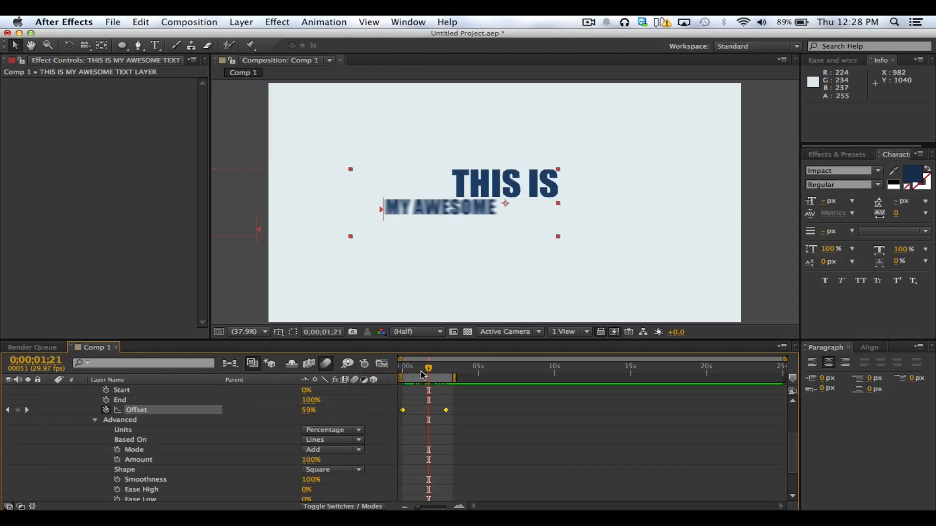
pyautogui.click(426, 395)
pyautogui.moveTo(429, 369)
pyautogui.mouseDown()
pyautogui.moveTo(403, 373)
pyautogui.moveTo(445, 376)
pyautogui.moveTo(417, 380)
pyautogui.mouseUp()
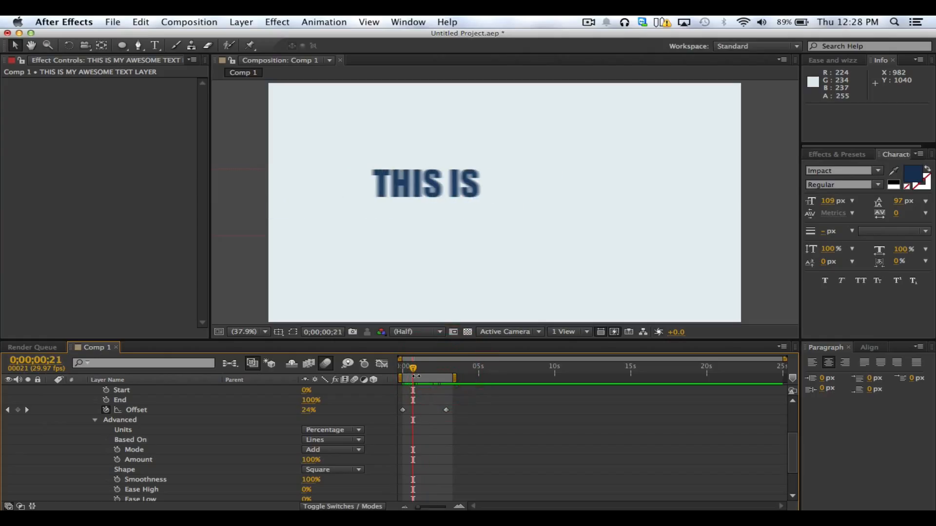
pyautogui.hotkey('ctrl', '0')
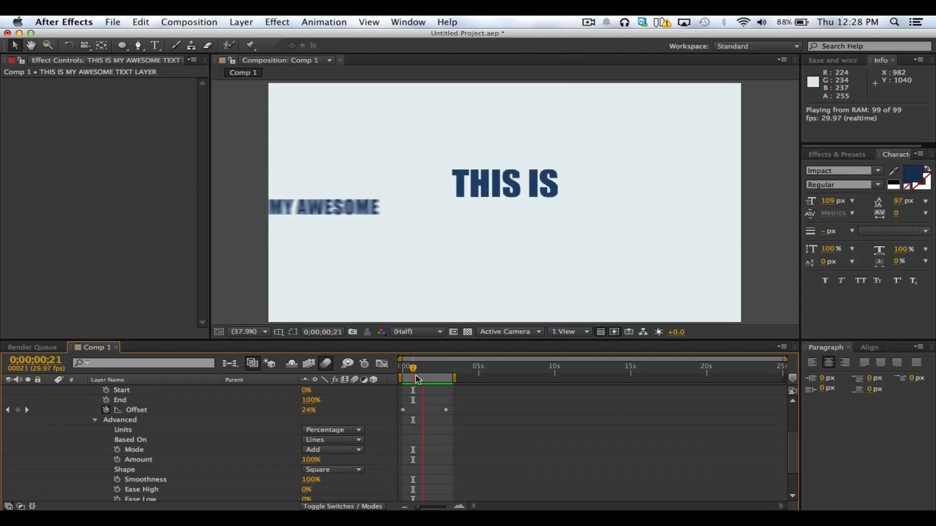
pyautogui.press('space')
pyautogui.click(428, 434)
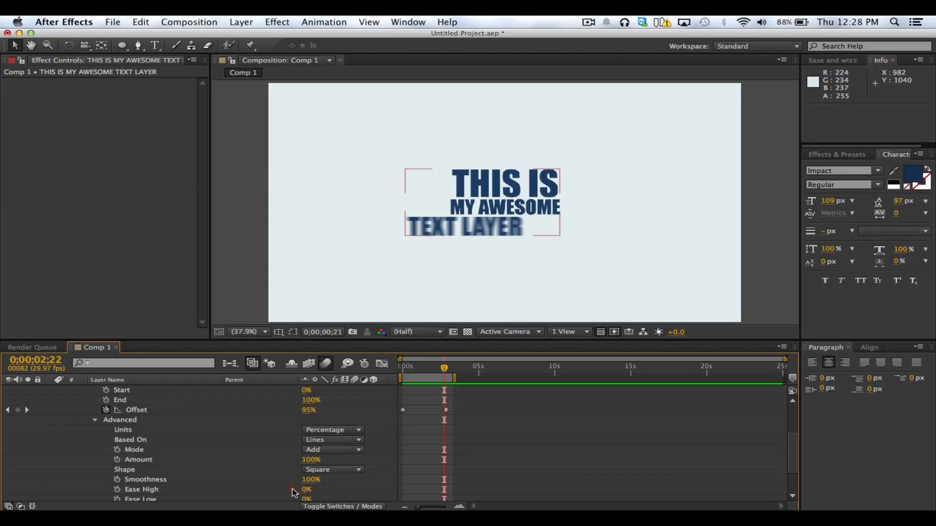
# Set the Range Selector's Ease High and Ease Low to 60% and start a RAM preview of the eased animation
pyautogui.click(148, 490)
pyautogui.click(151, 499)
pyautogui.click(278, 488)
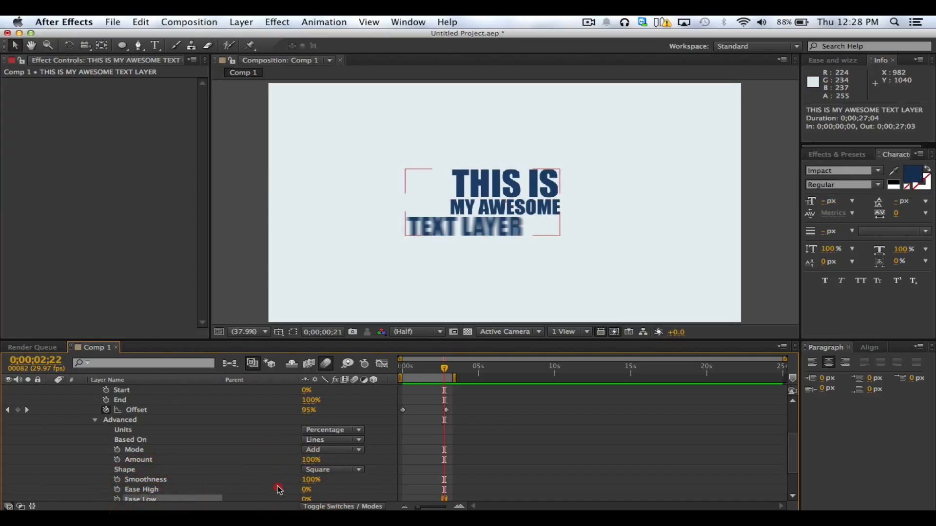
pyautogui.click(306, 489)
pyautogui.write('60')
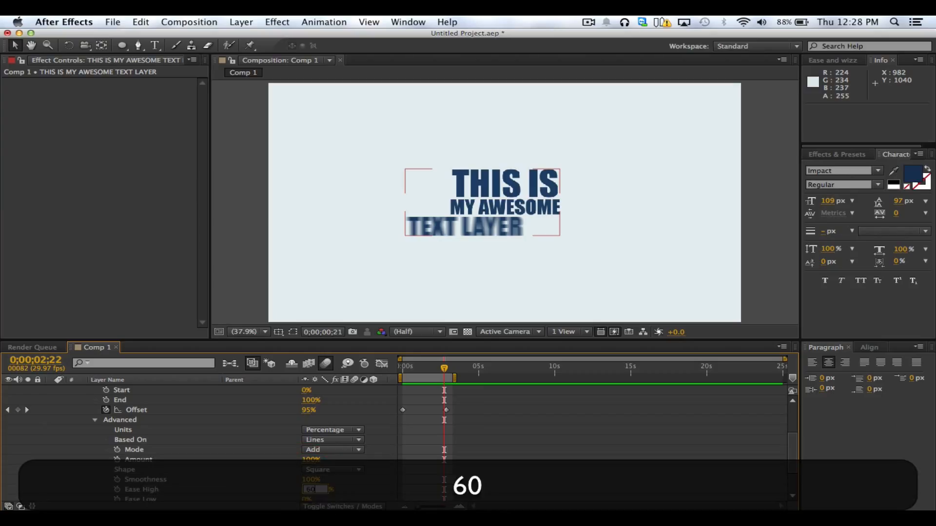
pyautogui.click(306, 499)
pyautogui.write('60')
pyautogui.press('Return')
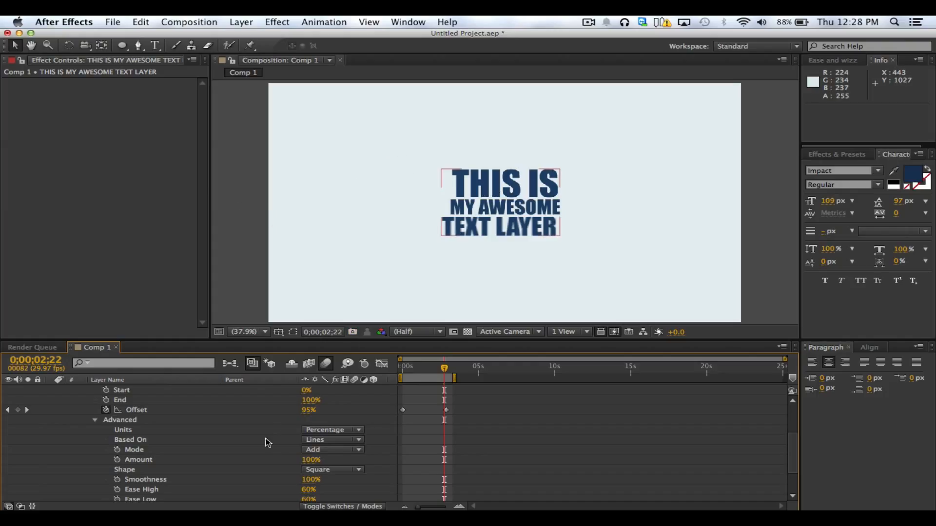
pyautogui.hotkey('ctrl', '0')
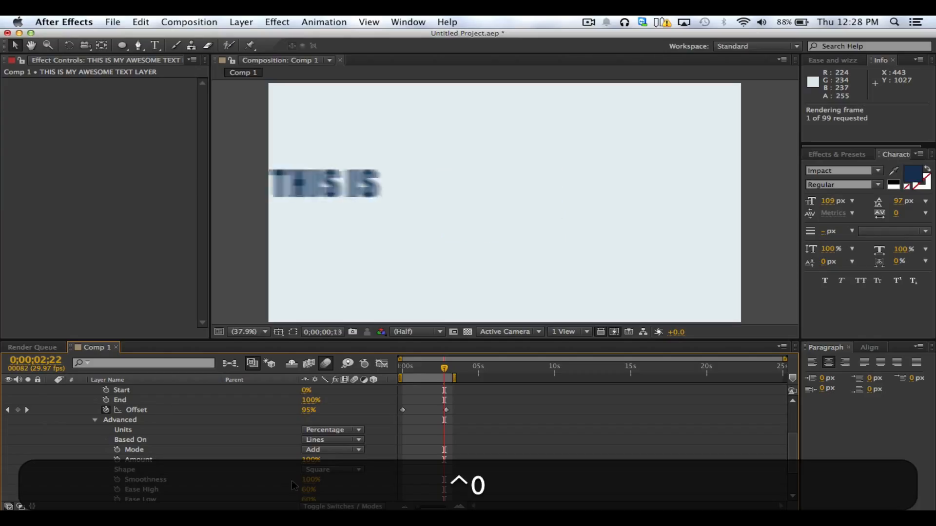
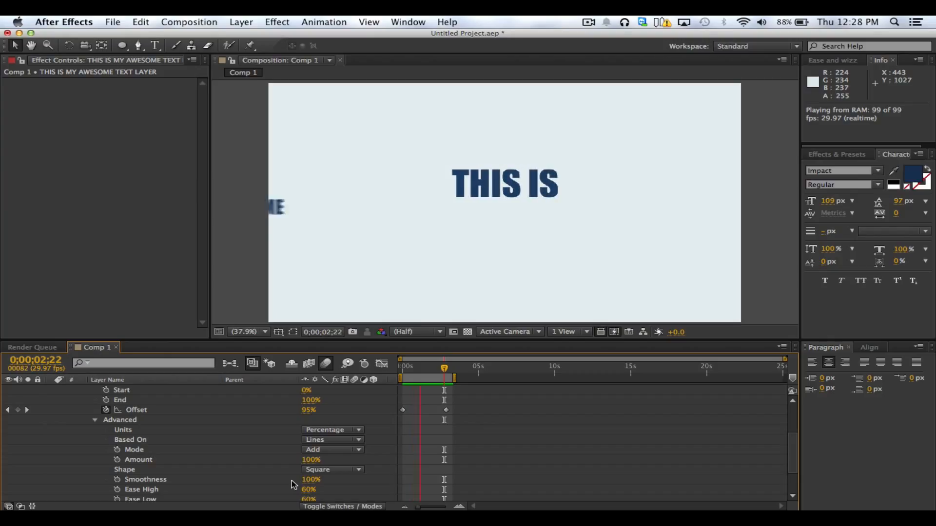
# Undo the Range Selector's Ease High and Ease Low changes and play a RAM preview of the uneased animation
pyautogui.press('super+z')
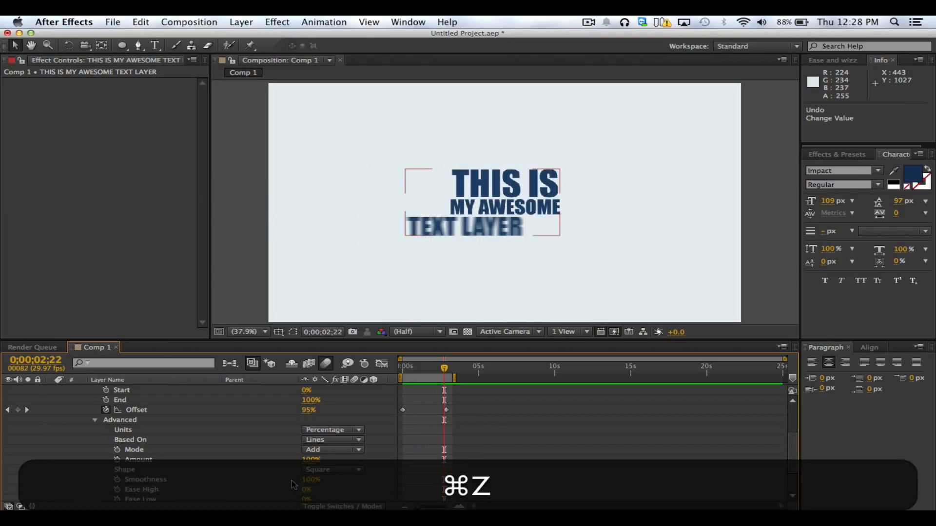
pyautogui.hotkey('ctrl', '0')
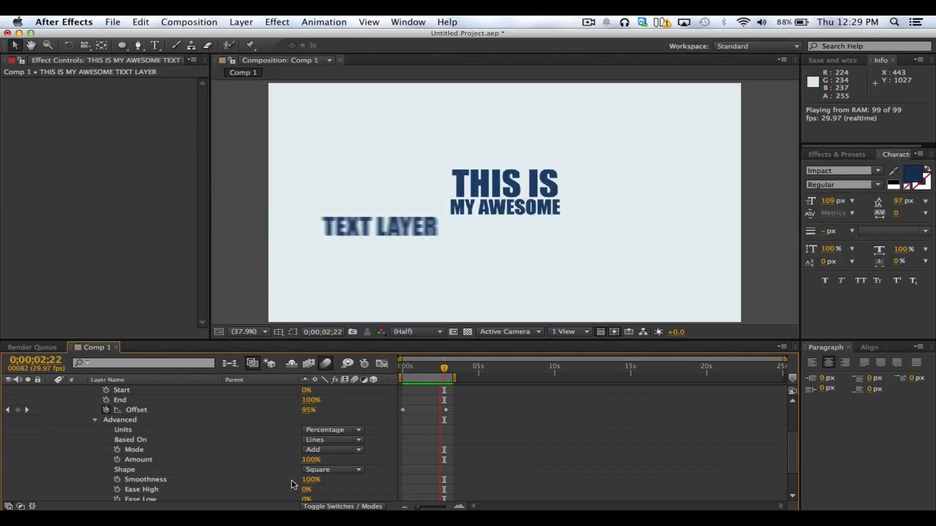
pyautogui.press('space')
pyautogui.press('super+z')
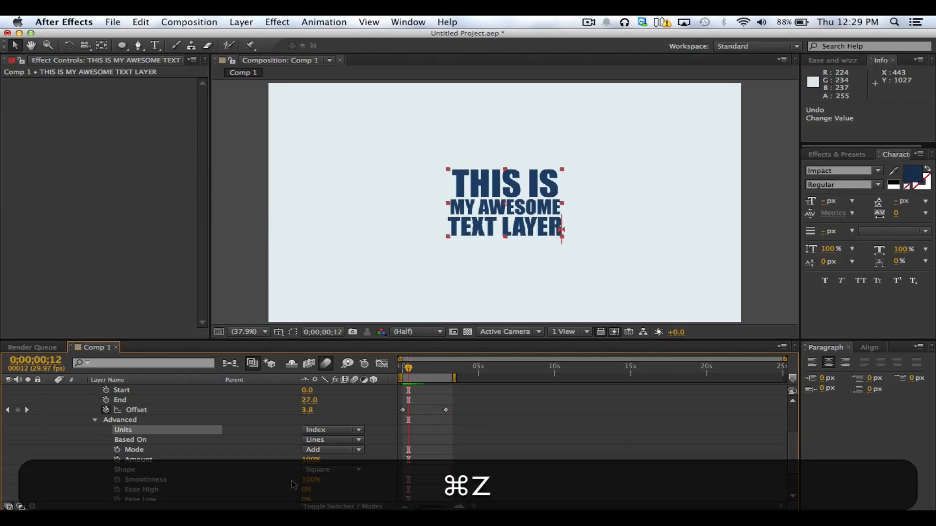
pyautogui.click(113, 22)
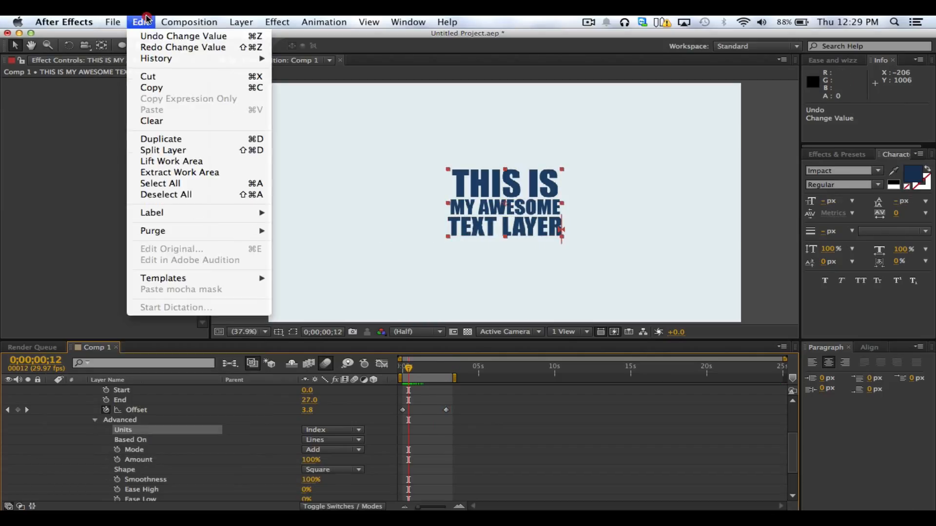
pyautogui.click(156, 45)
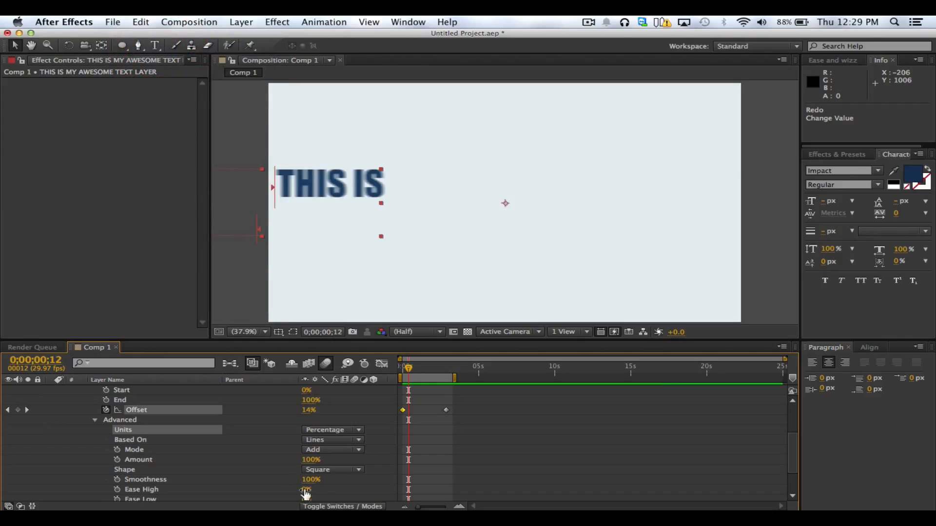
# Set the Range Selector's Ease High and Ease Low to 60% and play a RAM preview of the lines flying in
pyautogui.write('60')
pyautogui.click(305, 501)
pyautogui.write('60')
pyautogui.click(335, 495)
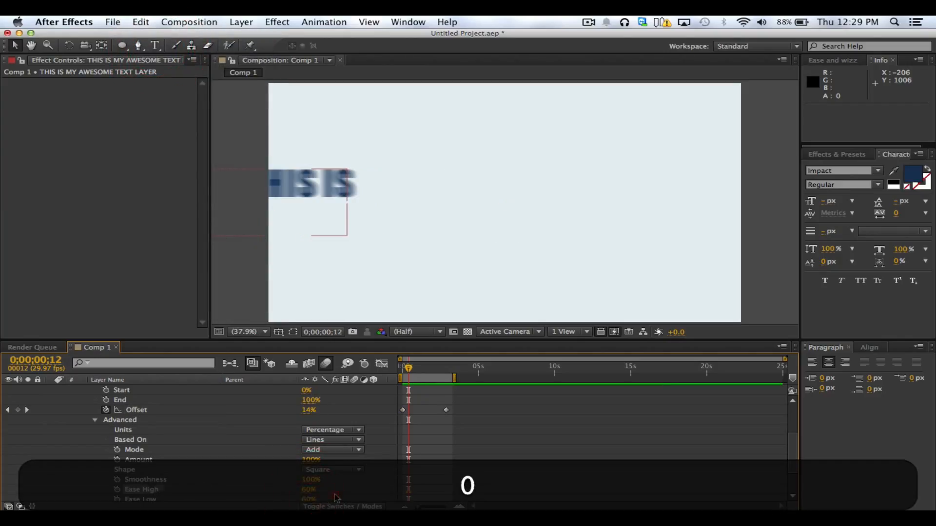
pyautogui.hotkey('ctrl', '0')
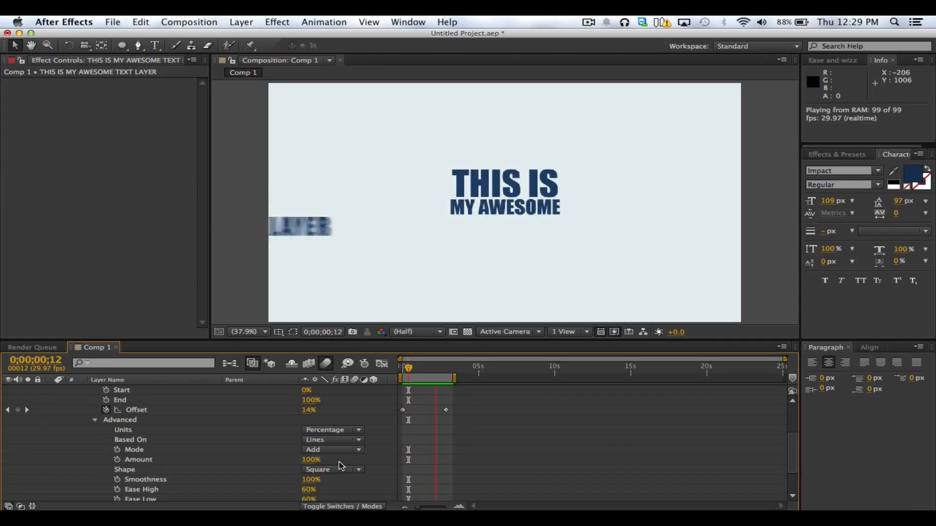
pyautogui.hotkey('ctrl', '0')
# Try Ease High and Ease Low at 100% and watch the result in a RAM preview
pyautogui.moveTo(308, 490); pyautogui.dragTo(369, 487)
pyautogui.moveTo(305, 501); pyautogui.dragTo(371, 496)
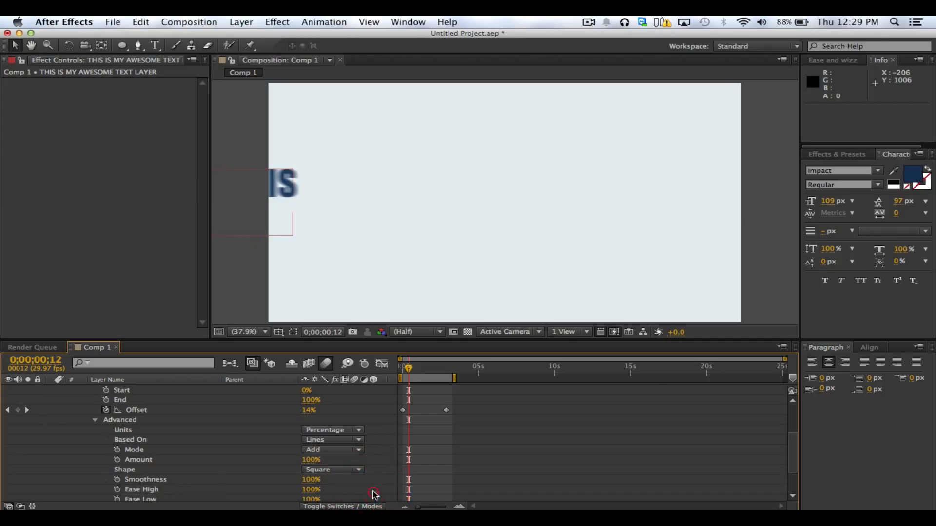
pyautogui.hotkey('ctrl', '0')
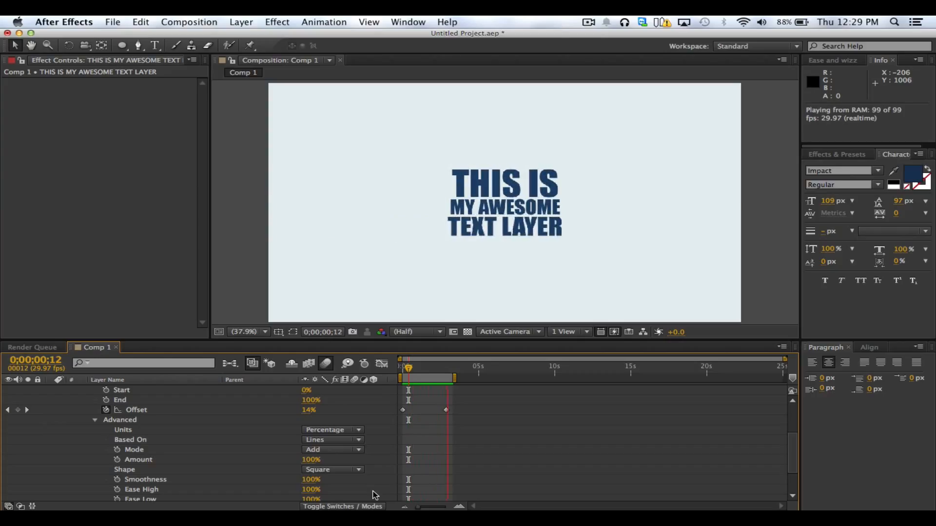
pyautogui.press('space')
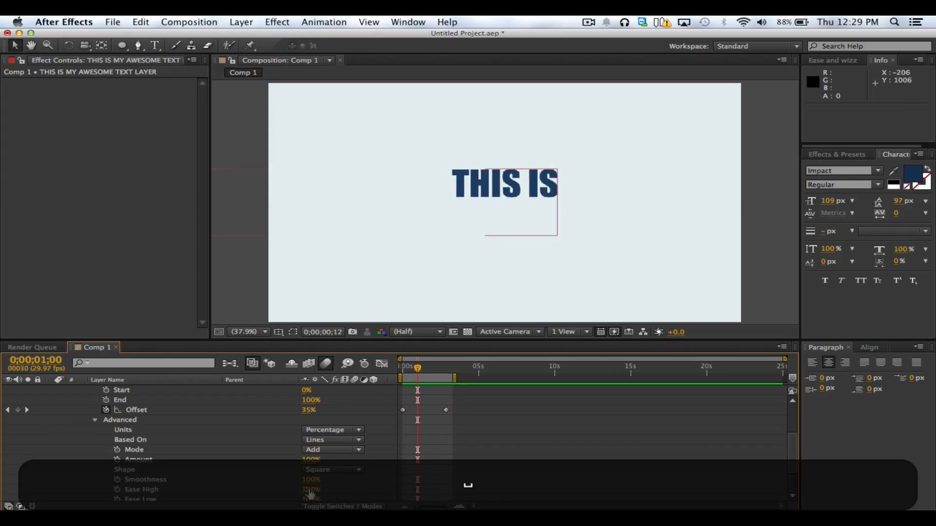
# Return Ease High and Ease Low to 60% and check the easing with another RAM preview
pyautogui.write('060')
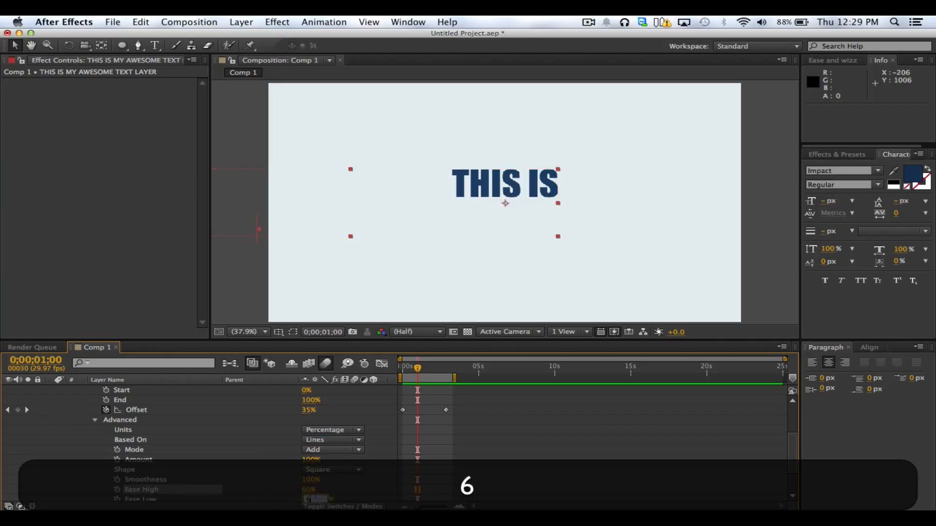
pyautogui.click(348, 489)
pyautogui.hotkey('ctrl', '0')
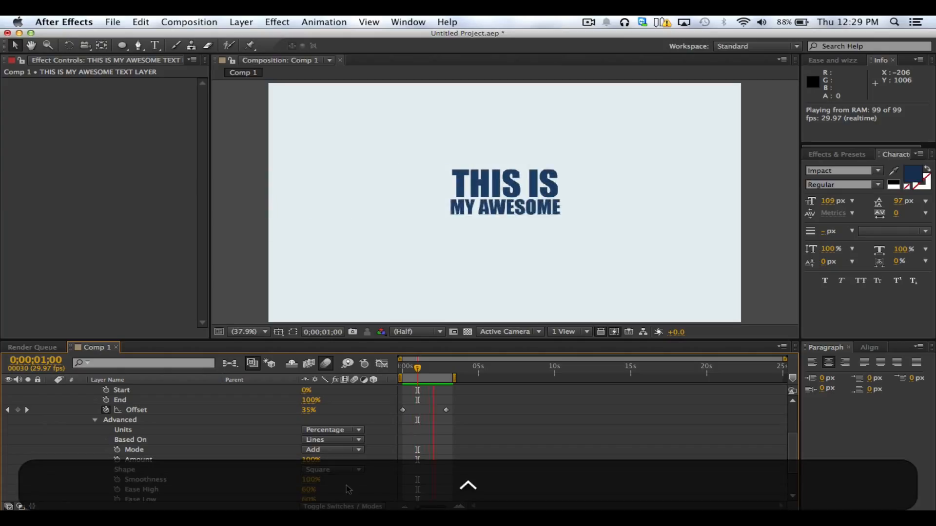
pyautogui.hotkey('ctrl', '0')
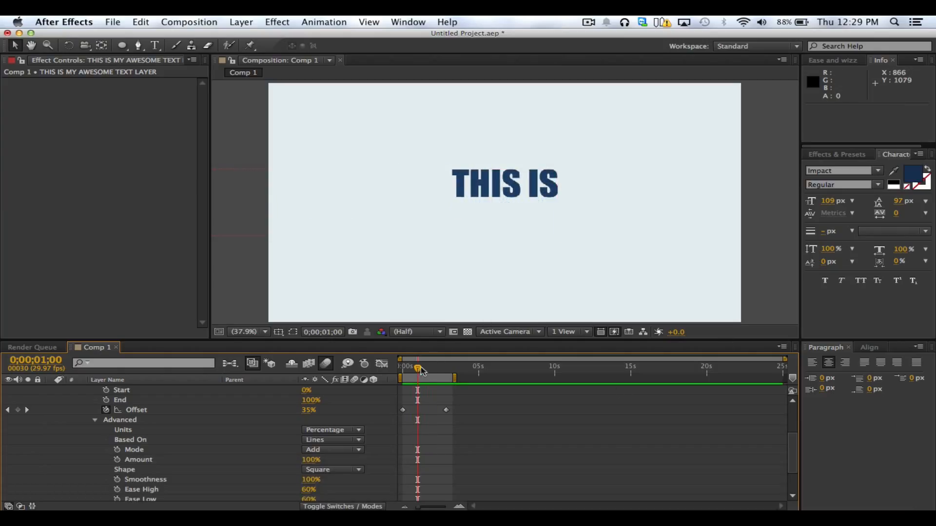
# Scrub the animation to 0;00;00;24 and review the Range Selector's Advanced settings down to Randomize Order
pyautogui.moveTo(422, 370)
pyautogui.mouseDown()
pyautogui.moveTo(404, 373)
pyautogui.moveTo(415, 373)
pyautogui.mouseUp()
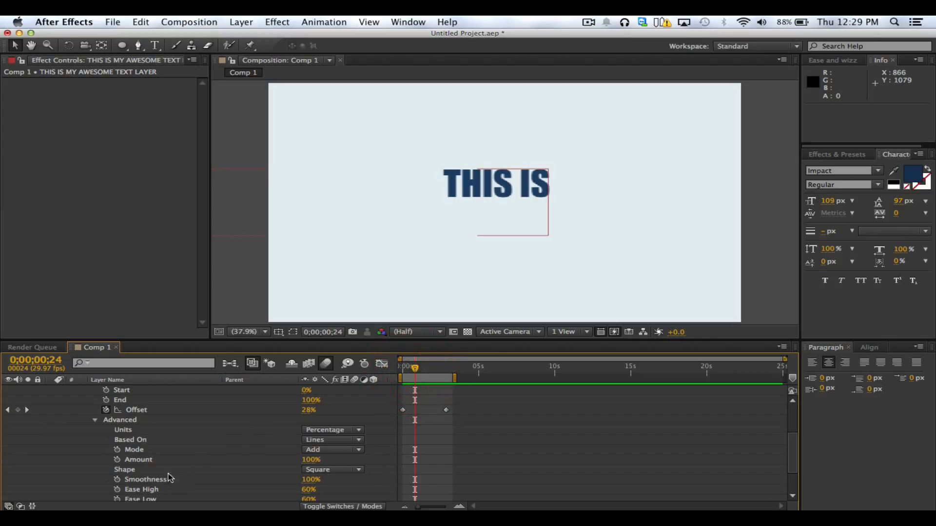
pyautogui.click(209, 420)
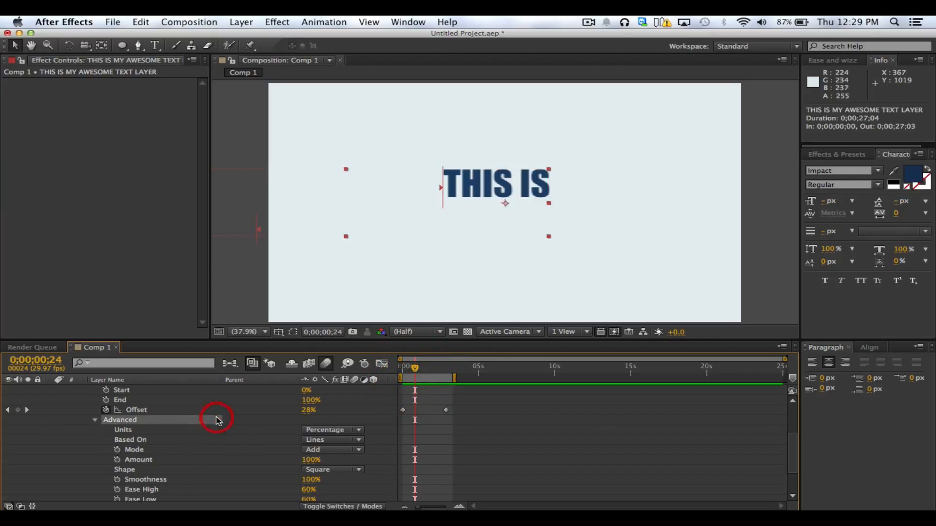
pyautogui.scroll(2, 185, 438)
pyautogui.scroll(-3, 230, 429)
pyautogui.scroll(-1, 283, 436)
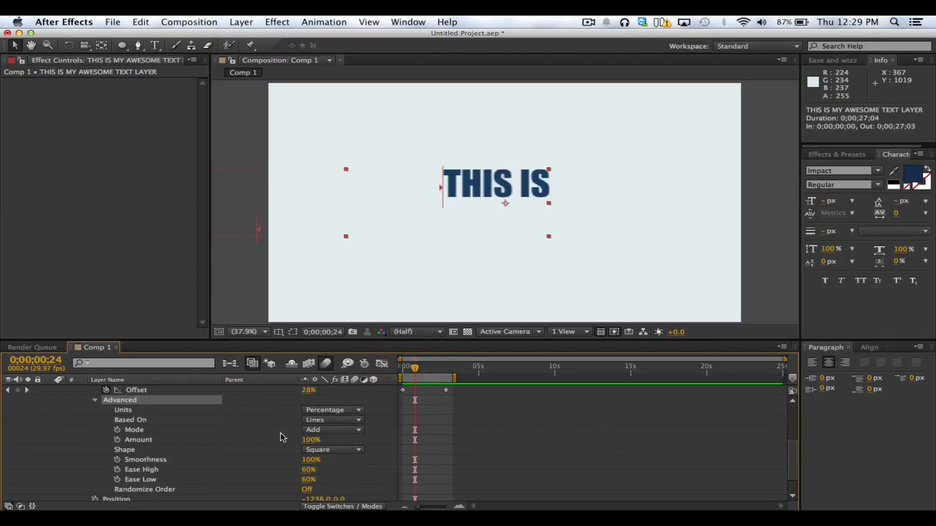
pyautogui.click(380, 472)
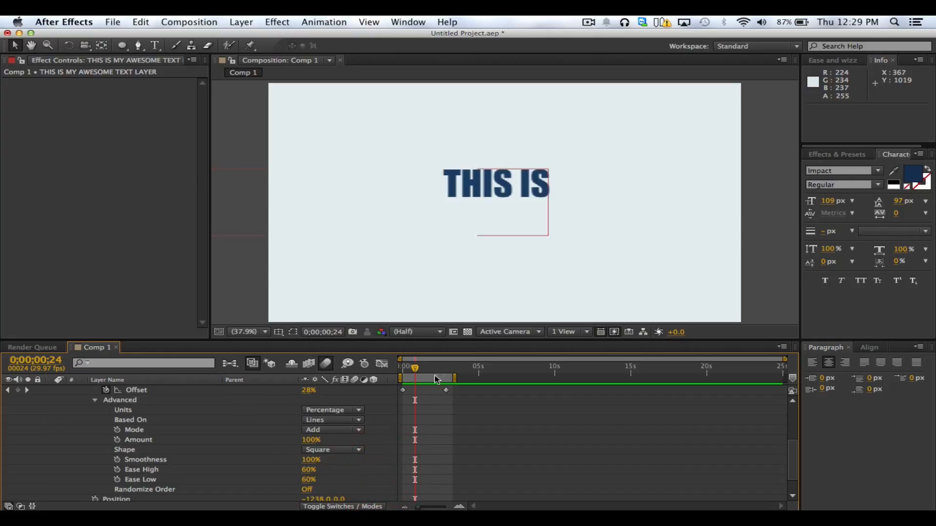
# Scrub the animation to 0;00;03;00 and back to 0;00;02;13 to examine how the last line arrives
pyautogui.moveTo(420, 369); pyautogui.dragTo(453, 370)
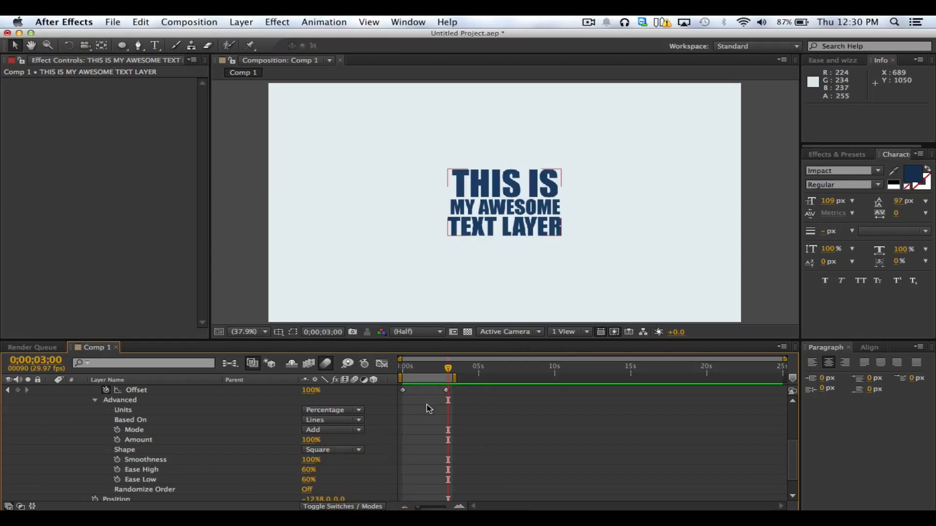
pyautogui.scroll(1, 362, 475)
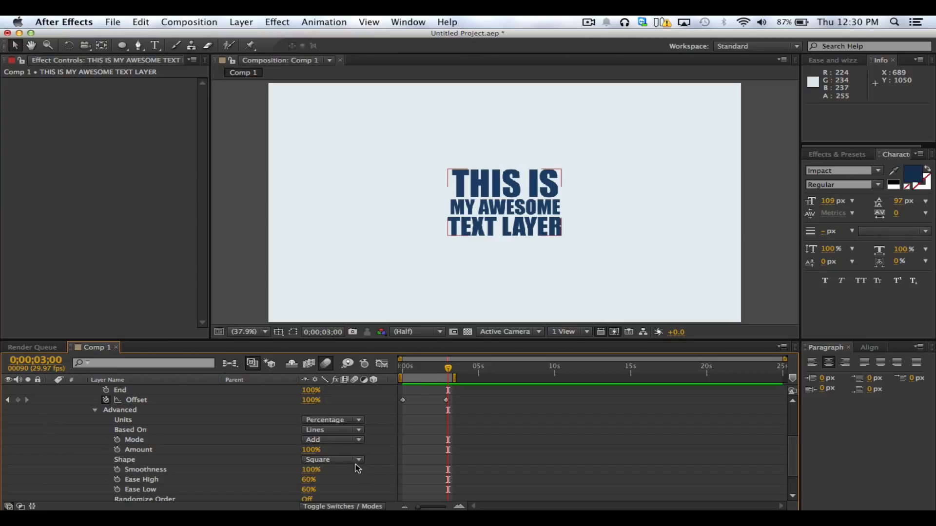
pyautogui.moveTo(443, 371)
pyautogui.mouseDown()
pyautogui.moveTo(397, 373)
pyautogui.moveTo(443, 377)
pyautogui.mouseUp()
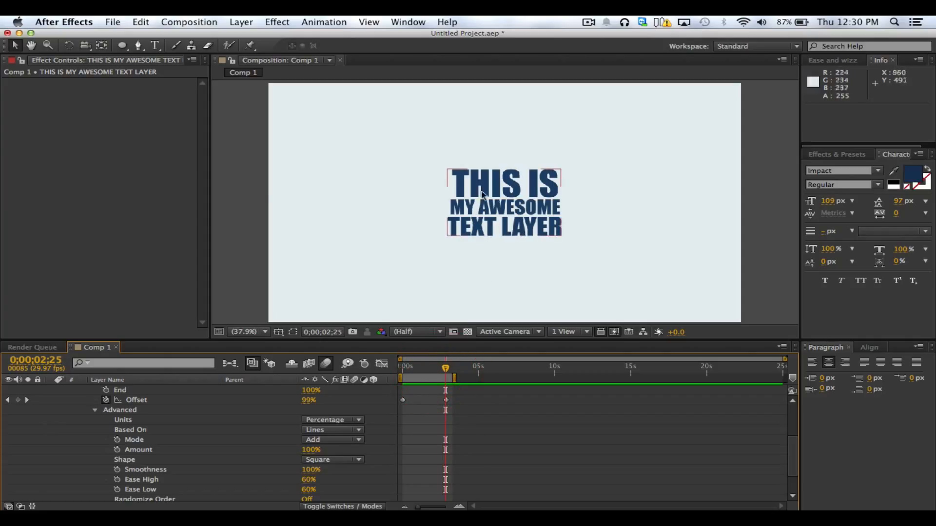
pyautogui.moveTo(437, 378)
pyautogui.mouseDown()
pyautogui.moveTo(402, 375)
pyautogui.moveTo(439, 378)
pyautogui.mouseUp()
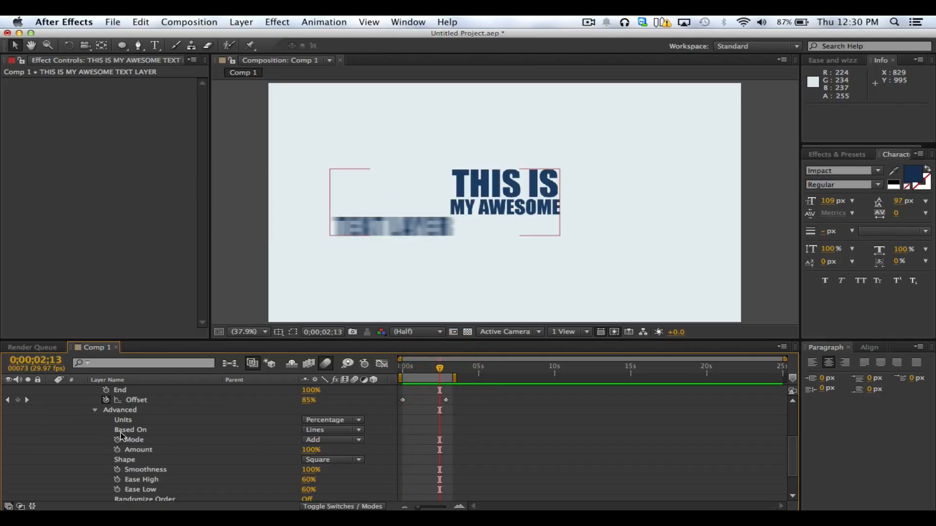
# Set the Range Selector's Mode to Subtract and swap the two Offset keyframes in time so Offset runs down to 0%
pyautogui.click(135, 440)
pyautogui.click(336, 440)
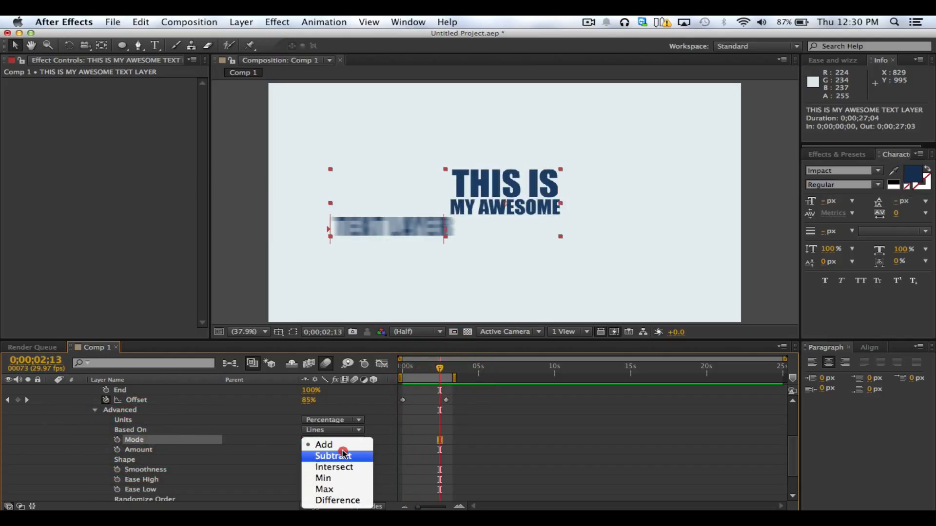
pyautogui.click(336, 454)
pyautogui.moveTo(435, 376); pyautogui.dragTo(447, 400)
pyautogui.click(131, 404)
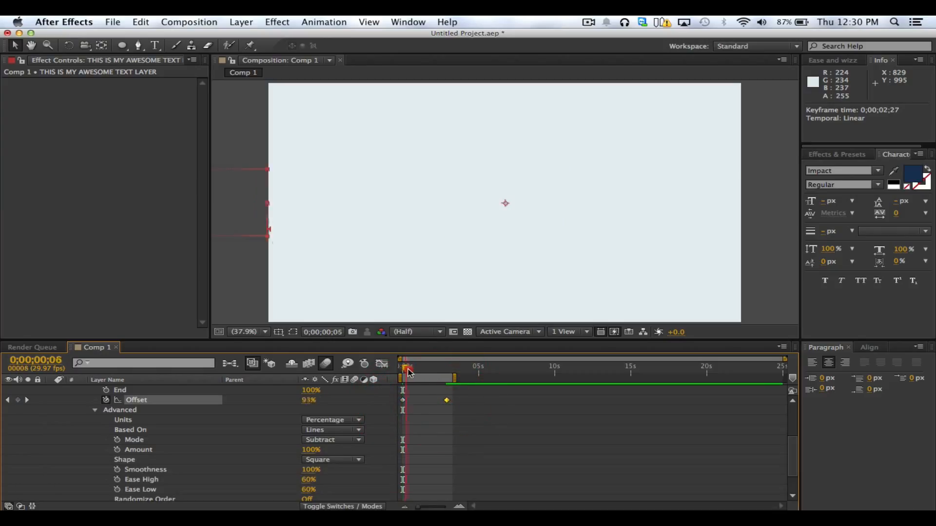
# Scrub the Subtract-mode animation to its end and back to 0;00;00;10, and look through the Mode options, keeping Subtract
pyautogui.moveTo(409, 373); pyautogui.dragTo(474, 390)
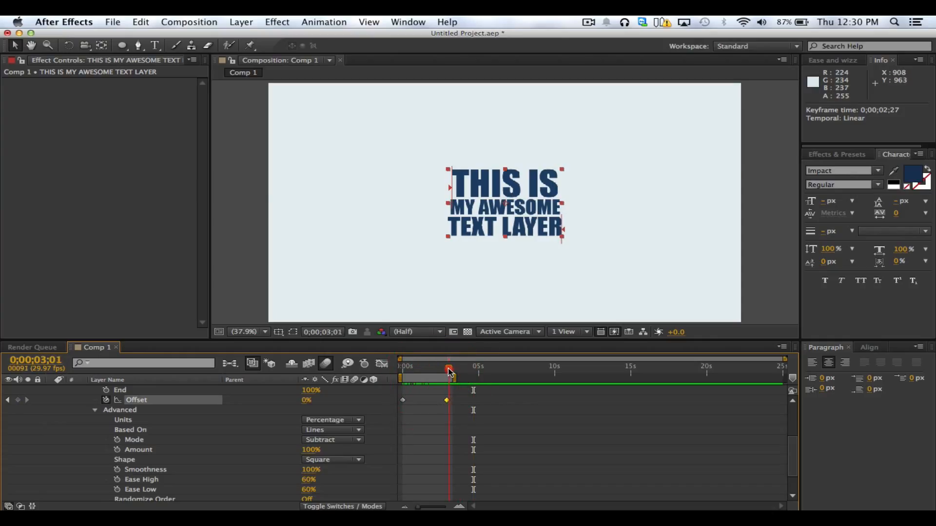
pyautogui.moveTo(446, 371); pyautogui.dragTo(407, 369)
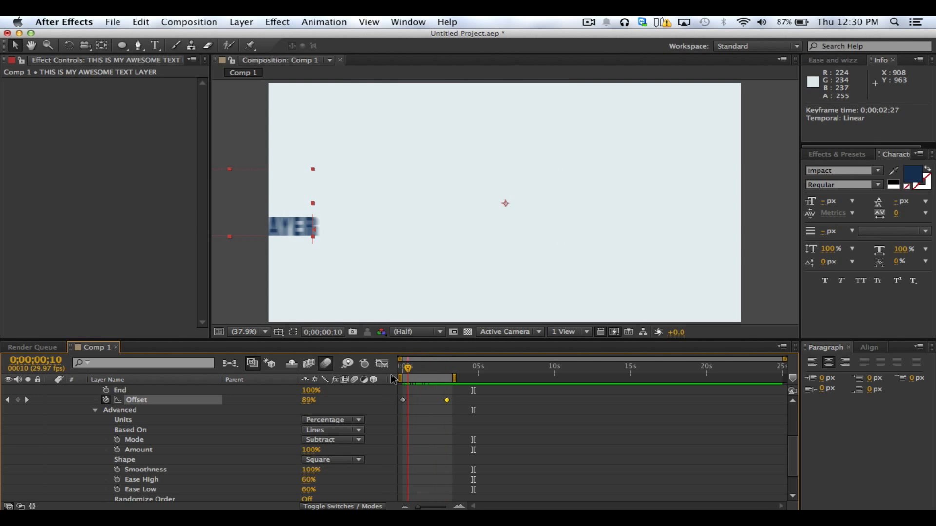
pyautogui.click(339, 440)
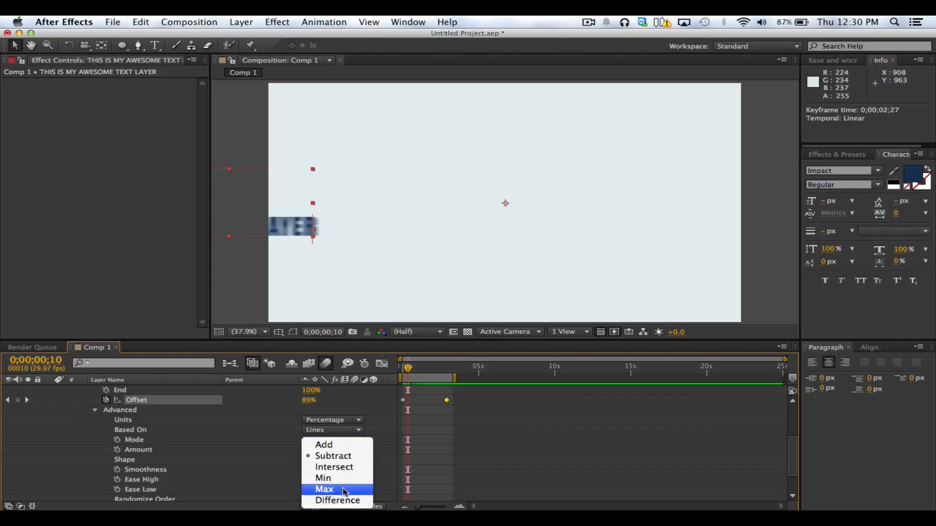
pyautogui.click(381, 464)
# Undo the Offset keyframe moves and set the Range Selector's Mode back to Add
pyautogui.press('super+z')
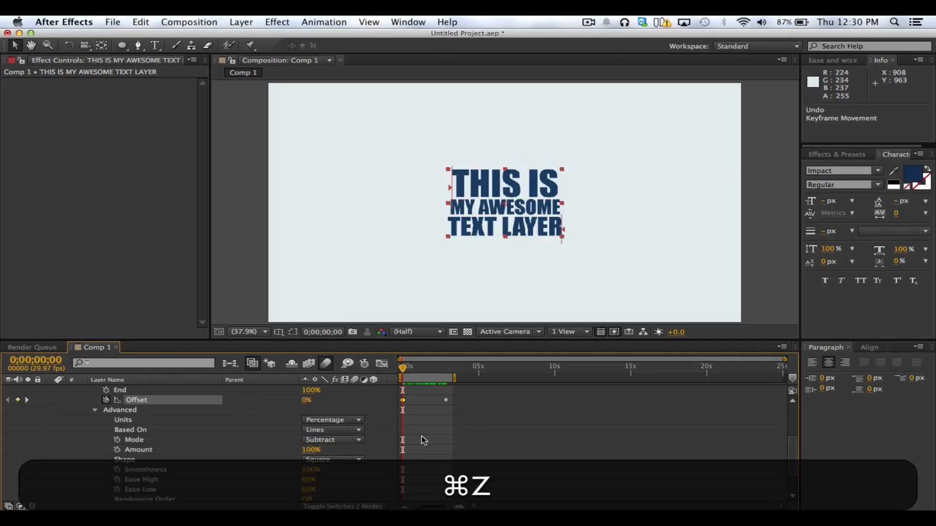
pyautogui.click(422, 405)
pyautogui.click(350, 440)
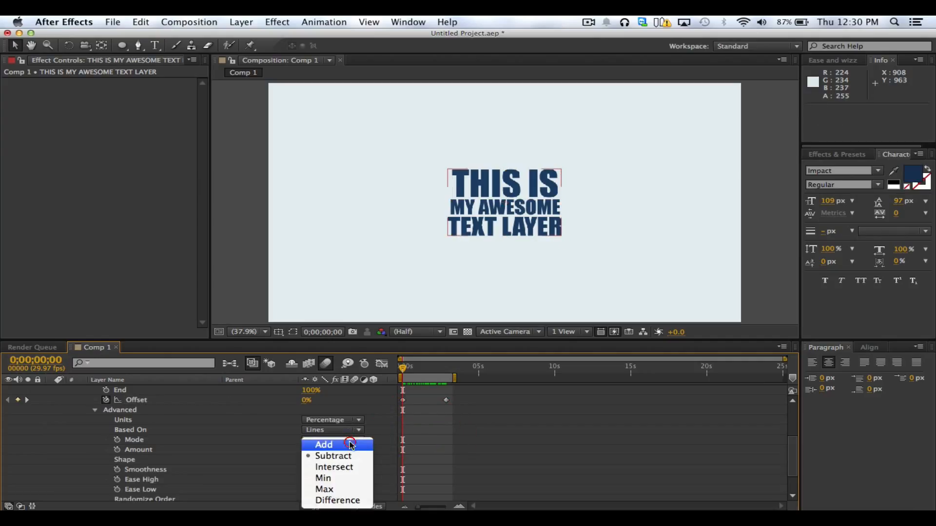
pyautogui.click(350, 444)
pyautogui.click(417, 422)
# Extend the end of the work area to just past 10 seconds and move the current time to 0;00;03;28
pyautogui.moveTo(406, 372); pyautogui.dragTo(566, 378)
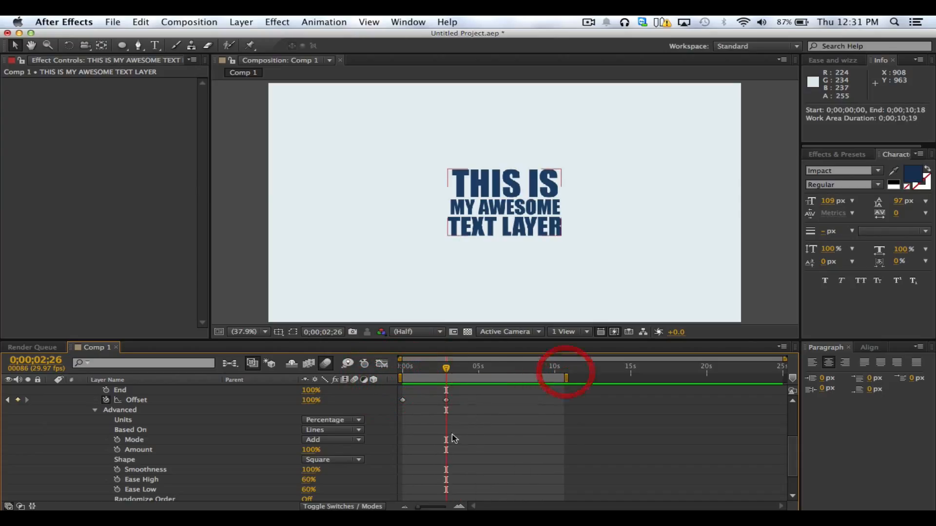
pyautogui.click(441, 388)
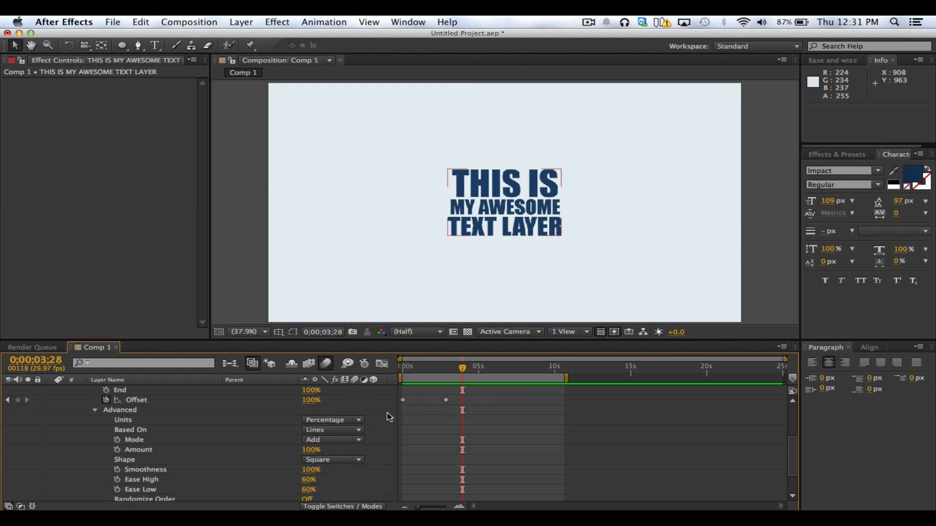
# Add a Scale property to Animator 1 and move the current time to 0;00;00;00
pyautogui.scroll(5, 385, 412)
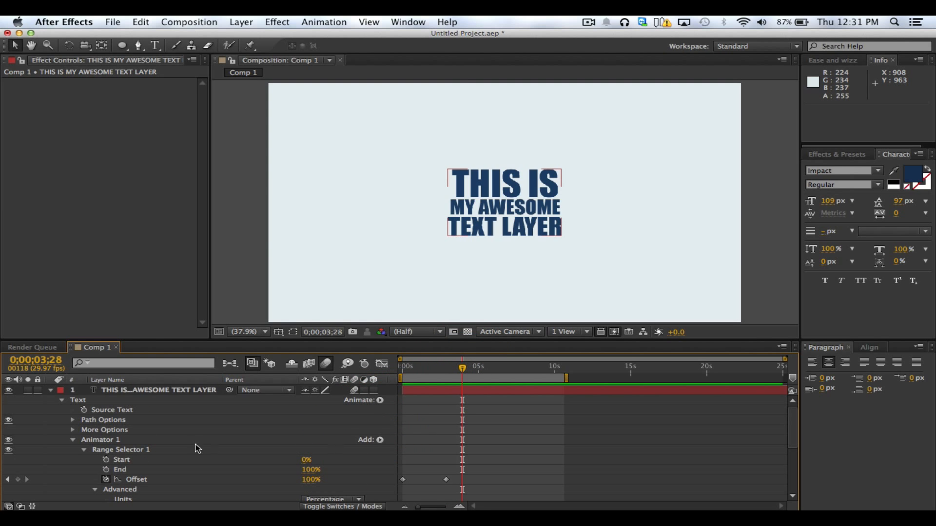
pyautogui.click(105, 441)
pyautogui.click(380, 440)
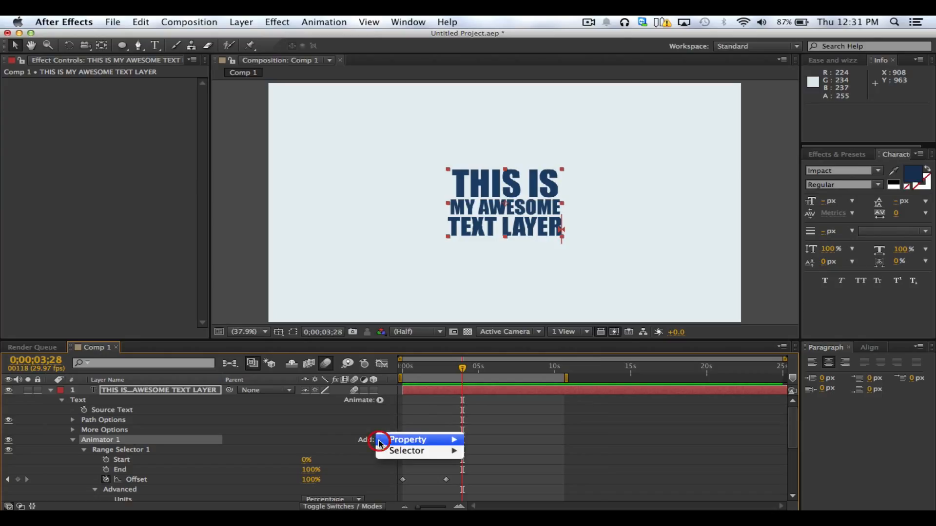
pyautogui.moveTo(414, 440)
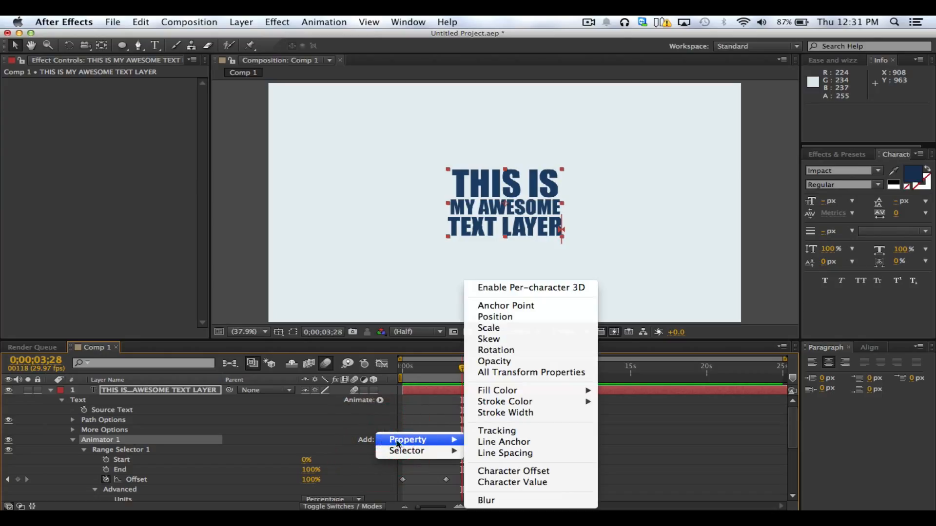
pyautogui.click(505, 328)
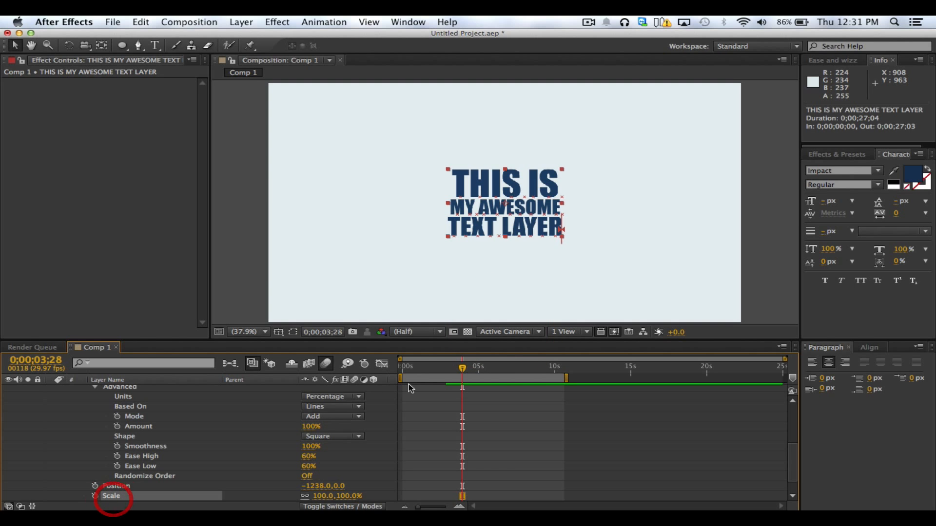
pyautogui.moveTo(458, 368); pyautogui.dragTo(403, 374)
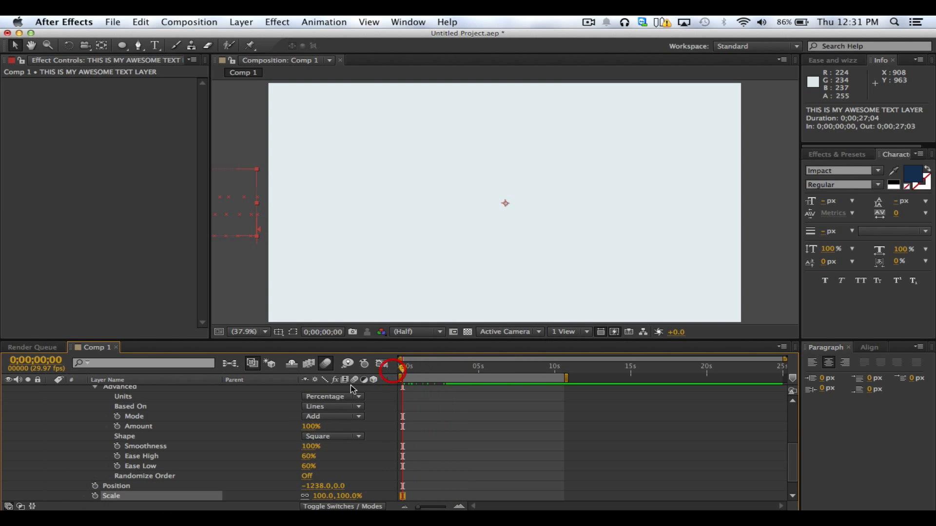
# Collapse Animator 1's Advanced and Range Selector 1 groups and select its Scale property
pyautogui.scroll(5, 258, 426)
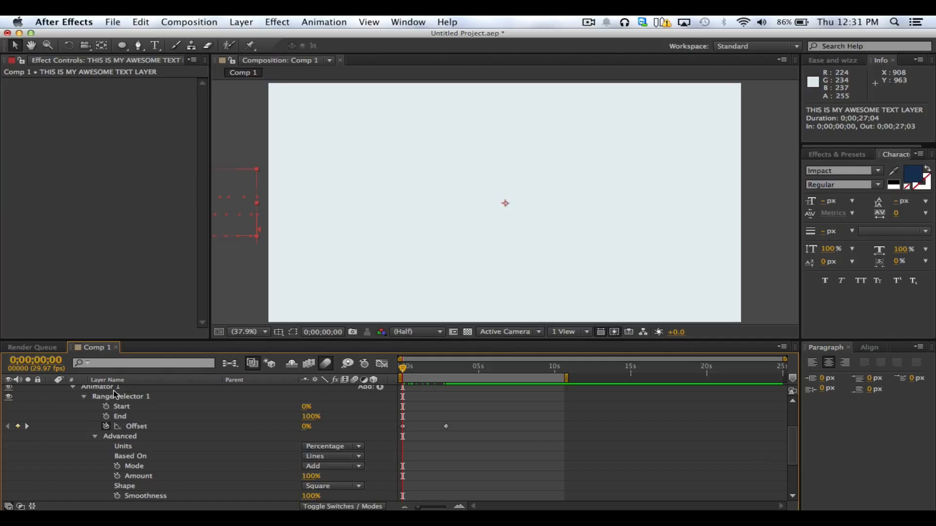
pyautogui.click(95, 437)
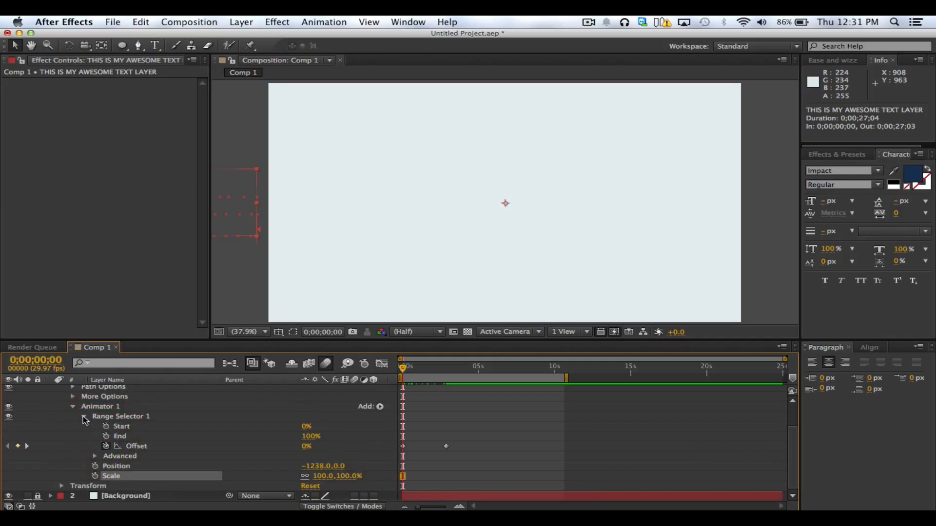
pyautogui.click(84, 417)
pyautogui.click(104, 440)
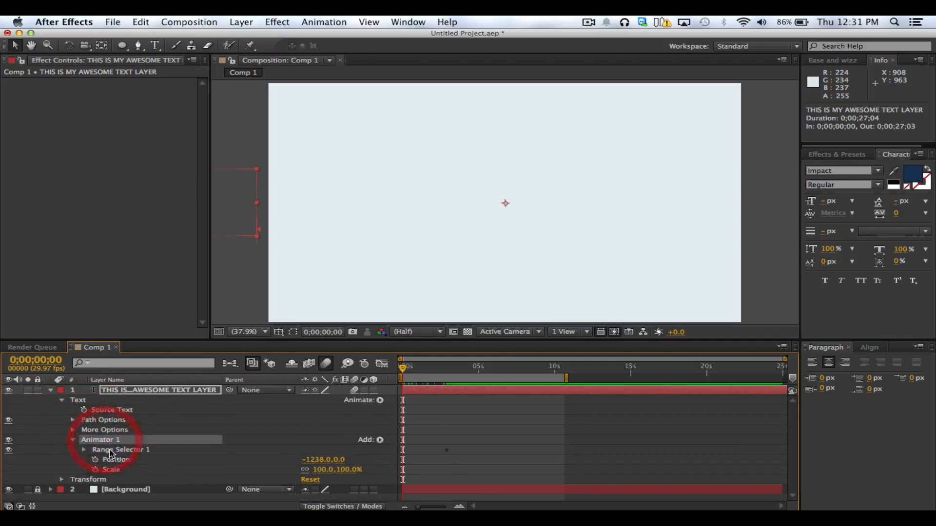
pyautogui.click(119, 460)
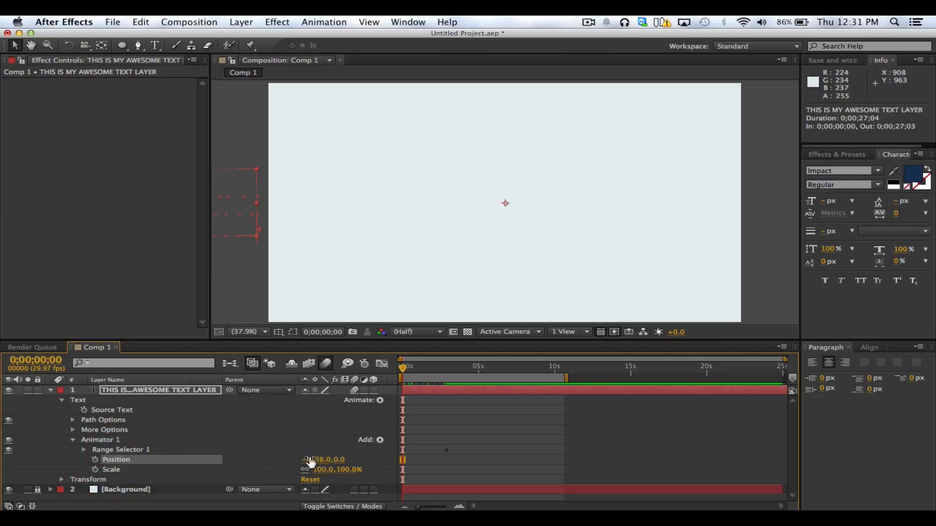
pyautogui.click(115, 470)
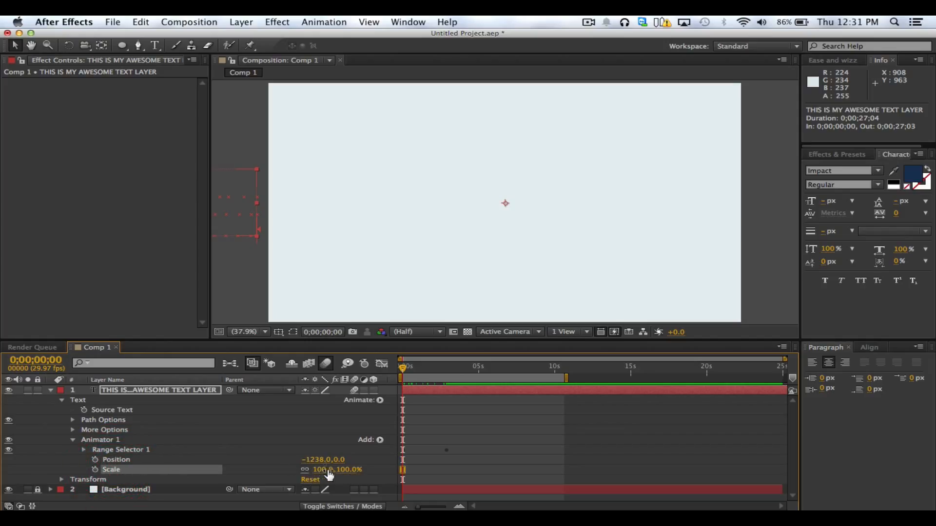
pyautogui.click(116, 460)
pyautogui.click(121, 471)
# Set Animator 1's Scale to 0% at 0;00;00;17, scrub to 0;00;02;17, and play a RAM preview of the combined animation
pyautogui.moveTo(405, 371); pyautogui.dragTo(415, 373)
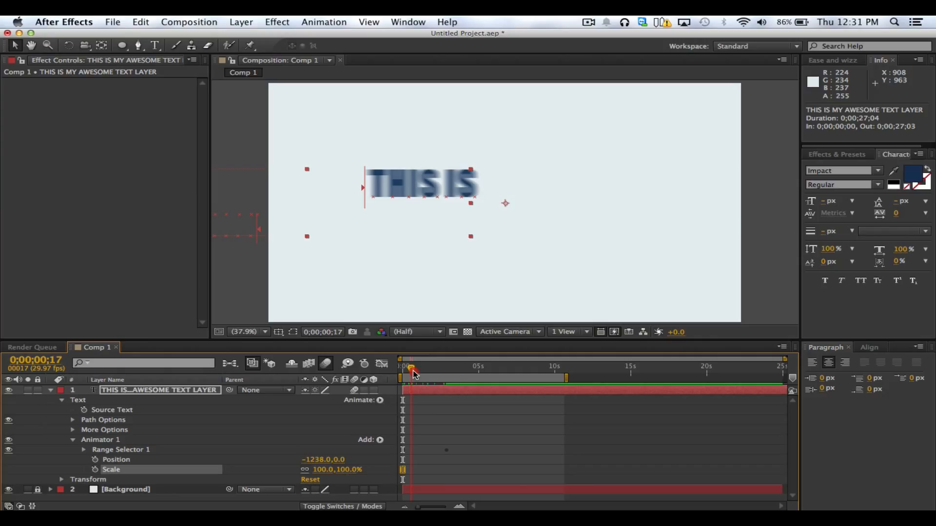
pyautogui.write('0')
pyautogui.press('Return')
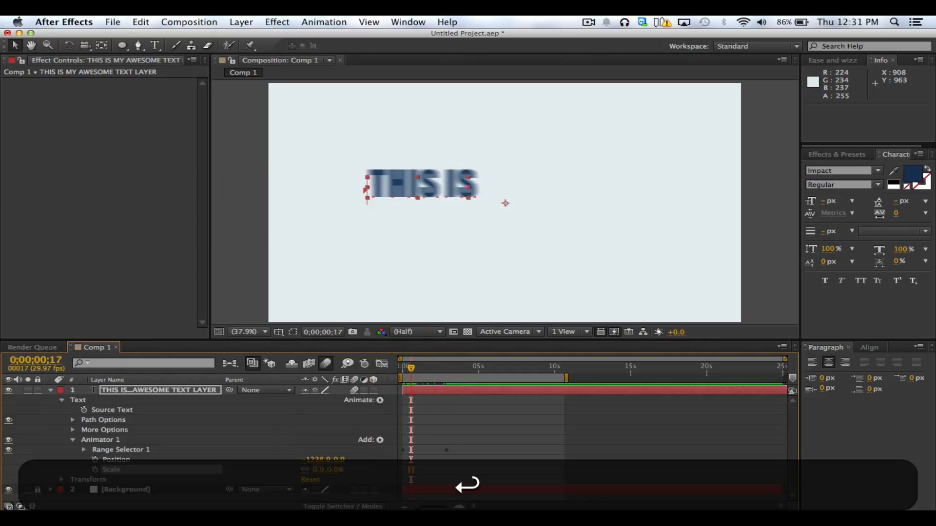
pyautogui.moveTo(418, 368); pyautogui.dragTo(449, 388)
pyautogui.hotkey('ctrl', '0')
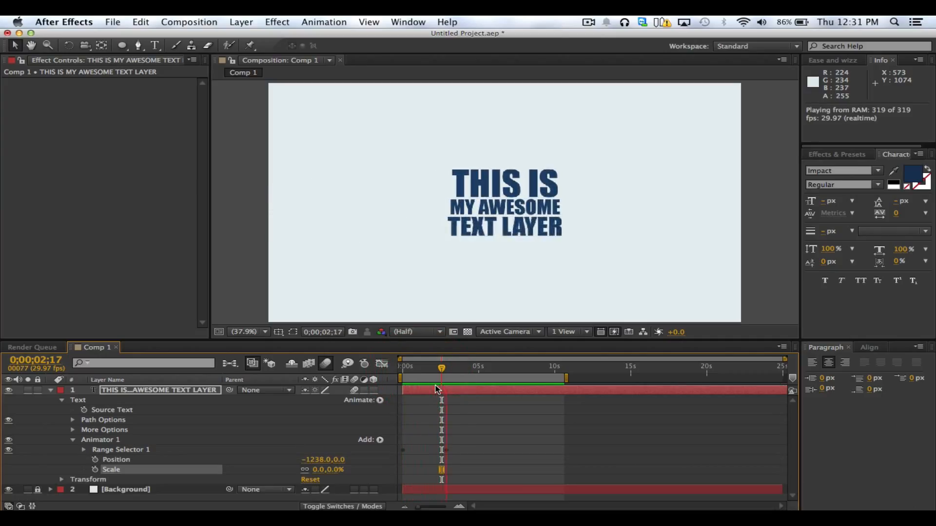
pyautogui.hotkey('ctrl', '0')
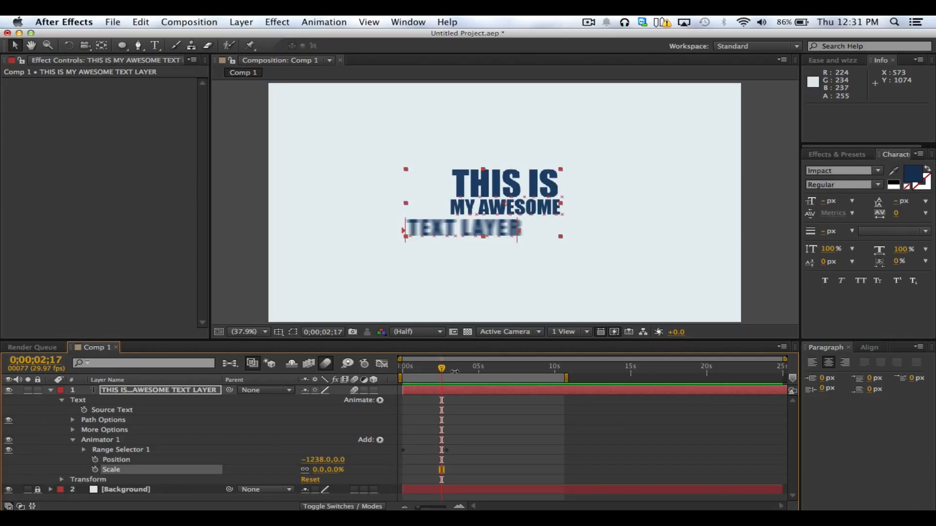
# Move the current time to 0;00;03;23 and delete the Scale property from Animator 1
pyautogui.click(459, 369)
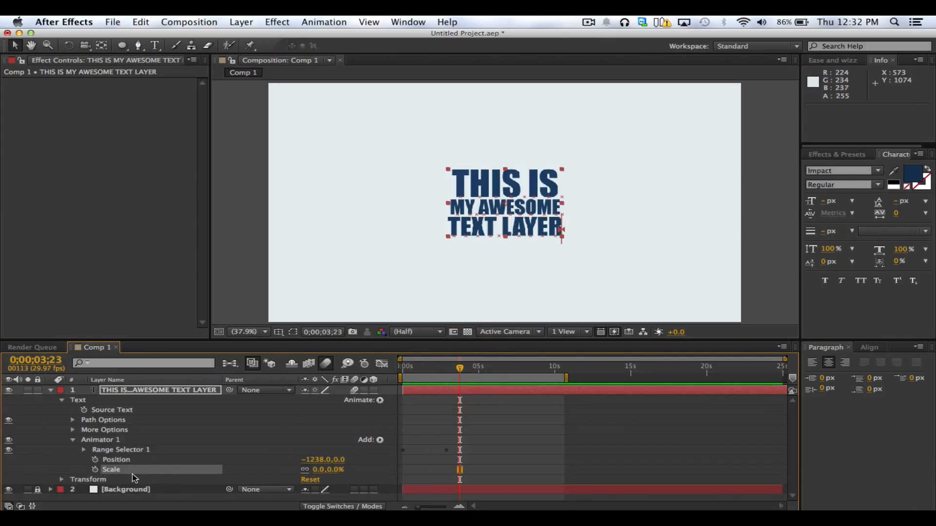
pyautogui.press('BackSpace')
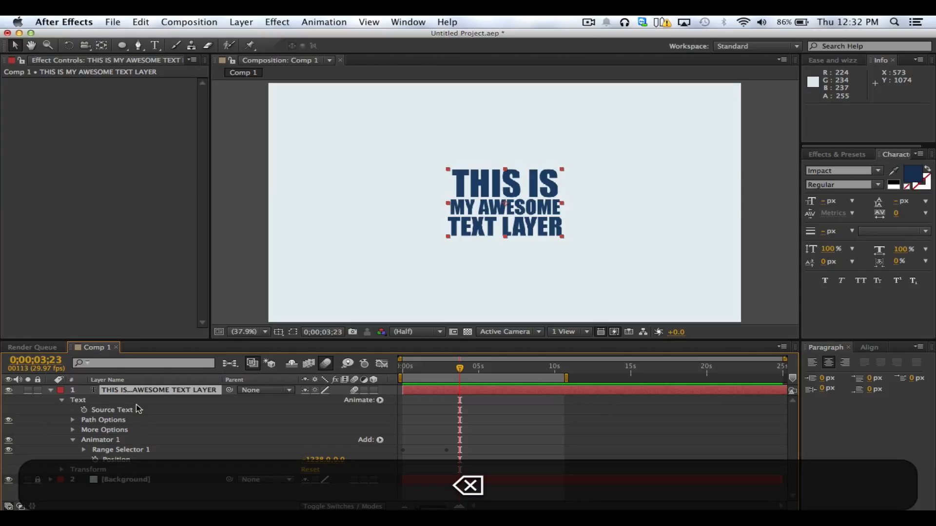
pyautogui.click(189, 495)
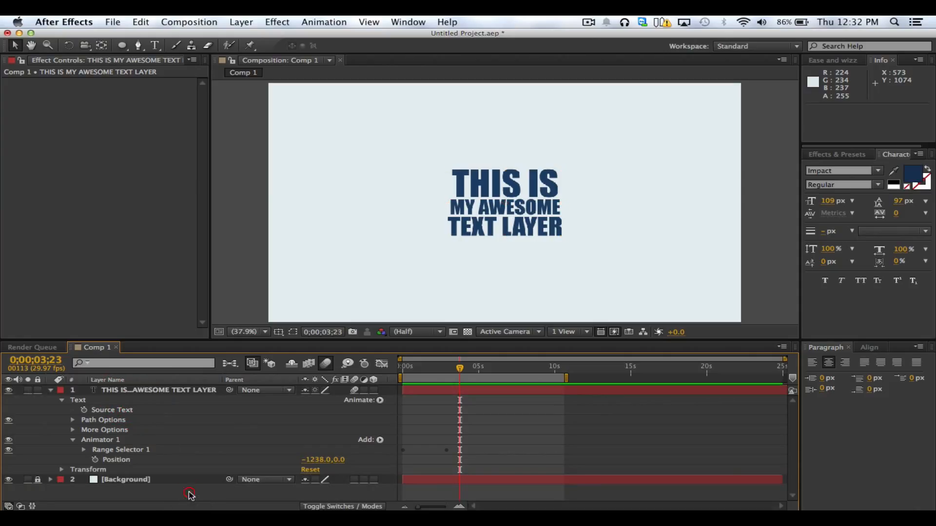
pyautogui.click(135, 490)
# Add a second text animator with a Scale property to the text layer and select its Range Selector
pyautogui.click(379, 400)
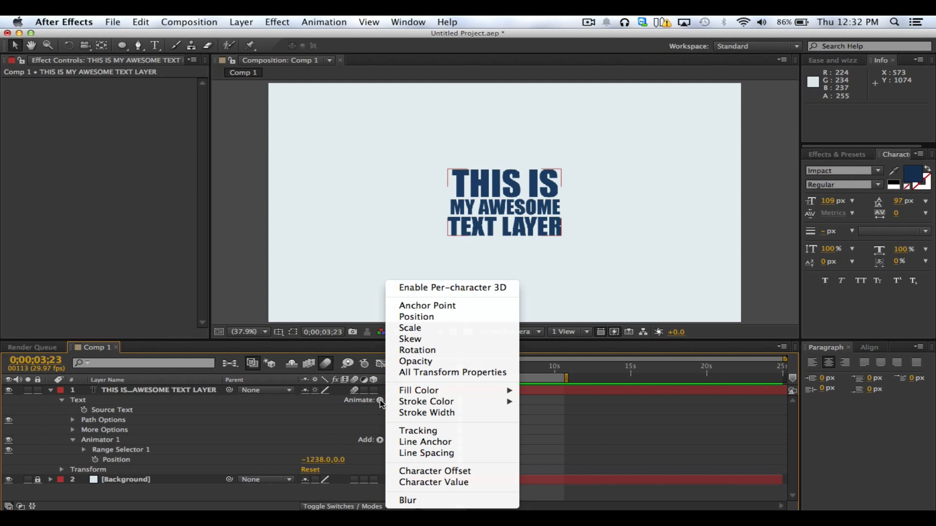
pyautogui.click(419, 328)
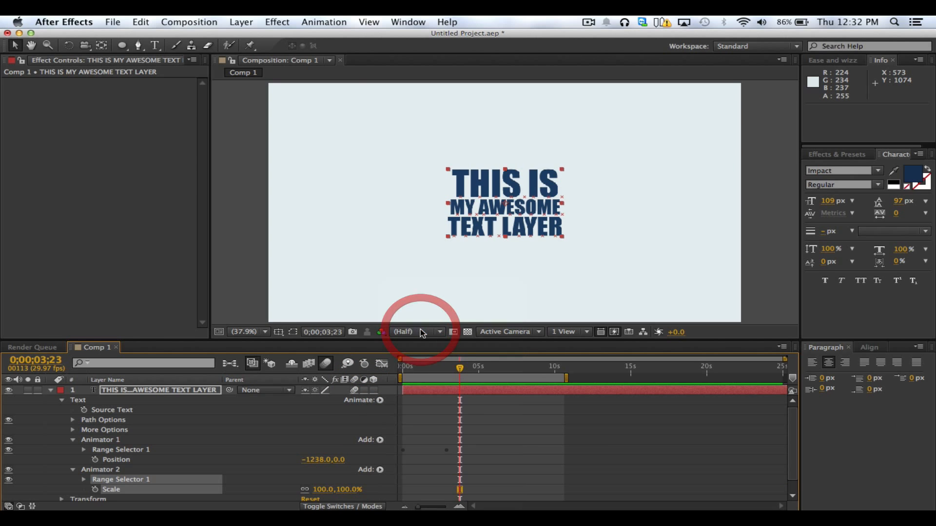
pyautogui.click(100, 469)
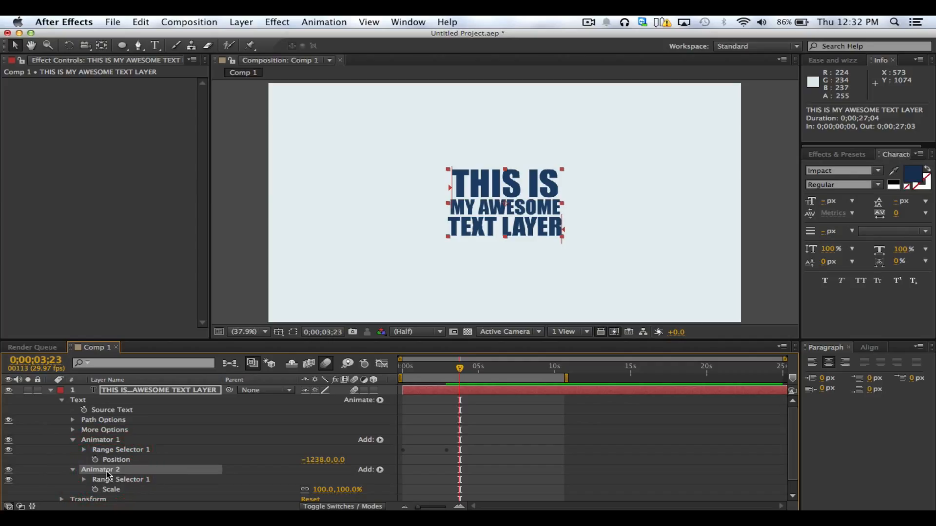
pyautogui.click(126, 450)
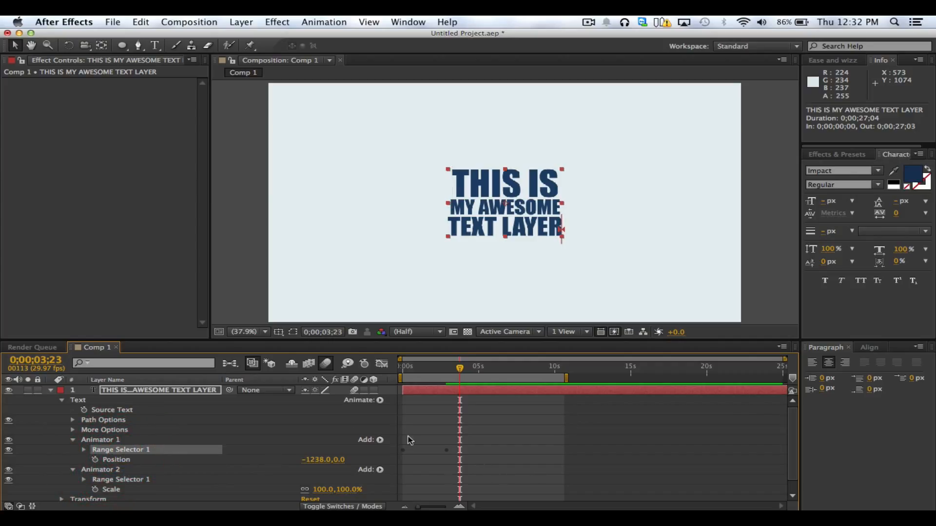
pyautogui.moveTo(451, 445); pyautogui.dragTo(518, 476)
pyautogui.click(202, 479)
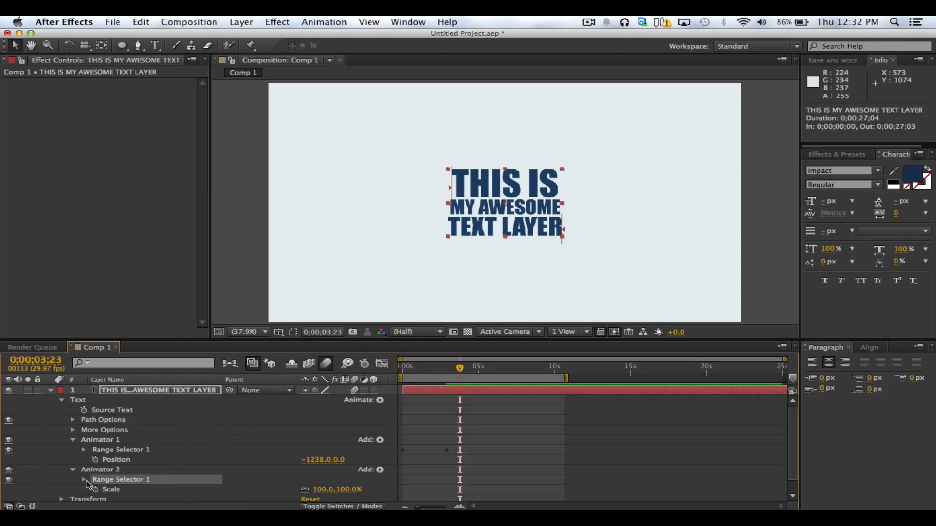
# Set Animator 2's Scale to 0% and deselect the layer
pyautogui.click(96, 490)
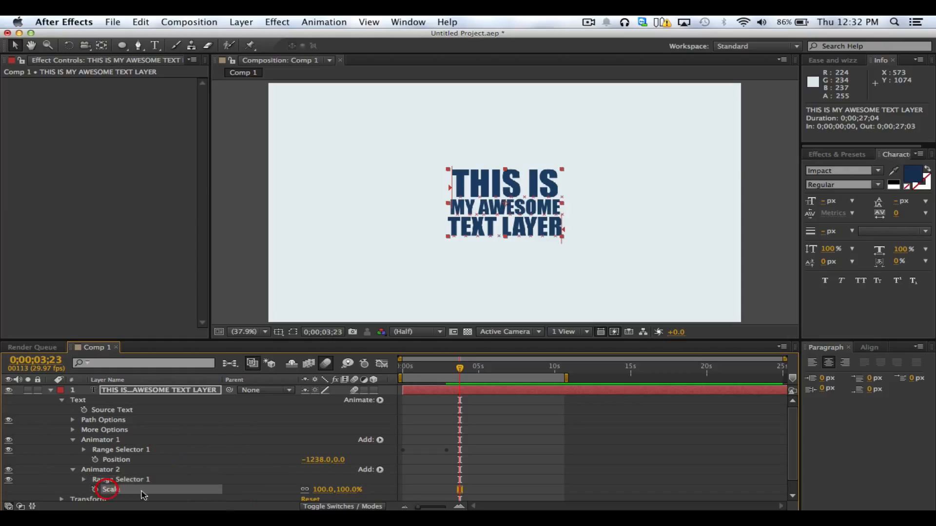
pyautogui.click(322, 490)
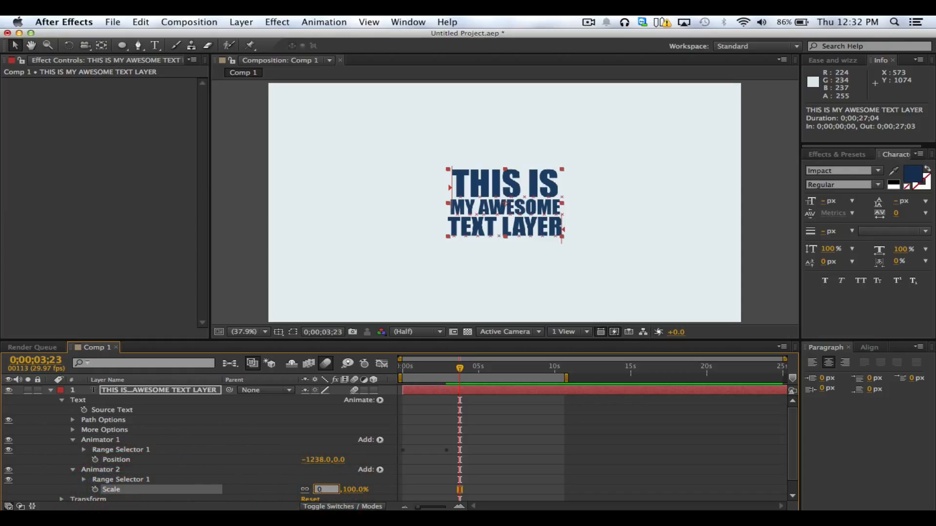
pyautogui.press('Return')
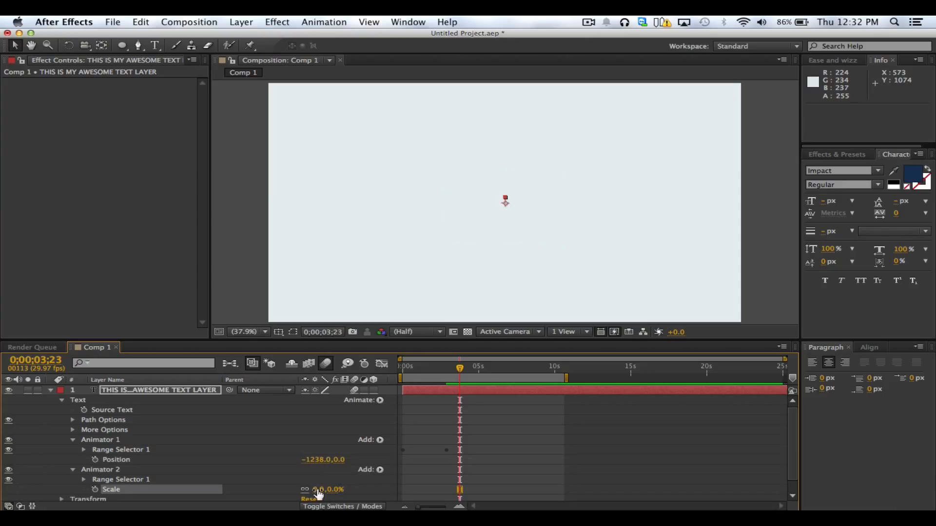
pyautogui.click(375, 482)
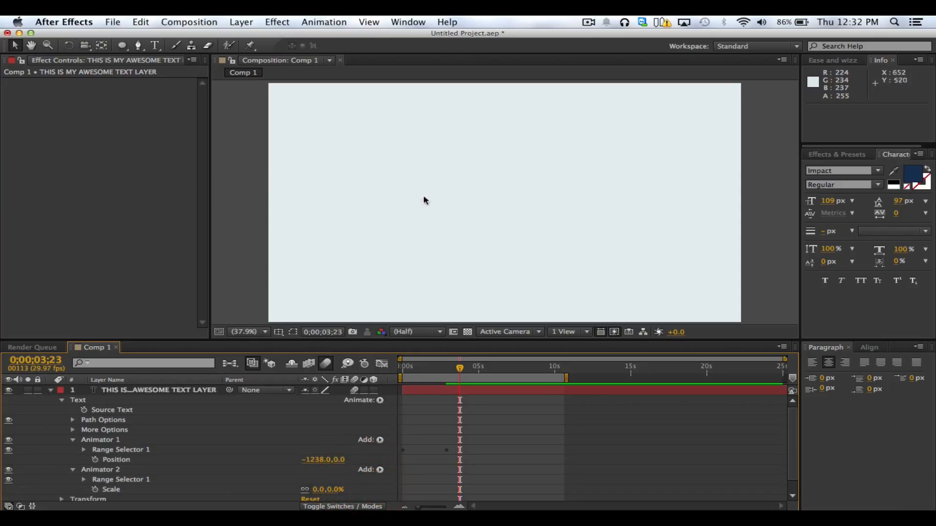
# Keyframe the Offset of Animator 2's Range Selector at 0;00;03;23 and add a second 0% keyframe at 0;00;07;02
pyautogui.click(84, 479)
pyautogui.click(207, 485)
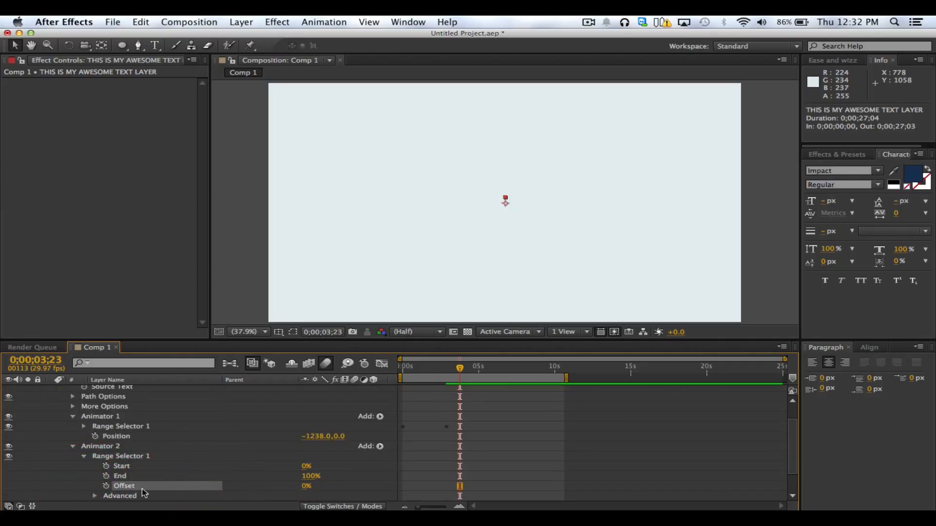
pyautogui.click(106, 486)
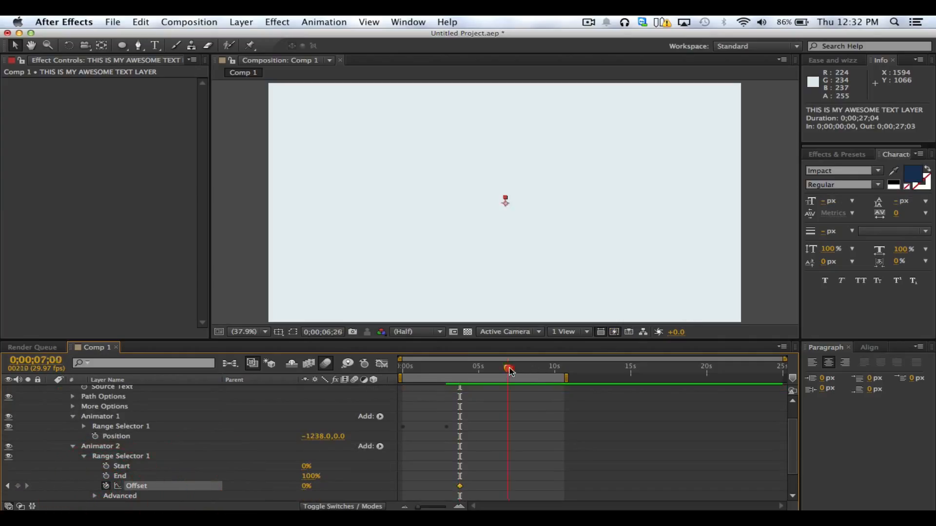
pyautogui.moveTo(509, 370); pyautogui.dragTo(511, 369)
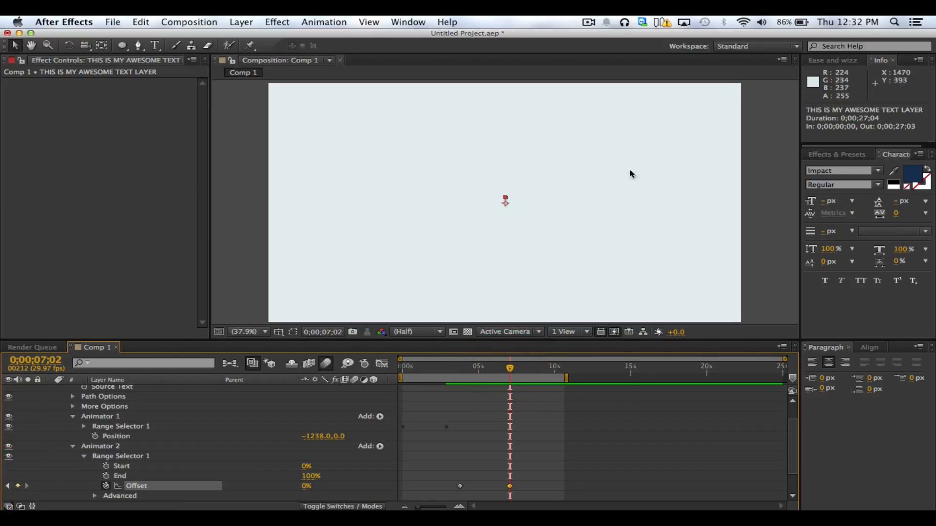
pyautogui.click(510, 486)
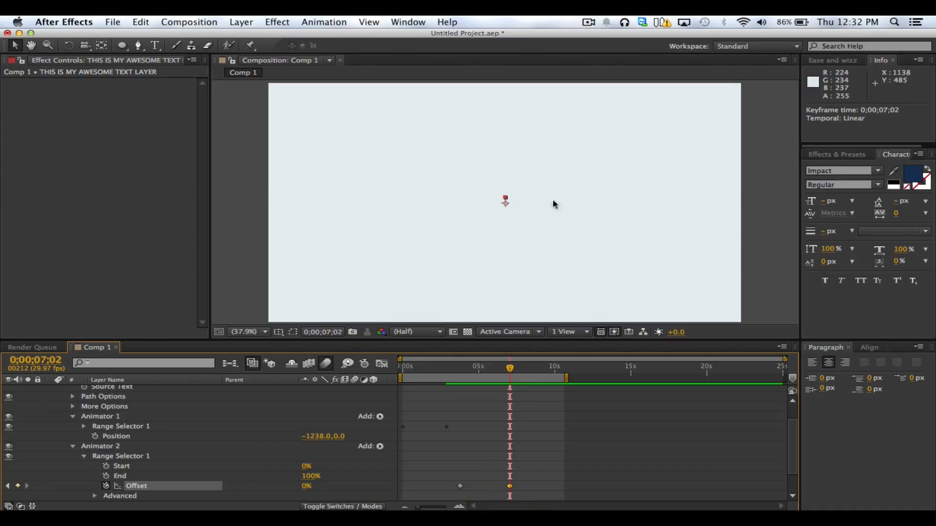
# Set Animator 2's Offset to 100% at 0;00;03;23 and scrub the scale animation to 0;00;05;08
pyautogui.keyDown('shift'); pyautogui.click(459, 377); pyautogui.keyUp('shift')
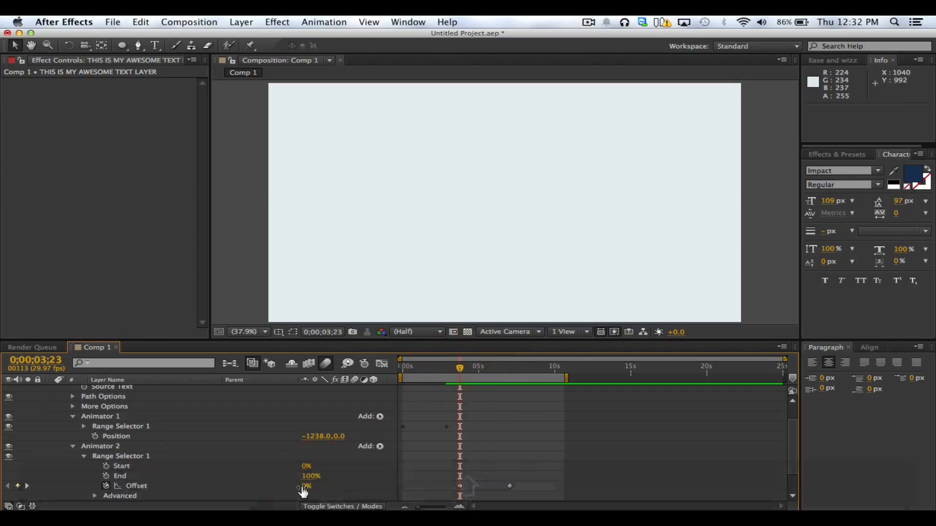
pyautogui.moveTo(303, 491); pyautogui.dragTo(373, 484)
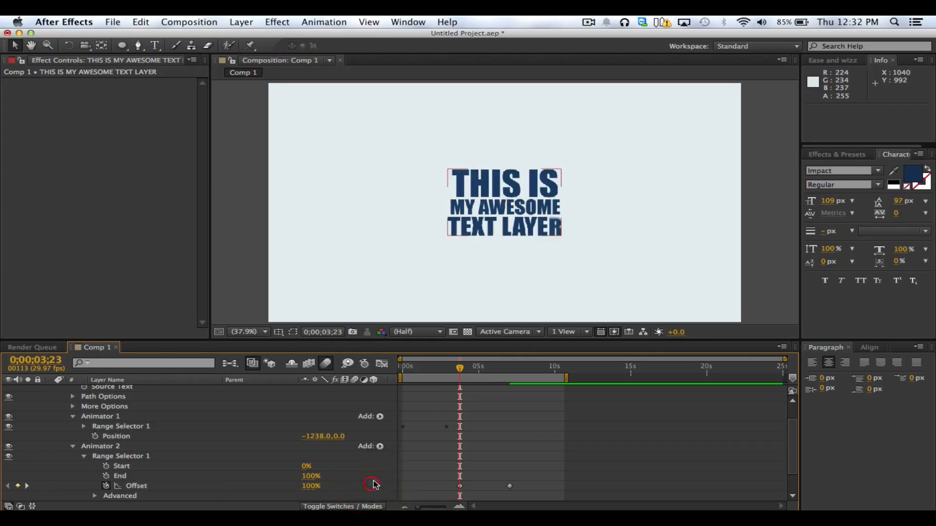
pyautogui.moveTo(460, 369)
pyautogui.mouseDown()
pyautogui.moveTo(407, 369)
pyautogui.moveTo(460, 372)
pyautogui.mouseUp()
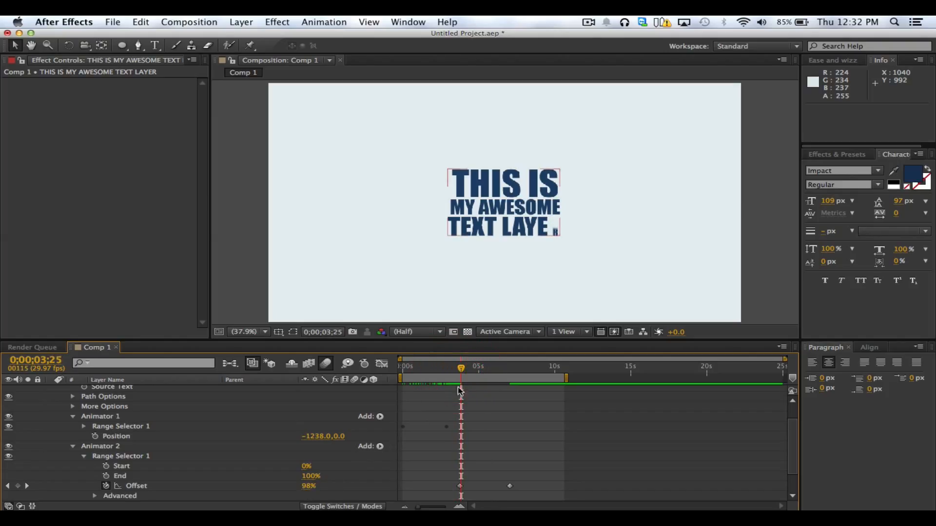
pyautogui.moveTo(462, 373); pyautogui.dragTo(482, 385)
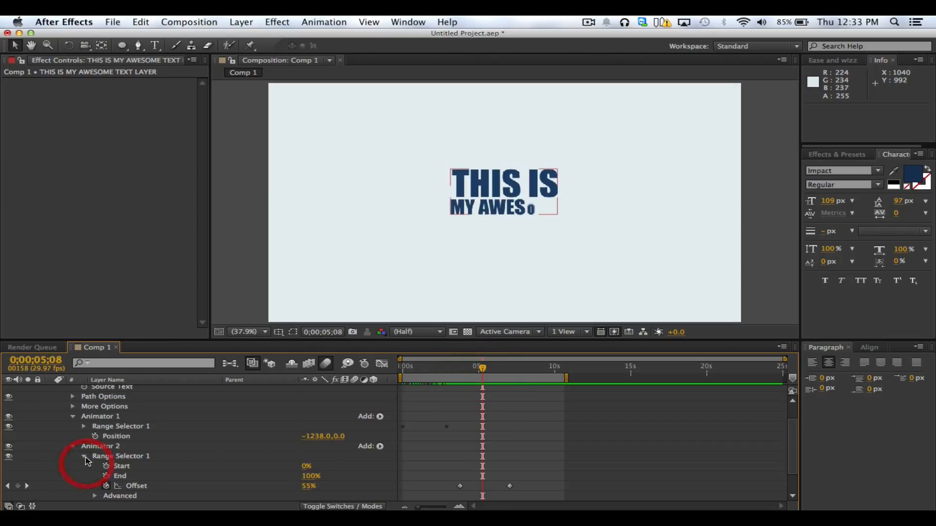
# Set Based On to Words in Animator 2's Advanced options and scrub the animation to 0;00;04;08
pyautogui.click(95, 497)
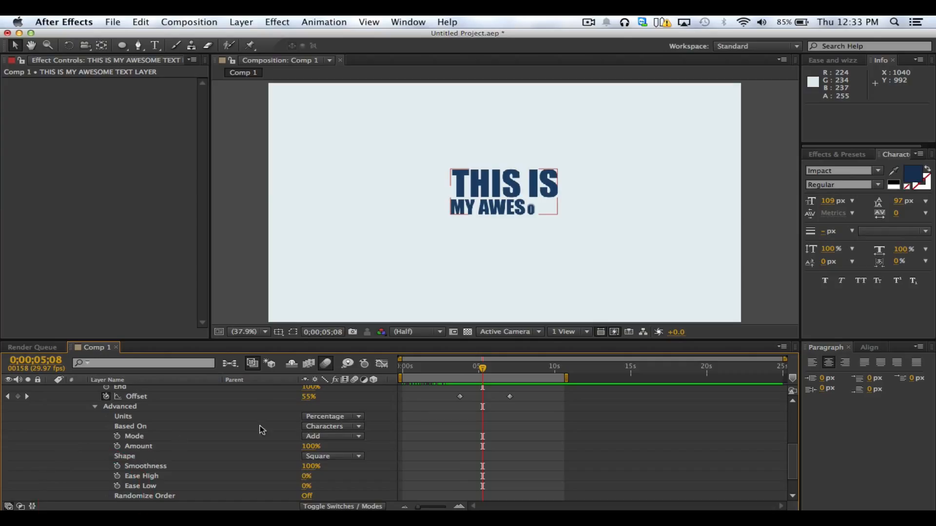
pyautogui.click(317, 429)
pyautogui.click(322, 461)
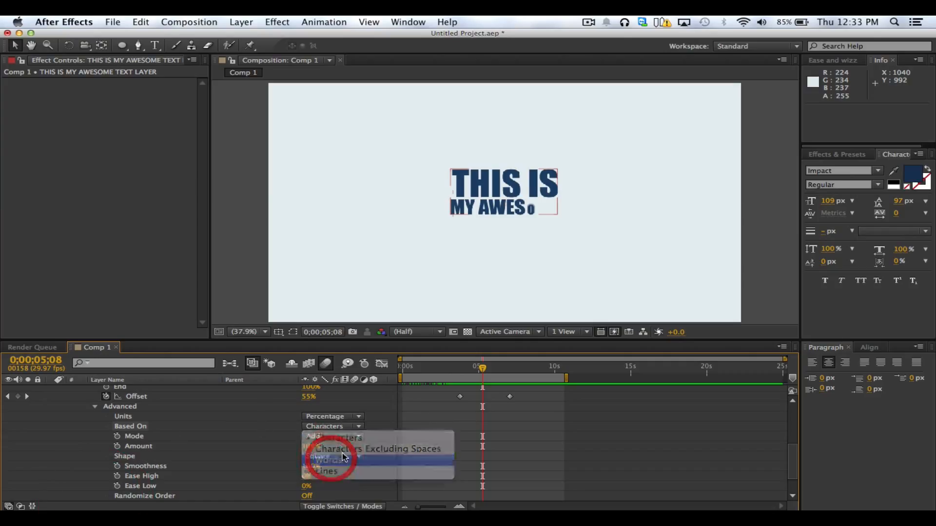
pyautogui.moveTo(463, 369)
pyautogui.mouseDown()
pyautogui.moveTo(456, 368)
pyautogui.moveTo(468, 371)
pyautogui.mouseUp()
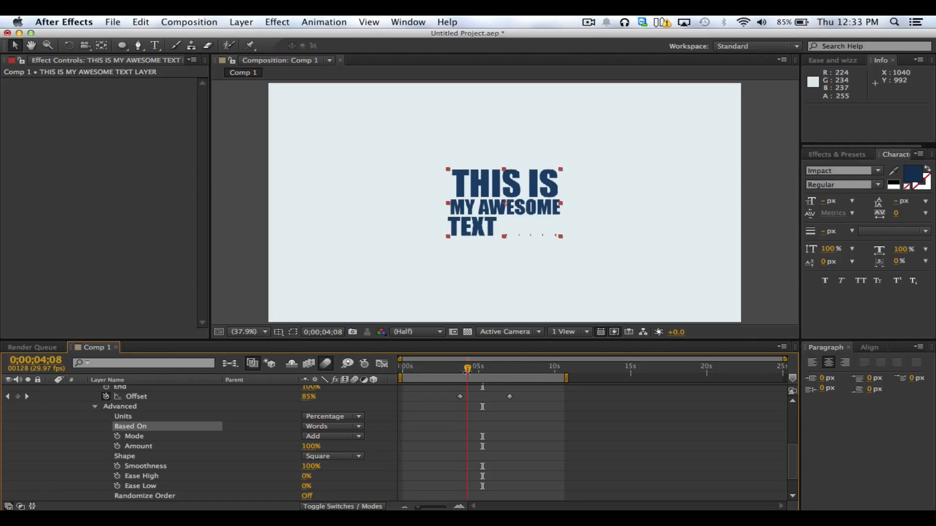
# Zoom the composition to 200% on the word LAYER and examine how its letters scale around 0;00;04;06
pyautogui.scroll(2, 513, 290)
pyautogui.click(542, 292)
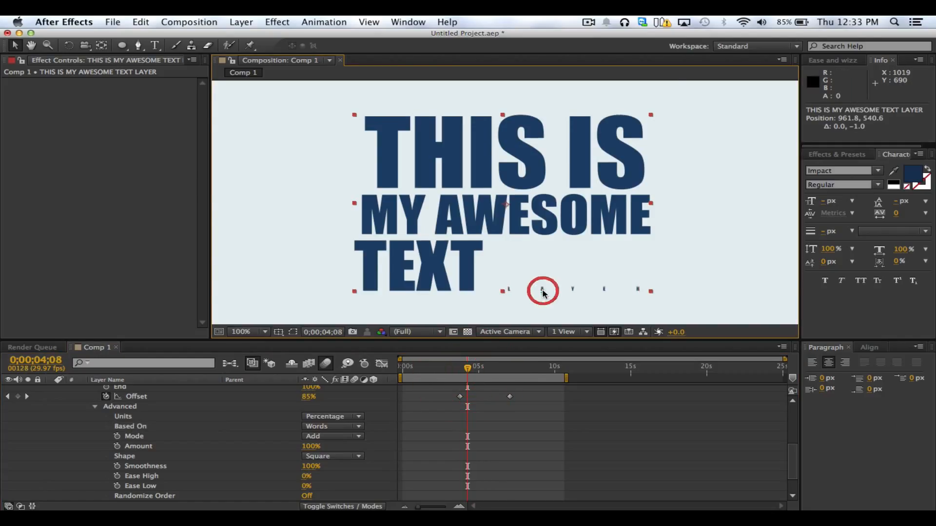
pyautogui.press('space')
pyautogui.moveTo(560, 291); pyautogui.dragTo(476, 209)
pyautogui.scroll(1, 512, 257)
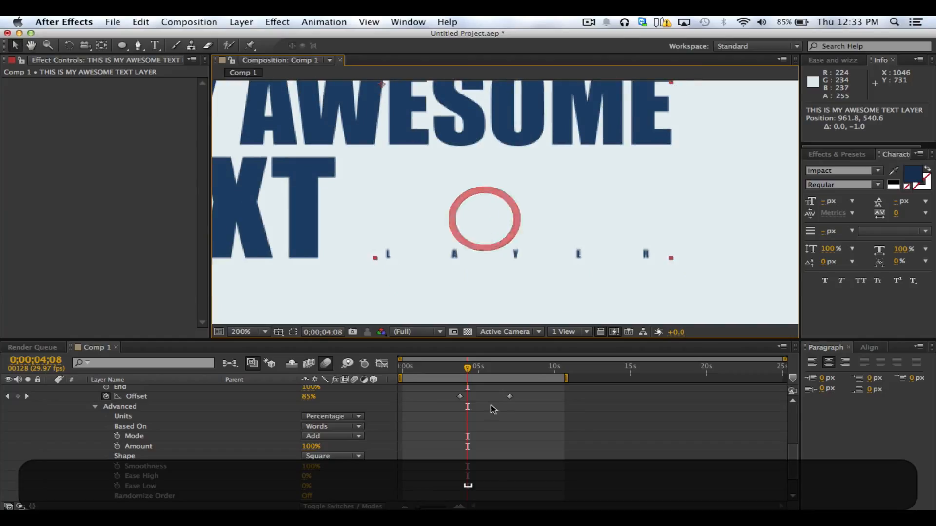
pyautogui.moveTo(467, 372); pyautogui.dragTo(465, 371)
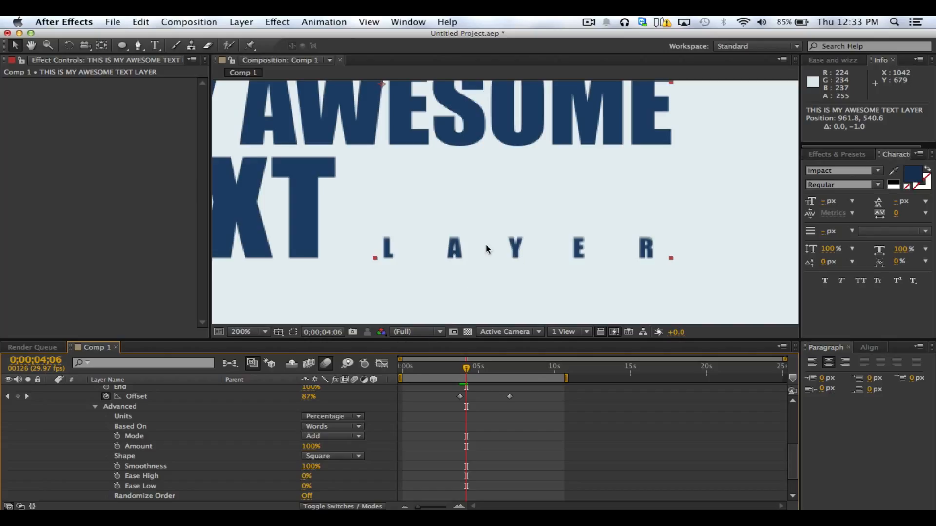
pyautogui.click(384, 420)
pyautogui.scroll(1, 384, 420)
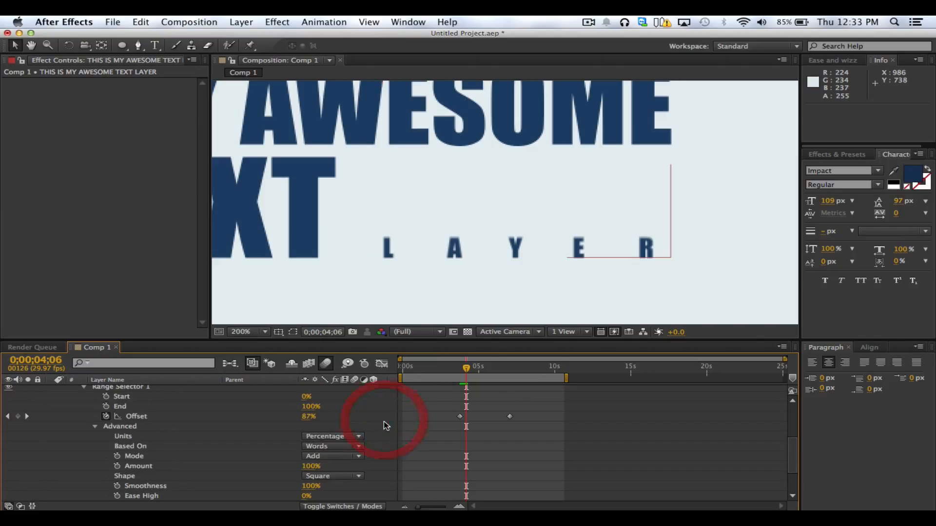
# Collapse Animator 2's Advanced options and expand the text layer's More Options to reach Anchor Point Grouping
pyautogui.click(96, 427)
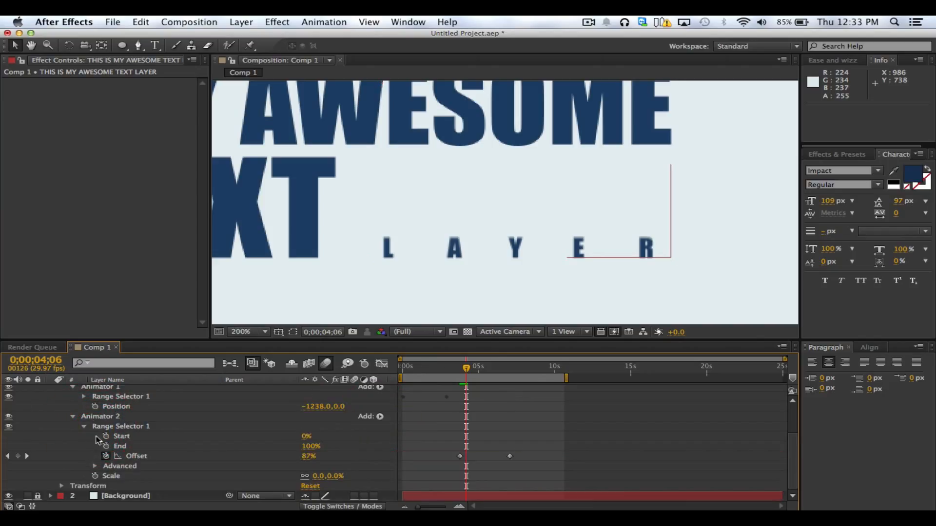
pyautogui.click(146, 445)
pyautogui.scroll(3, 68, 458)
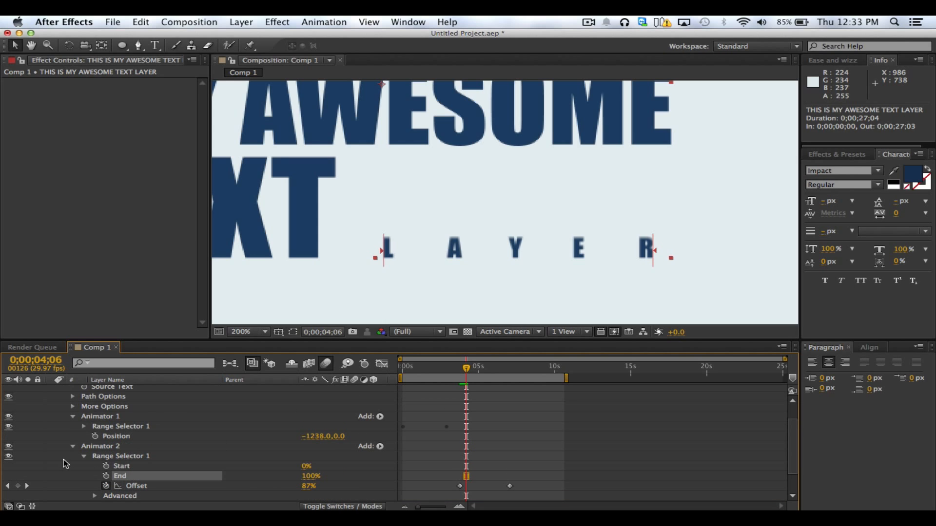
pyautogui.click(73, 407)
pyautogui.click(131, 416)
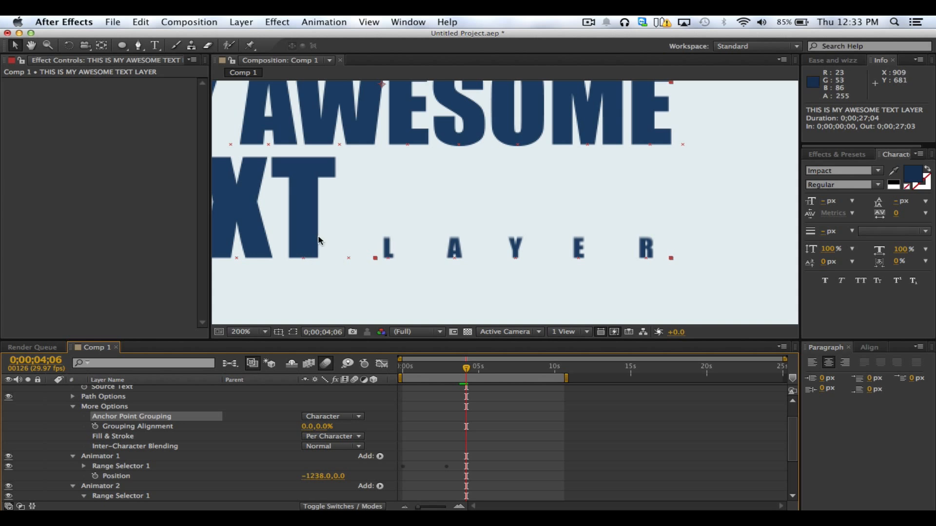
# Examine the anchor points beneath the individual letters and the available Anchor Point Grouping choices
pyautogui.press('space')
pyautogui.moveTo(338, 204); pyautogui.dragTo(460, 298)
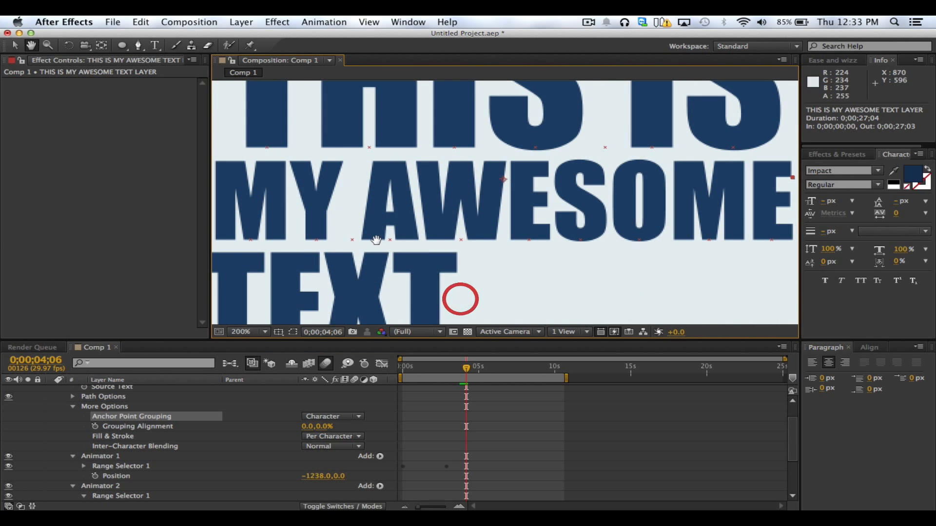
pyautogui.moveTo(540, 210); pyautogui.dragTo(500, 190)
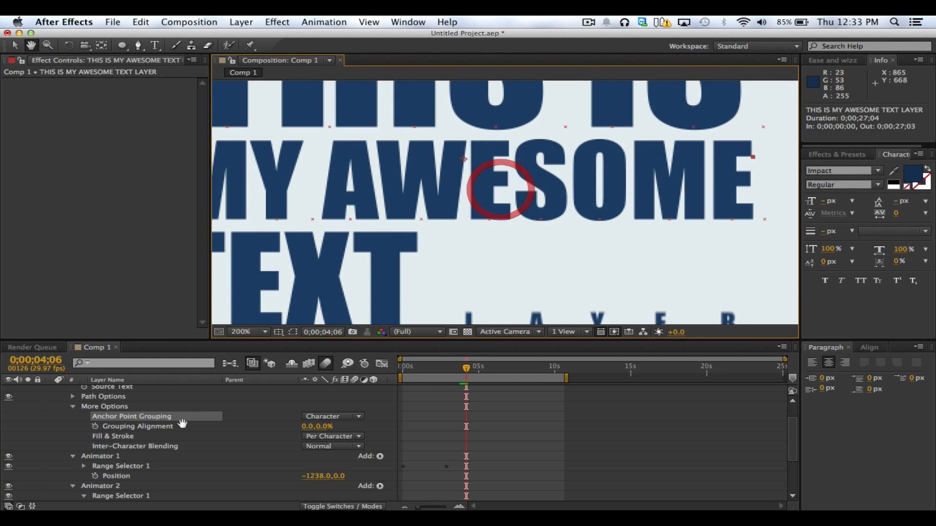
pyautogui.click(144, 420)
pyautogui.click(343, 417)
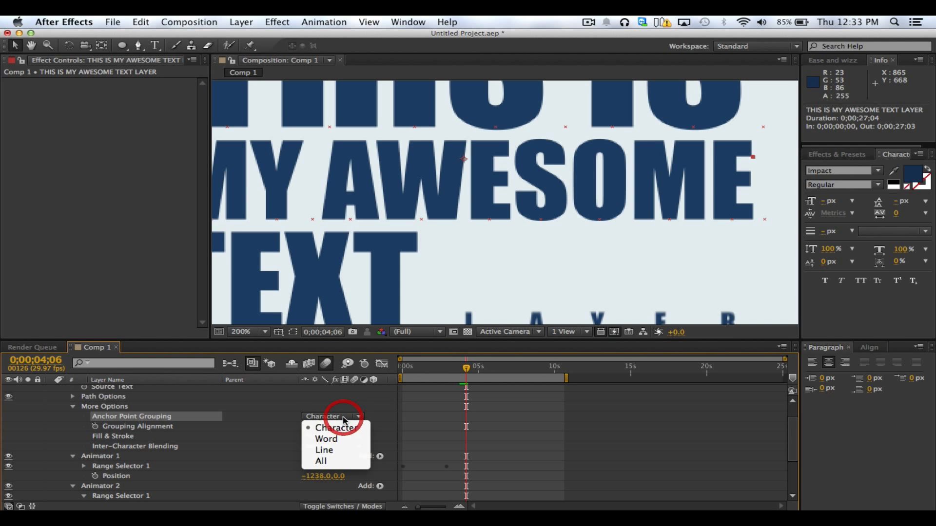
pyautogui.click(370, 416)
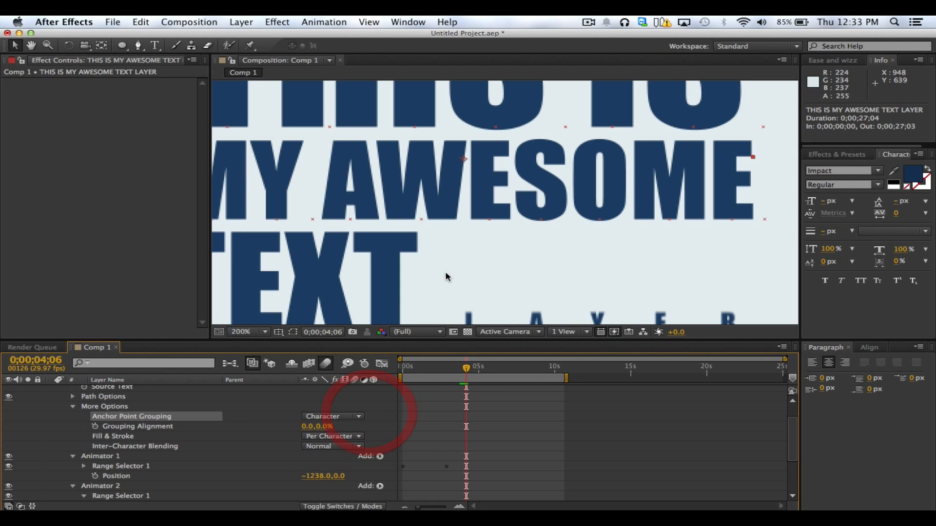
pyautogui.moveTo(466, 226); pyautogui.dragTo(517, 302)
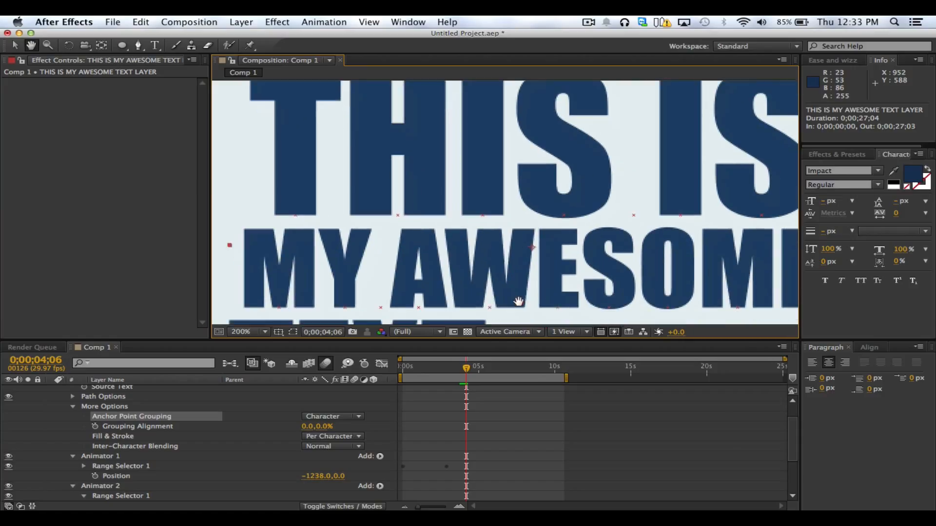
# Try Word as the Anchor Point Grouping, and set it back to Character
pyautogui.click(332, 417)
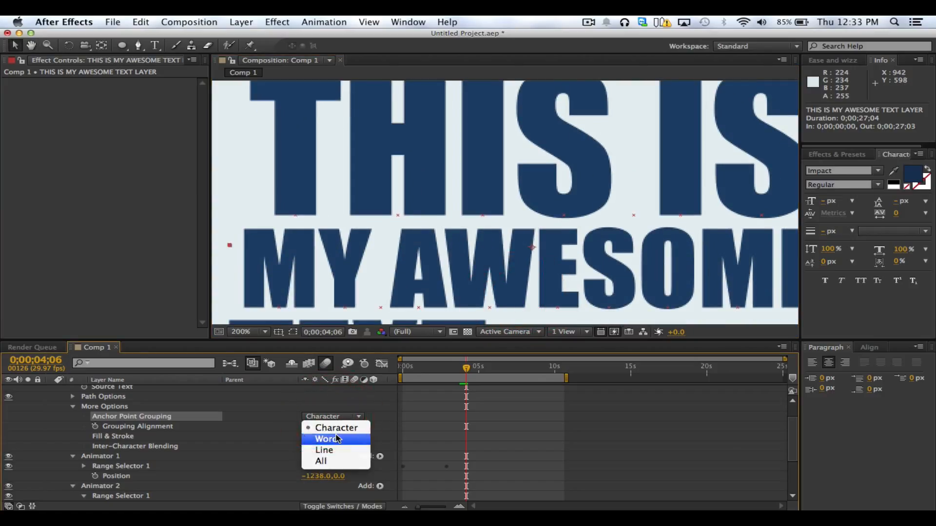
pyautogui.click(336, 439)
pyautogui.click(338, 419)
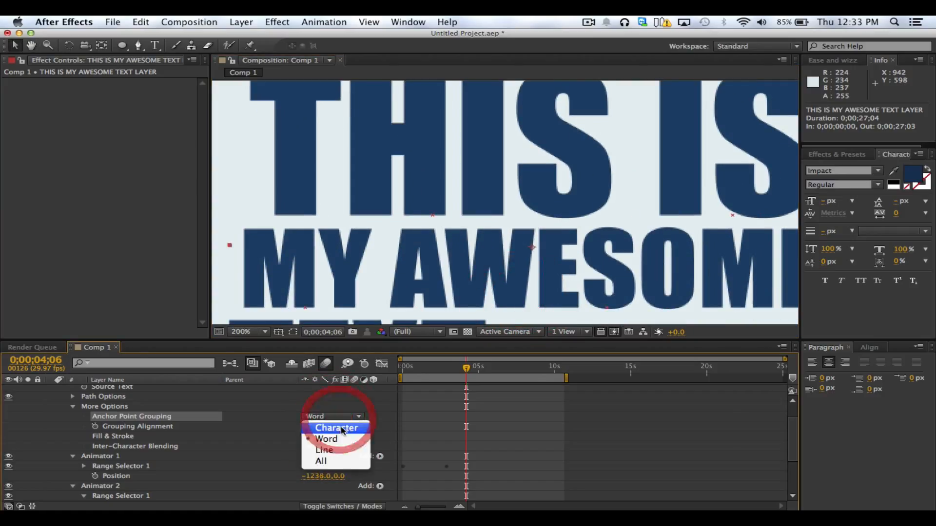
pyautogui.click(337, 429)
# Show the whole text at 100% and set its Anchor Point Grouping to Word
pyautogui.scroll(1, 411, 270)
pyautogui.press('space')
pyautogui.moveTo(404, 268); pyautogui.dragTo(592, 262)
pyautogui.moveTo(485, 222); pyautogui.dragTo(538, 227)
pyautogui.scroll(-4, 529, 244)
pyautogui.press('space')
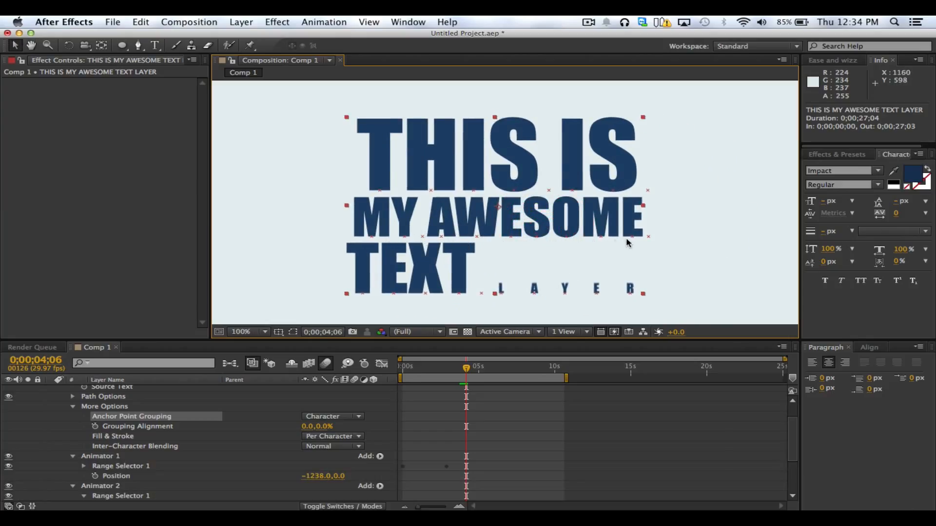
pyautogui.click(351, 415)
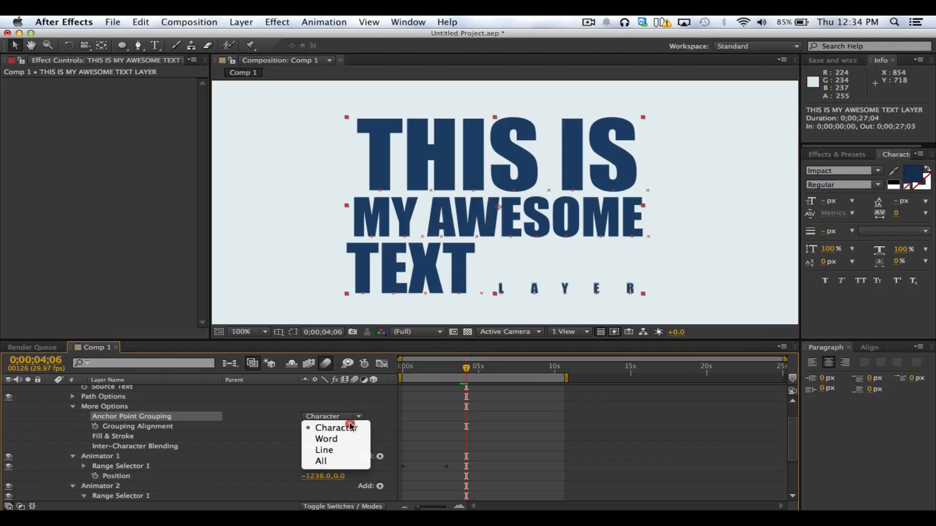
pyautogui.click(347, 440)
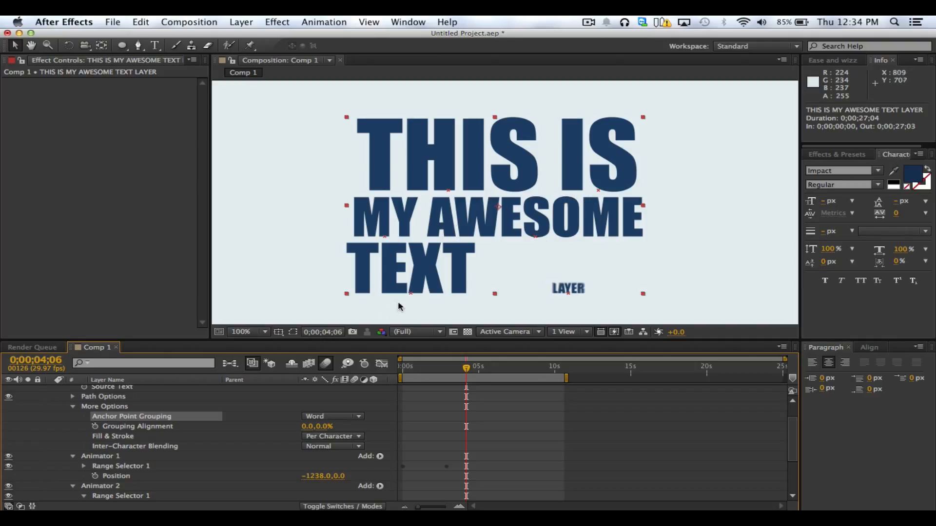
# Try Line as the Anchor Point Grouping and scrub the scale animation back to 0;00;03;00
pyautogui.click(353, 416)
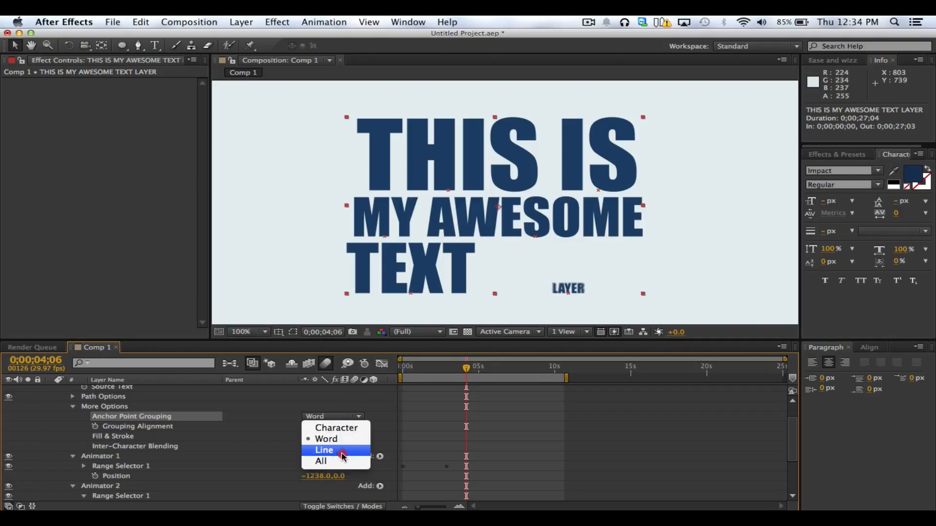
pyautogui.click(344, 449)
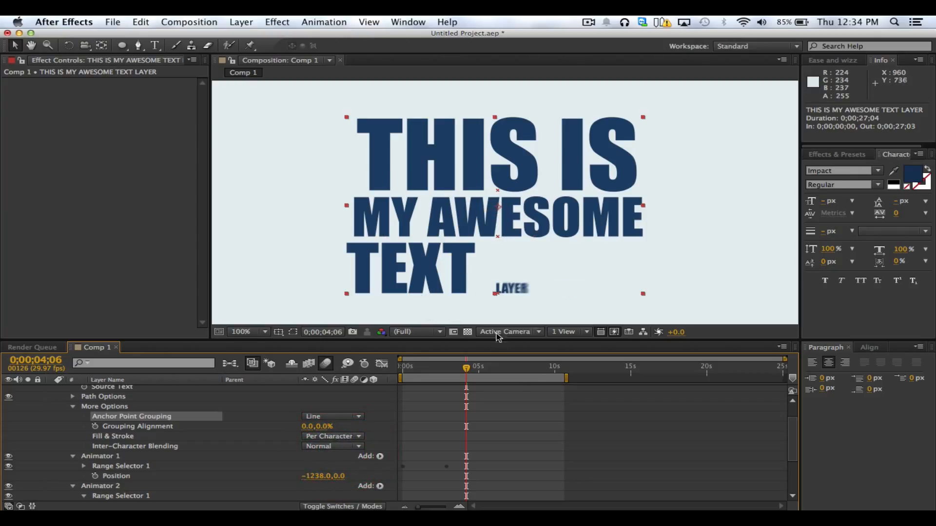
pyautogui.moveTo(499, 371); pyautogui.dragTo(448, 379)
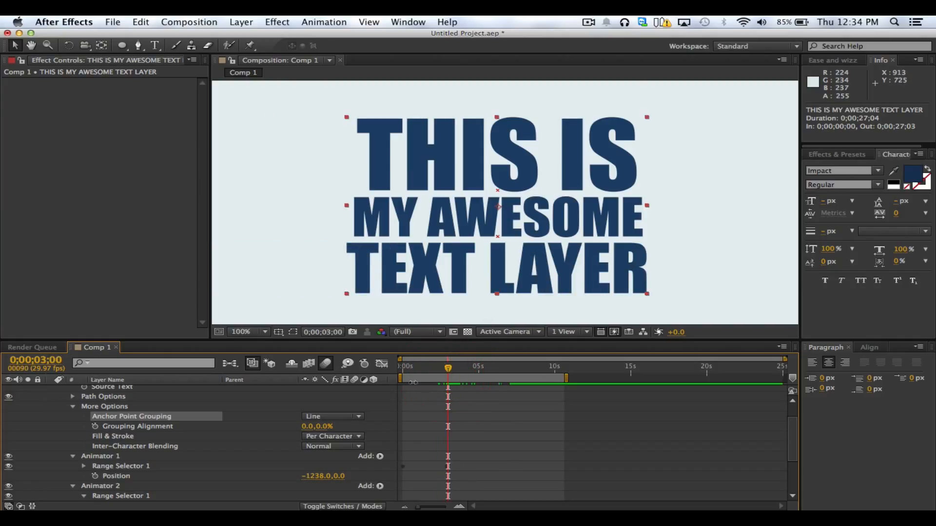
# Try All as the Anchor Point Grouping and scrub the scale animation to 0;00;03;22
pyautogui.click(367, 415)
pyautogui.click(316, 463)
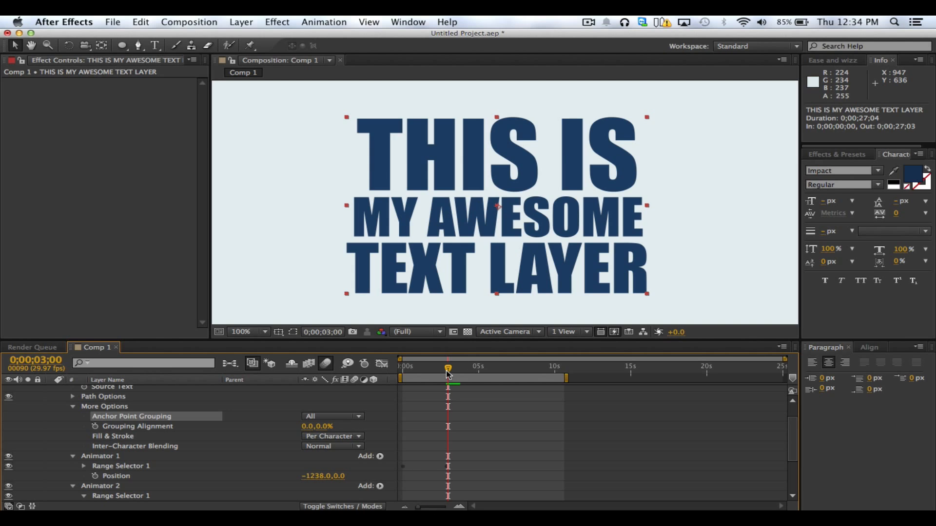
pyautogui.scroll(-3, 453, 385)
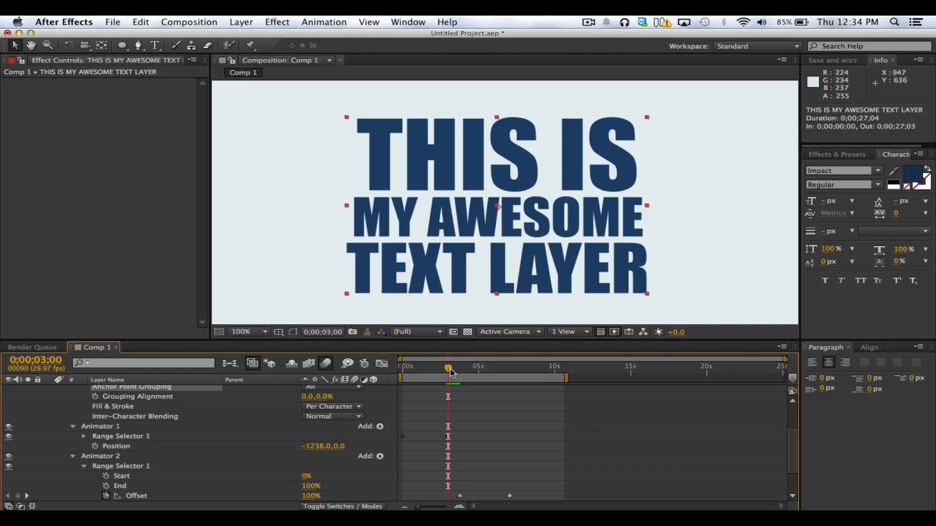
pyautogui.moveTo(462, 374)
pyautogui.mouseDown()
pyautogui.moveTo(513, 380)
pyautogui.moveTo(459, 385)
pyautogui.mouseUp()
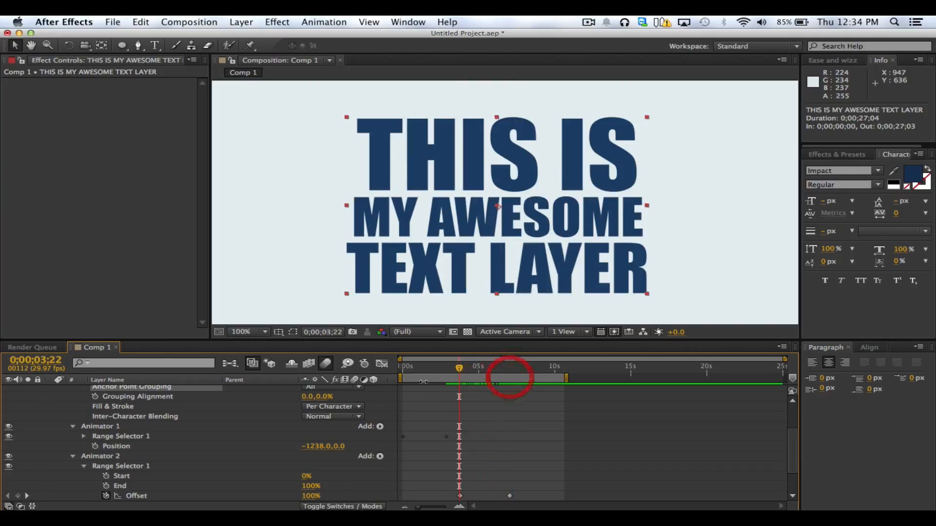
# Return the Anchor Point Grouping to Word and scrub the animation to 0;00;03;23
pyautogui.click(358, 387)
pyautogui.click(326, 409)
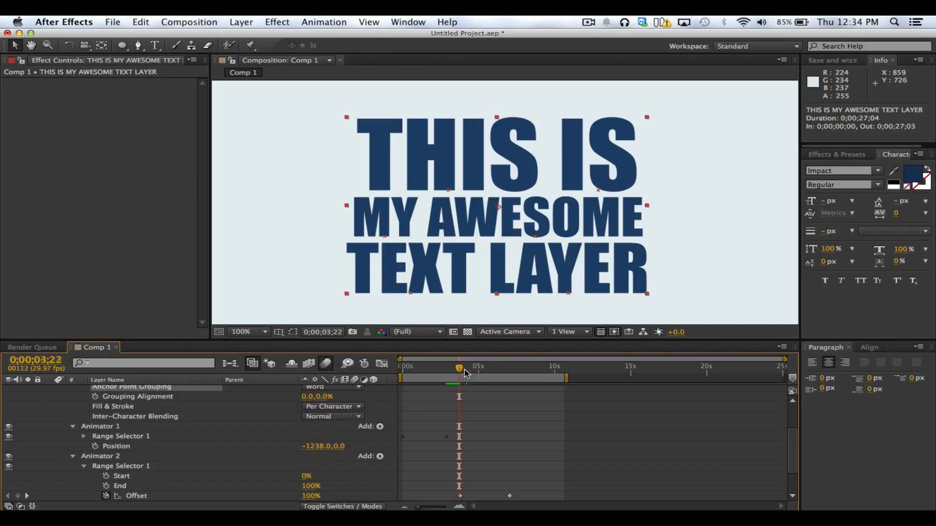
pyautogui.moveTo(464, 373)
pyautogui.mouseDown()
pyautogui.moveTo(502, 377)
pyautogui.moveTo(460, 375)
pyautogui.mouseUp()
pyautogui.press('shift')
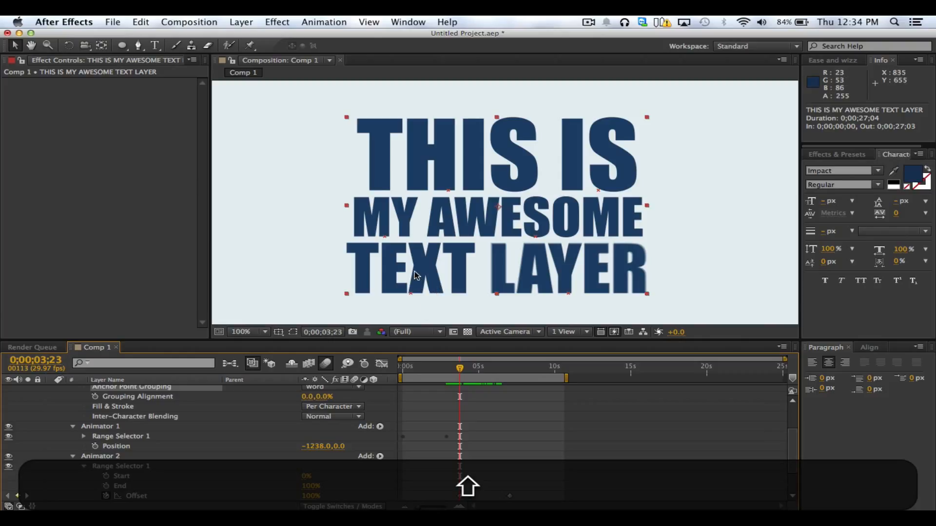
# Set Grouping Alignment to 0.0, -43.0% to raise the anchor points to the words' centres, and scrub to 0;00;04;13
pyautogui.click(147, 397)
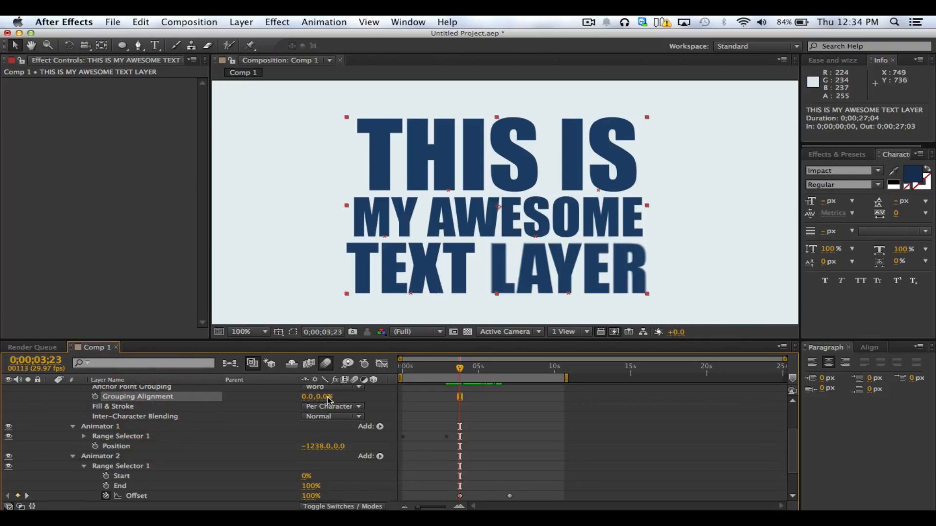
pyautogui.moveTo(338, 397); pyautogui.dragTo(293, 398)
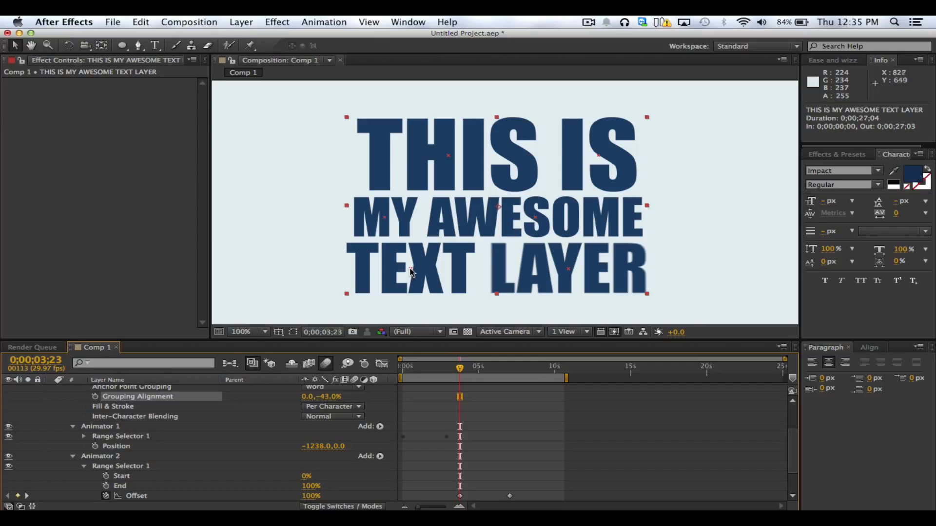
pyautogui.moveTo(469, 372)
pyautogui.mouseDown()
pyautogui.moveTo(460, 372)
pyautogui.moveTo(506, 370)
pyautogui.moveTo(492, 382)
pyautogui.moveTo(470, 375)
pyautogui.mouseUp()
# Set Ease Low and Ease High to 60% in Animator 2's Advanced options and scrub the animation to 0;00;04;15
pyautogui.scroll(-1, 514, 462)
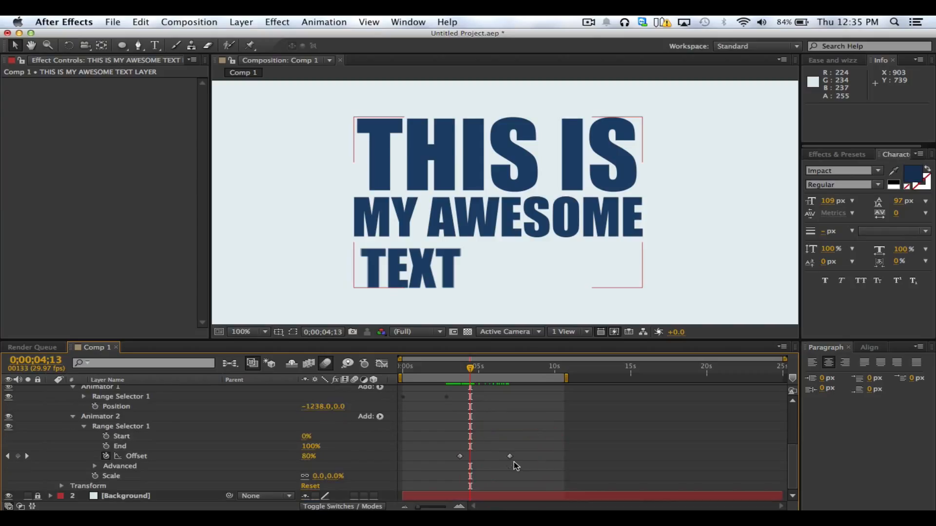
pyautogui.click(95, 466)
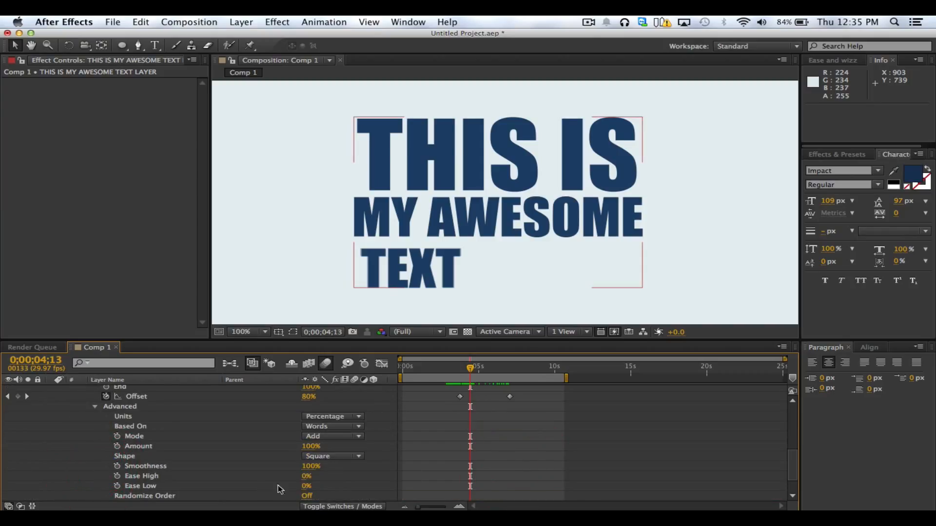
pyautogui.click(306, 486)
pyautogui.write('60')
pyautogui.click(304, 476)
pyautogui.write('60')
pyautogui.click(345, 483)
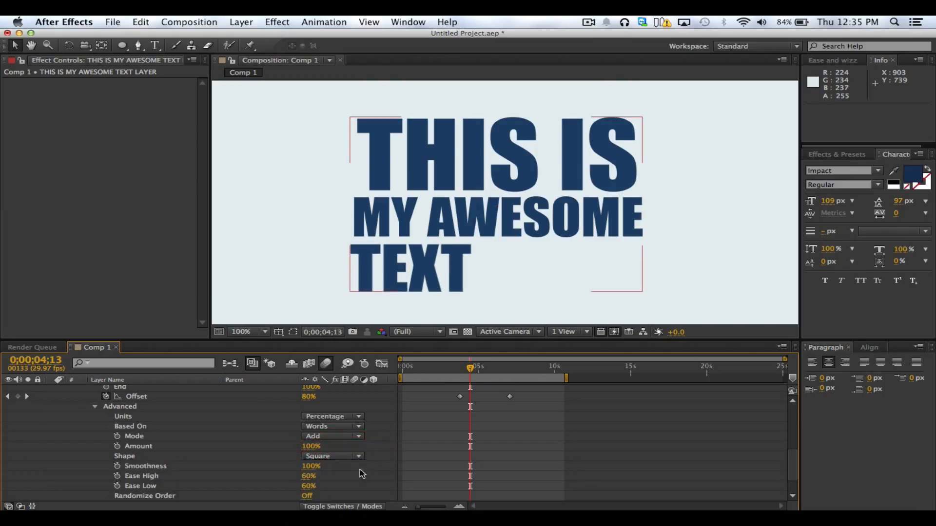
pyautogui.scroll(4, 65, 431)
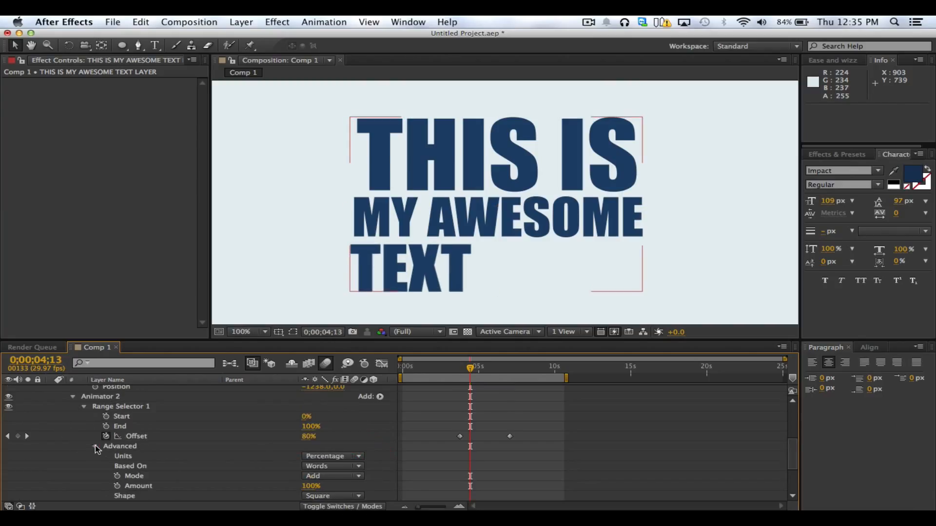
pyautogui.click(96, 447)
pyautogui.click(181, 465)
pyautogui.moveTo(460, 368); pyautogui.dragTo(471, 371)
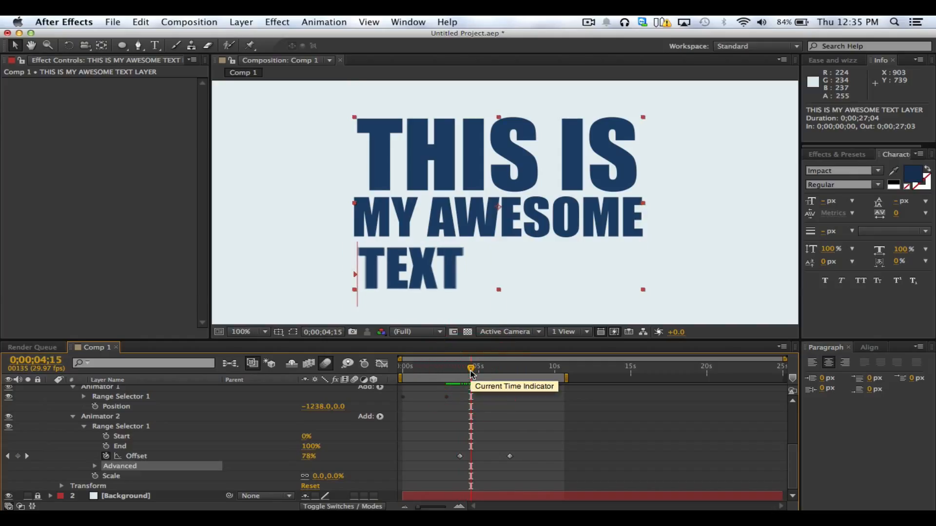
# Move both Animator 2 Offset keyframes later, with the first at 0;00;05;09, and play a RAM preview
pyautogui.moveTo(456, 428); pyautogui.dragTo(490, 460)
pyautogui.click(493, 465)
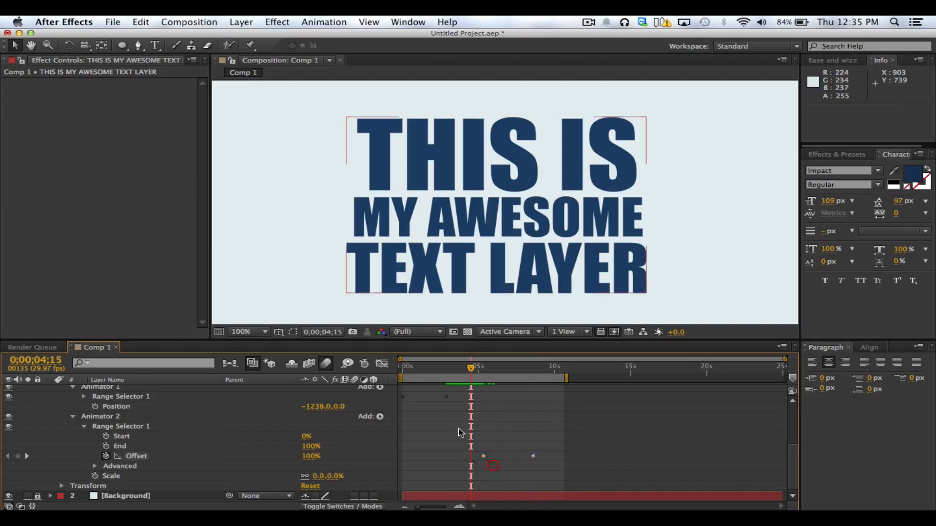
pyautogui.moveTo(446, 407); pyautogui.dragTo(481, 463)
pyautogui.hotkey('ctrl', '0')
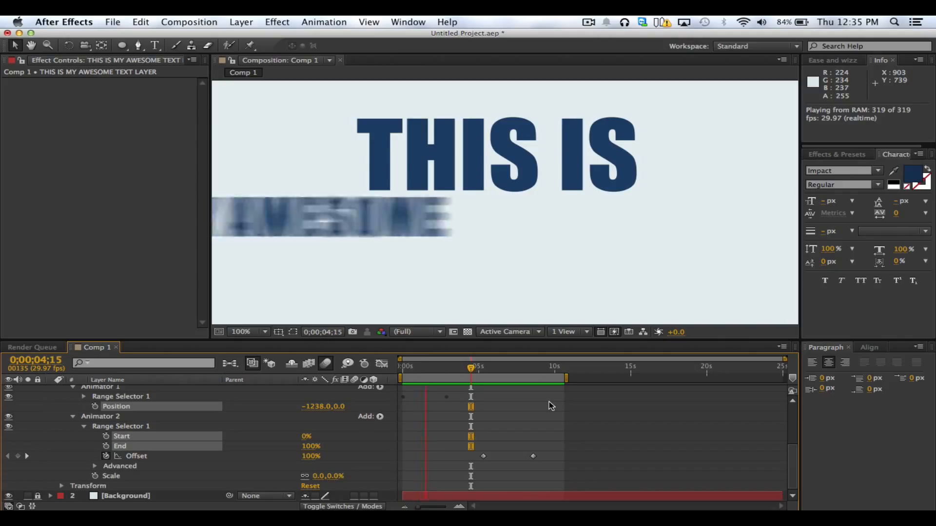
# Stop playback, set the composition magnification to Fit up to 100%, and RAM preview the whole animation
pyautogui.press('space')
pyautogui.click(265, 332)
pyautogui.click(272, 333)
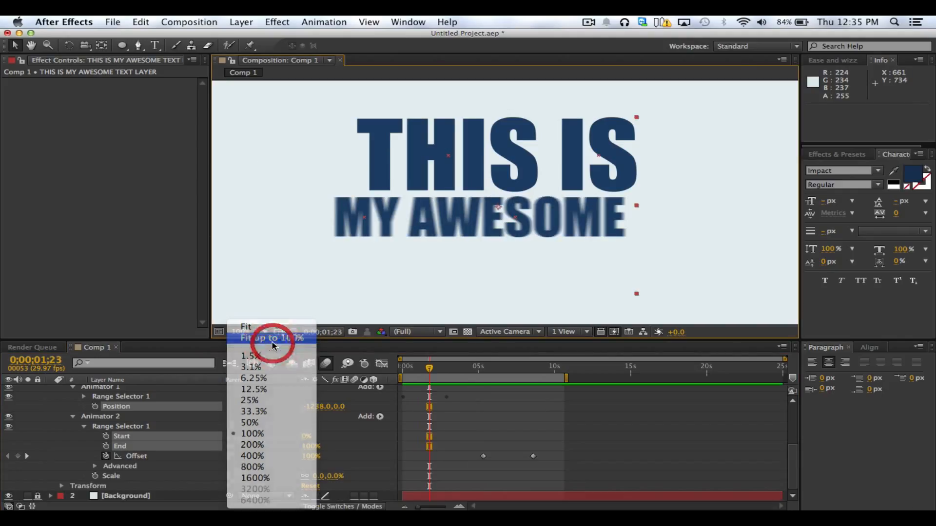
pyautogui.hotkey('ctrl', '0')
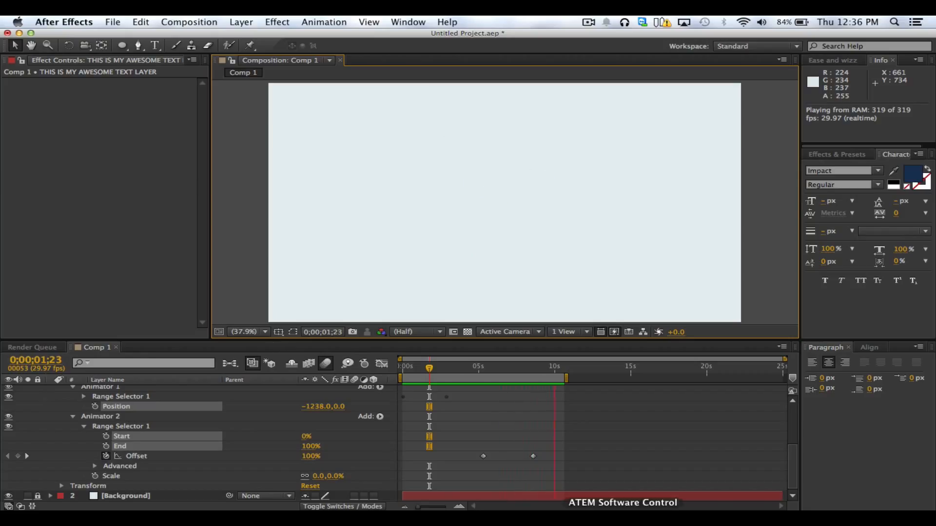
# Move Animator 2's second Offset keyframe earlier to about 7 seconds, RAM preview the faster scaling, and go to 0;00;05;09
pyautogui.press('space')
pyautogui.moveTo(534, 456); pyautogui.dragTo(513, 457)
pyautogui.hotkey('ctrl', '0')
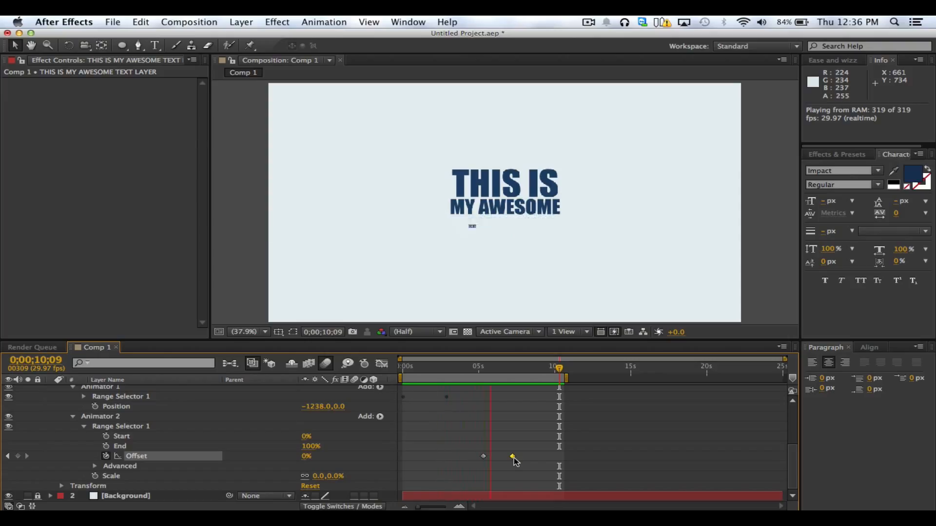
pyautogui.press('space')
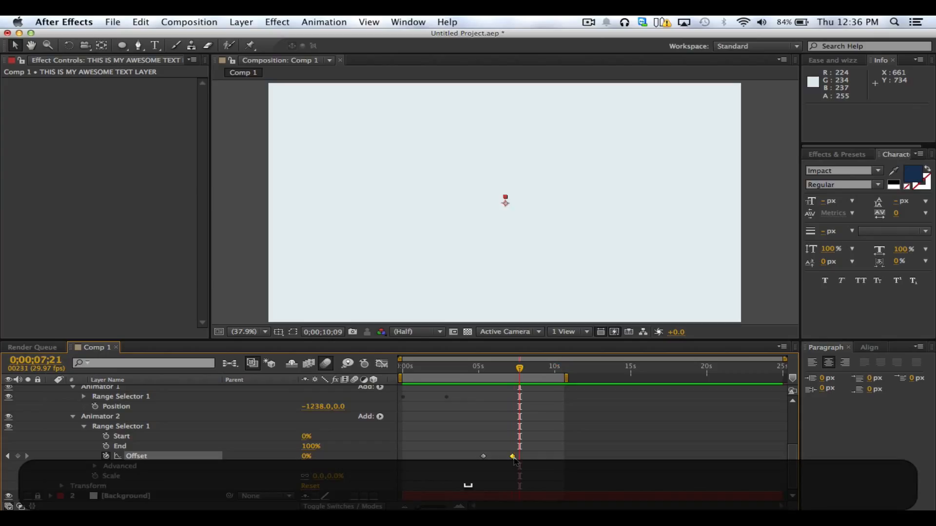
pyautogui.keyDown('shift'); pyautogui.click(484, 371); pyautogui.keyUp('shift')
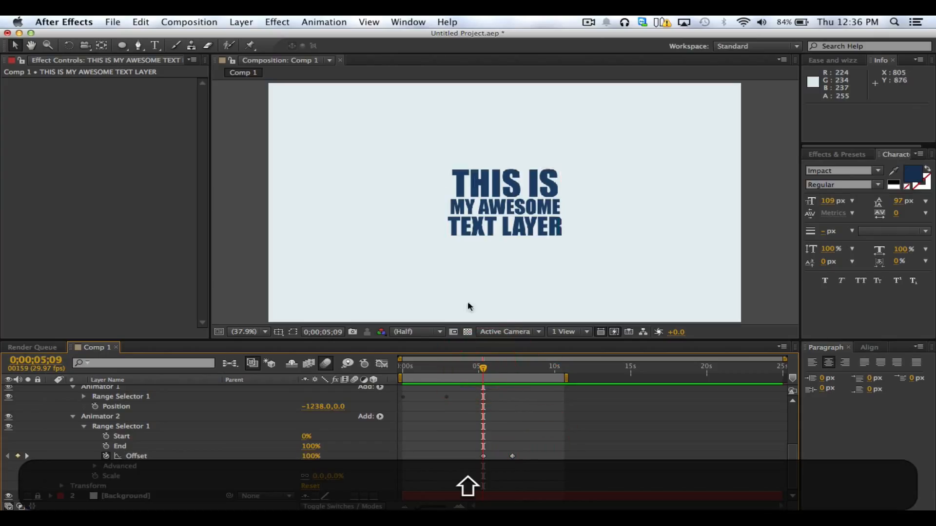
# Set the Mode of Animator 2's Range Selector to Subtract in its Advanced options
pyautogui.click(113, 466)
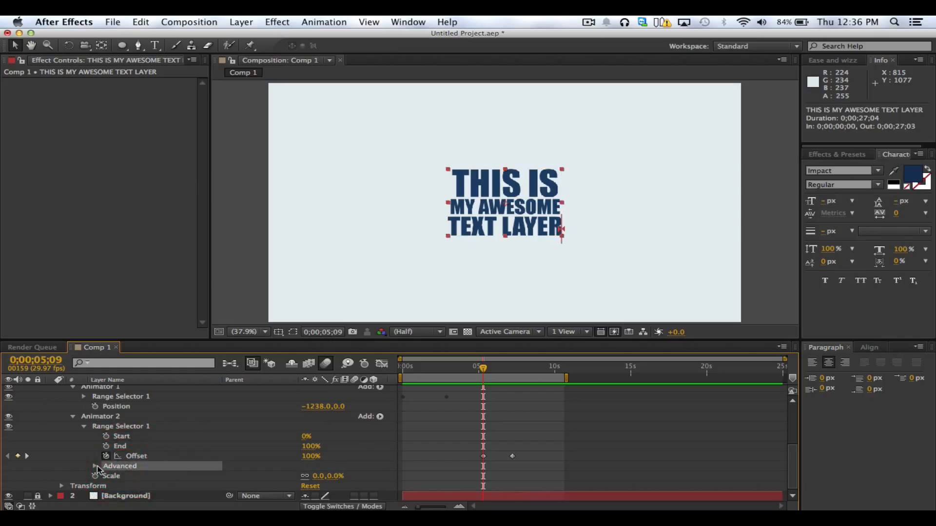
pyautogui.click(96, 466)
pyautogui.click(134, 438)
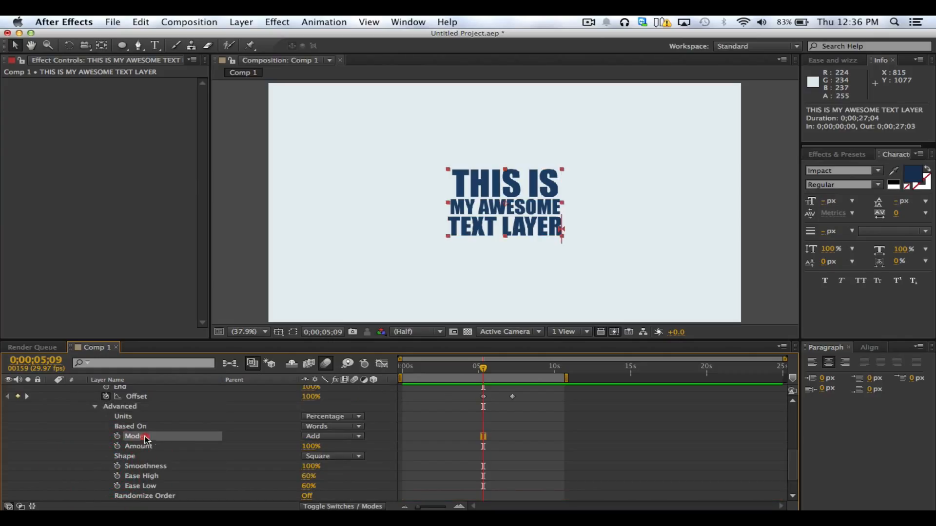
pyautogui.click(338, 437)
pyautogui.click(341, 456)
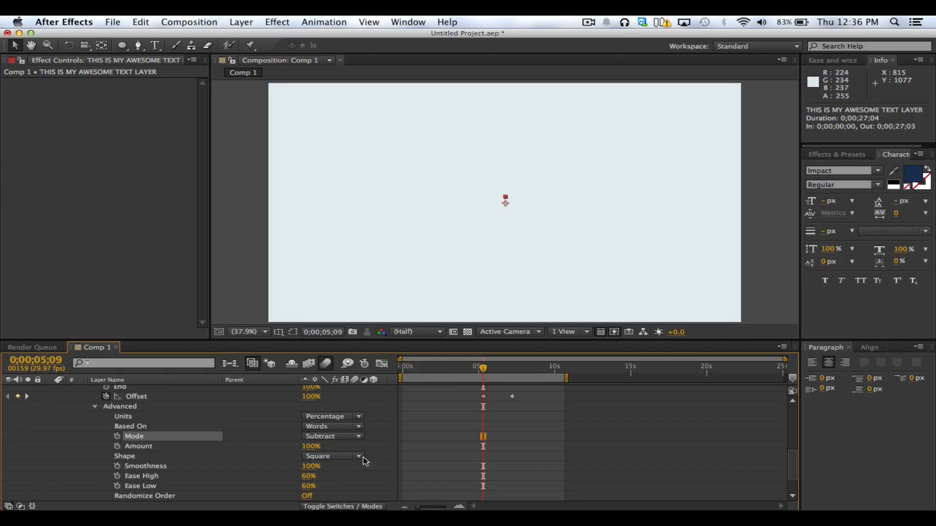
pyautogui.click(234, 427)
pyautogui.click(128, 407)
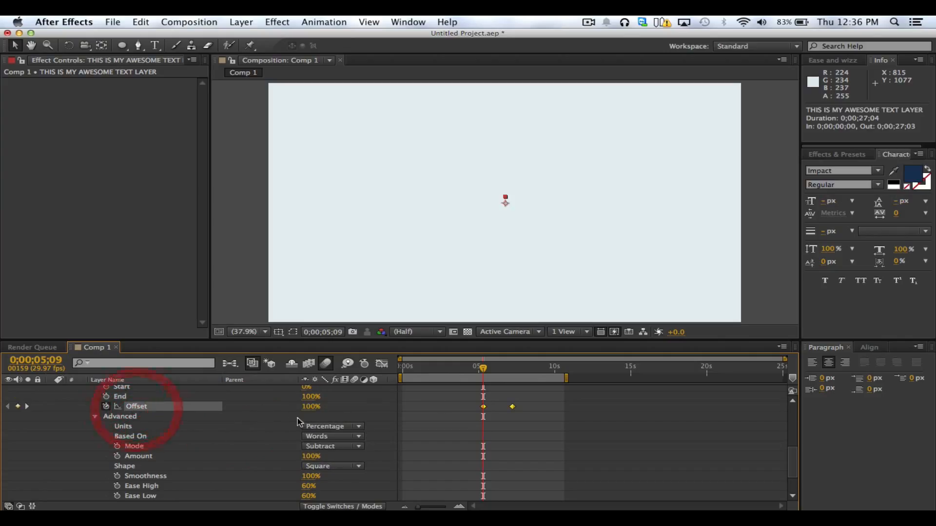
# Set Animator 2's Offset keyframes to 0% at 0;00;05;09 and 100% at 0;00;07;07, and scrub through the scaling
pyautogui.click(510, 419)
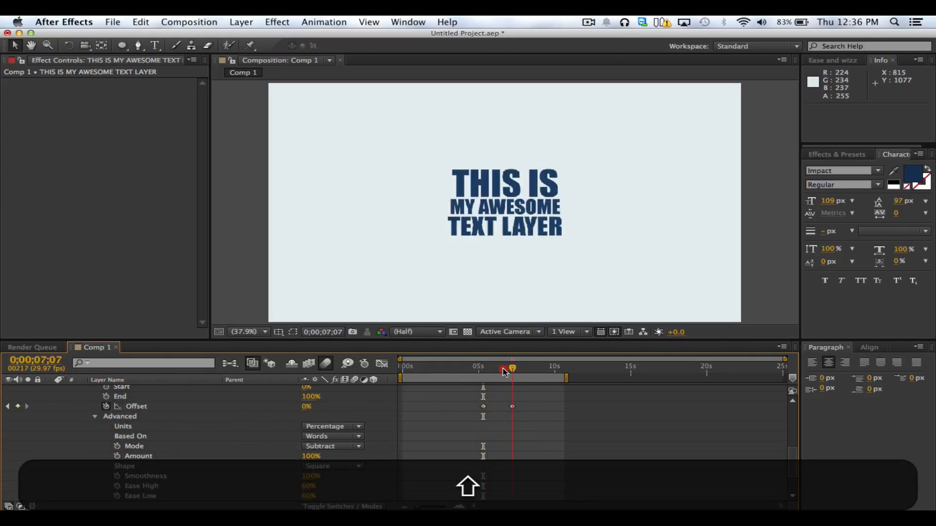
pyautogui.moveTo(483, 370); pyautogui.dragTo(512, 369)
pyautogui.moveTo(306, 408); pyautogui.dragTo(423, 408)
pyautogui.moveTo(484, 370); pyautogui.dragTo(480, 370)
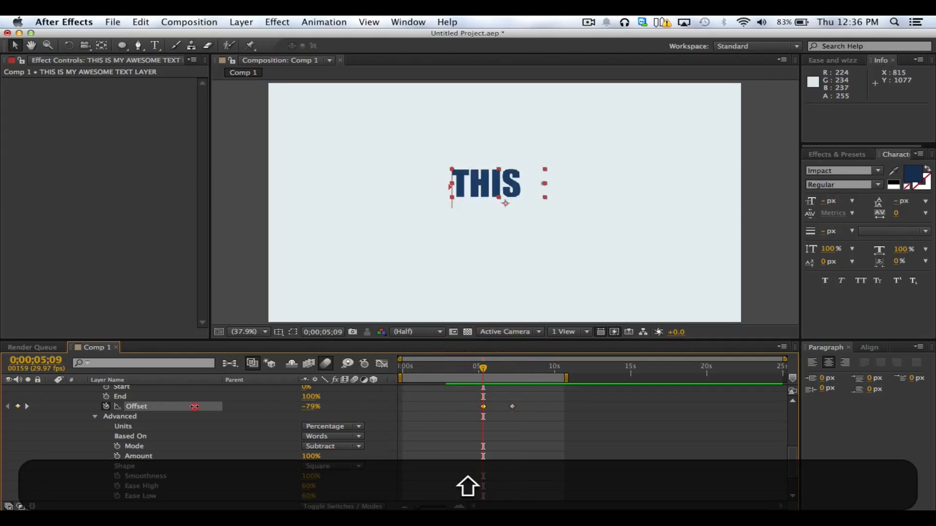
pyautogui.press('super+z')
pyautogui.moveTo(312, 408); pyautogui.dragTo(281, 408)
pyautogui.click(311, 407)
pyautogui.write('0')
pyautogui.press('Return')
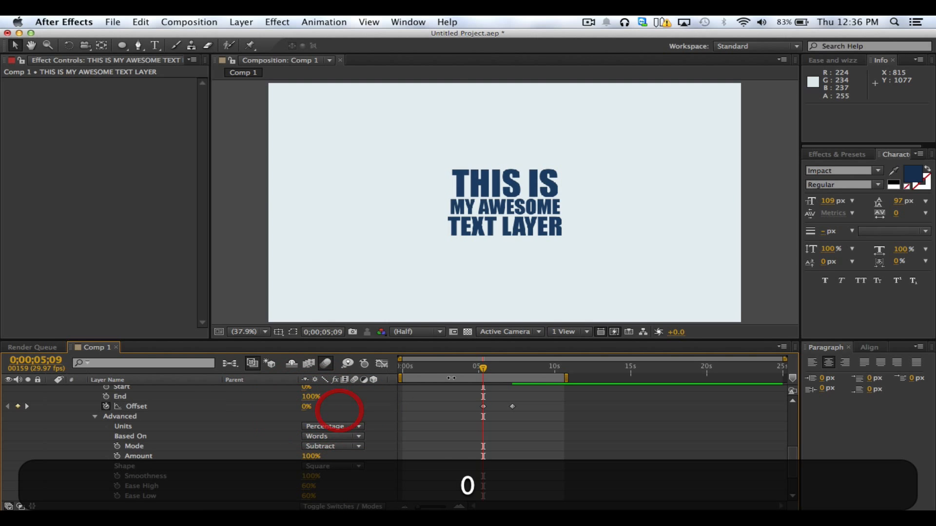
pyautogui.keyDown('shift'); pyautogui.click(504, 373); pyautogui.keyUp('shift')
pyautogui.moveTo(504, 374)
pyautogui.mouseDown()
pyautogui.moveTo(476, 374)
pyautogui.moveTo(516, 381)
pyautogui.moveTo(500, 374)
pyautogui.mouseUp()
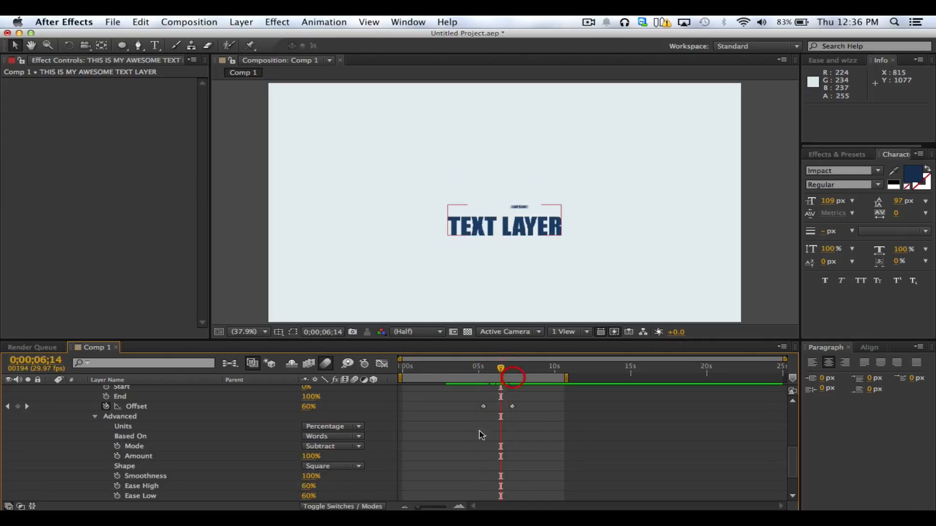
# Collapse the Advanced options and the Range Selector of Animator 2
pyautogui.press('super+a')
pyautogui.click(207, 426)
pyautogui.scroll(4, 207, 426)
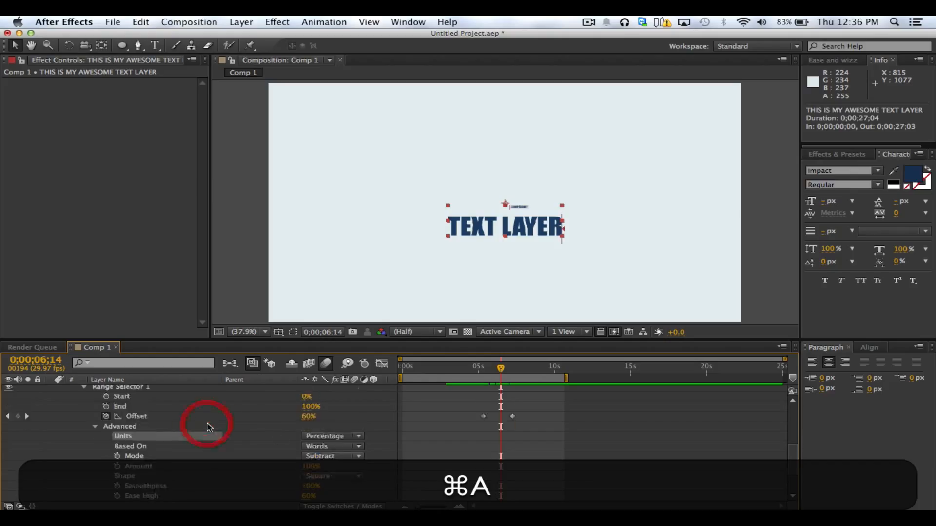
pyautogui.click(94, 457)
pyautogui.click(83, 427)
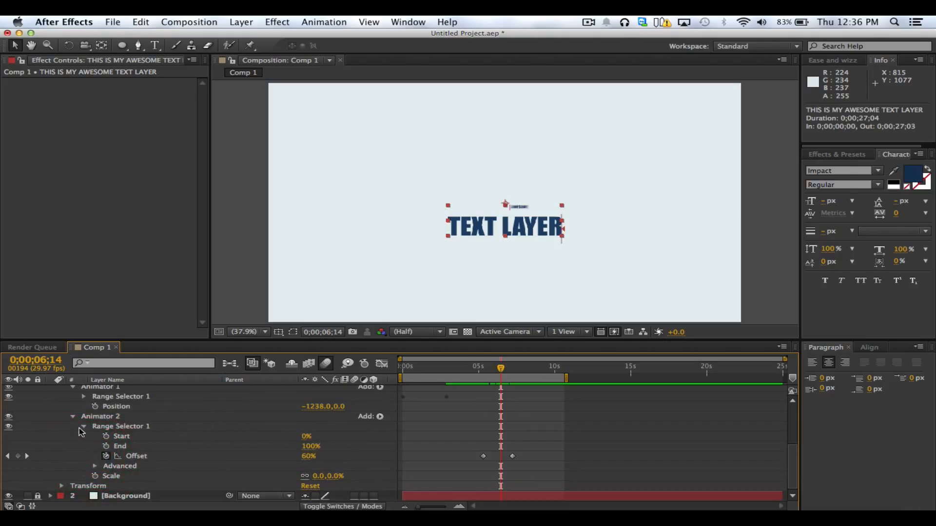
pyautogui.scroll(4, 195, 439)
pyautogui.click(362, 469)
pyautogui.scroll(5, 358, 465)
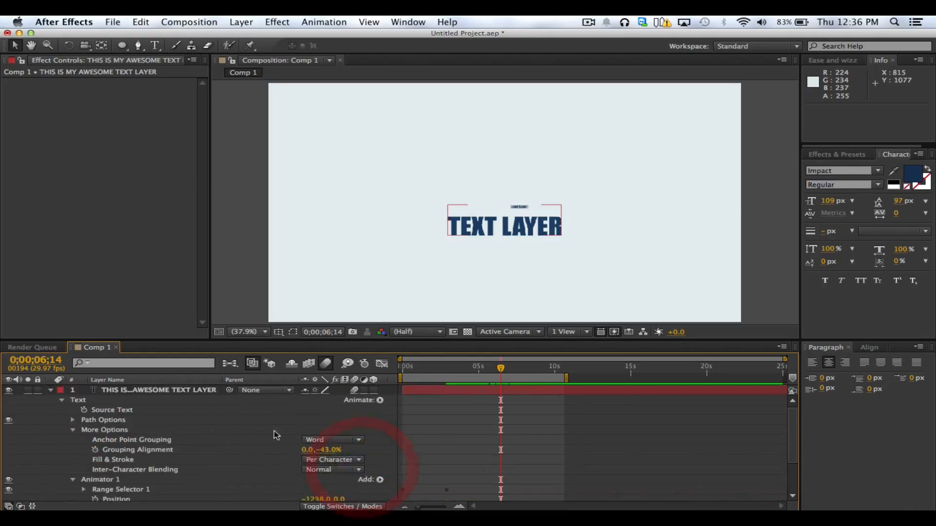
# Examine the properties that can be added as text animators, including the Fill Color and Stroke Color options
pyautogui.click(206, 391)
pyautogui.click(381, 403)
pyautogui.click(380, 401)
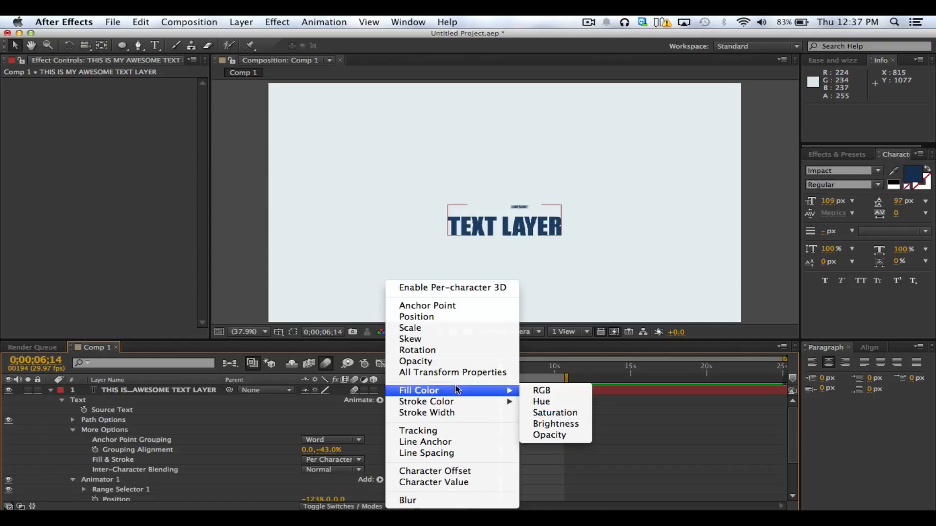
pyautogui.moveTo(463, 405)
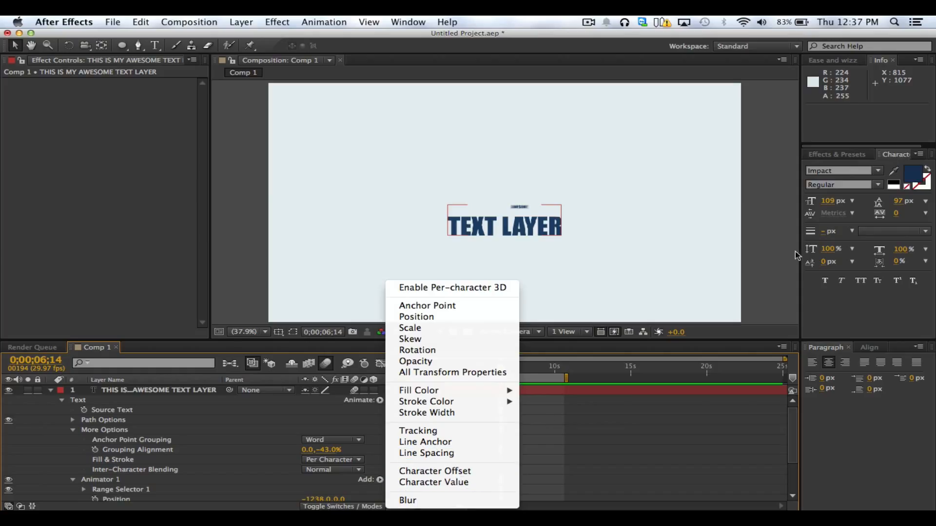
pyautogui.click(884, 279)
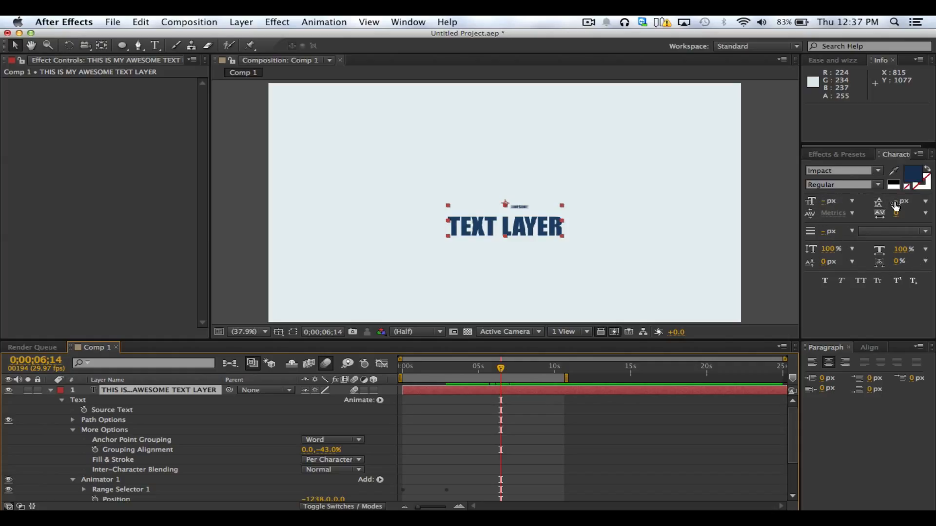
# Try a leading of 275 px on the text layer, undo it and deselect the layer
pyautogui.moveTo(895, 204); pyautogui.dragTo(931, 221)
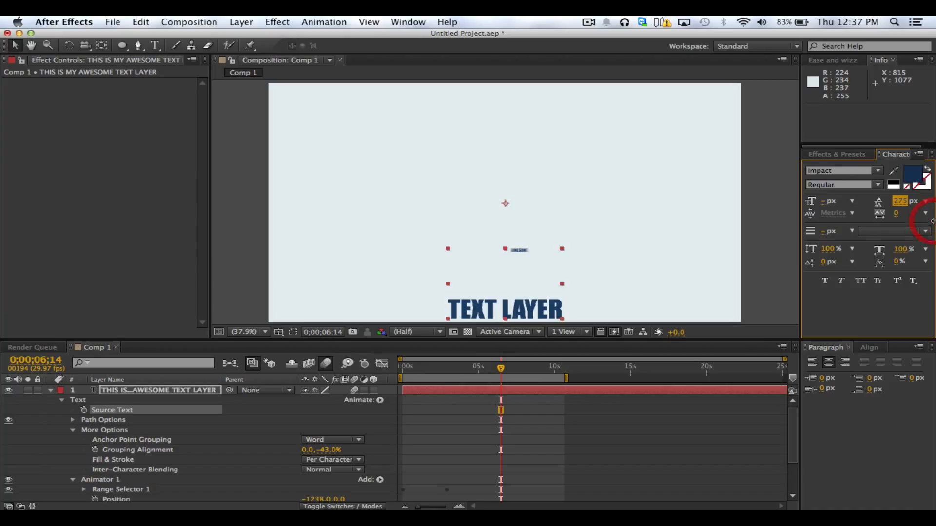
pyautogui.press('super+z')
pyautogui.click(459, 427)
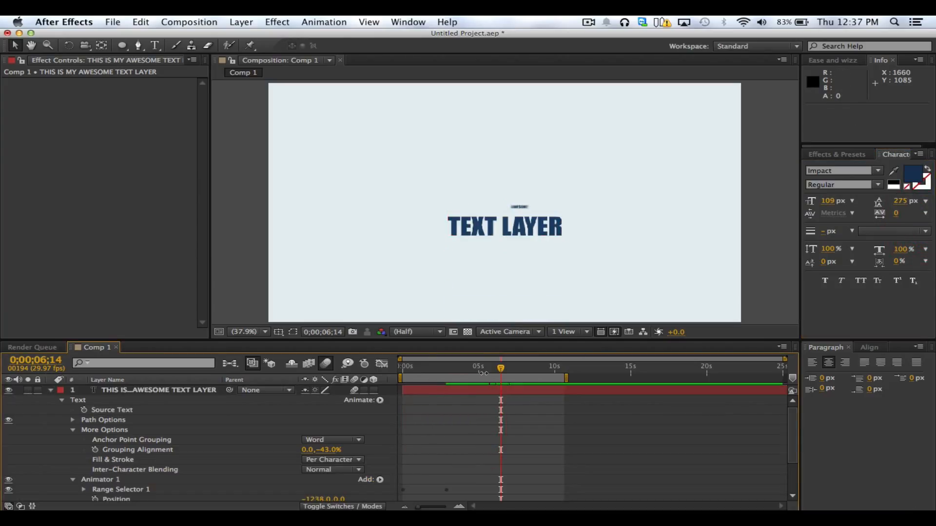
# Move the current time to 0;00;03;19 and delete Animator 2 from the text layer
pyautogui.click(483, 368)
pyautogui.moveTo(465, 373)
pyautogui.mouseDown()
pyautogui.moveTo(404, 370)
pyautogui.moveTo(518, 381)
pyautogui.moveTo(446, 384)
pyautogui.moveTo(457, 385)
pyautogui.mouseUp()
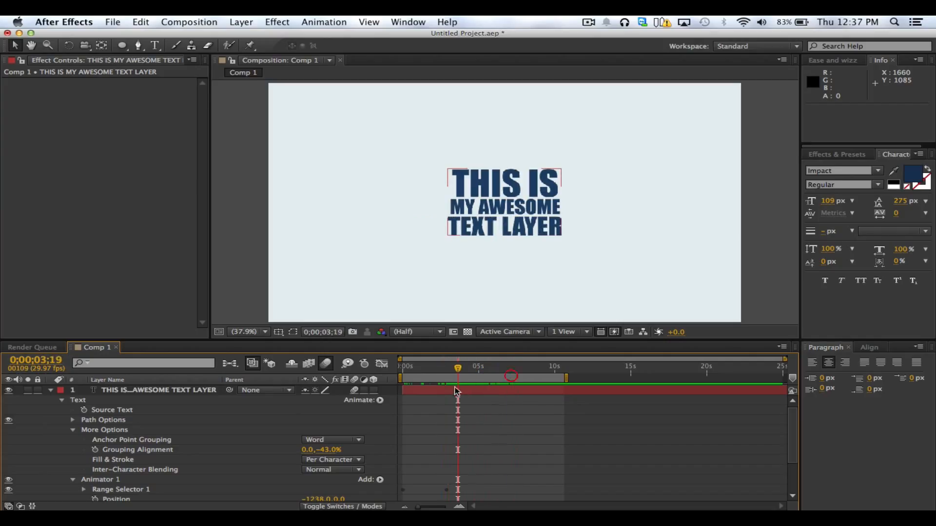
pyautogui.click(97, 479)
pyautogui.press('BackSpace')
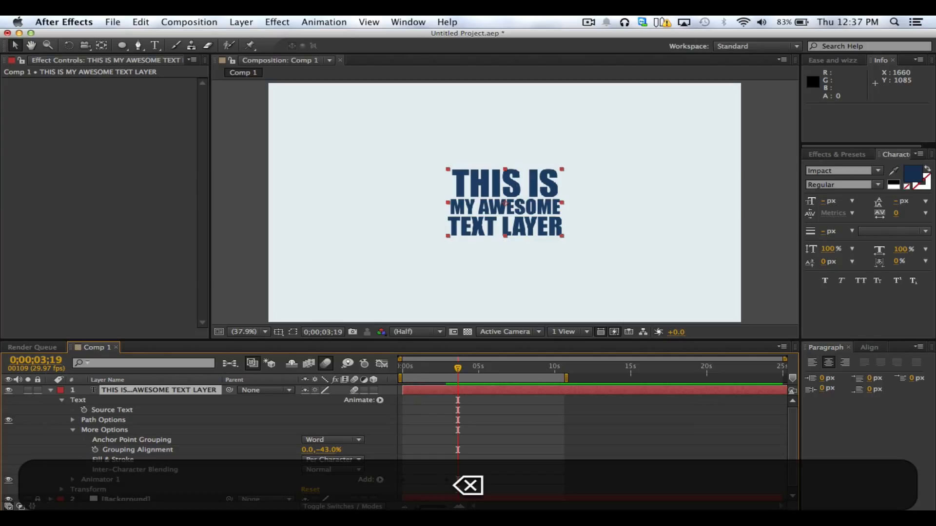
# Keyframe the text layer's Transform Position at 0;00;03;23 and move it straight down out of frame to 961.8, 1256.2 at 0;00;06;06
pyautogui.click(61, 489)
pyautogui.click(90, 449)
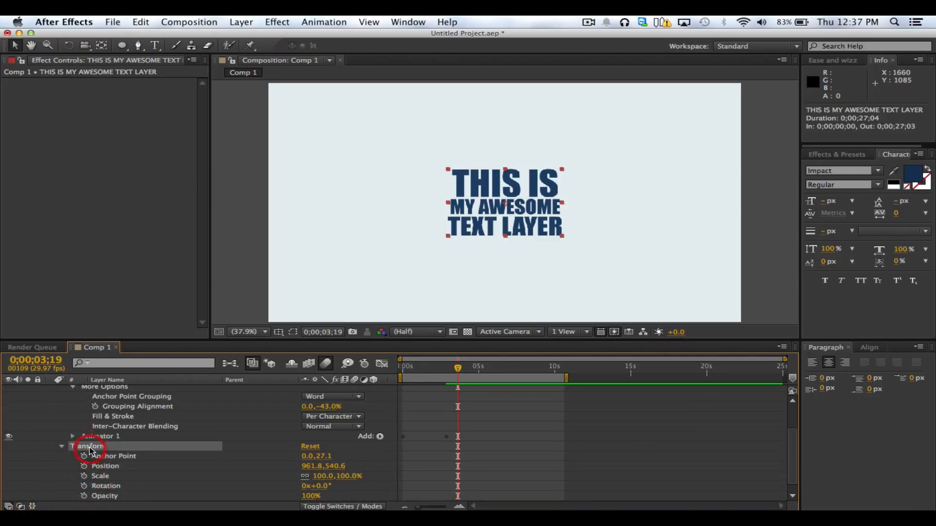
pyautogui.moveTo(457, 369)
pyautogui.mouseDown()
pyautogui.moveTo(410, 368)
pyautogui.moveTo(460, 378)
pyautogui.mouseUp()
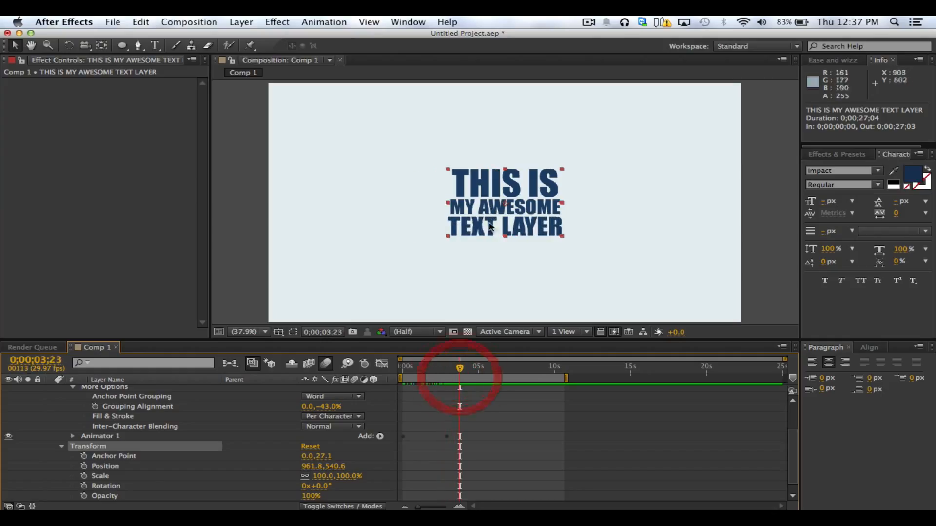
pyautogui.click(84, 466)
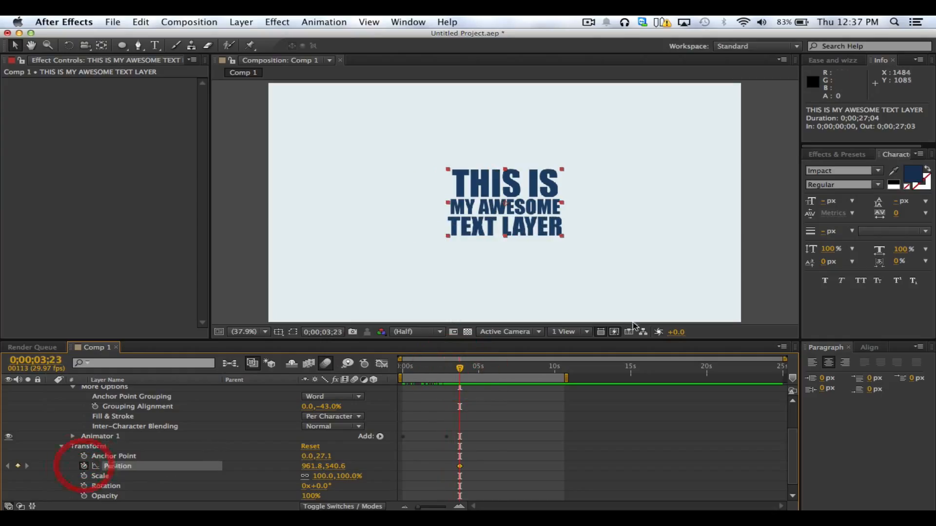
pyautogui.hotkey('shift', 'Down')
pyautogui.hotkey('shift', 'Down')
pyautogui.hotkey('shift', 'Down')
pyautogui.hotkey('shift', 'Down')
pyautogui.hotkey('shift', 'Down')
pyautogui.hotkey('shift', 'Down')
pyautogui.hotkey('shift', 'Down')
pyautogui.hotkey('shift', 'Down')
pyautogui.hotkey('shift', 'Down')
pyautogui.hotkey('shift', 'Down')
pyautogui.hotkey('shift', 'Down')
pyautogui.hotkey('shift', 'Down')
pyautogui.hotkey('shift', 'Down')
pyautogui.hotkey('shift', 'Down')
pyautogui.hotkey('shift', 'Down')
pyautogui.hotkey('shift', 'Down')
pyautogui.hotkey('shift', 'Down')
pyautogui.hotkey('shift', 'Down')
pyautogui.hotkey('shift', 'Down')
pyautogui.hotkey('shift', 'Down')
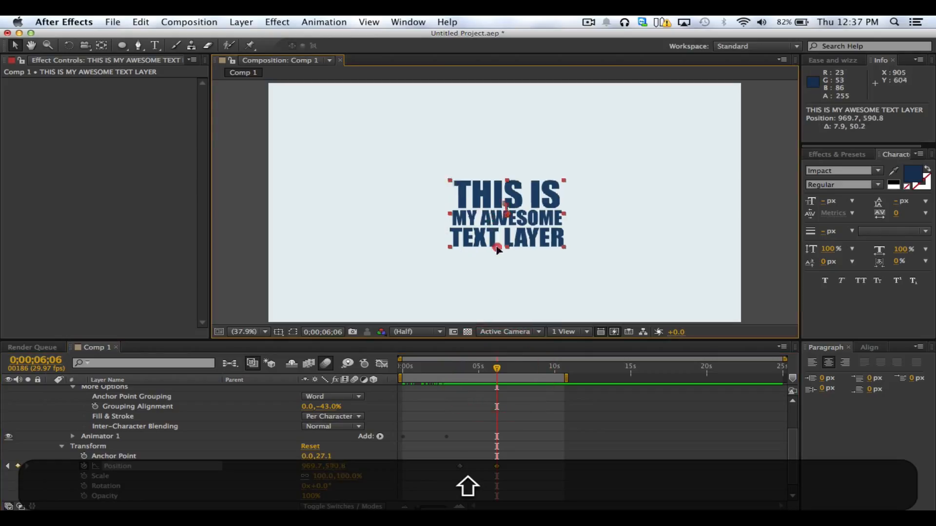
pyautogui.moveTo(435, 373); pyautogui.dragTo(505, 385)
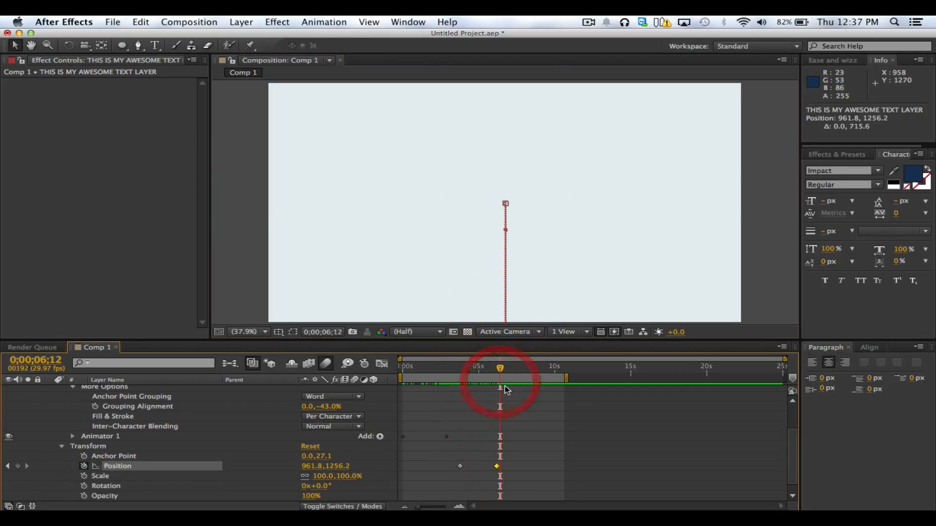
# Undo the text layer's Transform Position keyframes and deselect the layer
pyautogui.press('super+z')
pyautogui.press('super+z')
pyautogui.click(499, 405)
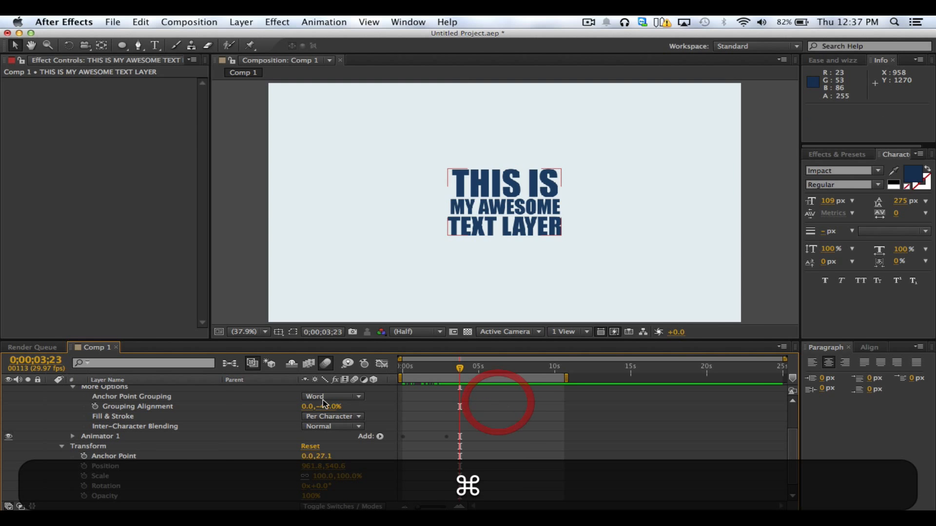
# Collapse the text layer's Transform properties and move the current time to 0;00;03;29
pyautogui.scroll(1, 151, 426)
pyautogui.click(104, 407)
pyautogui.scroll(2, 104, 406)
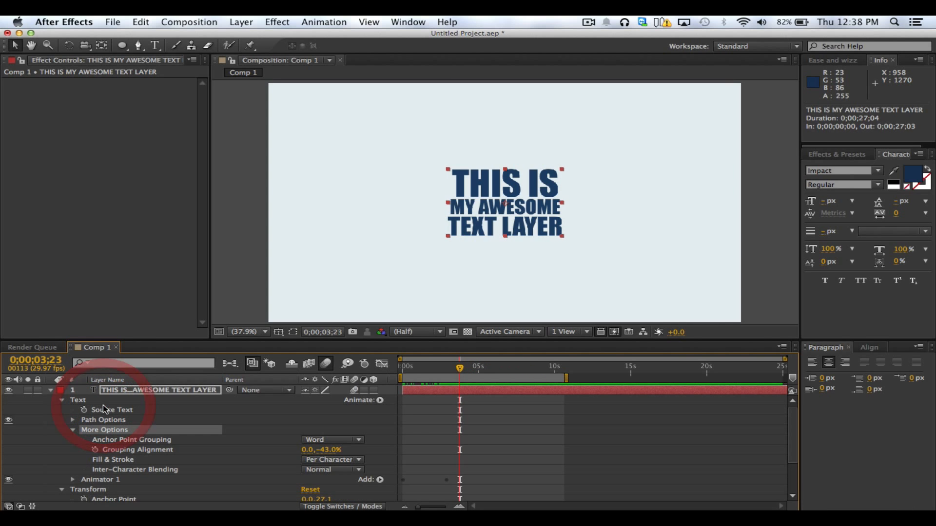
pyautogui.click(129, 393)
pyautogui.scroll(-2, 129, 393)
pyautogui.scroll(-1, 130, 394)
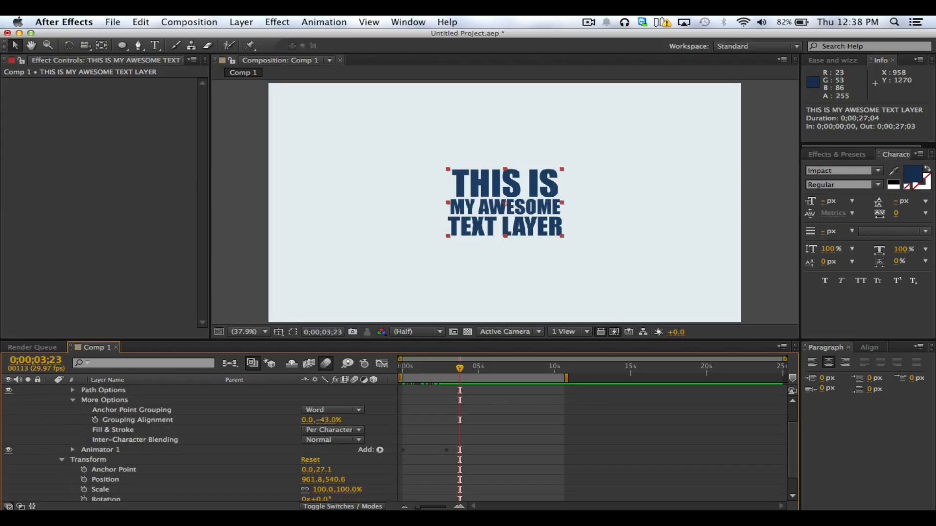
pyautogui.click(62, 461)
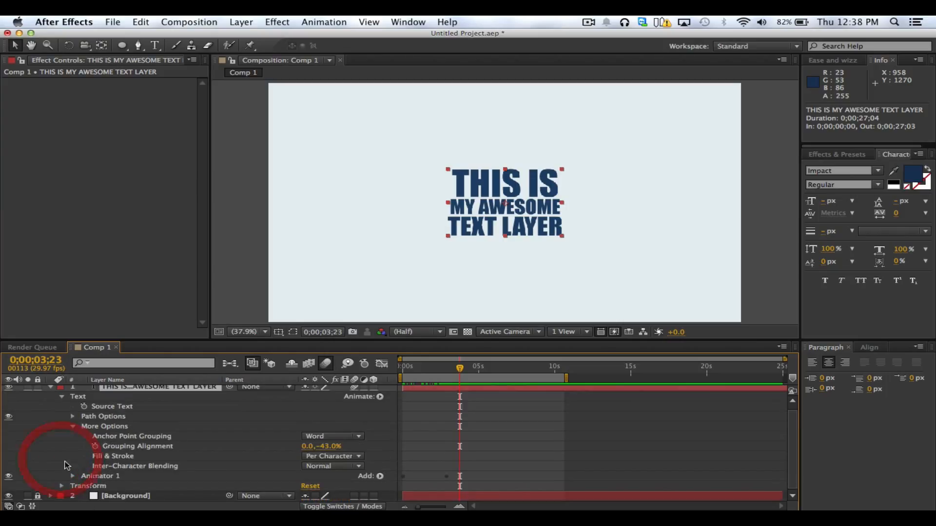
pyautogui.click(172, 478)
pyautogui.click(488, 445)
pyautogui.moveTo(459, 368)
pyautogui.mouseDown()
pyautogui.moveTo(429, 372)
pyautogui.moveTo(453, 373)
pyautogui.mouseUp()
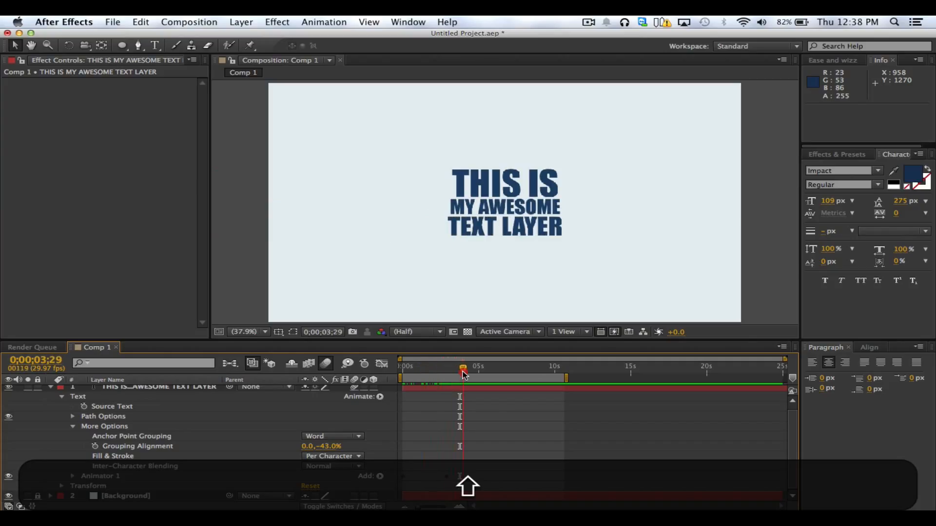
pyautogui.click(257, 406)
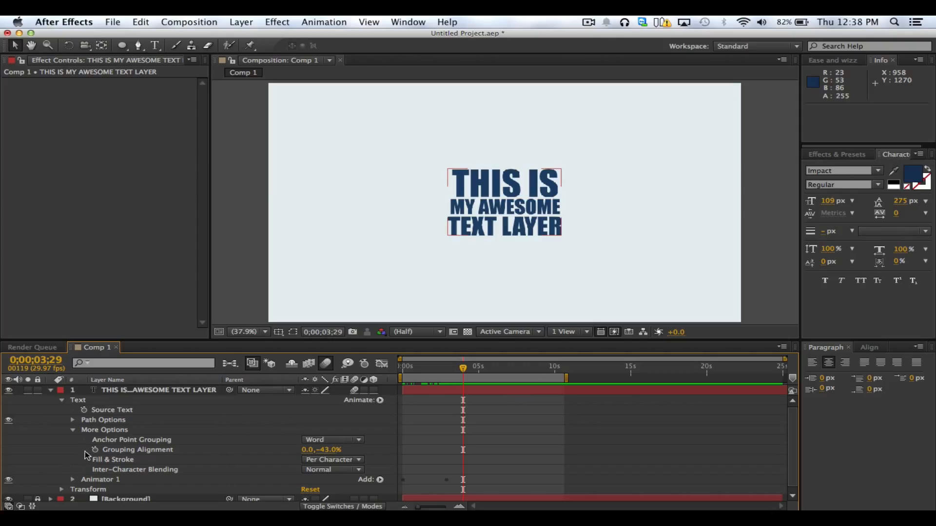
# Collapse More Options and expand Animator 1, selecting its Position property
pyautogui.click(73, 431)
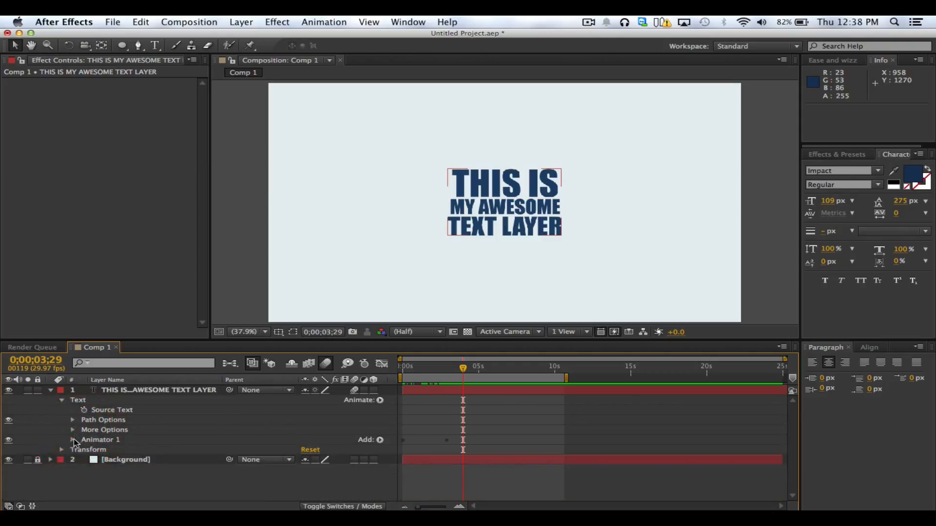
pyautogui.click(73, 440)
pyautogui.click(112, 461)
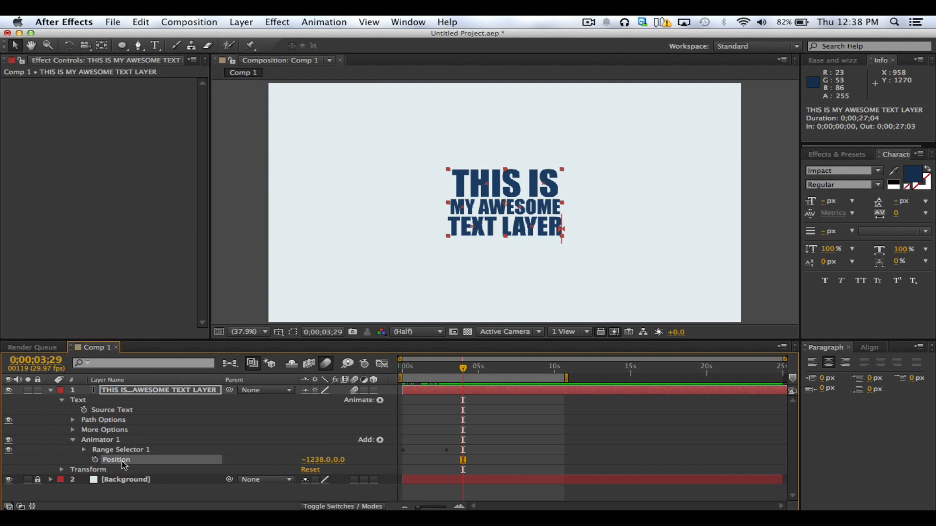
# Review the list of animatable text properties and scrub Animator 1's position animation, stopping at 0;00;02;18
pyautogui.click(380, 400)
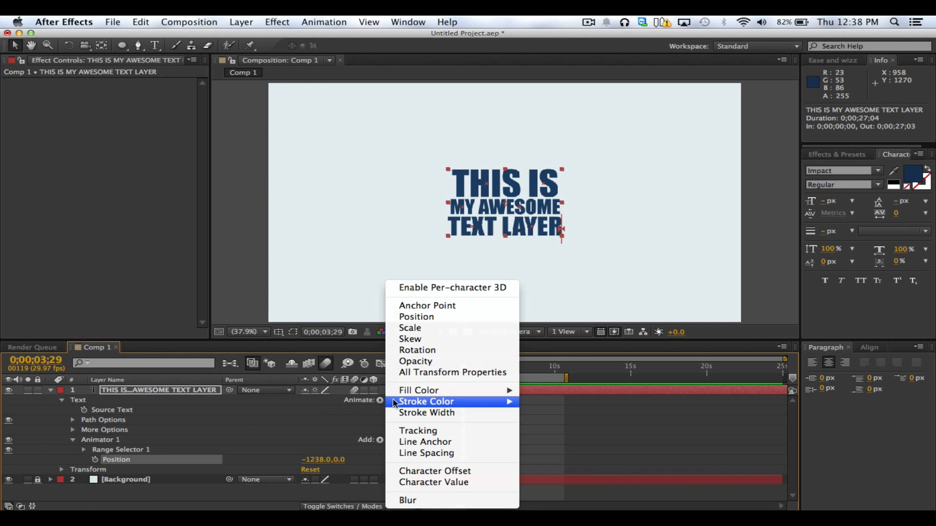
pyautogui.click(268, 453)
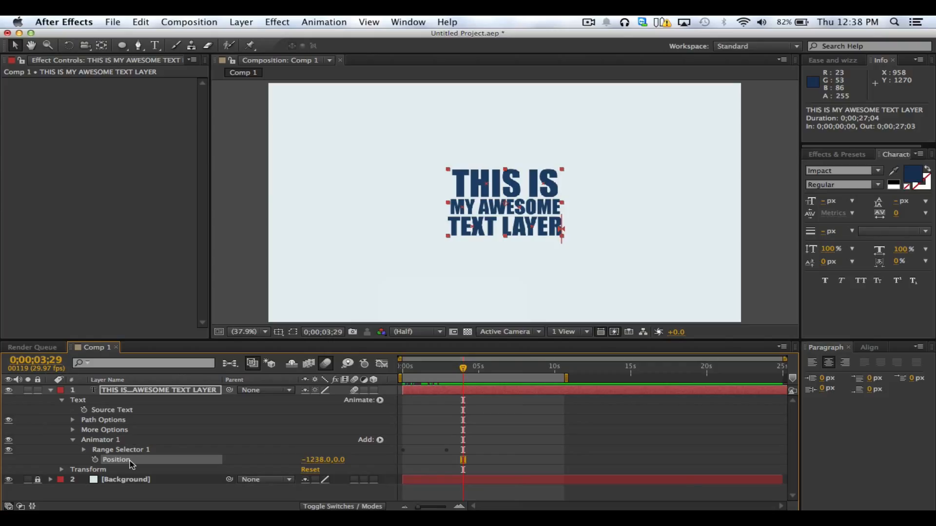
pyautogui.moveTo(457, 372); pyautogui.dragTo(422, 374)
pyautogui.moveTo(415, 374); pyautogui.dragTo(444, 374)
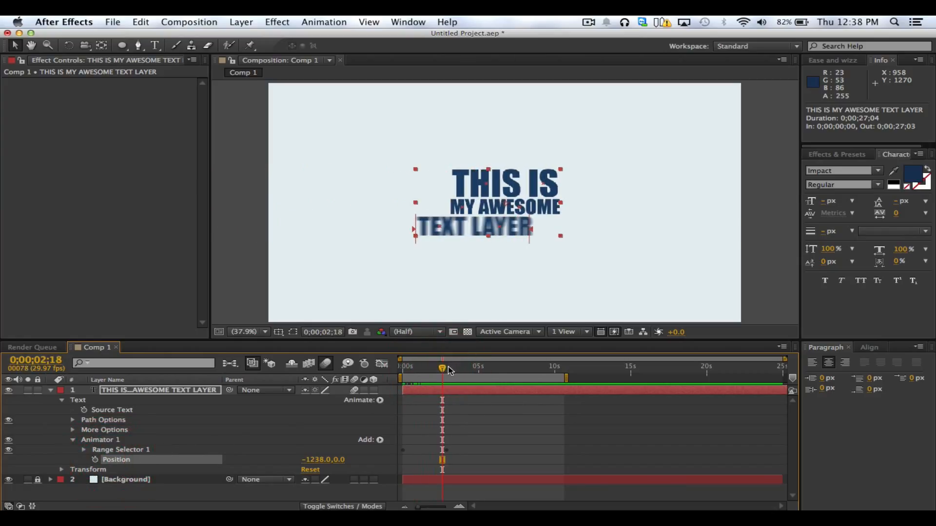
pyautogui.click(232, 496)
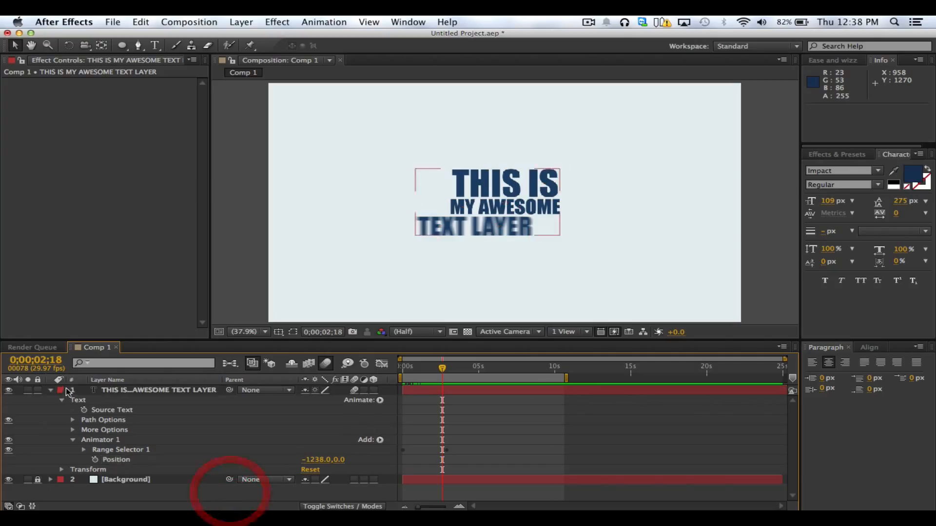
# Collapse and delete the text layer, then unlock and select the Background layer
pyautogui.click(50, 390)
pyautogui.click(115, 392)
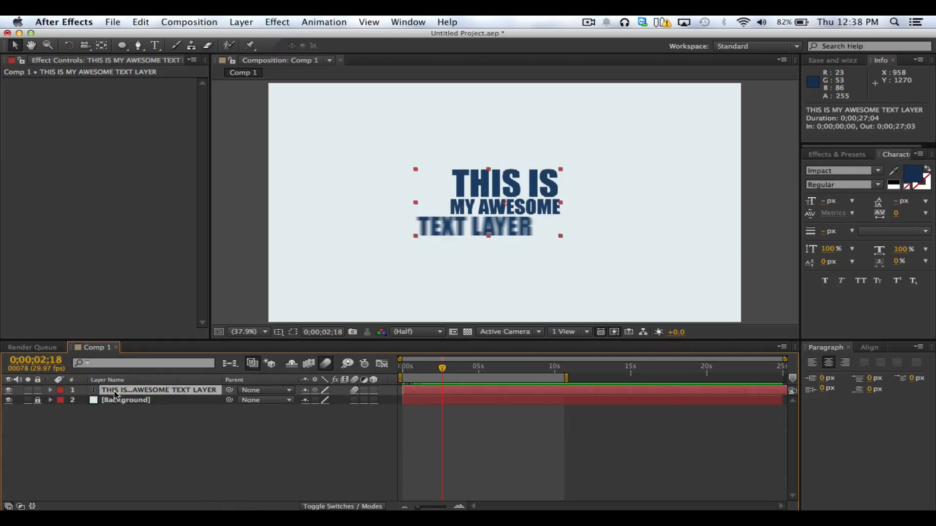
pyautogui.press('BackSpace')
pyautogui.click(124, 391)
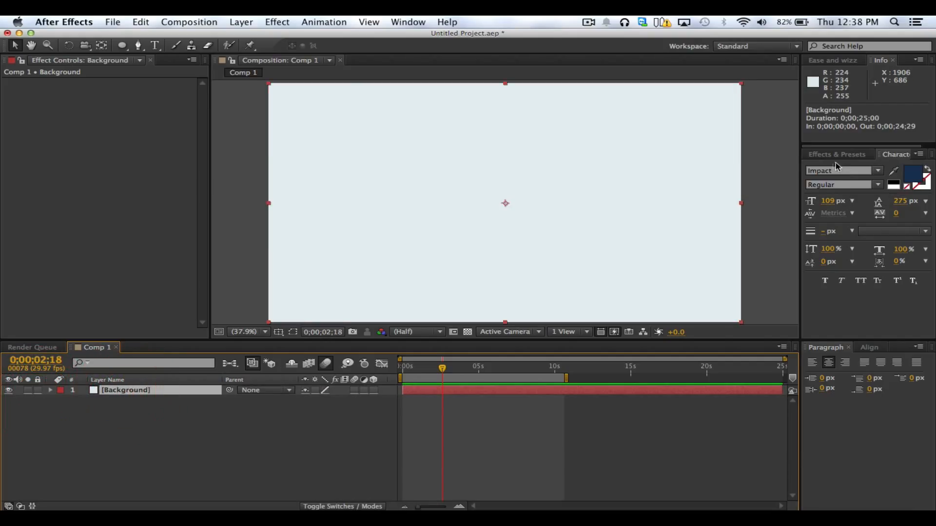
# Search the effects and presets for "gradient"
pyautogui.click(833, 156)
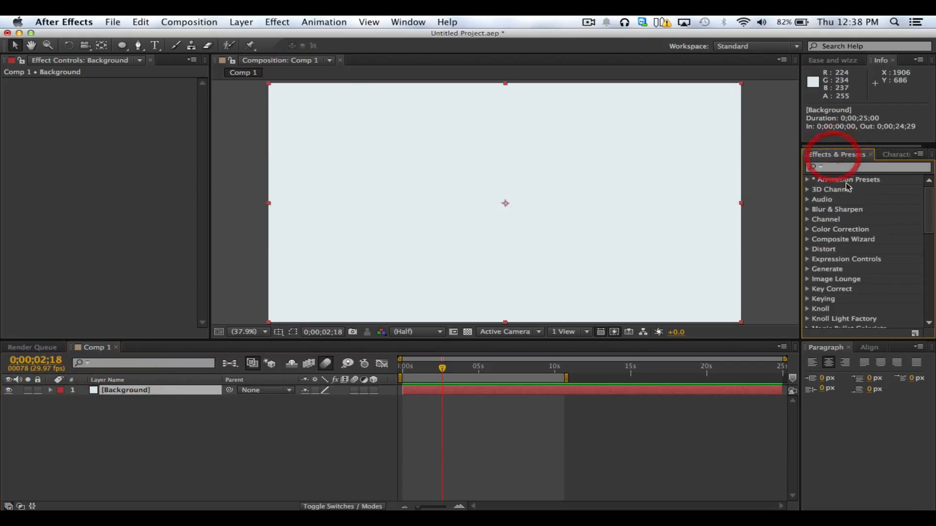
pyautogui.click(841, 168)
pyautogui.write('grade')
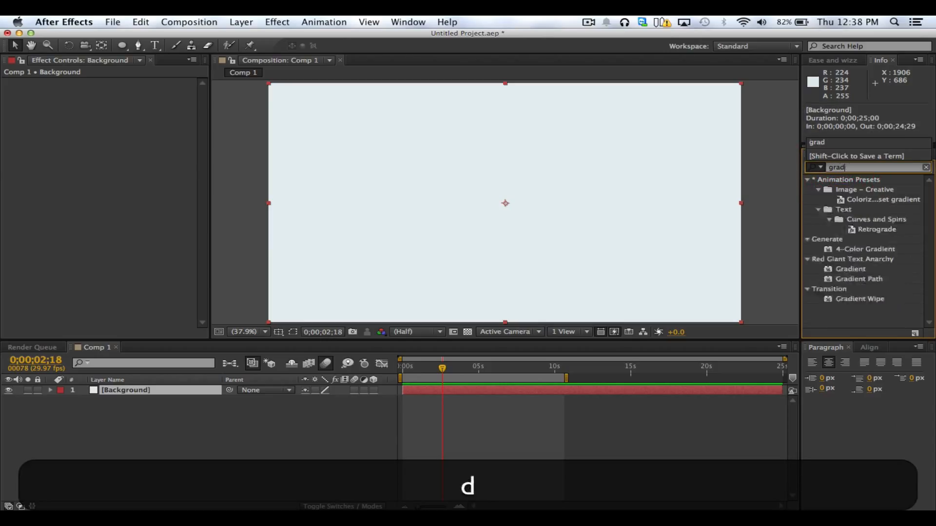
pyautogui.press('BackSpace')
pyautogui.write('ient')
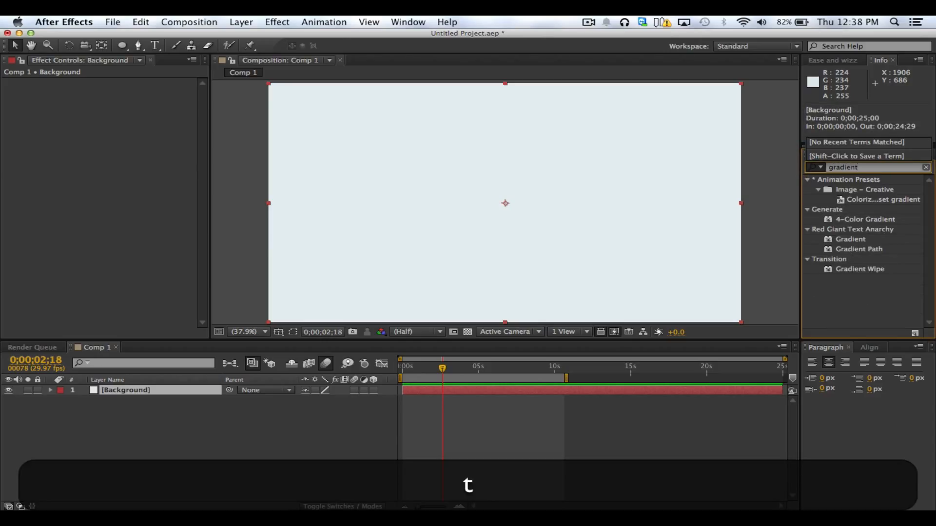
pyautogui.click(863, 298)
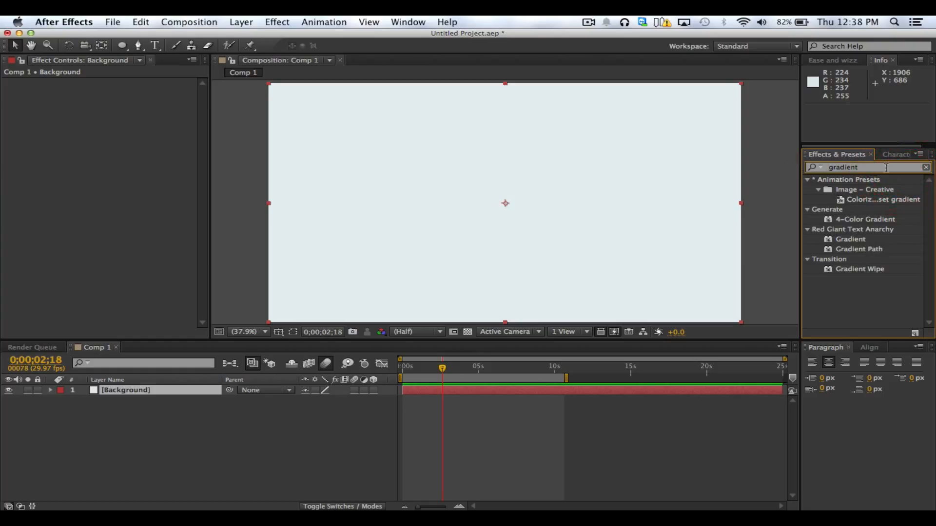
# Clear the effect search and browse the effect categories, looking into Color Correction
pyautogui.press('BackSpace')
pyautogui.press('BackSpace')
pyautogui.press('BackSpace')
pyautogui.press('BackSpace')
pyautogui.press('BackSpace')
pyautogui.press('BackSpace')
pyautogui.press('BackSpace')
pyautogui.press('BackSpace')
pyautogui.click(847, 195)
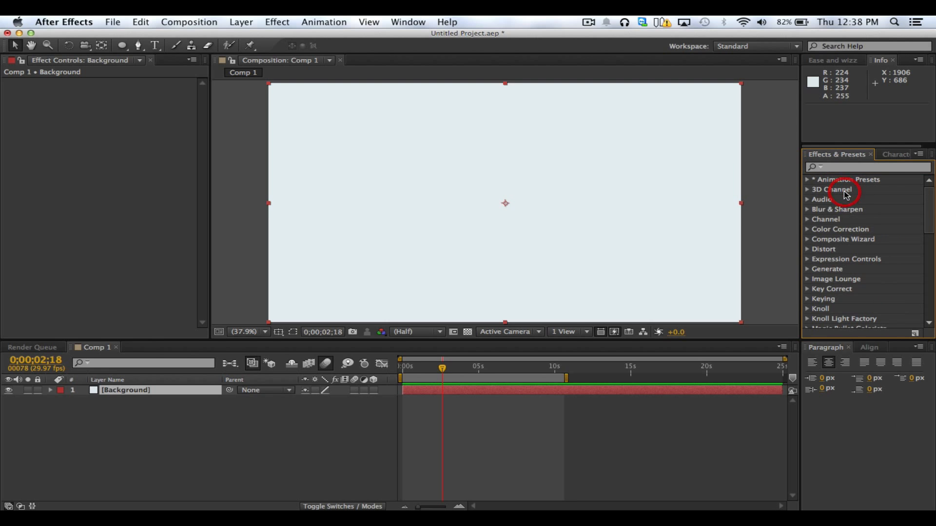
pyautogui.click(807, 229)
pyautogui.scroll(1, 875, 291)
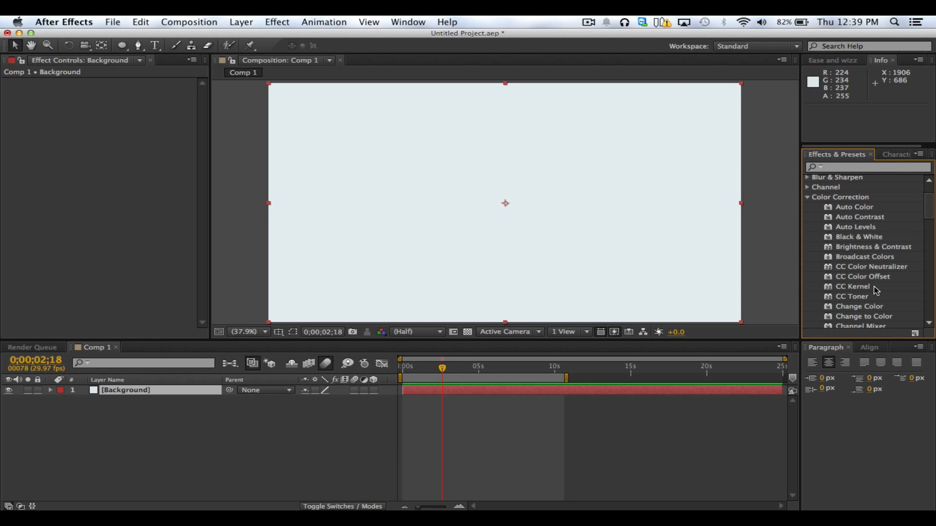
pyautogui.click(807, 197)
pyautogui.scroll(1, 828, 220)
pyautogui.scroll(-5, 833, 234)
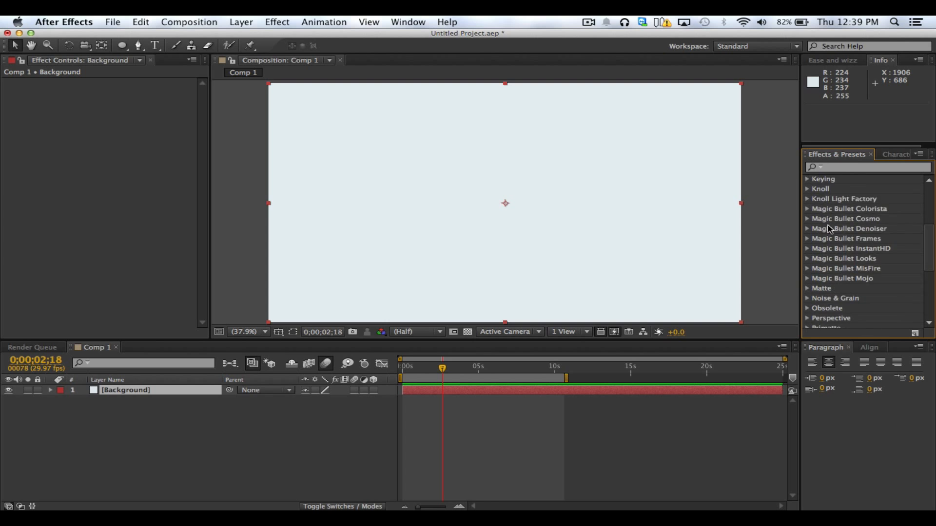
pyautogui.scroll(3, 834, 242)
pyautogui.scroll(3, 836, 253)
# Browse the Animation Presets and the Text preset folders, collapse them again and deselect the Background layer
pyautogui.click(807, 181)
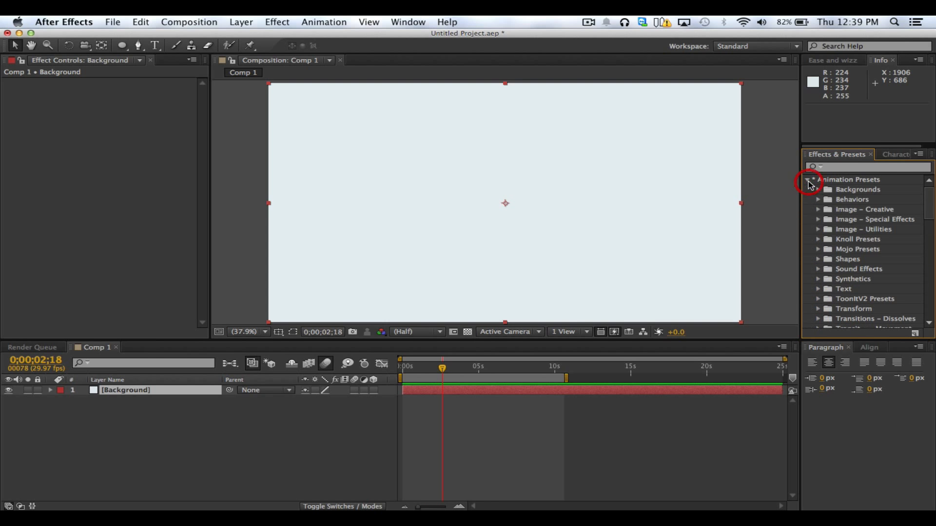
pyautogui.scroll(-3, 846, 289)
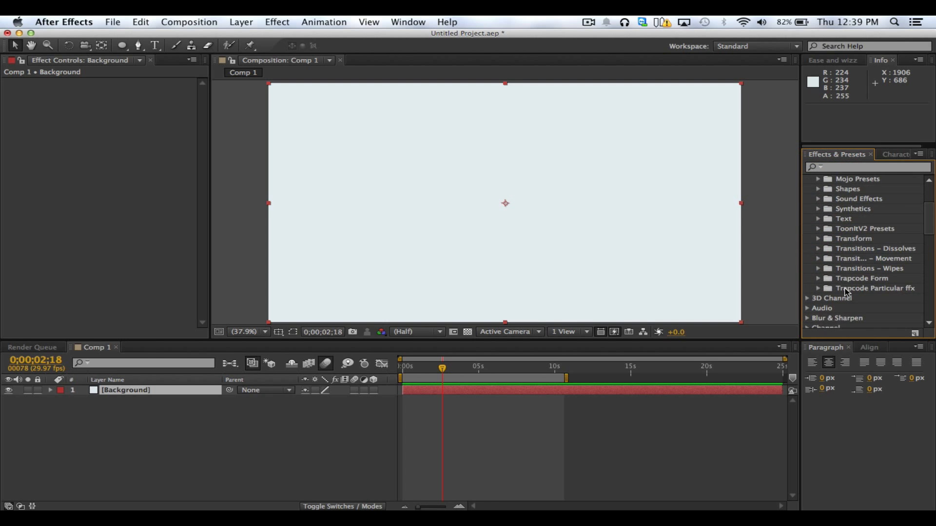
pyautogui.scroll(3, 846, 288)
pyautogui.scroll(1, 838, 265)
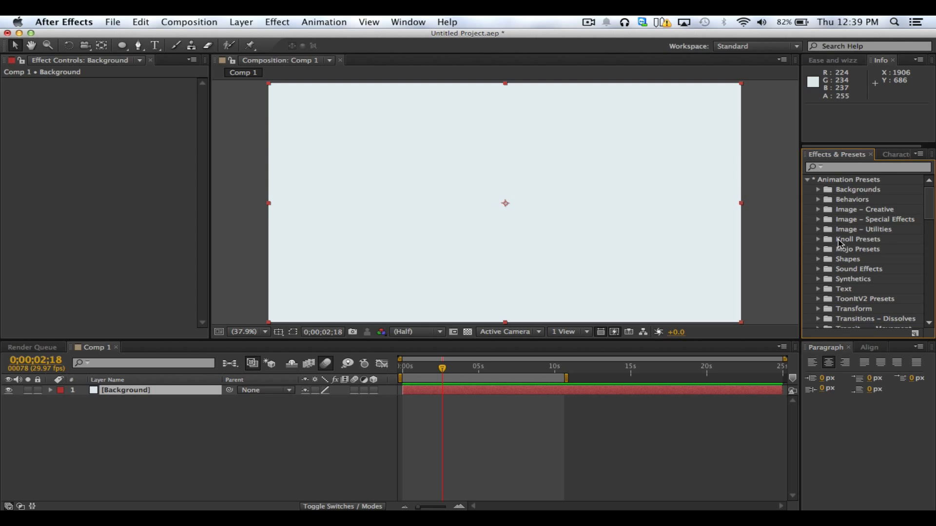
pyautogui.click(819, 291)
pyautogui.scroll(-5, 853, 256)
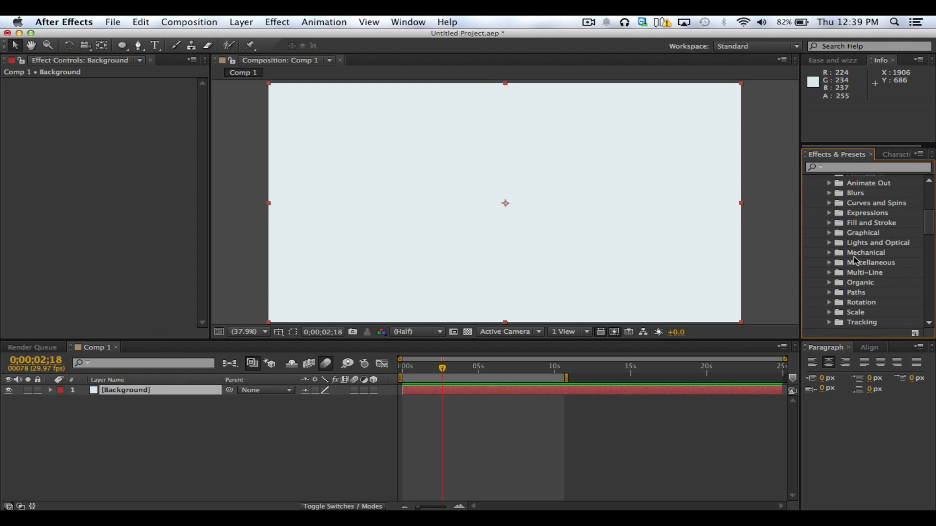
pyautogui.scroll(2, 855, 271)
pyautogui.click(818, 192)
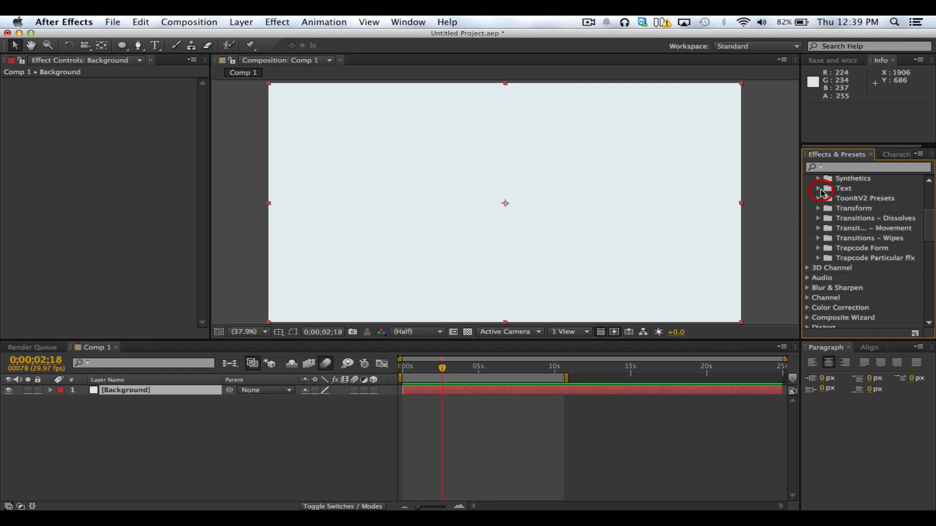
pyautogui.scroll(1, 820, 189)
pyautogui.scroll(3, 814, 188)
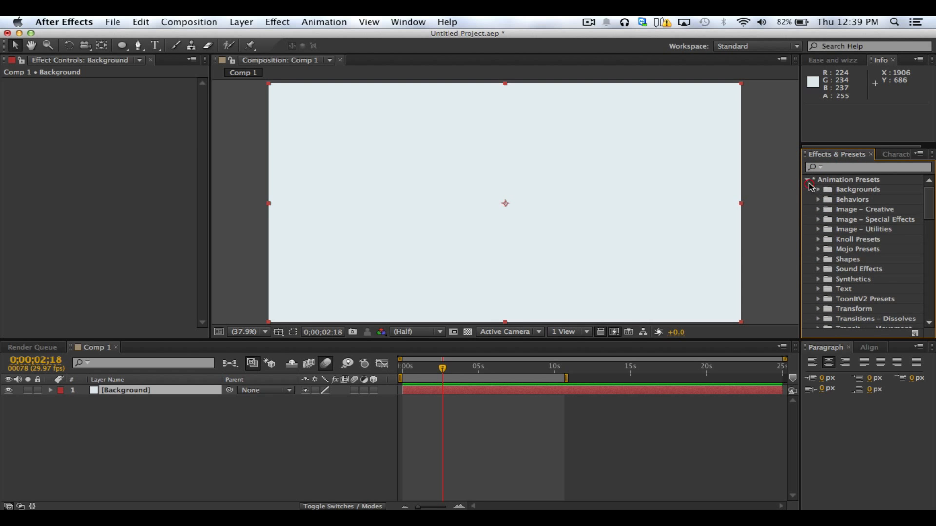
pyautogui.click(809, 182)
pyautogui.click(151, 435)
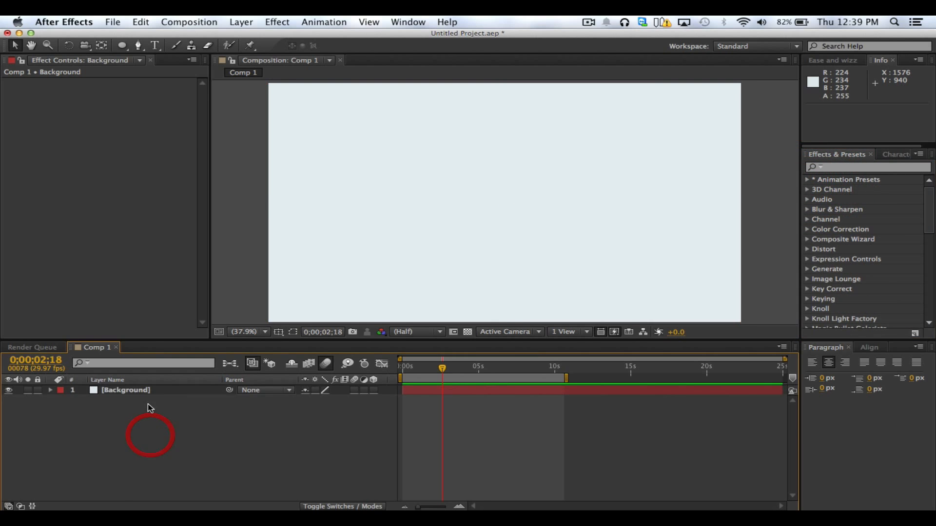
# Undo the deletion of the text layer
pyautogui.click(148, 396)
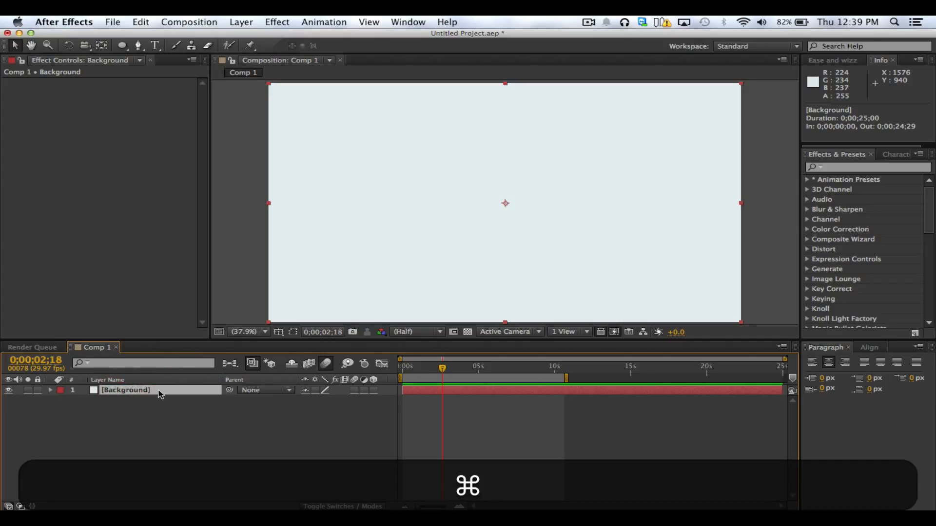
pyautogui.press('super+z')
pyautogui.press('super+z')
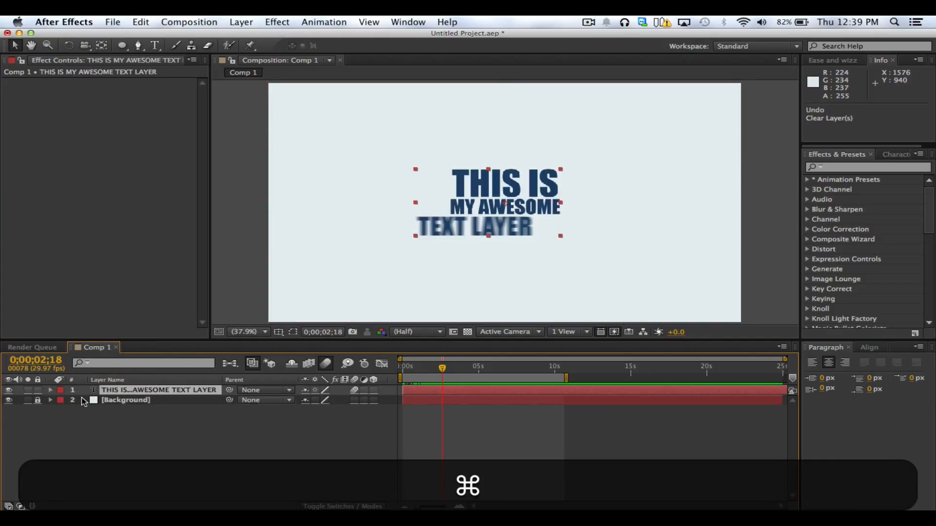
# Expand the text layer's Text properties and delete Animator 1
pyautogui.press('u')
pyautogui.press('u')
pyautogui.click(52, 391)
pyautogui.click(62, 401)
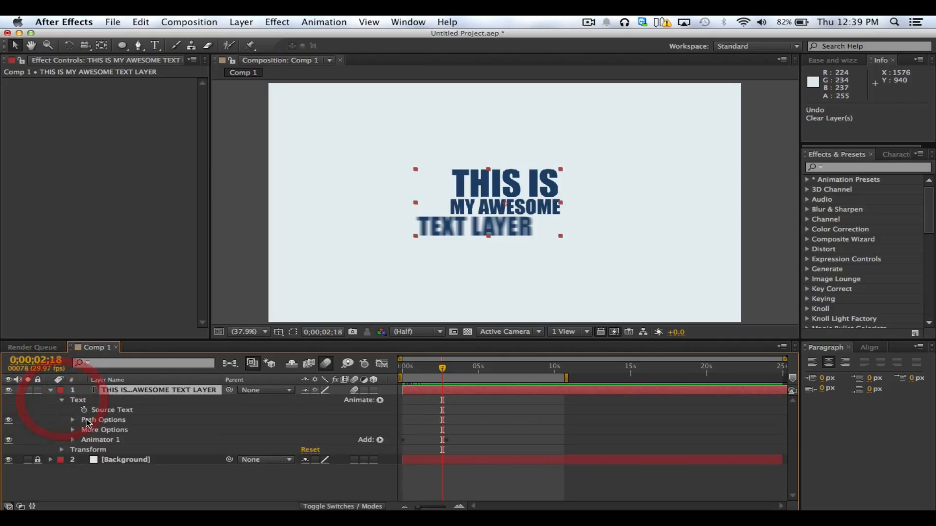
pyautogui.click(101, 440)
pyautogui.press('BackSpace')
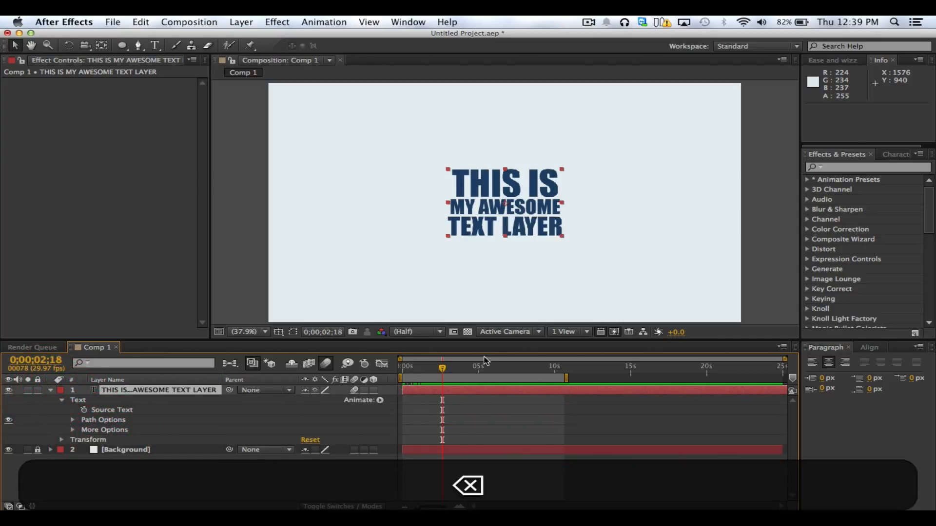
# Collapse the text layer's properties, then unlock and select the Background layer
pyautogui.click(135, 474)
pyautogui.press('super+a')
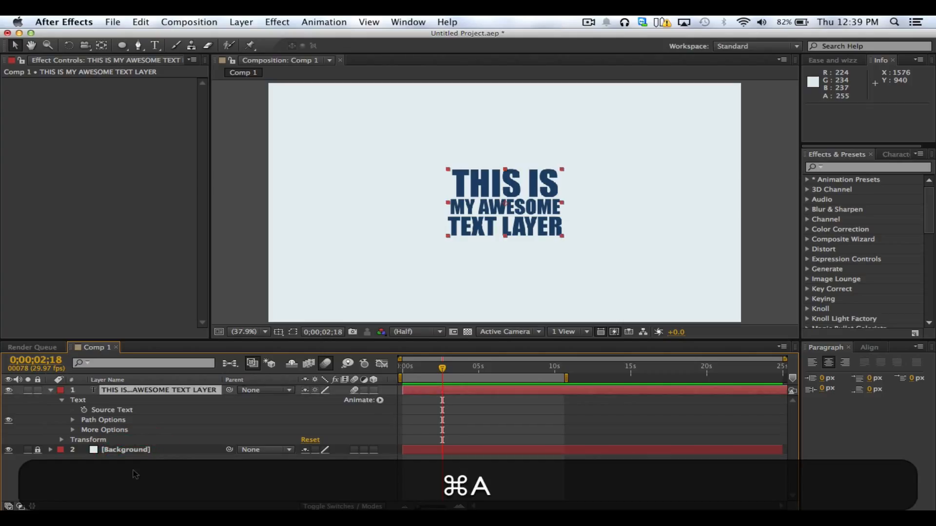
pyautogui.press('s')
pyautogui.press('s')
pyautogui.click(147, 442)
pyautogui.click(152, 398)
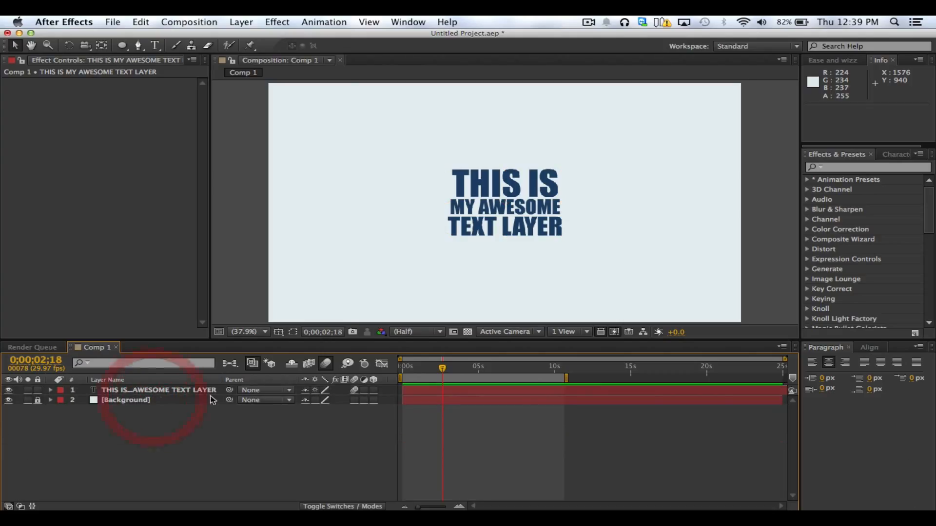
pyautogui.click(38, 400)
pyautogui.click(126, 400)
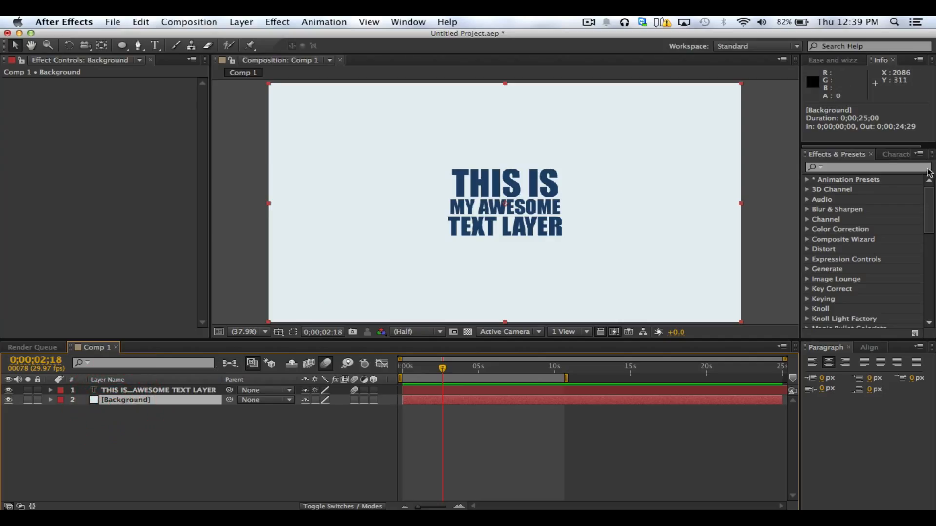
# Look through the effects matching "gradient" and clear the search
pyautogui.click(876, 167)
pyautogui.write('gra')
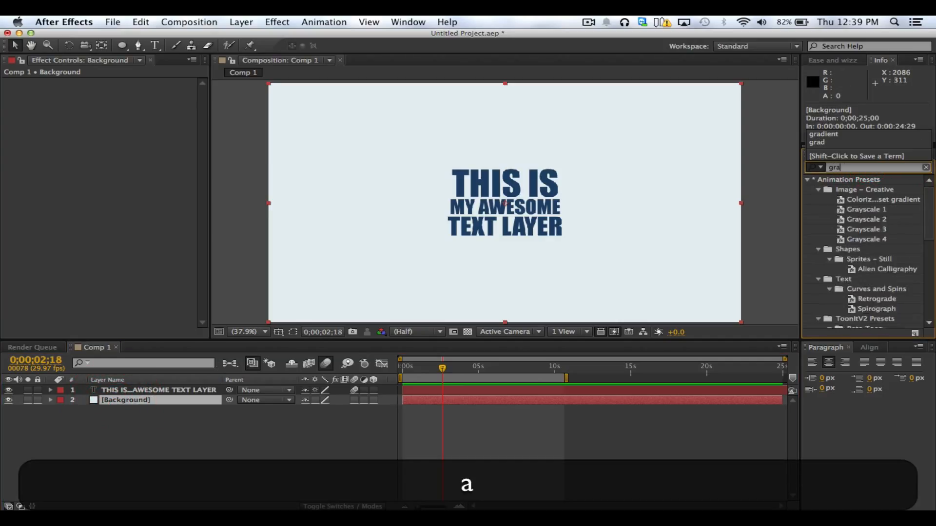
pyautogui.write('d')
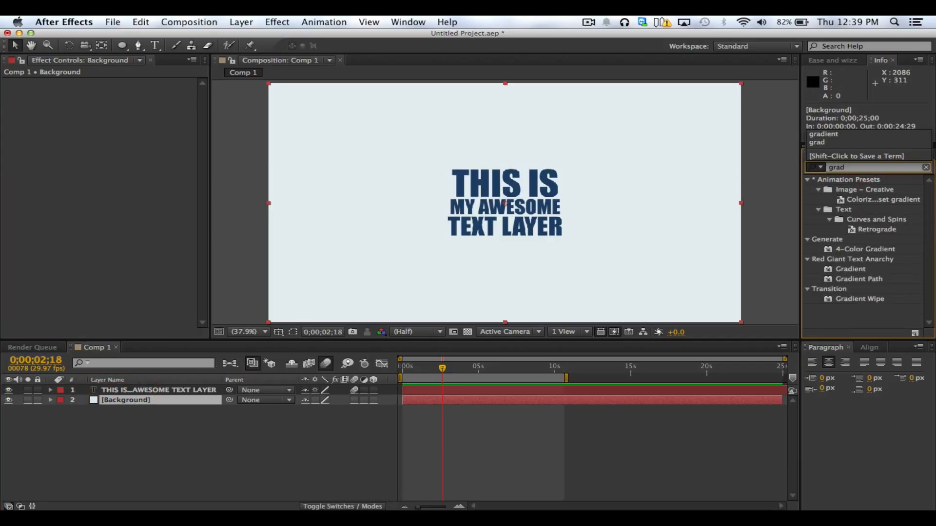
pyautogui.write('ient')
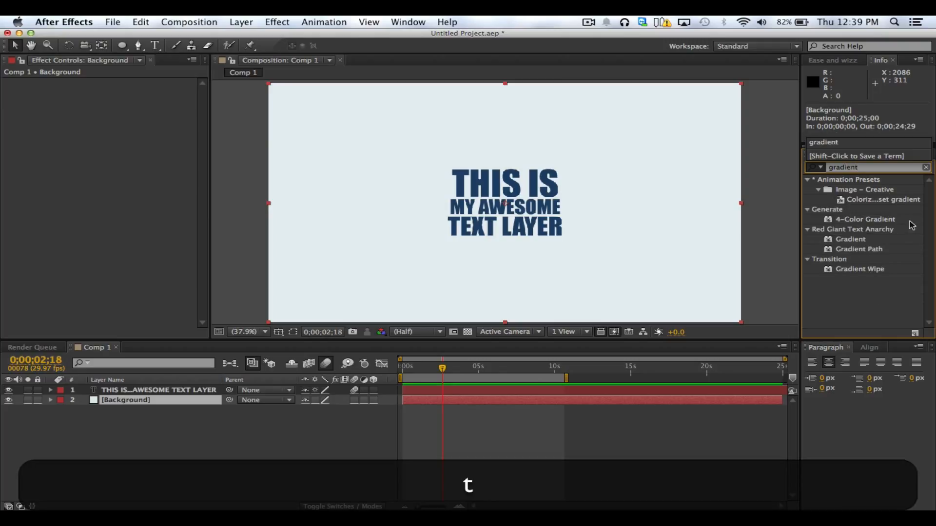
pyautogui.click(864, 253)
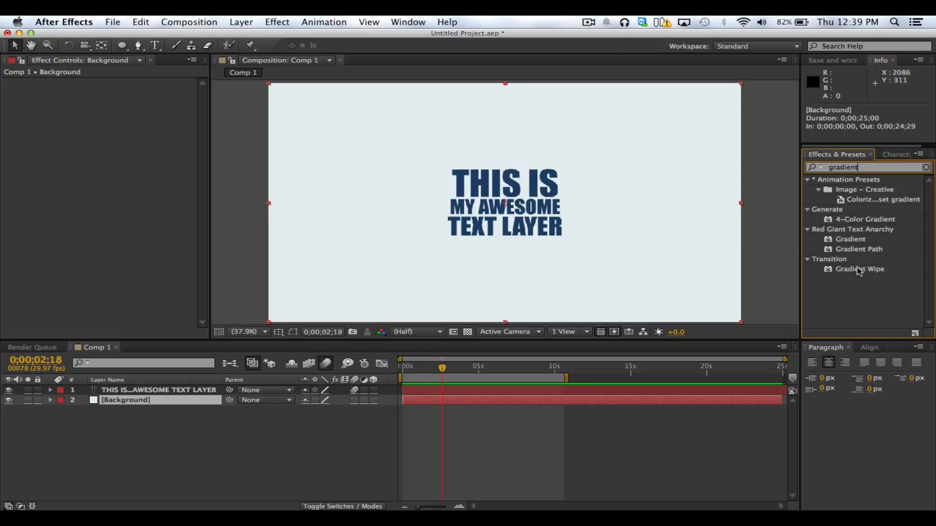
pyautogui.click(858, 284)
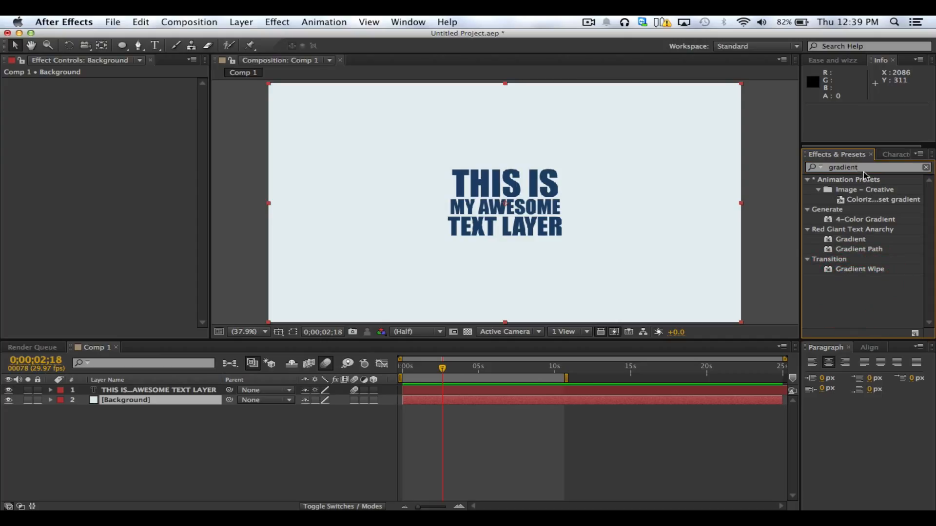
pyautogui.click(790, 165)
pyautogui.press('BackSpace')
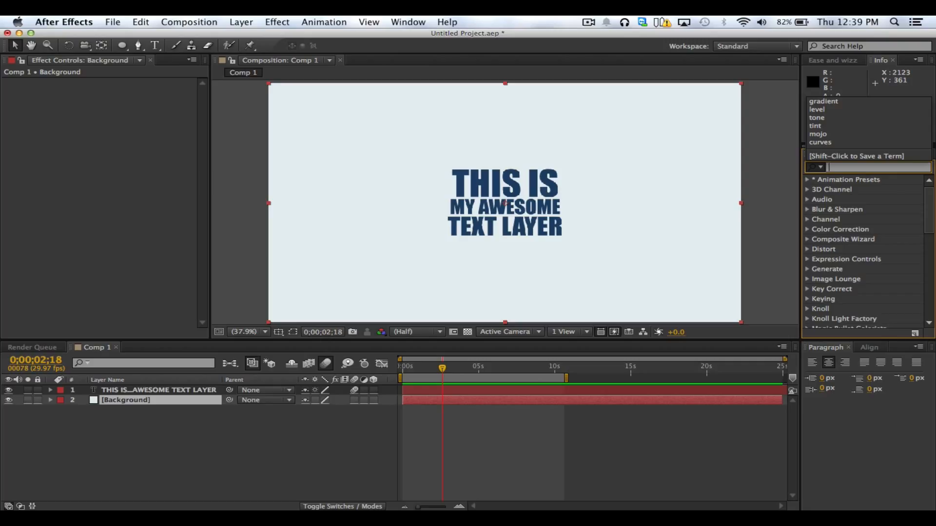
pyautogui.click(773, 147)
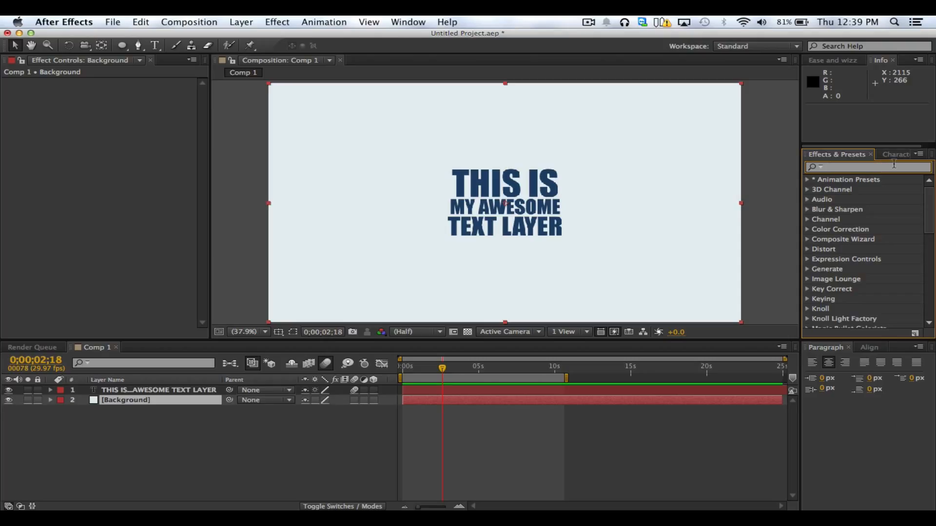
# Find the Ramp effect by searching for "ramp" and apply it to the Background layer
pyautogui.write('ramp')
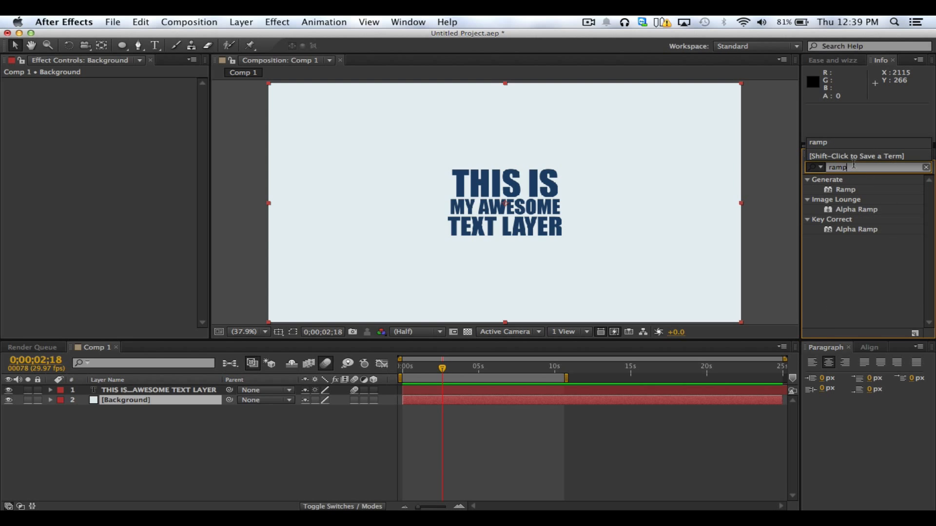
pyautogui.click(850, 190)
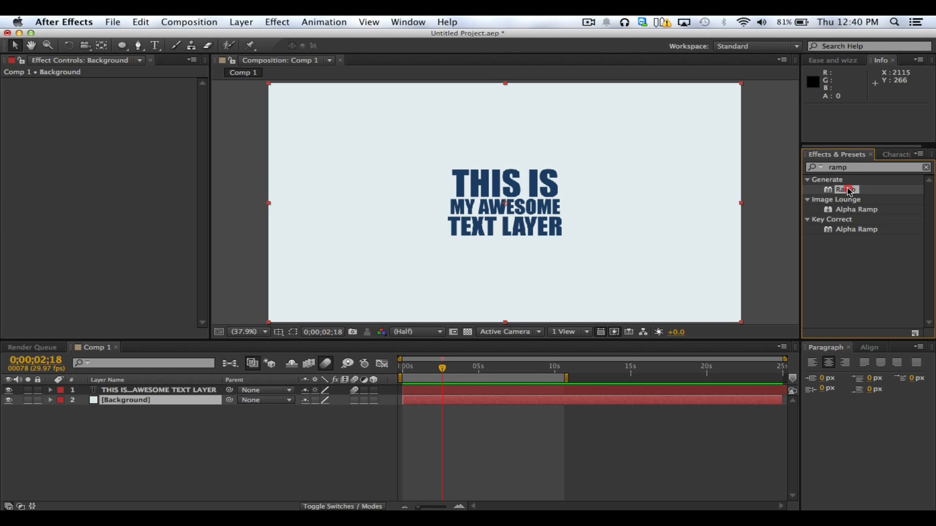
pyautogui.moveTo(850, 189); pyautogui.dragTo(908, 216)
pyautogui.moveTo(852, 195); pyautogui.dragTo(847, 189)
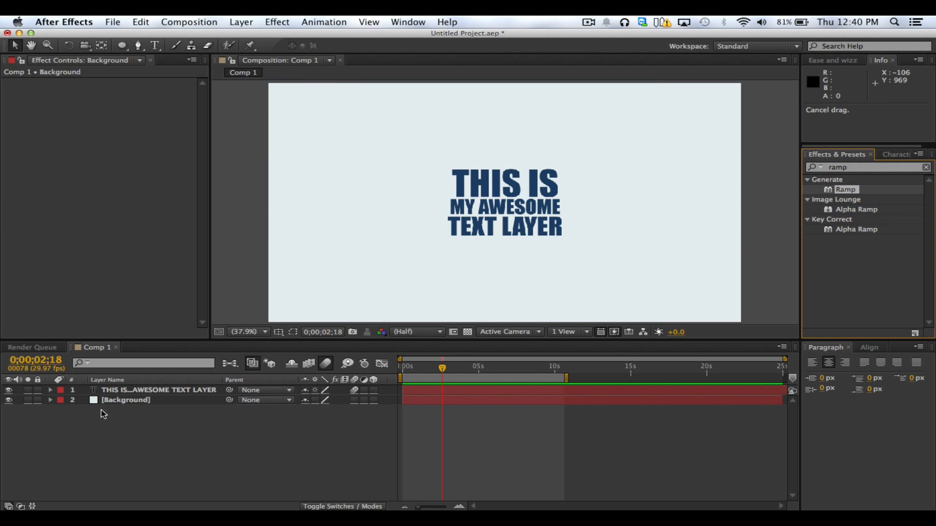
pyautogui.click(111, 401)
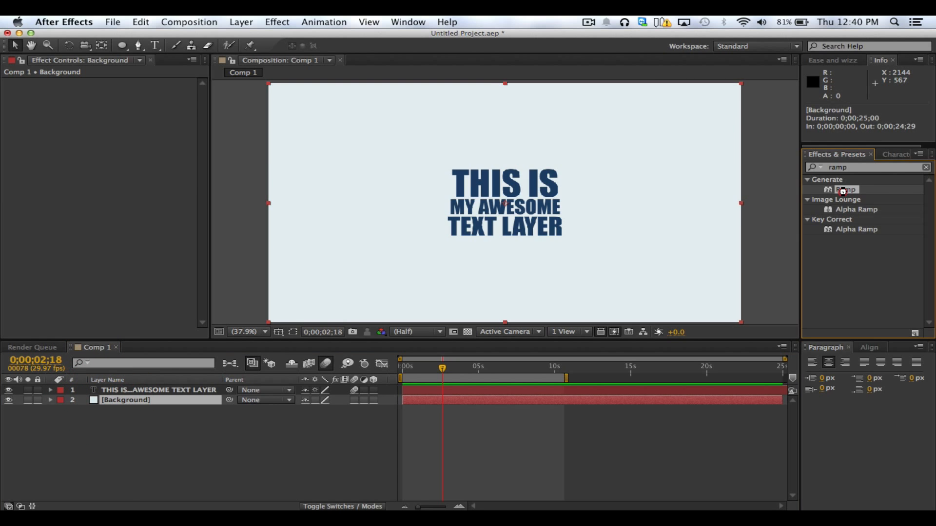
pyautogui.doubleClick(845, 190)
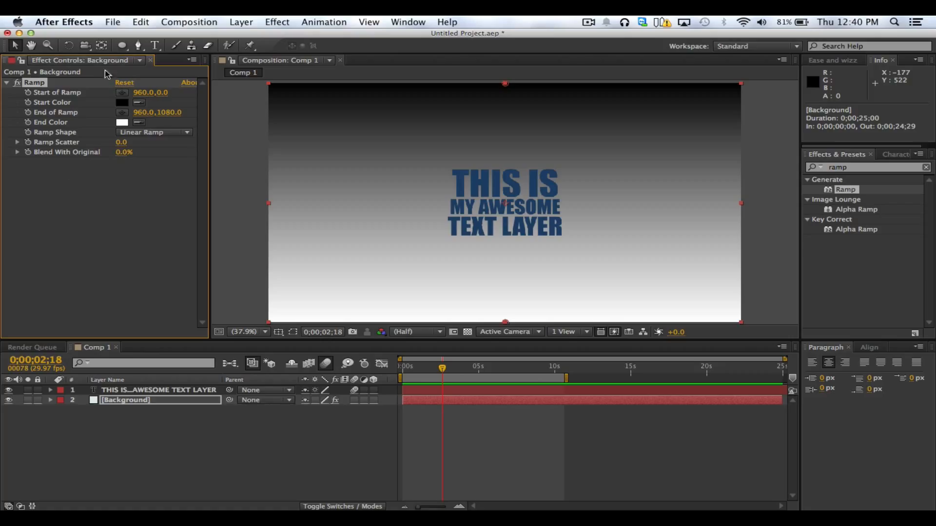
# Expand the Background layer in the timeline to reveal all properties of its Ramp effect
pyautogui.click(103, 174)
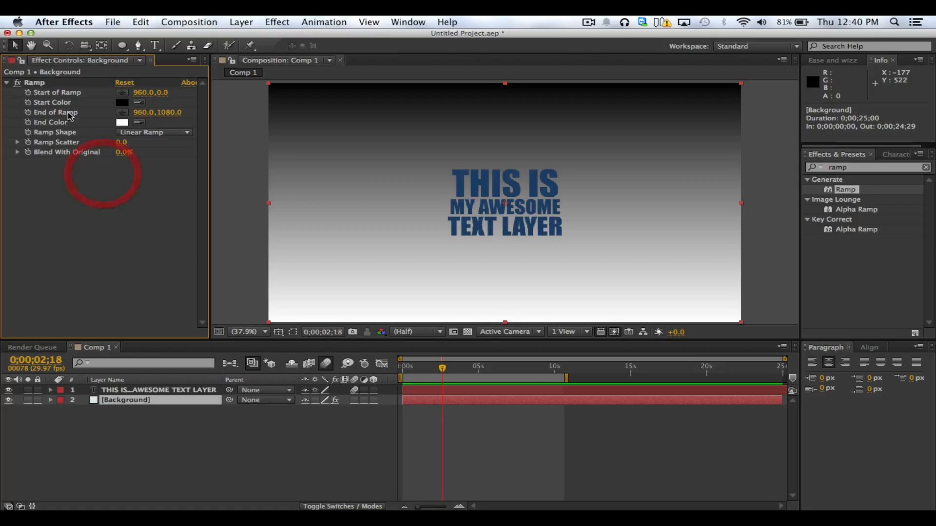
pyautogui.click(34, 83)
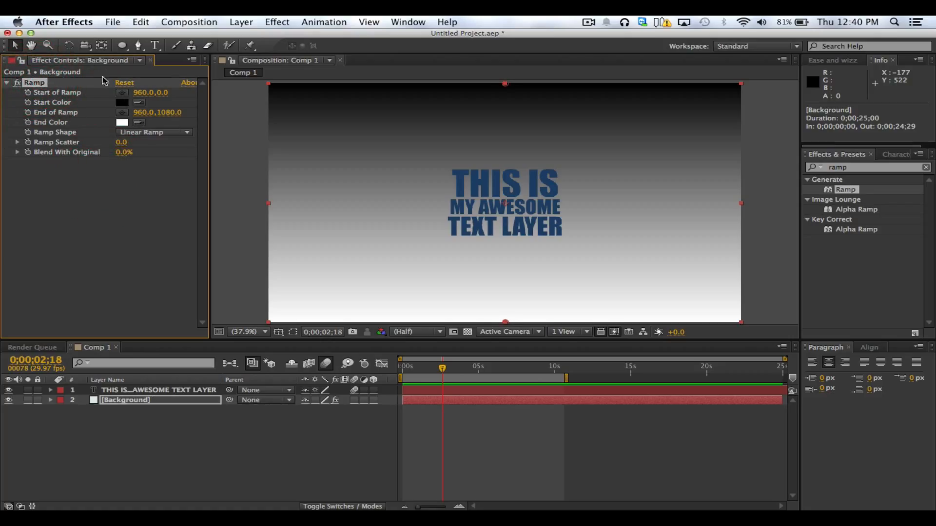
pyautogui.click(114, 420)
pyautogui.click(117, 400)
pyautogui.click(50, 400)
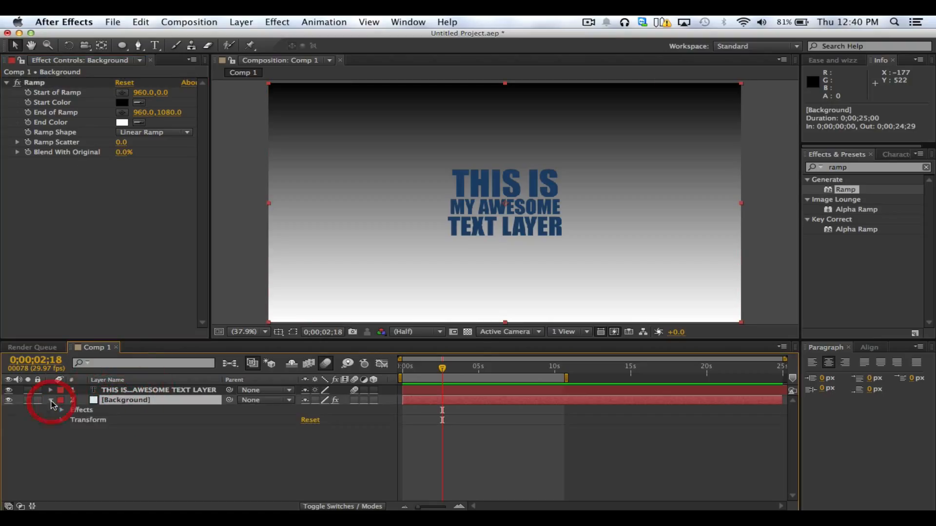
pyautogui.click(62, 409)
pyautogui.click(72, 420)
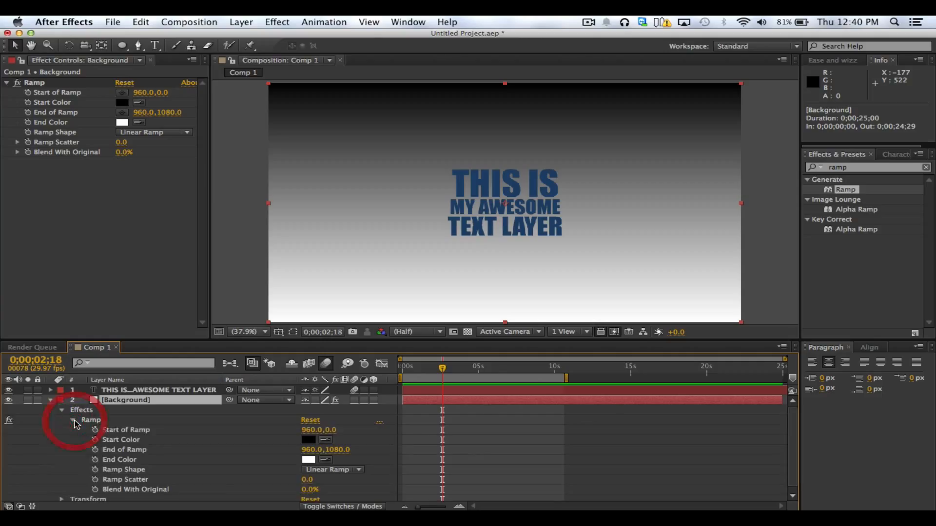
pyautogui.click(120, 430)
pyautogui.click(122, 490)
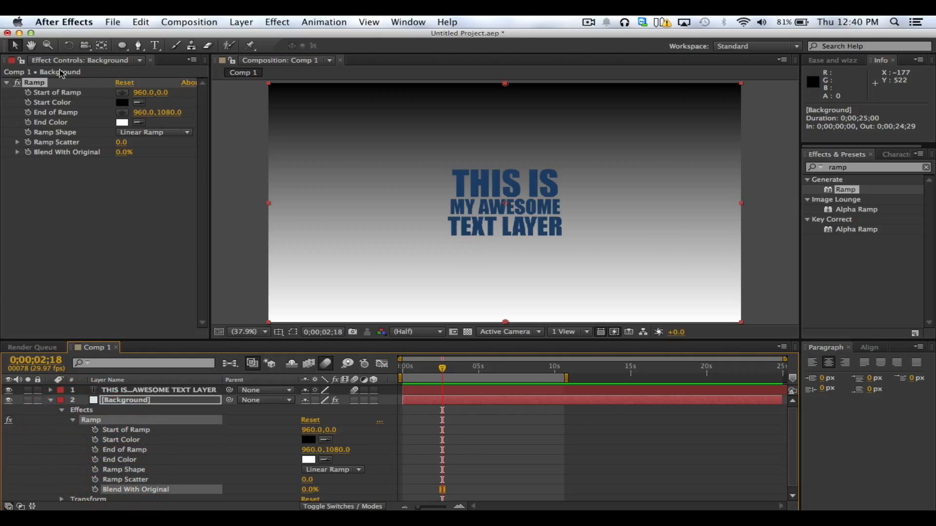
# Collapse the Background layer's properties in the timeline and keep the layer selected
pyautogui.click(74, 274)
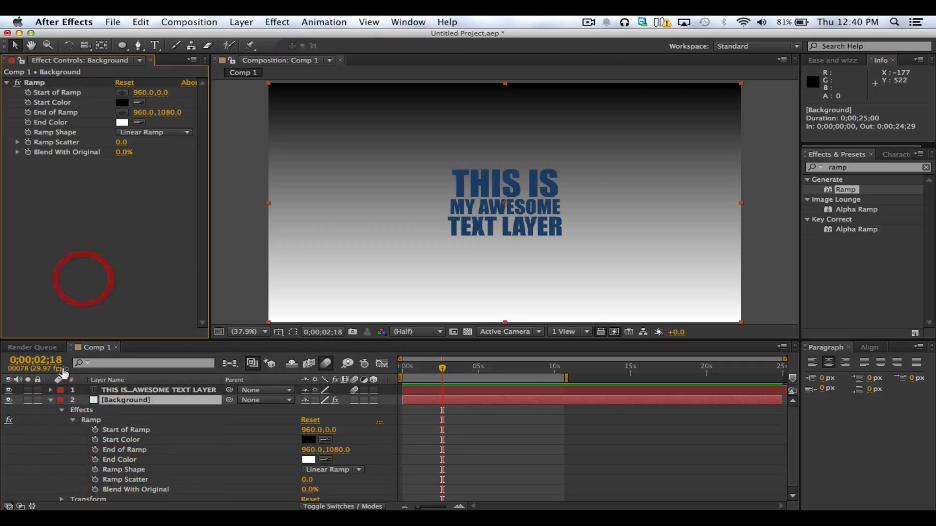
pyautogui.click(51, 401)
pyautogui.click(88, 268)
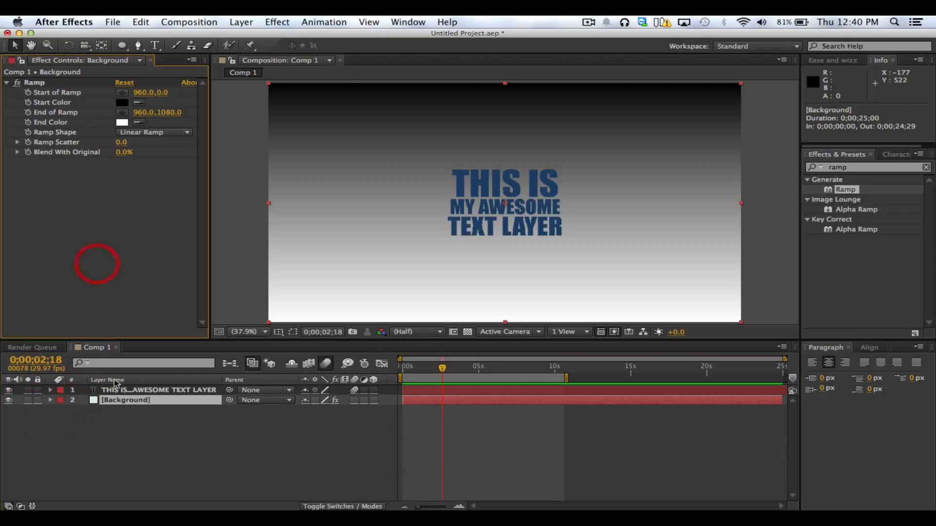
pyautogui.click(126, 401)
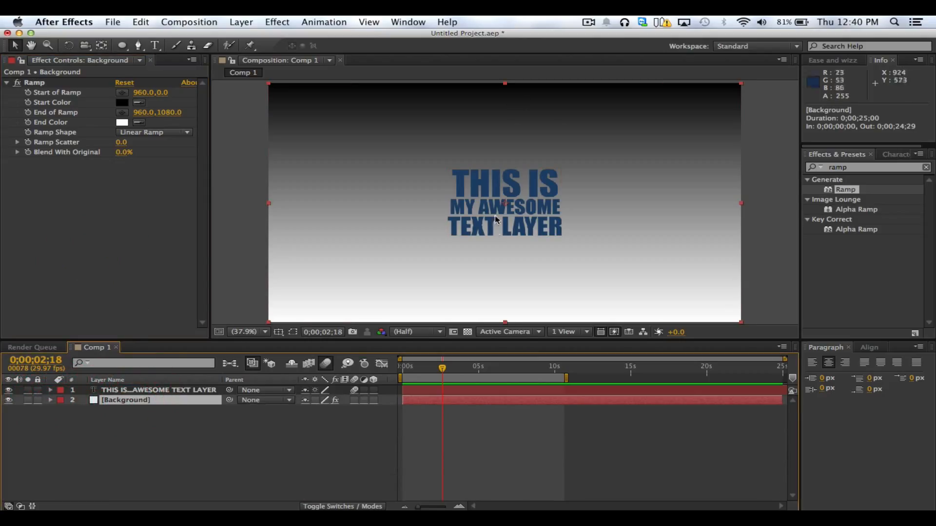
# Set the Ramp effect's shape to Radial Ramp
pyautogui.click(85, 220)
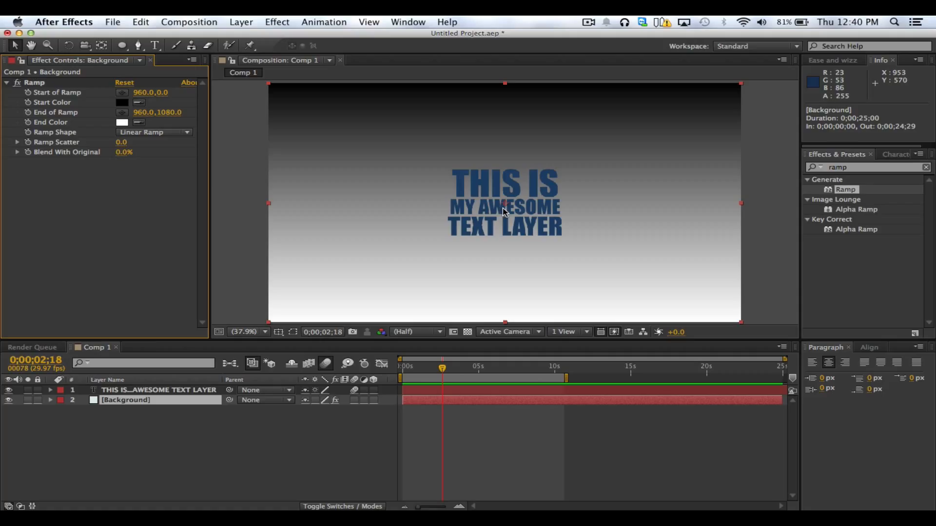
pyautogui.click(164, 132)
pyautogui.click(165, 155)
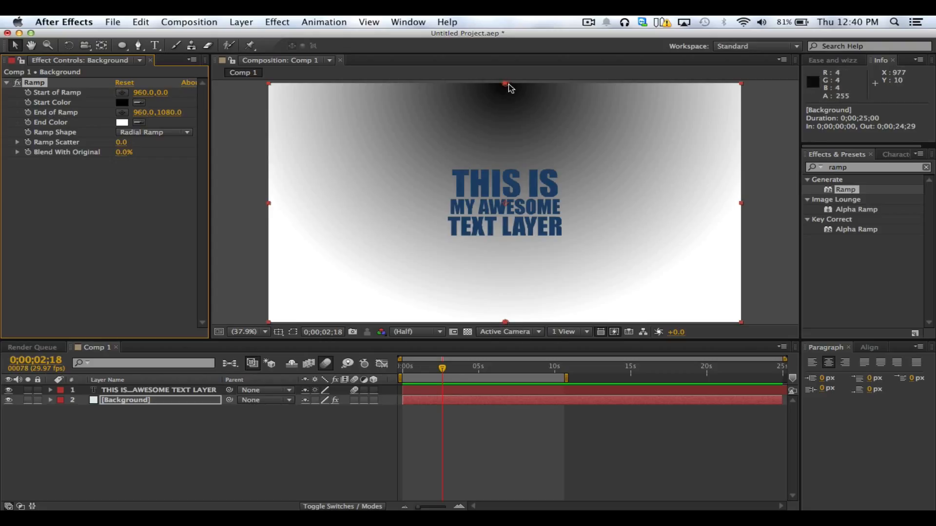
# Place the Start of Ramp point at the centre of the composition, at about 961.2, 541.3
pyautogui.moveTo(508, 86); pyautogui.dragTo(517, 209)
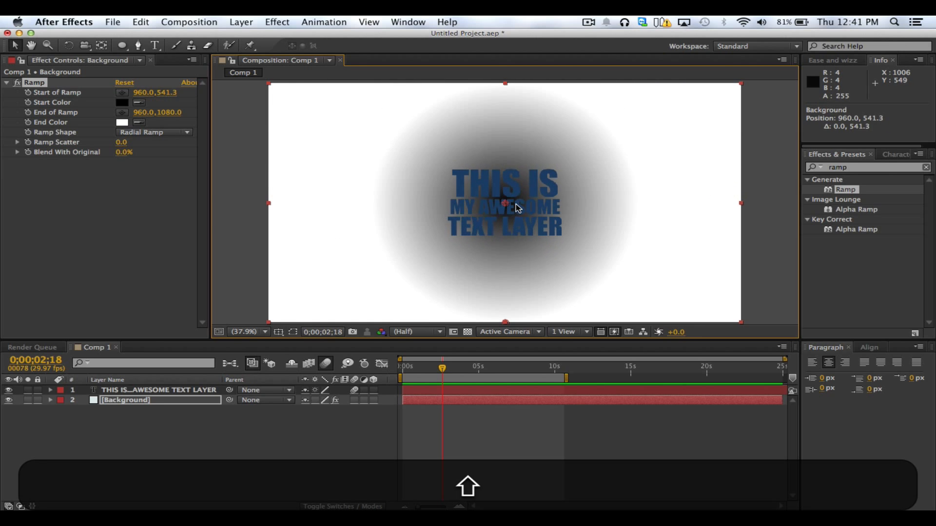
pyautogui.press('super+z')
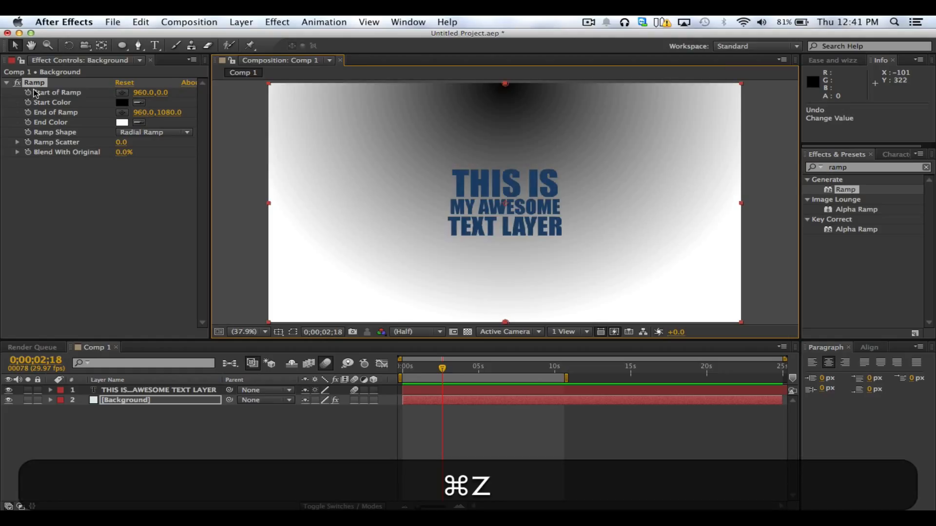
pyautogui.click(122, 93)
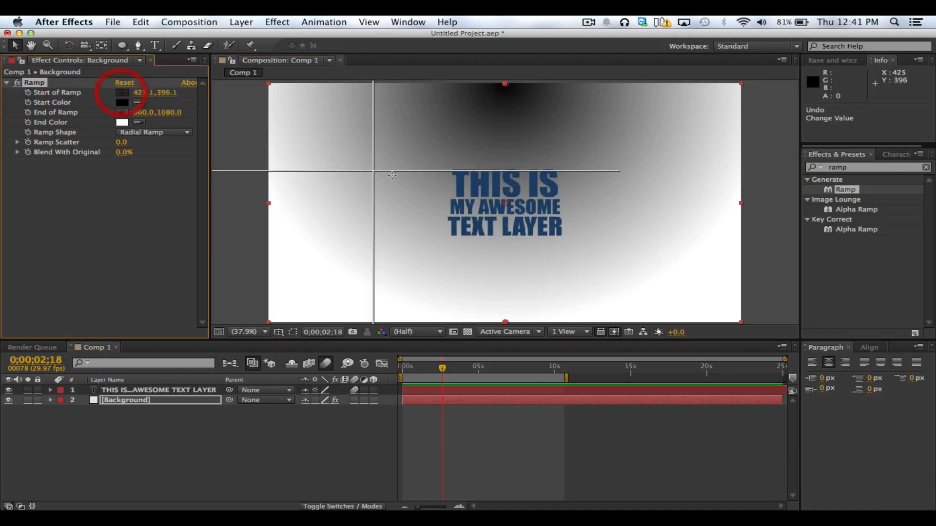
pyautogui.click(505, 204)
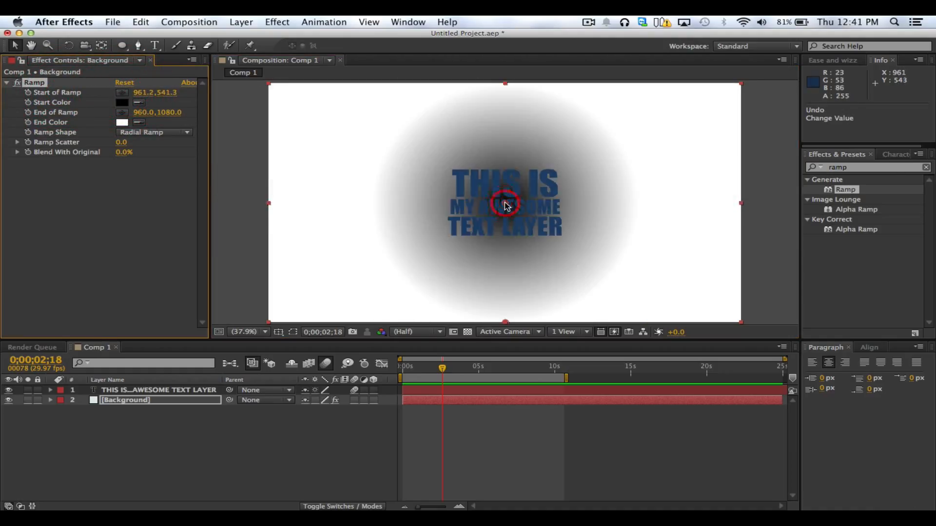
# Move the End of Ramp point straight down, well below the frame, to 960.0, 1971.0
pyautogui.scroll(-1, 493, 203)
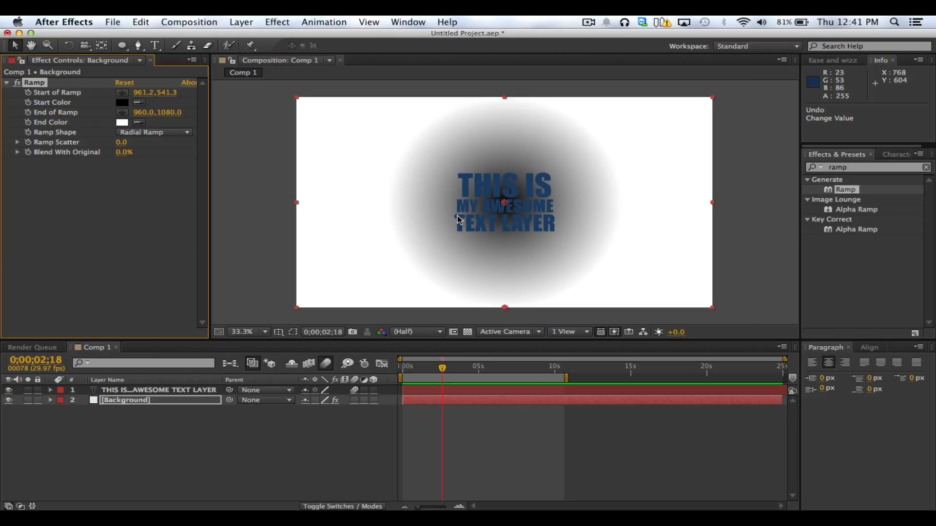
pyautogui.press('h')
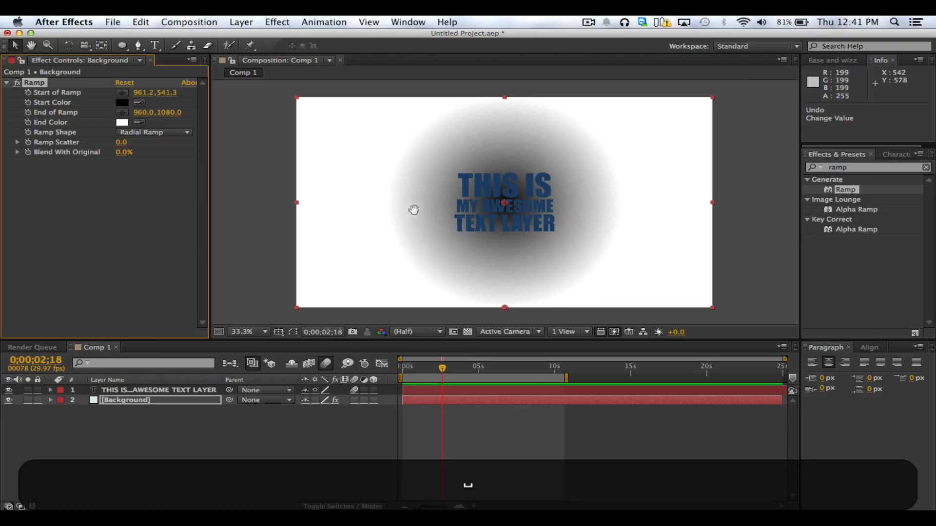
pyautogui.moveTo(472, 282); pyautogui.dragTo(492, 313)
pyautogui.click(486, 198)
pyautogui.press('v')
pyautogui.press(',')
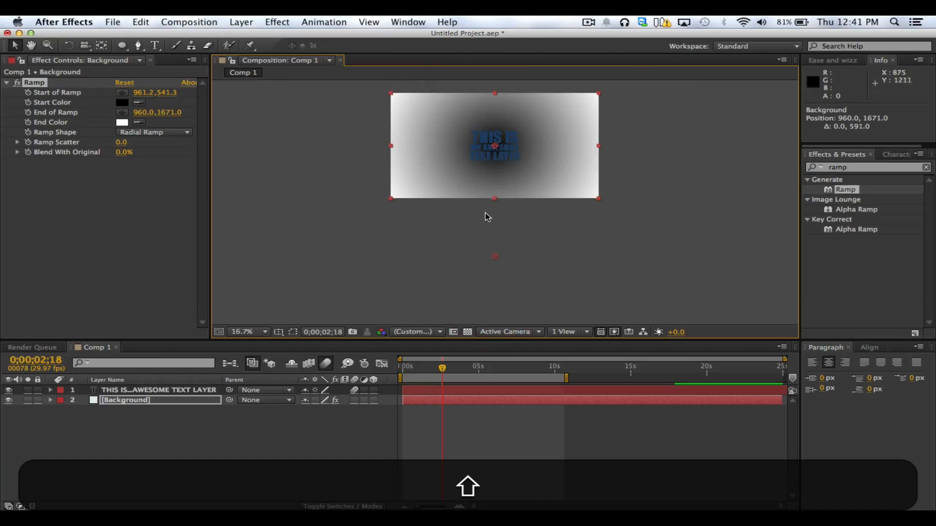
pyautogui.moveTo(496, 260); pyautogui.dragTo(498, 289)
pyautogui.press('space')
pyautogui.moveTo(500, 212); pyautogui.dragTo(500, 230)
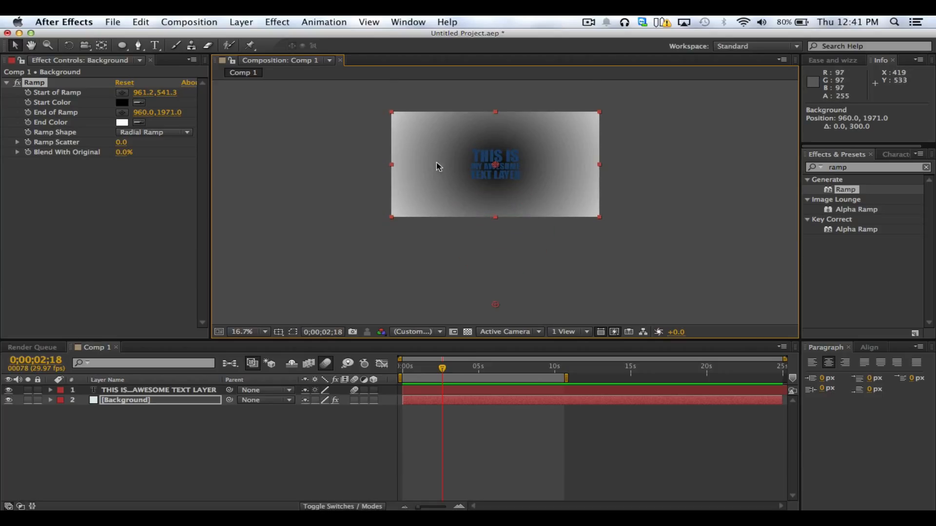
# Set the Ramp's Start Color to the light blue 9CCBDA
pyautogui.click(58, 195)
pyautogui.click(122, 103)
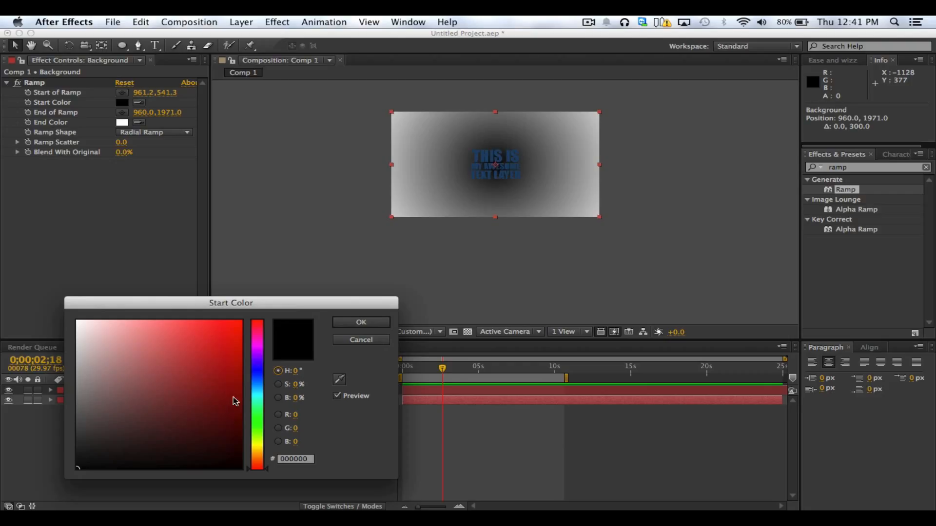
pyautogui.moveTo(251, 395); pyautogui.dragTo(255, 387)
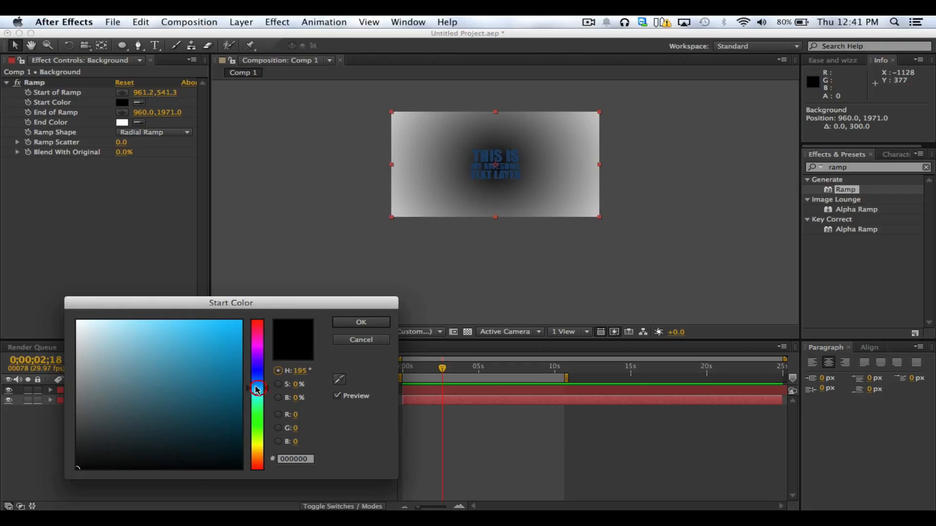
pyautogui.click(114, 335)
pyautogui.moveTo(114, 335); pyautogui.dragTo(121, 339)
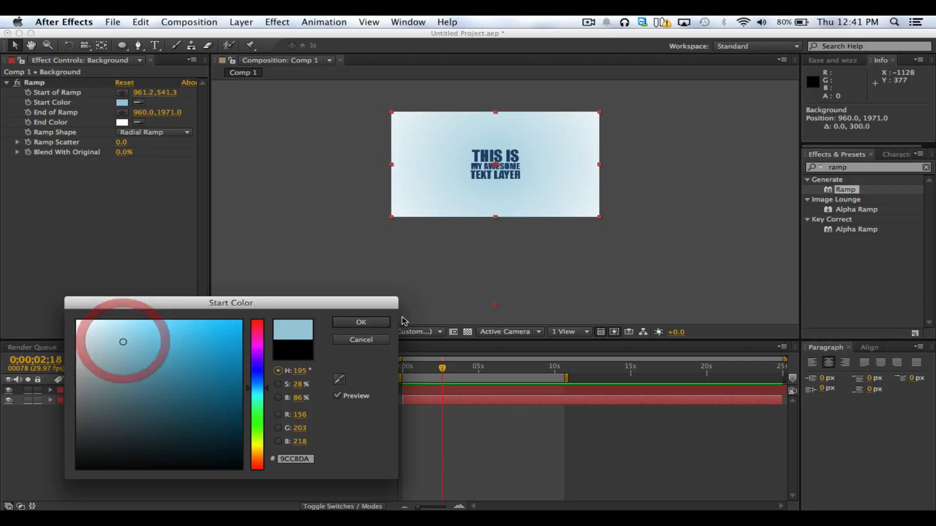
pyautogui.click(370, 323)
pyautogui.scroll(1, 525, 154)
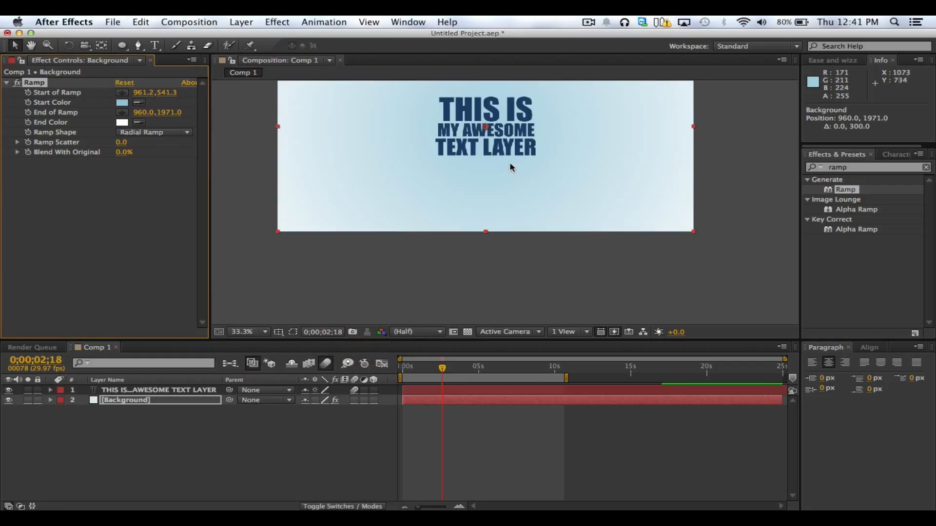
pyautogui.press('space')
pyautogui.moveTo(485, 170); pyautogui.dragTo(494, 245)
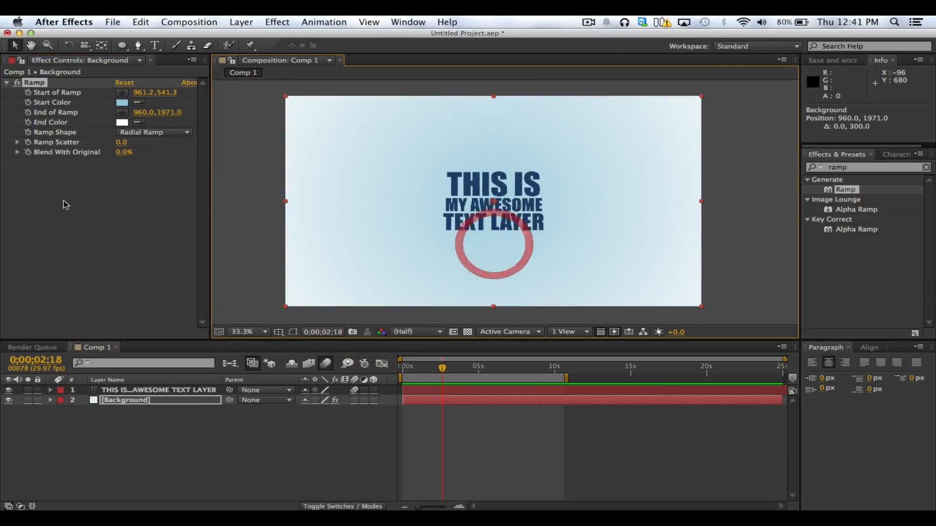
pyautogui.click(116, 220)
pyautogui.click(122, 103)
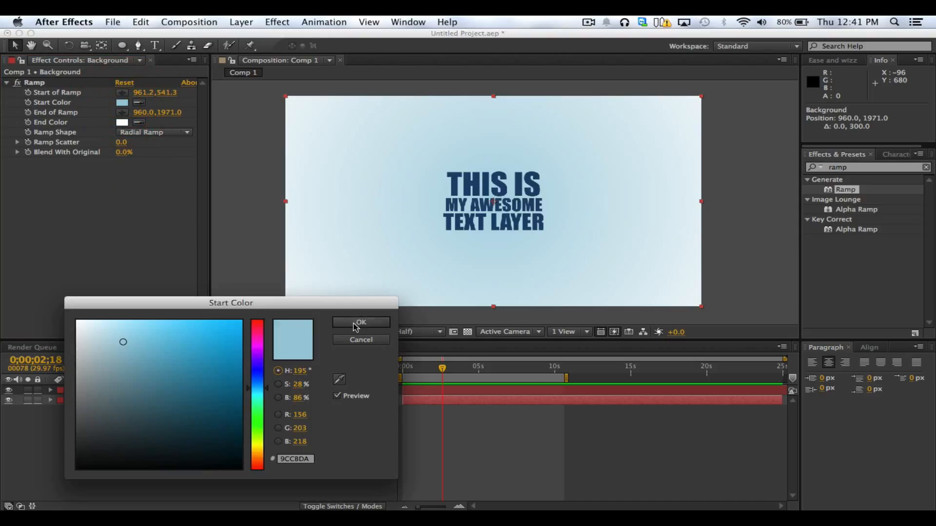
pyautogui.click(361, 323)
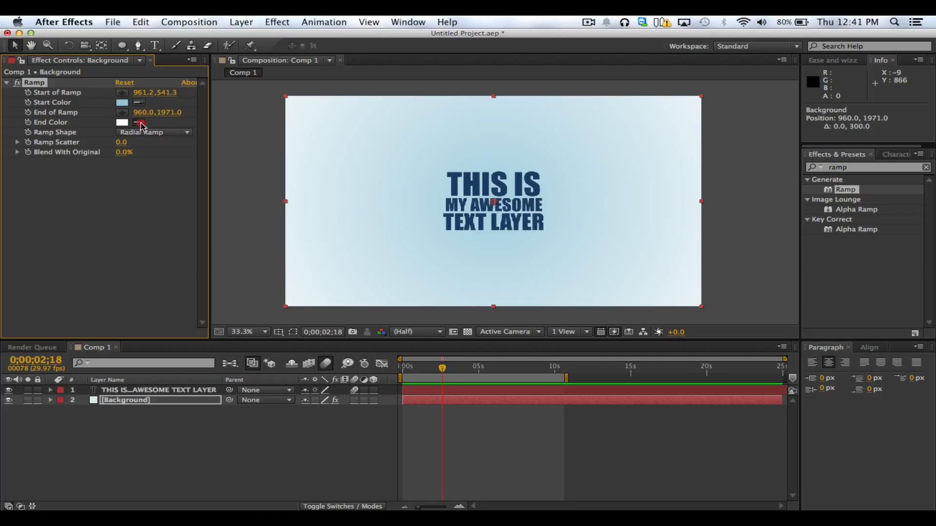
pyautogui.click(125, 104)
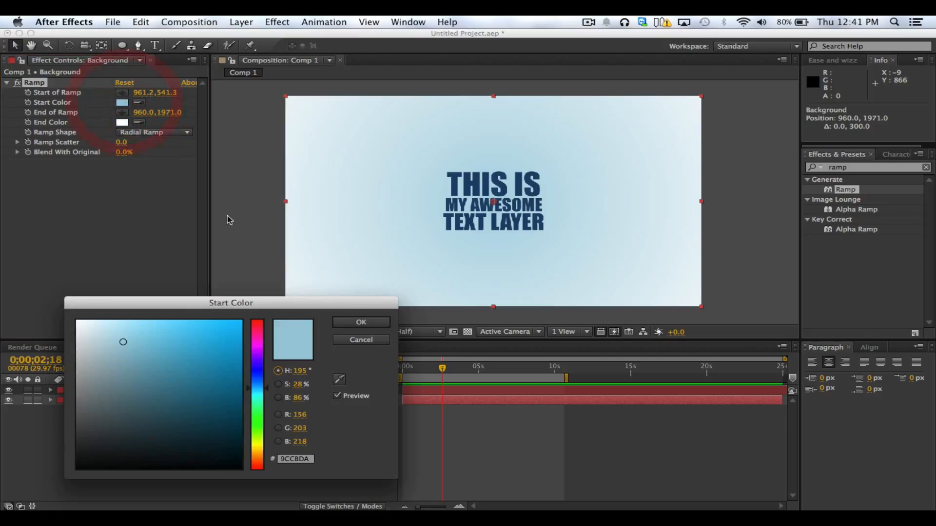
pyautogui.click(338, 379)
pyautogui.press('Escape')
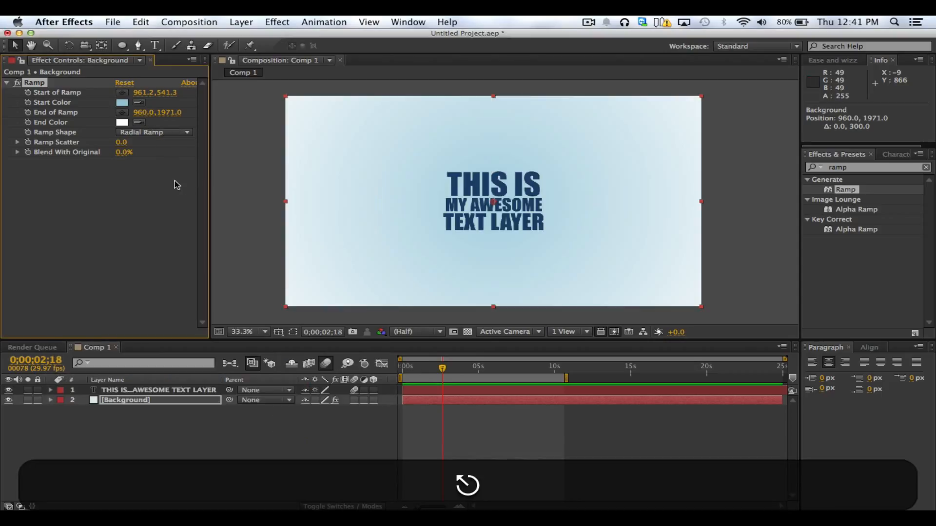
pyautogui.click(152, 203)
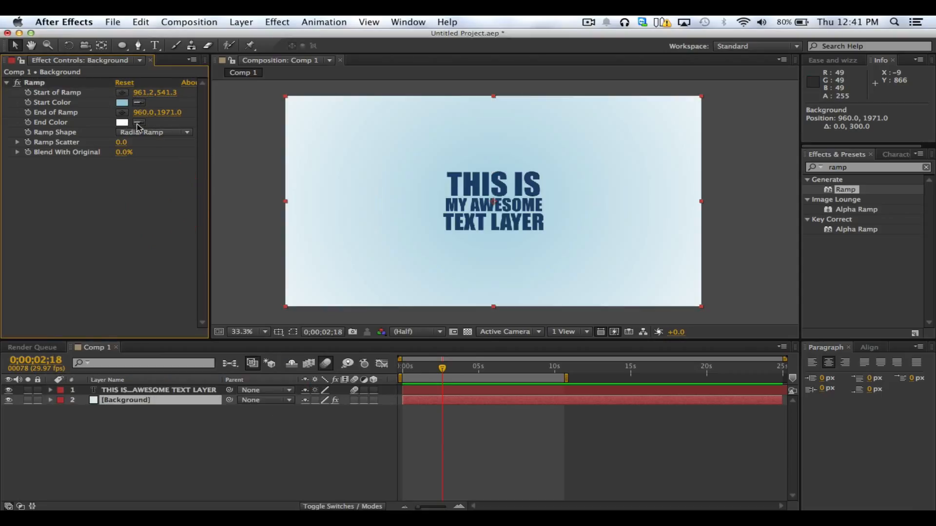
# Sample the Start Color's light blue with the eyedropper as the Ramp's End Color
pyautogui.click(125, 104)
pyautogui.click(128, 157)
pyautogui.click(122, 124)
pyautogui.click(339, 379)
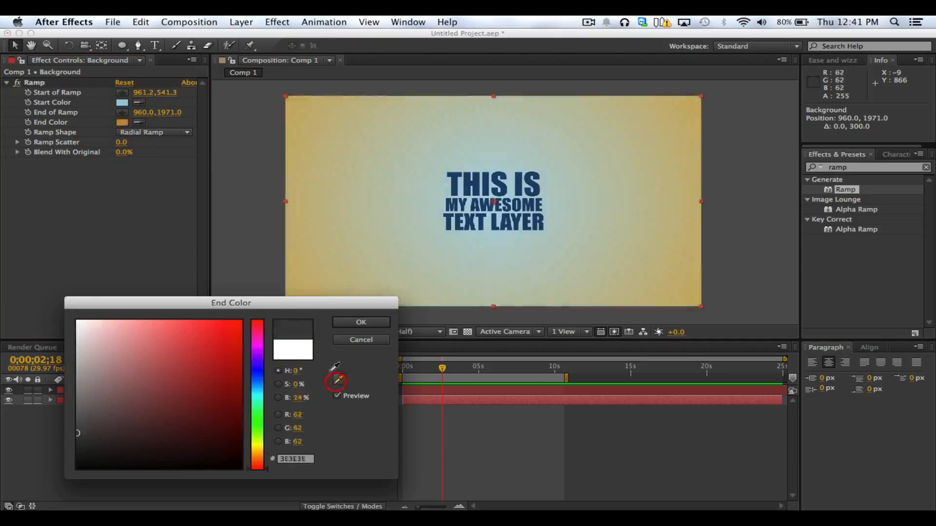
pyautogui.click(124, 102)
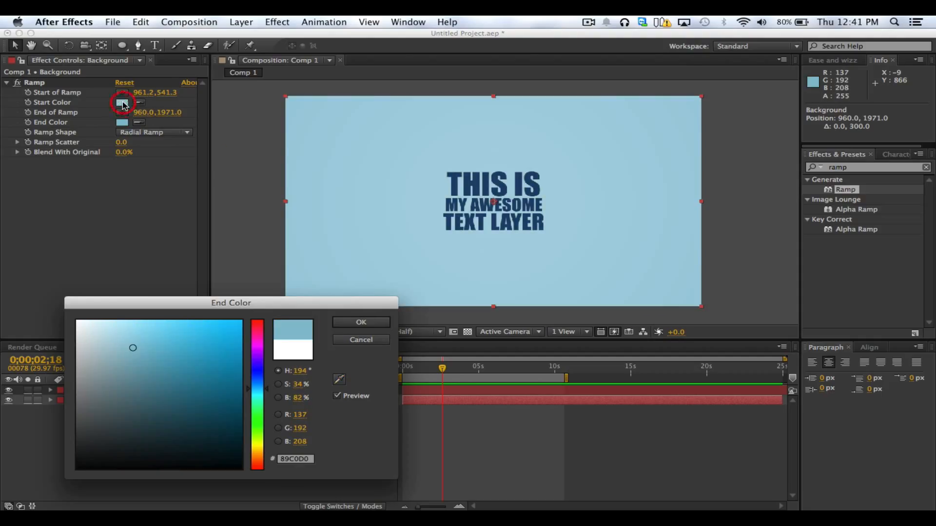
pyautogui.click(369, 323)
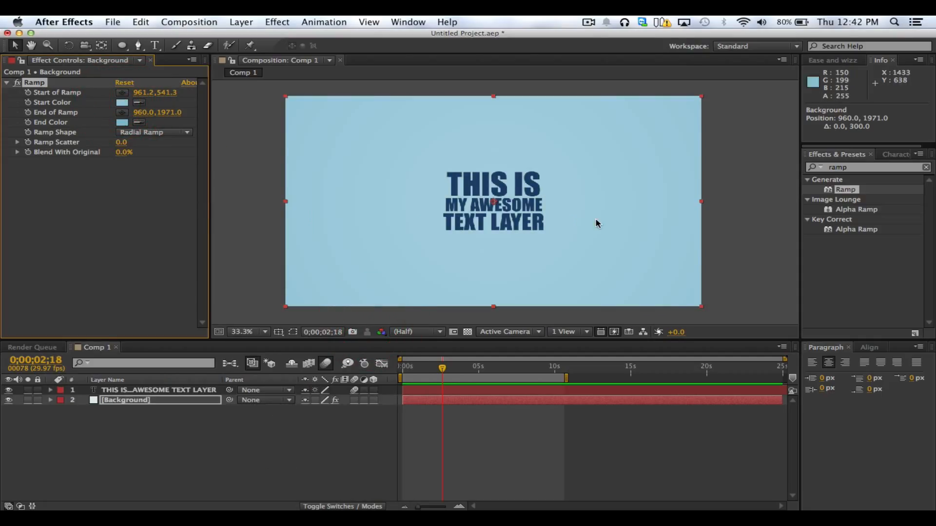
# Darken the Ramp's End Color to the deep blue 387B8F
pyautogui.click(122, 122)
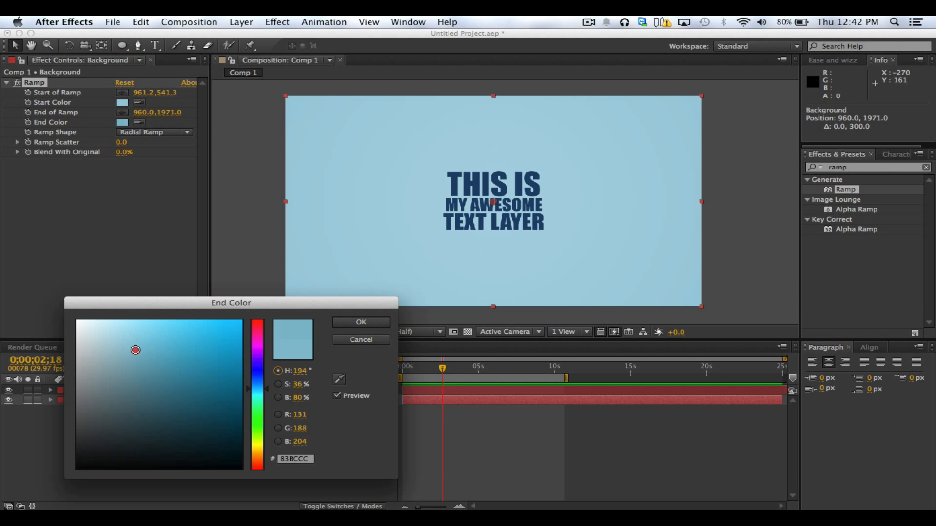
pyautogui.moveTo(135, 350); pyautogui.dragTo(178, 385)
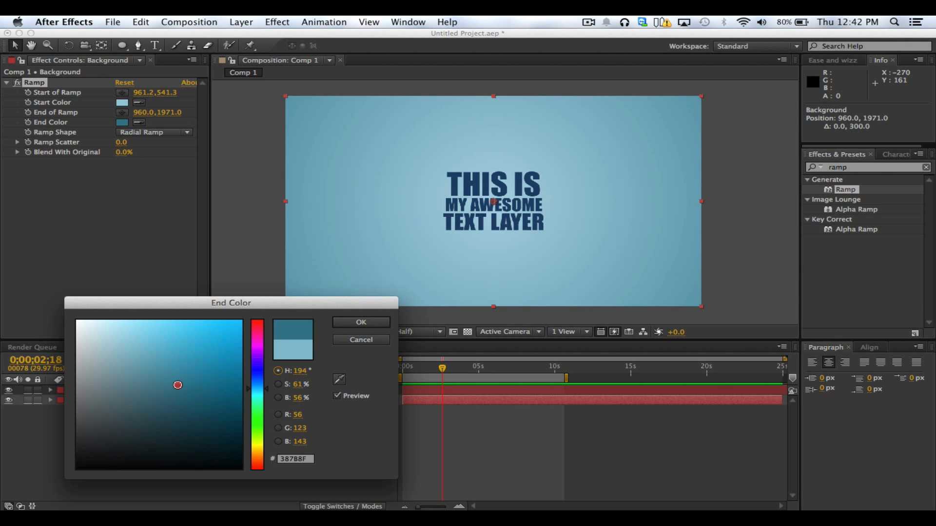
pyautogui.click(349, 323)
# Deselect the Background layer and hide the text layer so that only the gradient background shows
pyautogui.click(237, 252)
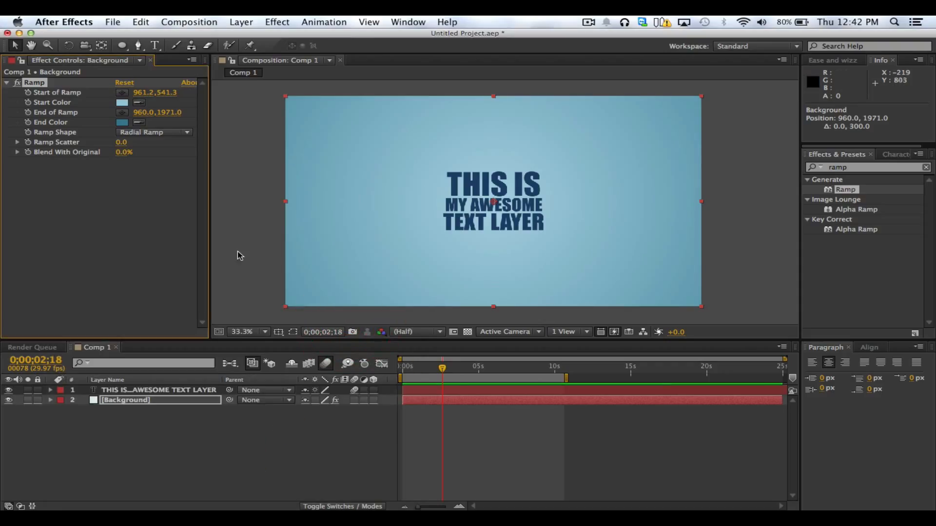
pyautogui.click(9, 389)
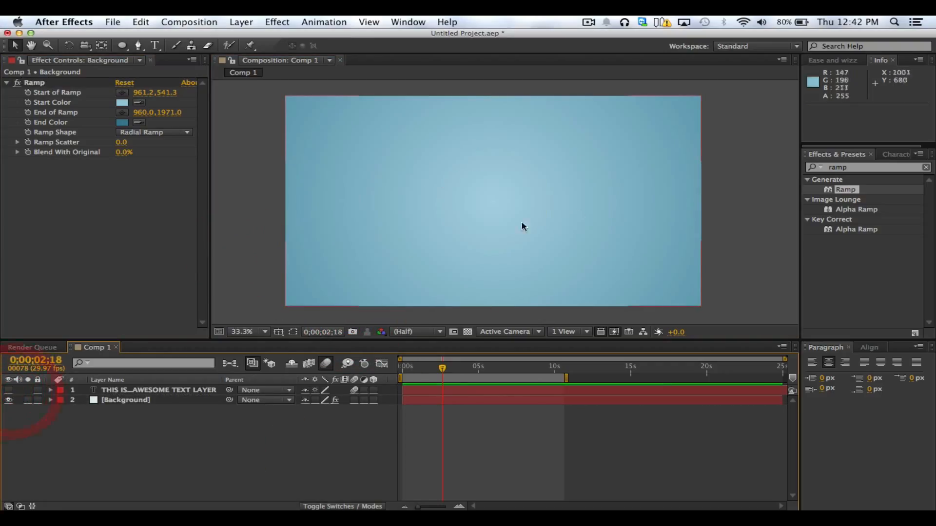
# Try moving the Ramp's end point up toward the background's lower edge, and undo the move
pyautogui.click(737, 205)
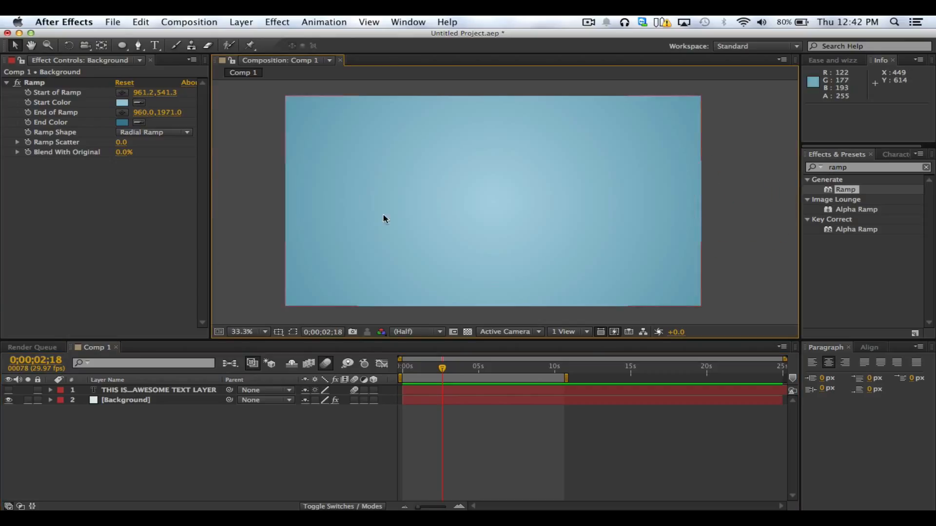
pyautogui.press(',')
pyautogui.press(',')
pyautogui.press(',')
pyautogui.press(',')
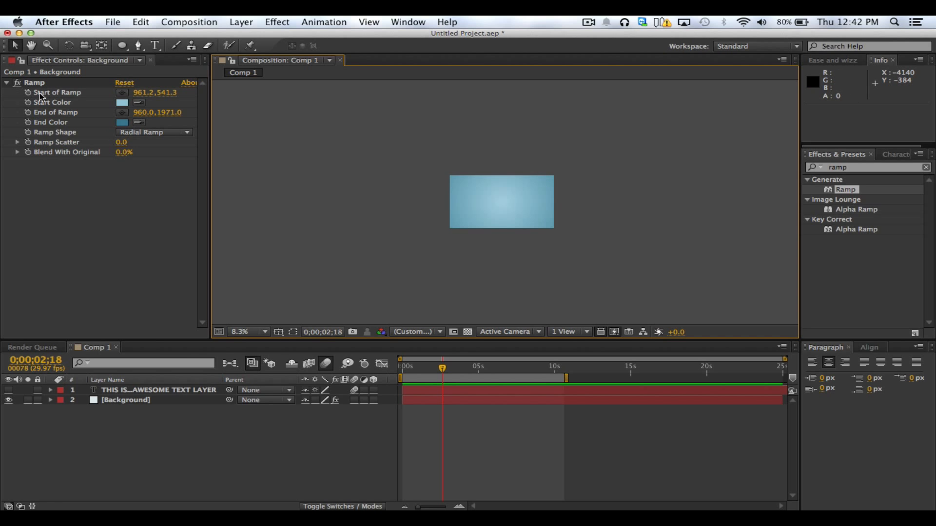
pyautogui.click(34, 83)
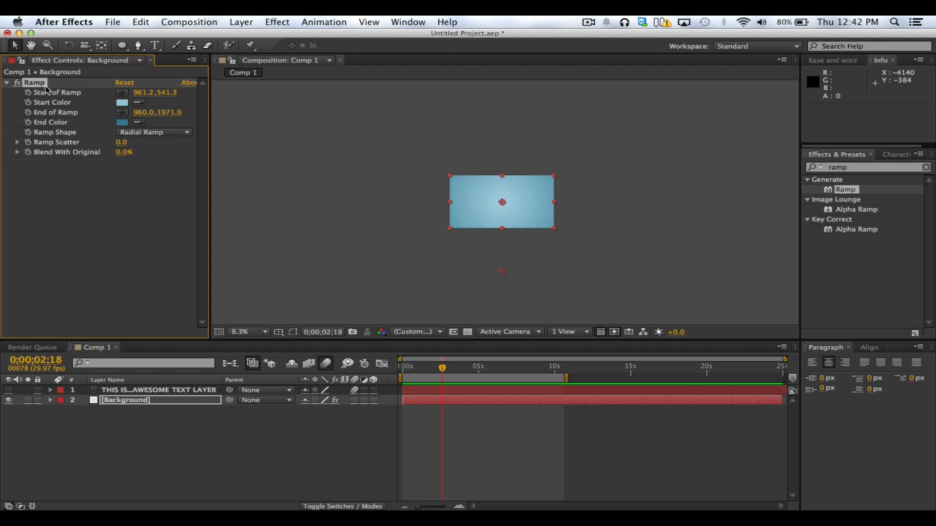
pyautogui.moveTo(502, 271); pyautogui.dragTo(512, 229)
pyautogui.press('super+z')
pyautogui.click(578, 257)
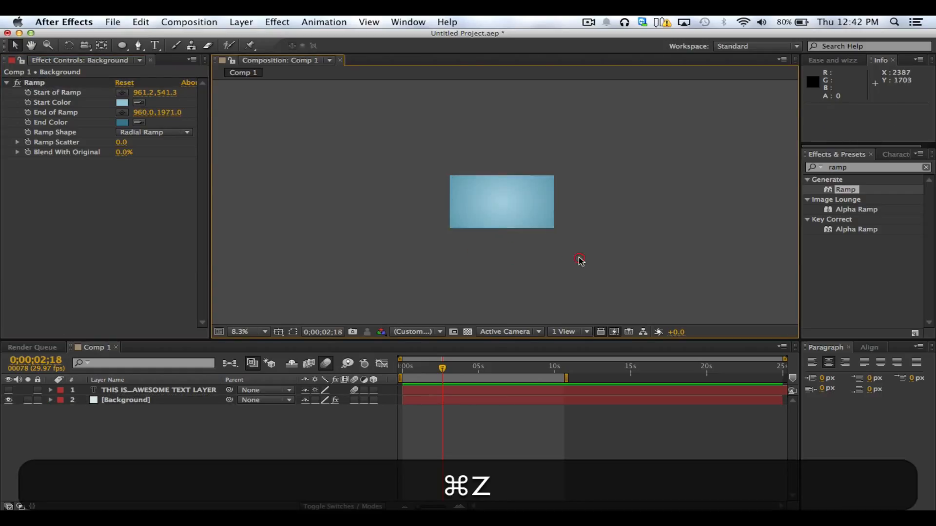
pyautogui.press('.')
pyautogui.press('.')
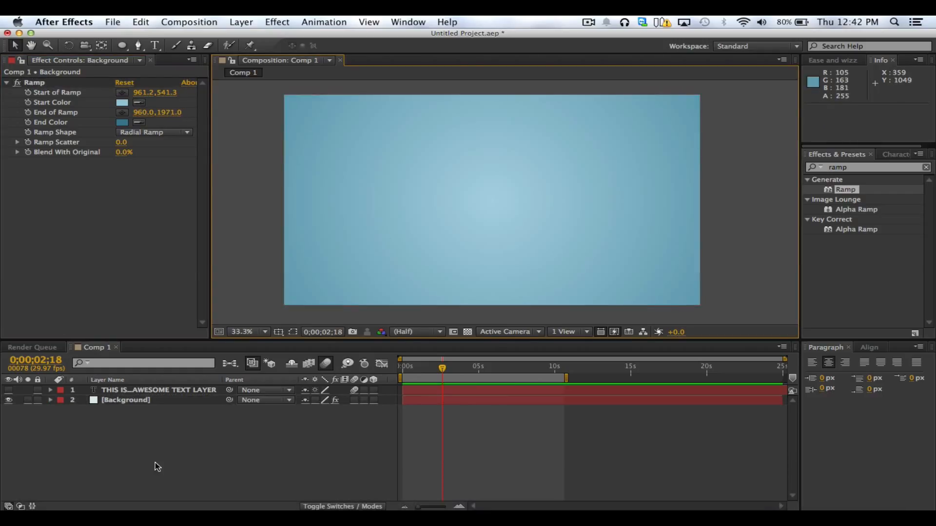
# Turn the text layer's visibility back on over the gradient background
pyautogui.click(175, 391)
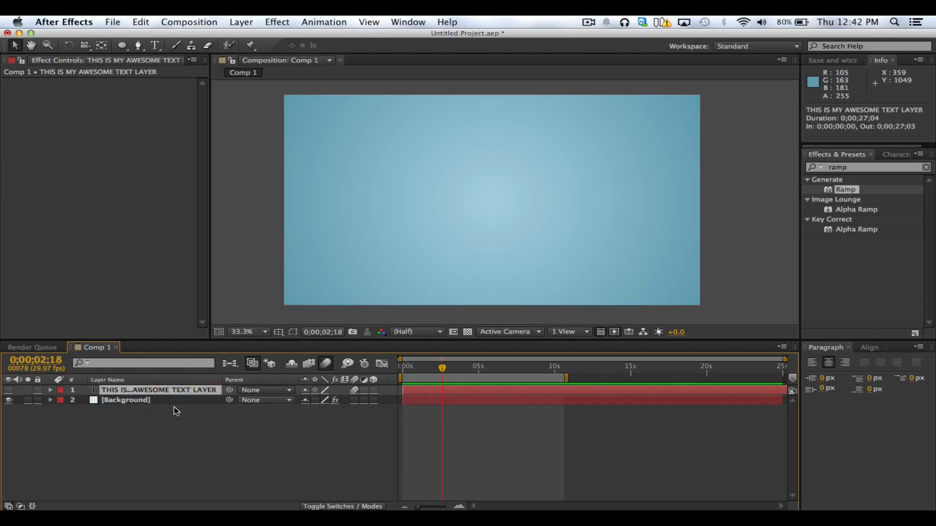
pyautogui.click(174, 400)
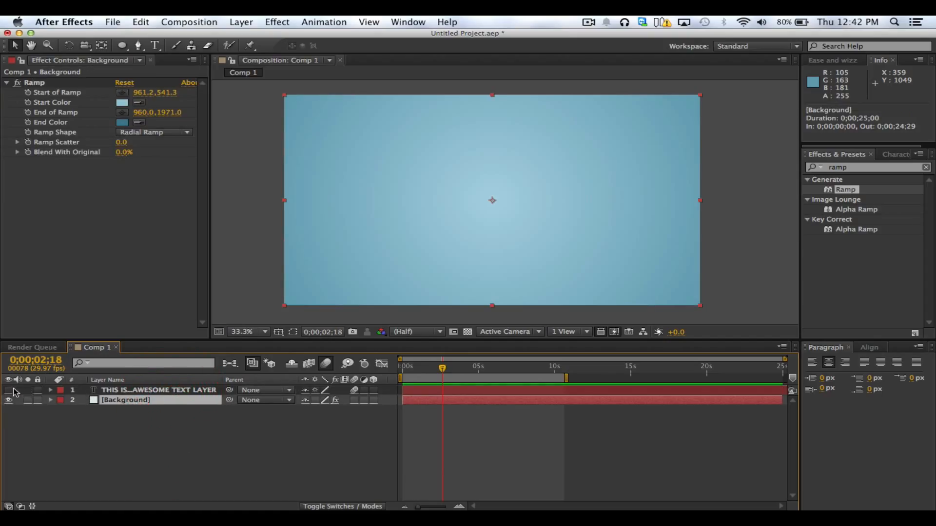
pyautogui.click(9, 390)
pyautogui.click(167, 428)
# Lighten the End Color of the Background layer's Ramp to the soft blue 5A97A8
pyautogui.click(119, 400)
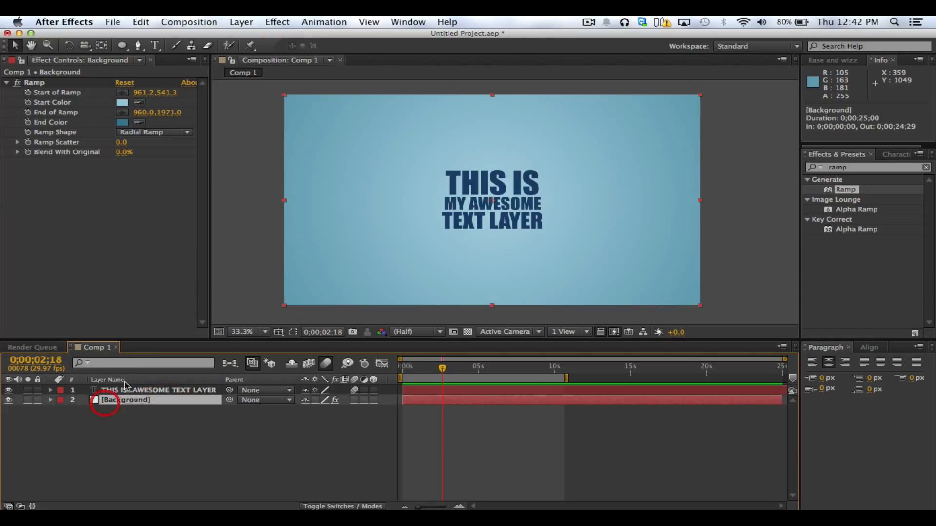
pyautogui.click(124, 124)
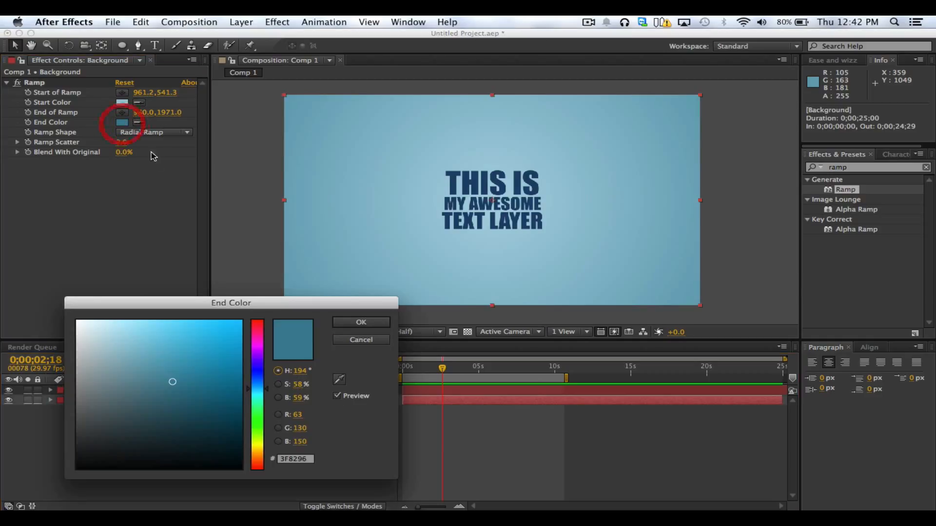
pyautogui.click(157, 372)
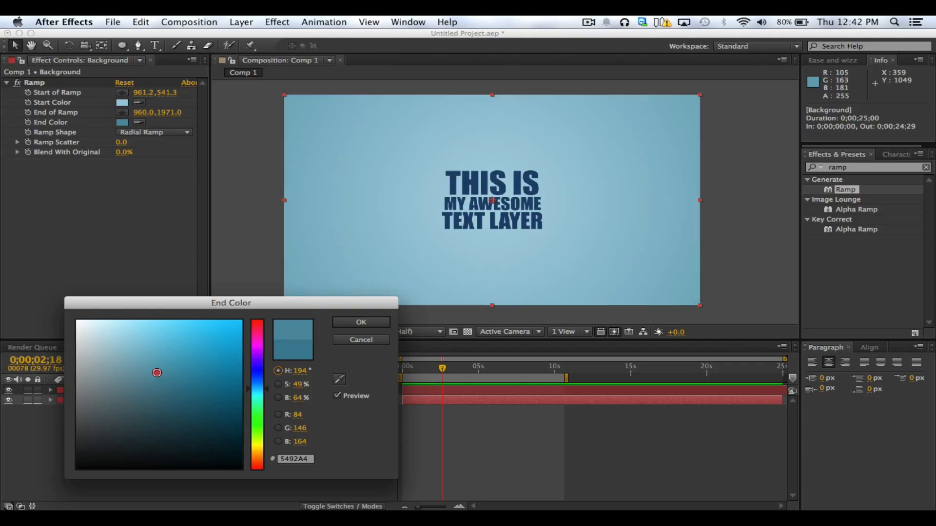
pyautogui.click(361, 322)
pyautogui.click(307, 477)
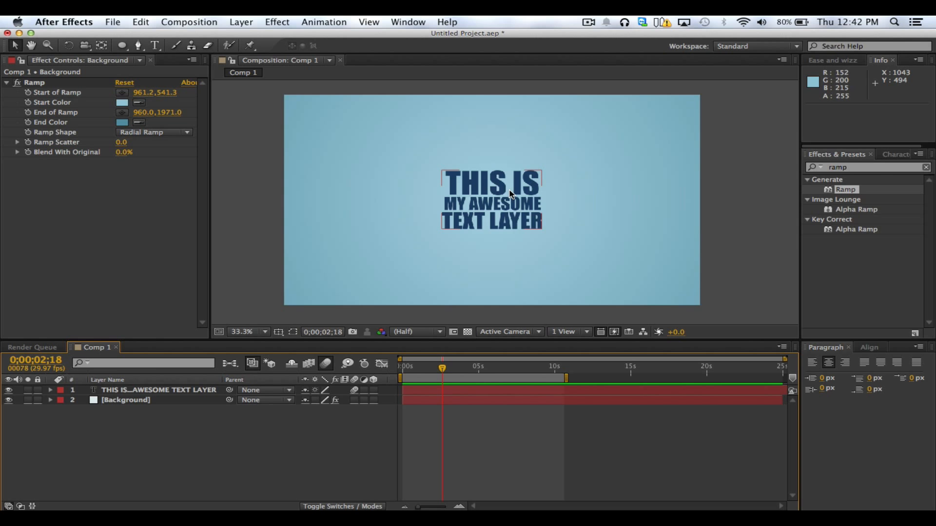
# Darken the Ramp's End Color to the near-black teal 0A2127
pyautogui.click(122, 121)
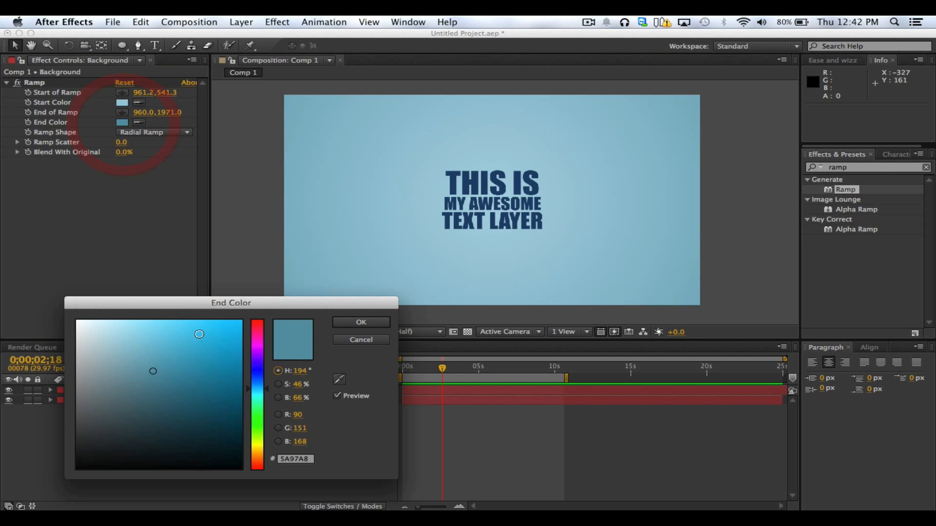
pyautogui.moveTo(205, 423); pyautogui.dragTo(239, 455)
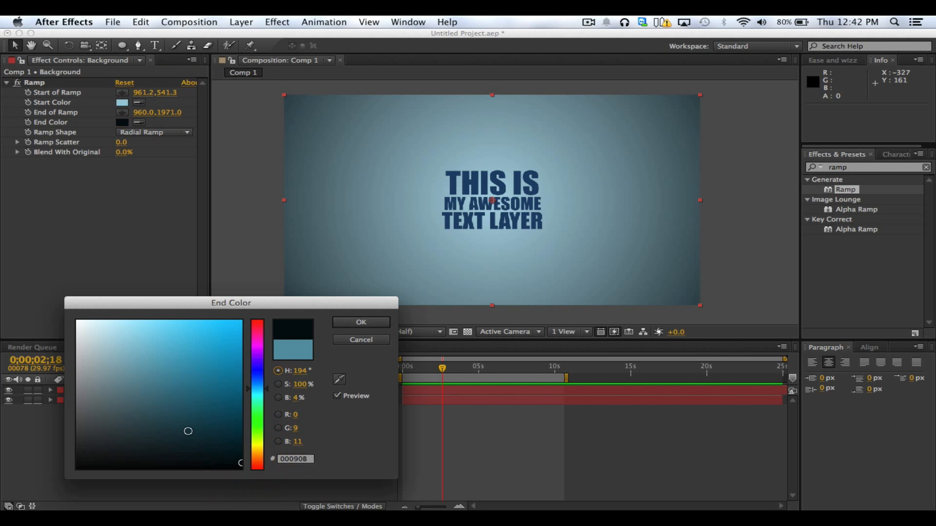
pyautogui.moveTo(189, 432); pyautogui.dragTo(199, 445)
pyautogui.click(369, 325)
# Tighten the radial gradient by moving the Ramp's end point straight up to 960, 1191
pyautogui.scroll(-2, 445, 313)
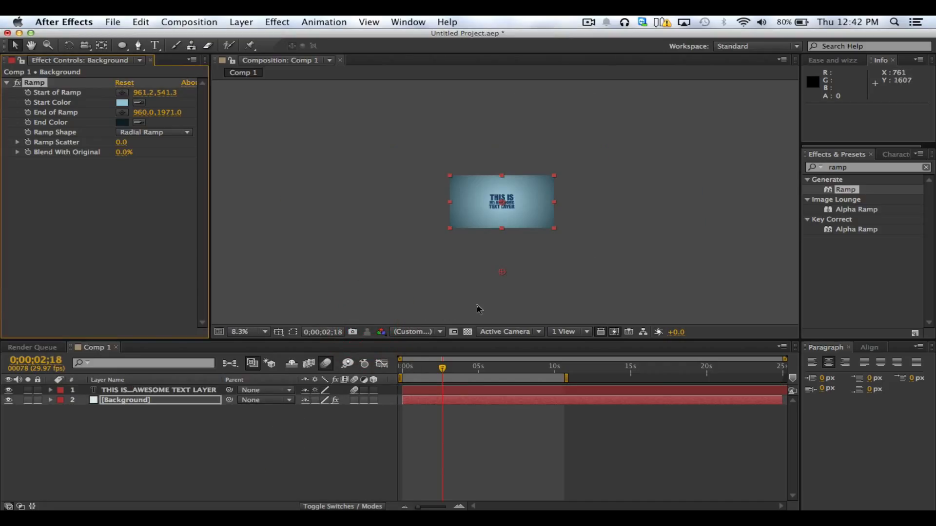
pyautogui.moveTo(503, 278); pyautogui.dragTo(506, 246)
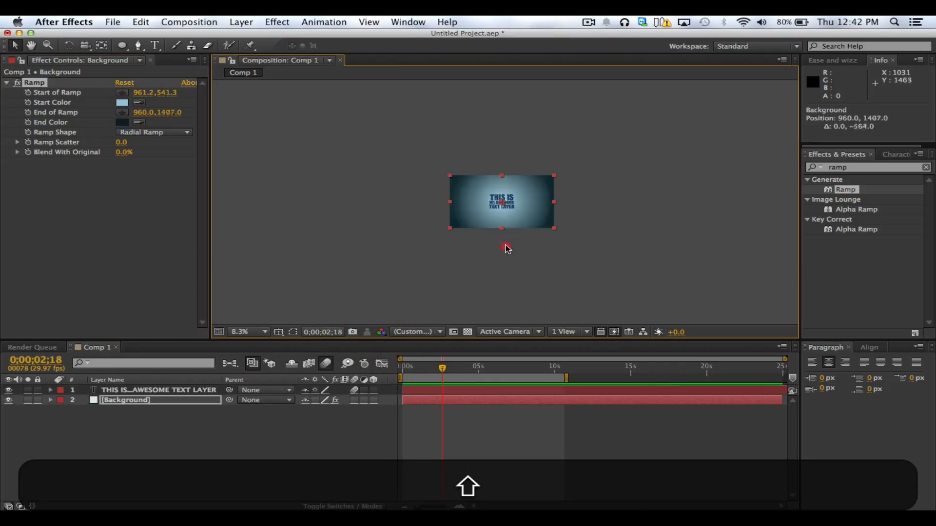
pyautogui.scroll(2, 505, 237)
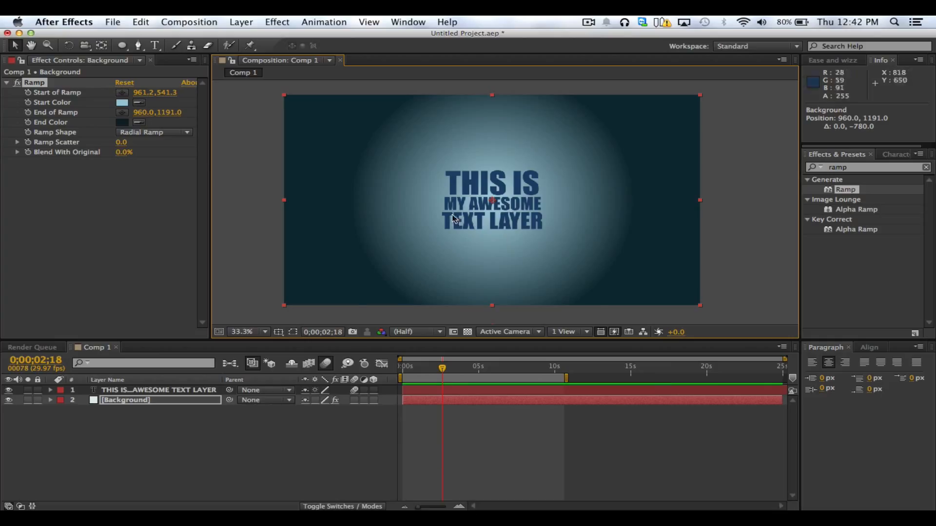
# Widen the gradient by moving the Ramp's end point down to about 960, 2145 and set its End Color to a dark teal blue
pyautogui.scroll(-1, 458, 241)
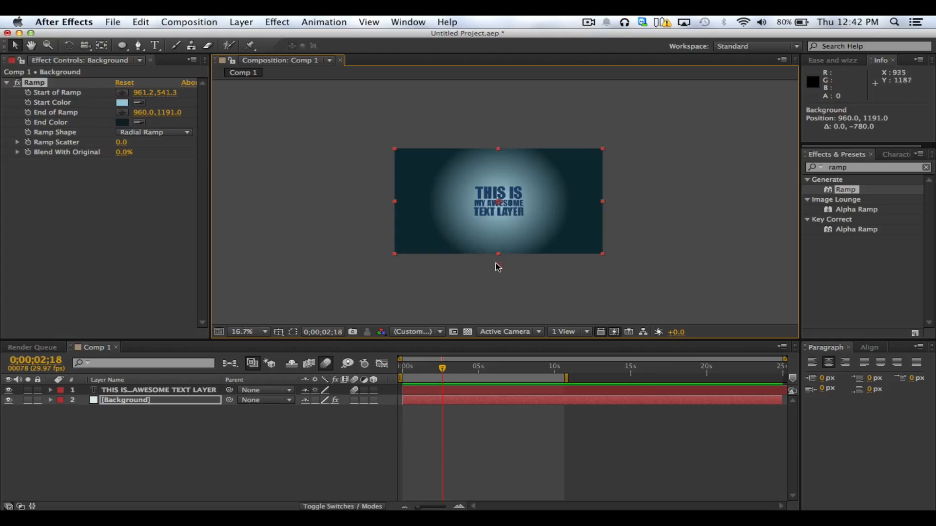
pyautogui.moveTo(498, 265); pyautogui.dragTo(504, 361)
pyautogui.click(122, 122)
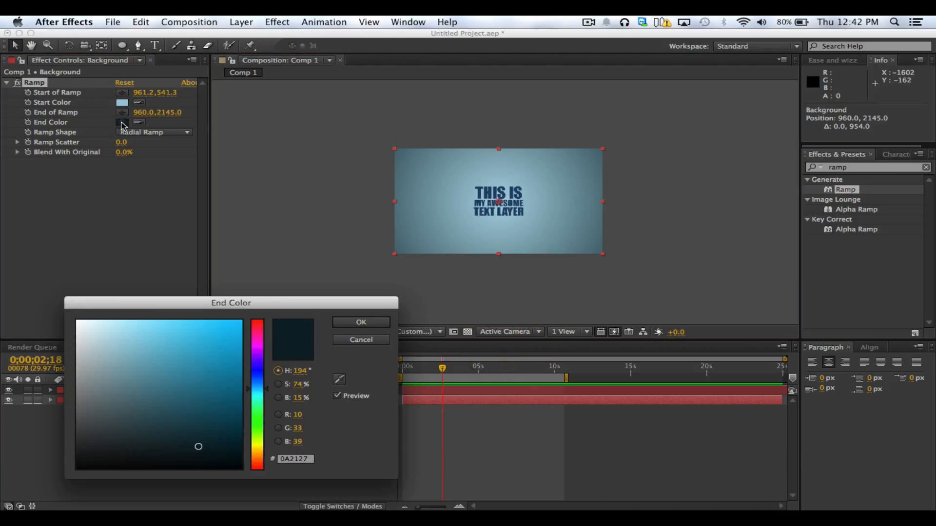
pyautogui.click(152, 376)
pyautogui.moveTo(151, 381); pyautogui.dragTo(183, 408)
pyautogui.click(342, 322)
pyautogui.click(332, 294)
pyautogui.press('.')
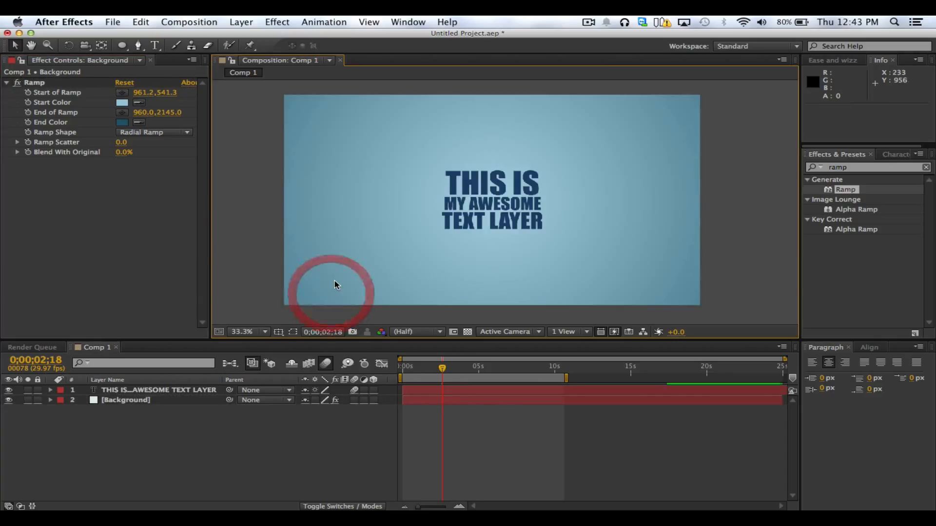
pyautogui.click(755, 236)
pyautogui.click(280, 432)
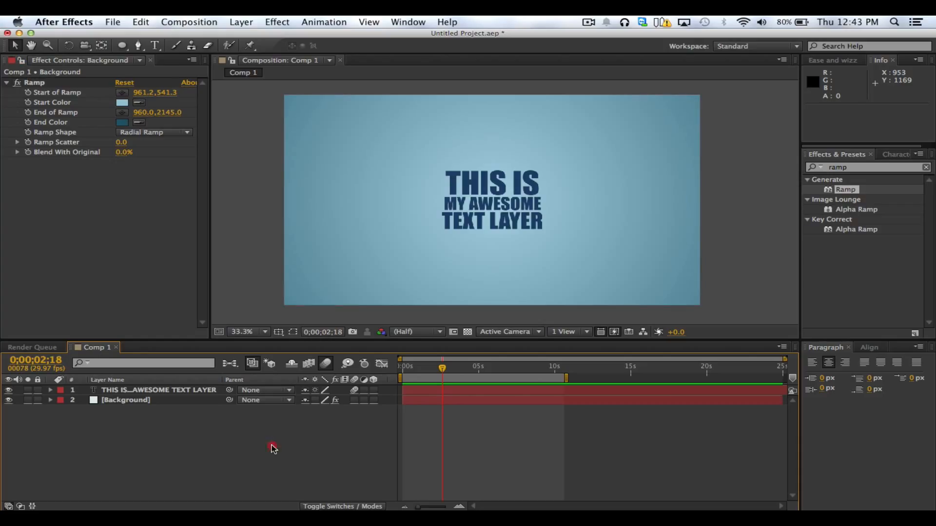
# Create a new 1920 × 1080 px pale cyan solid layer with the default solid settings
pyautogui.click(149, 390)
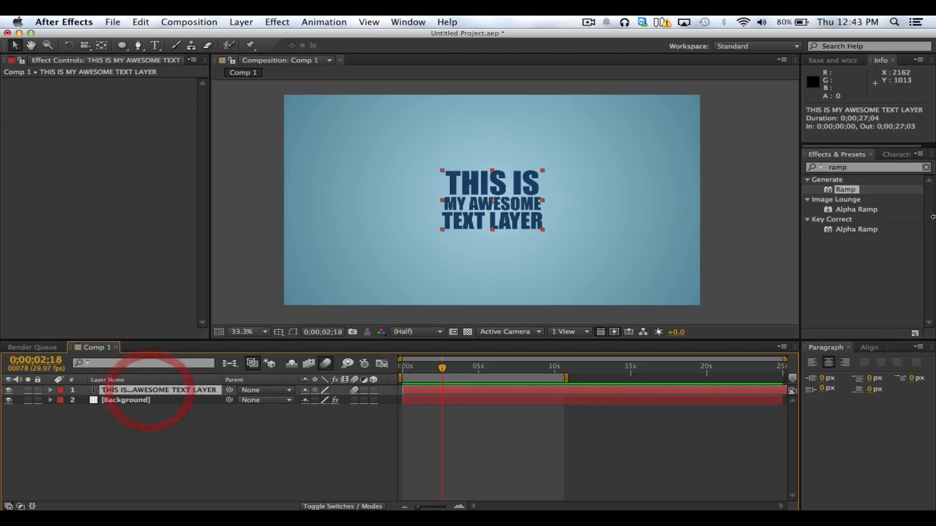
pyautogui.rightClick(157, 428)
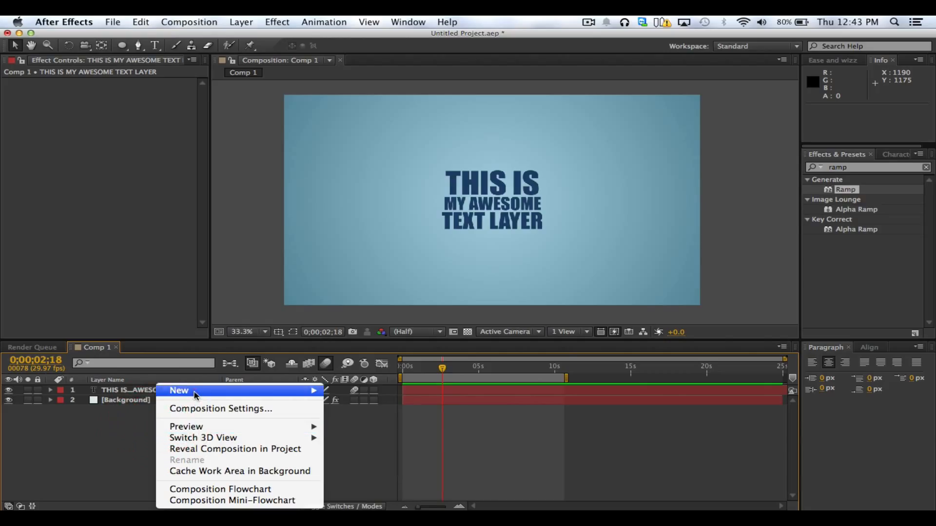
pyautogui.moveTo(190, 390)
pyautogui.click(351, 419)
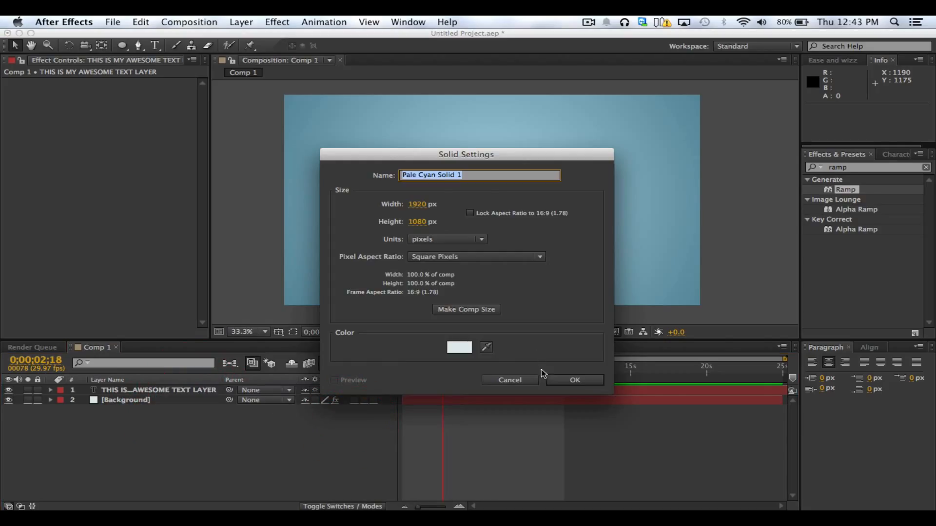
pyautogui.click(568, 380)
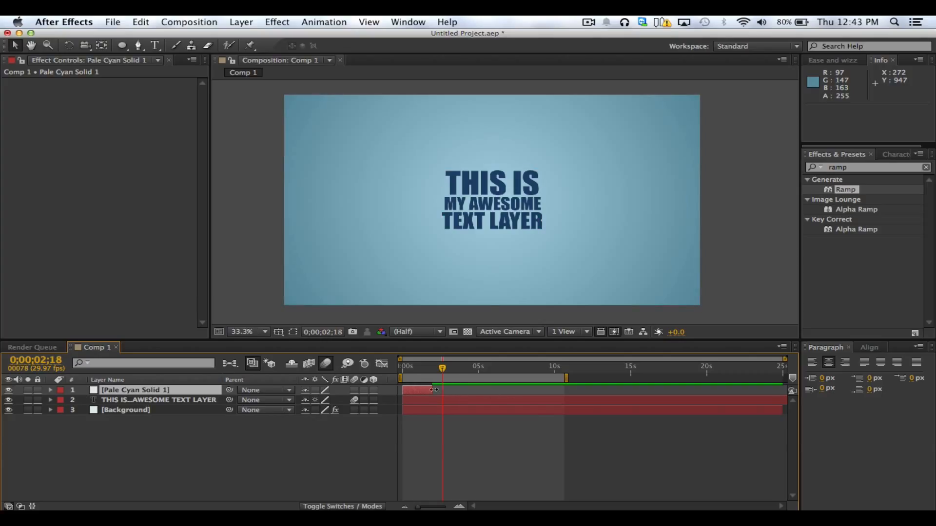
# Extend the pale cyan solid to the composition's end and shrink it to a small rectangle placed at about 417, 384
pyautogui.moveTo(434, 389); pyautogui.dragTo(871, 391)
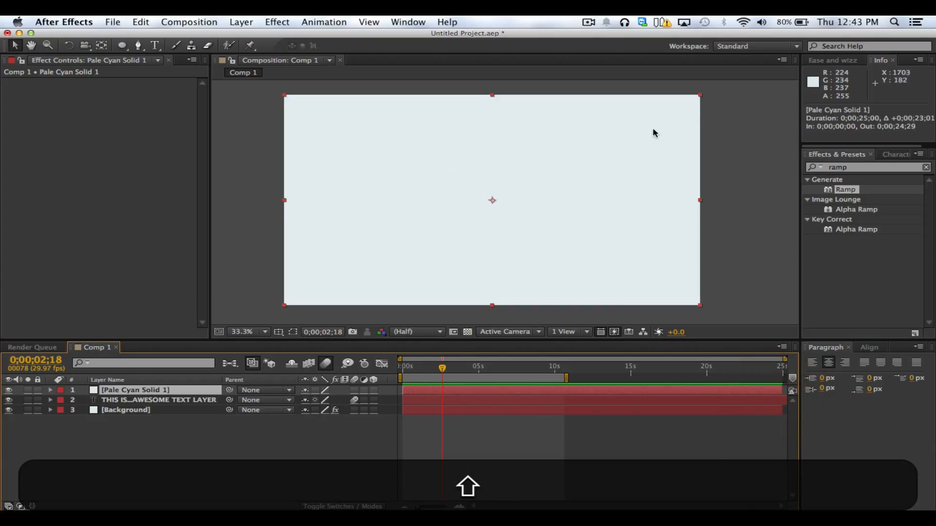
pyautogui.moveTo(700, 95); pyautogui.dragTo(393, 162)
# Find the Fill effect under Generate and apply it to the pale cyan solid
pyautogui.click(860, 169)
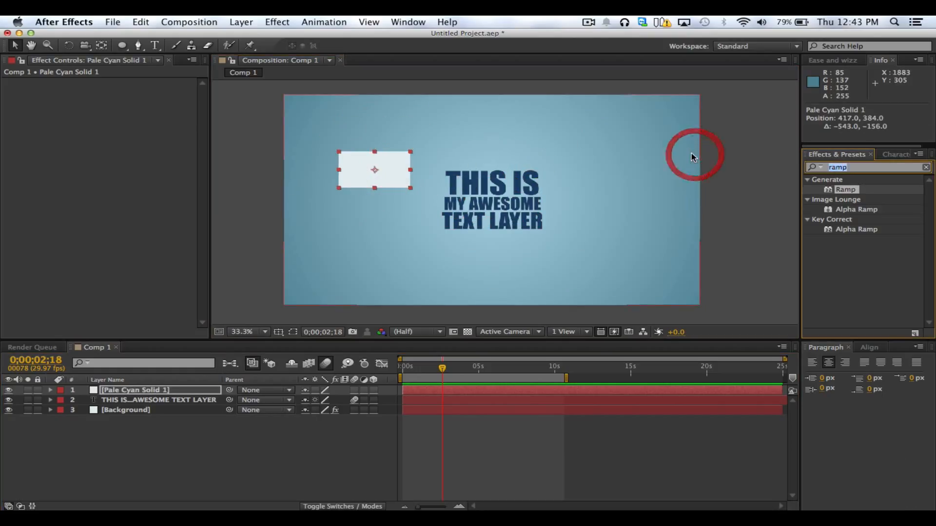
pyautogui.write('fill')
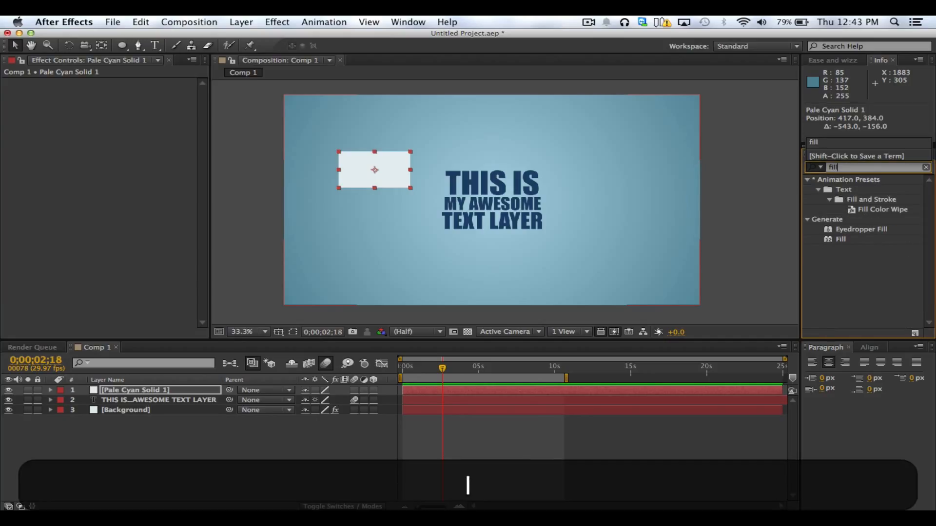
pyautogui.doubleClick(841, 239)
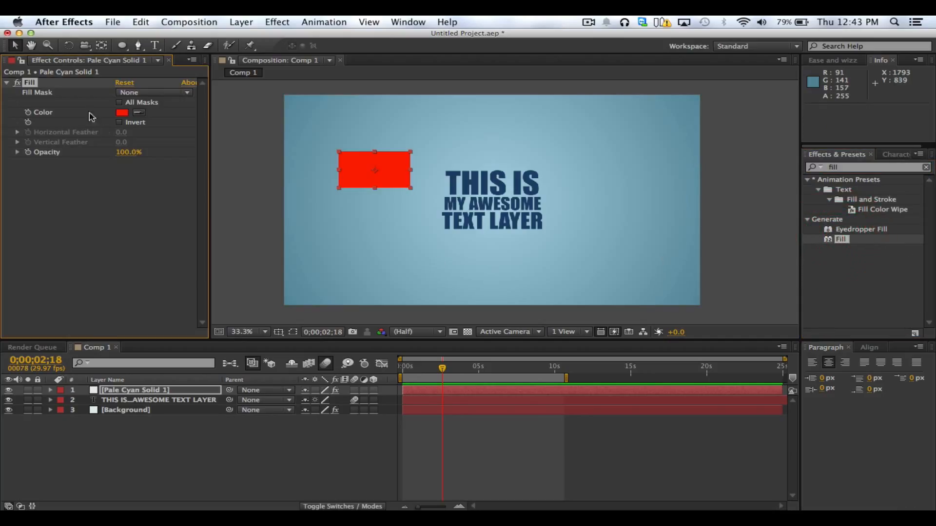
# Try white as the solid's Fill color, and the navy sampled from the text lightened to 44678D
pyautogui.click(122, 113)
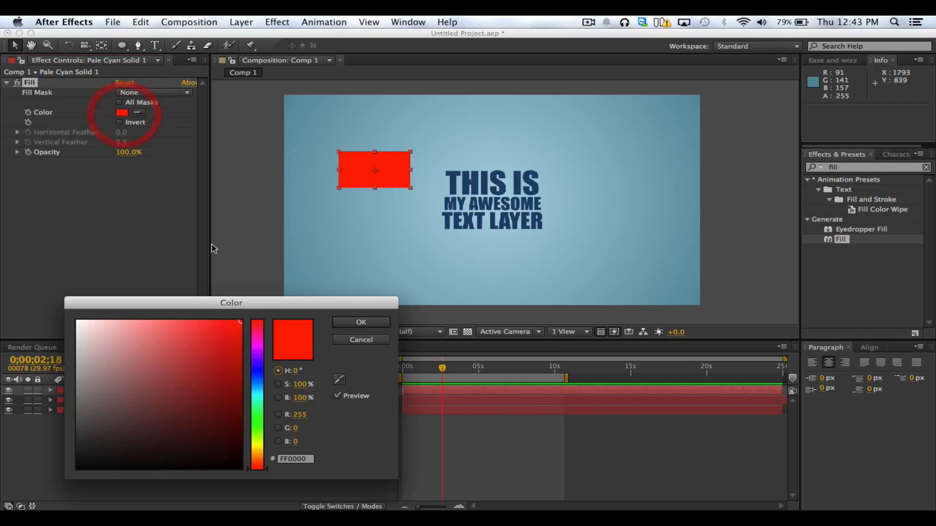
pyautogui.moveTo(98, 363); pyautogui.dragTo(25, 261)
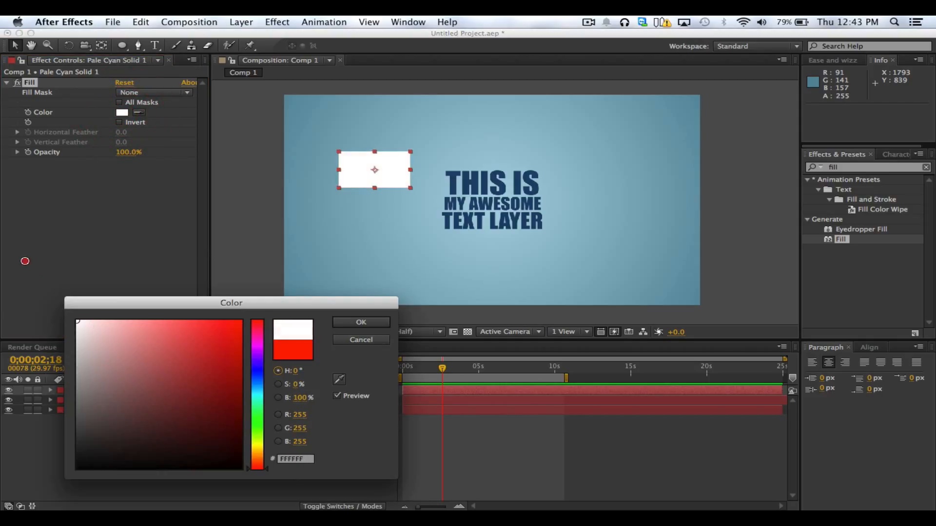
pyautogui.click(339, 379)
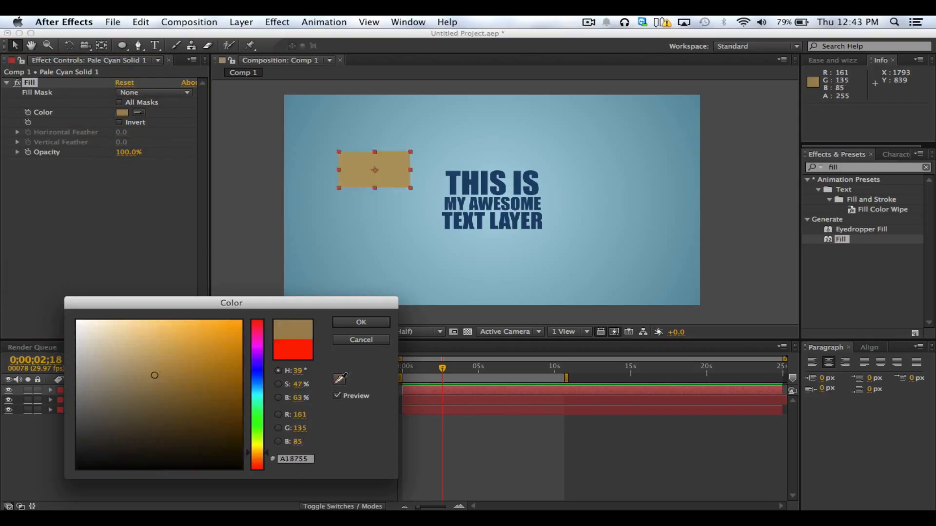
pyautogui.click(475, 183)
pyautogui.moveTo(138, 367); pyautogui.dragTo(163, 386)
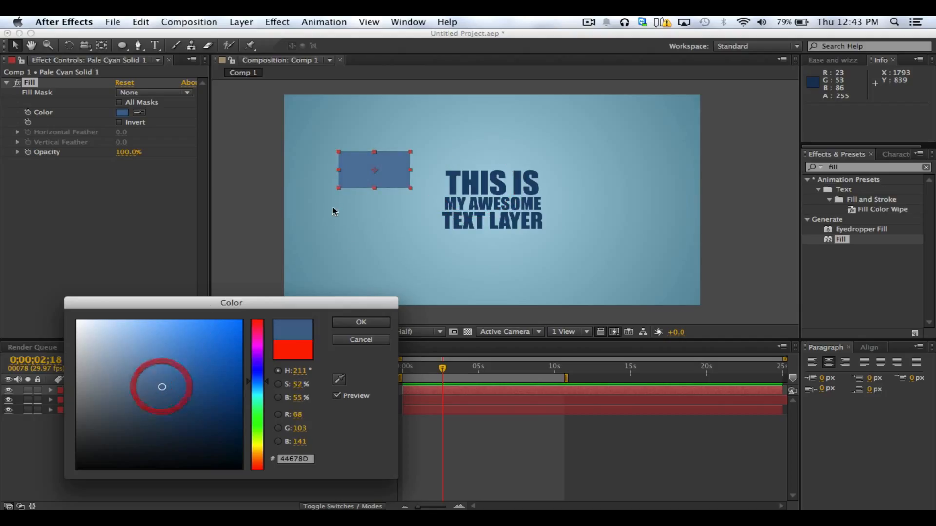
# Sample a blue from the background for the solid's Fill color, darken it to 0A3846, and deselect the solid
pyautogui.click(342, 380)
pyautogui.click(303, 260)
pyautogui.moveTo(188, 399); pyautogui.dragTo(217, 427)
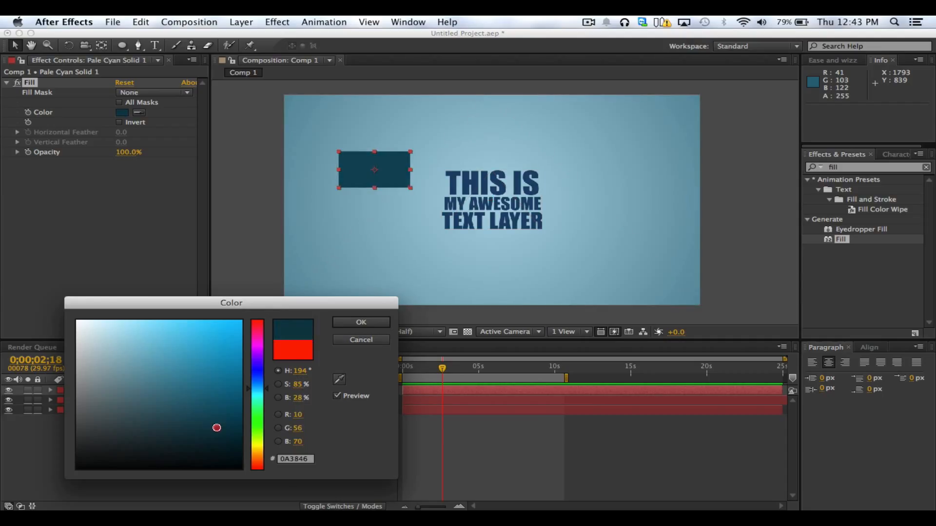
pyautogui.click(347, 323)
pyautogui.click(293, 278)
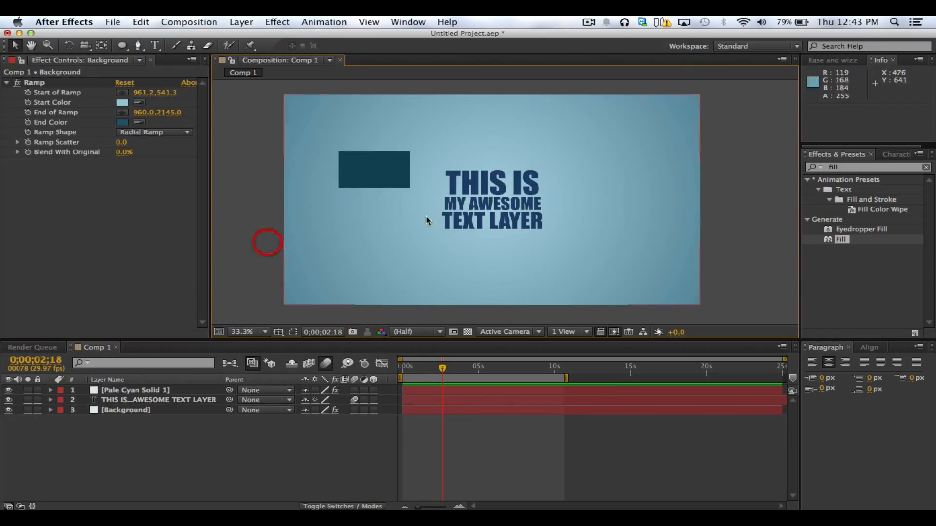
# Apply the Fill effect to the THIS IS MY AWESOME TEXT LAYER text layer
pyautogui.click(490, 222)
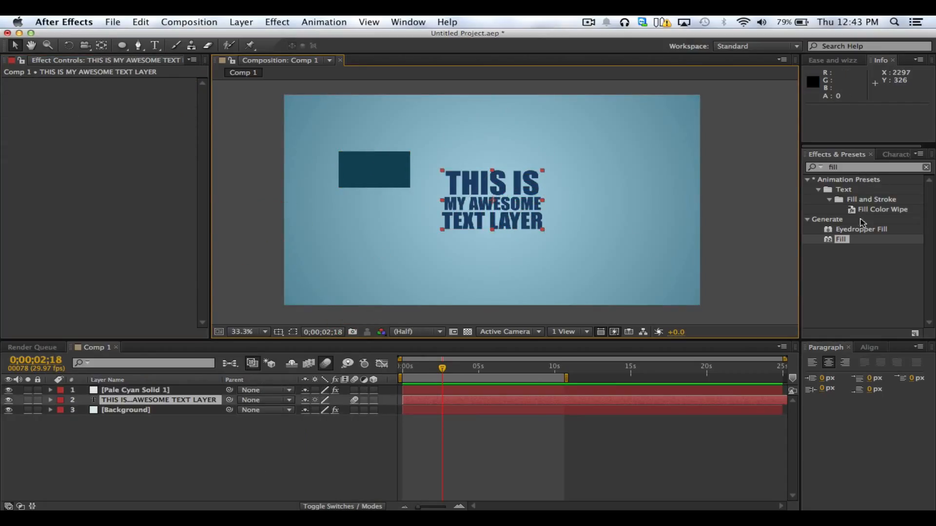
pyautogui.doubleClick(841, 239)
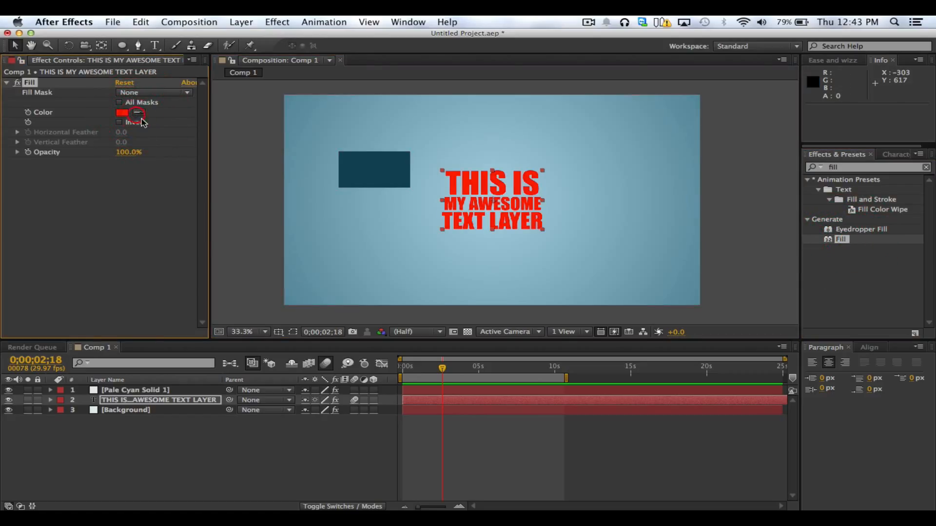
pyautogui.click(142, 191)
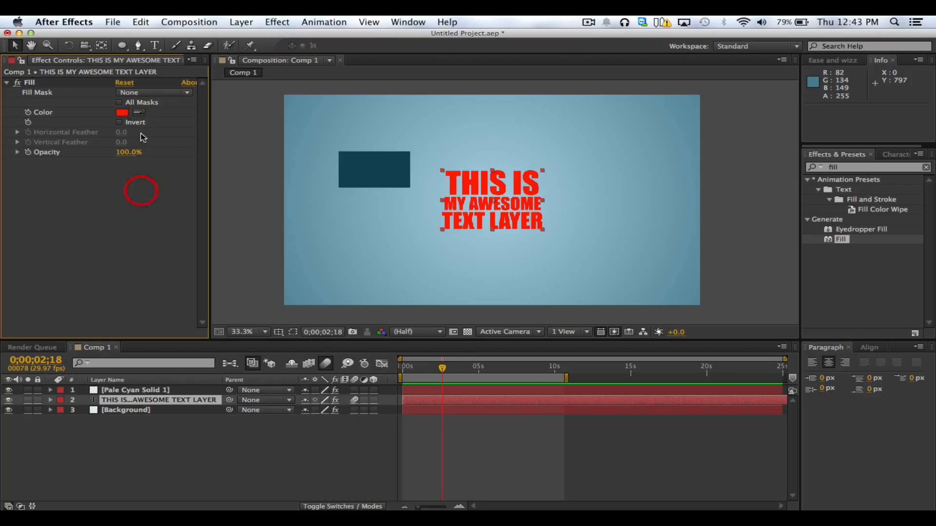
# Sample a blue from the background's lower-left corner for the text's Fill color, darken it to 1C3E48, and deselect the text
pyautogui.click(139, 113)
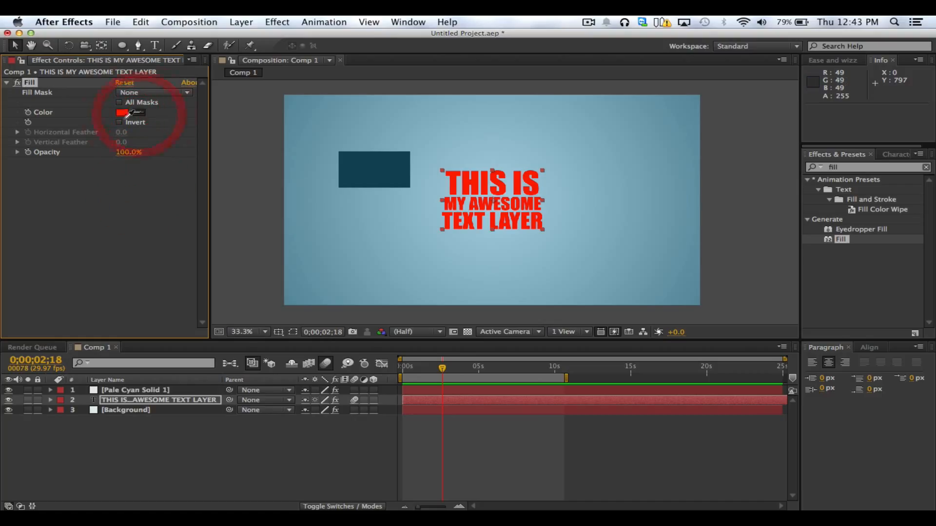
pyautogui.click(306, 278)
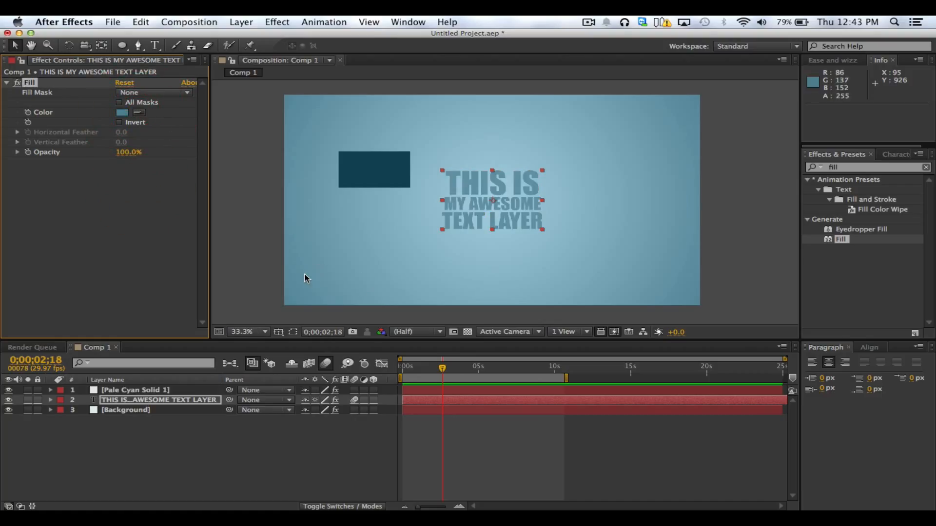
pyautogui.click(122, 116)
pyautogui.moveTo(168, 414); pyautogui.dragTo(178, 426)
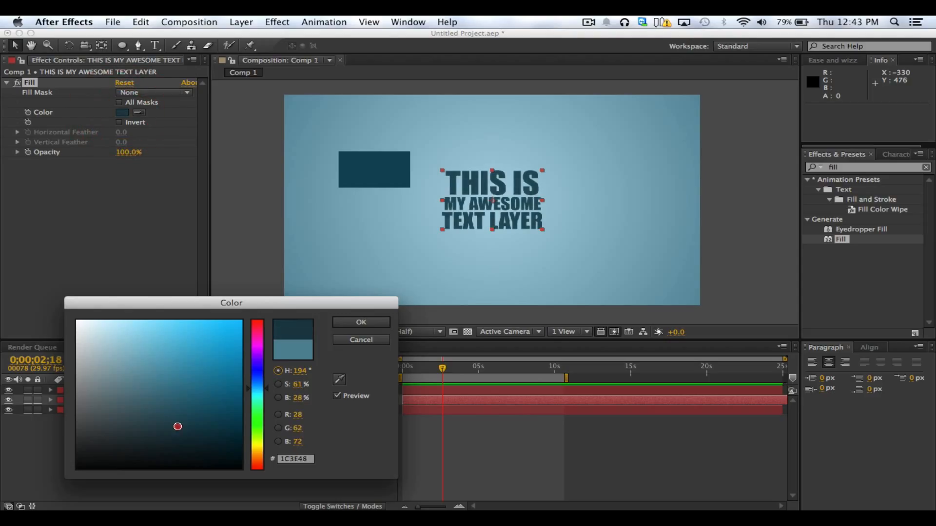
pyautogui.click(360, 322)
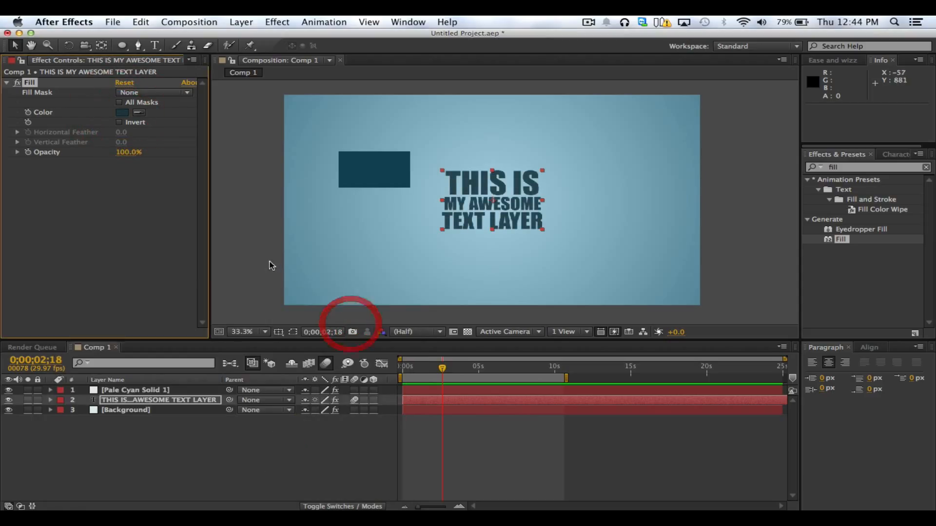
pyautogui.click(258, 253)
pyautogui.click(765, 248)
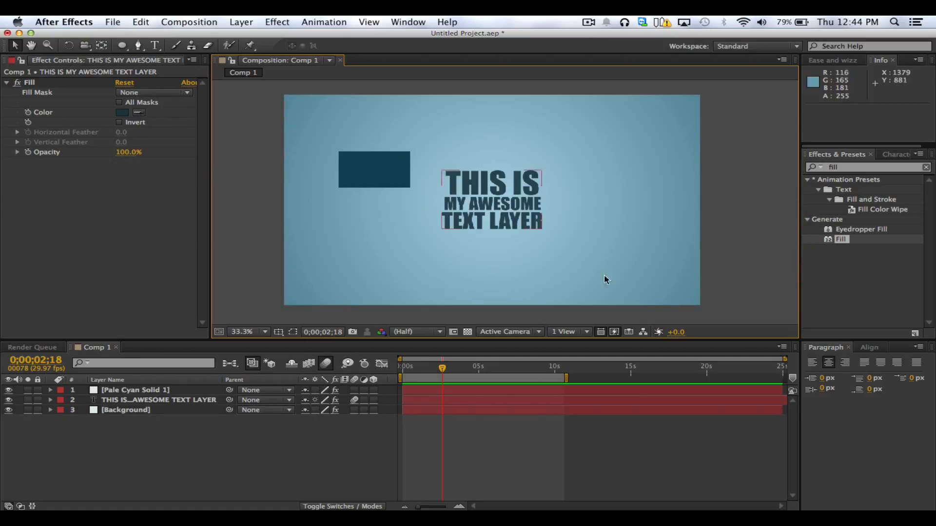
pyautogui.scroll(3, 512, 209)
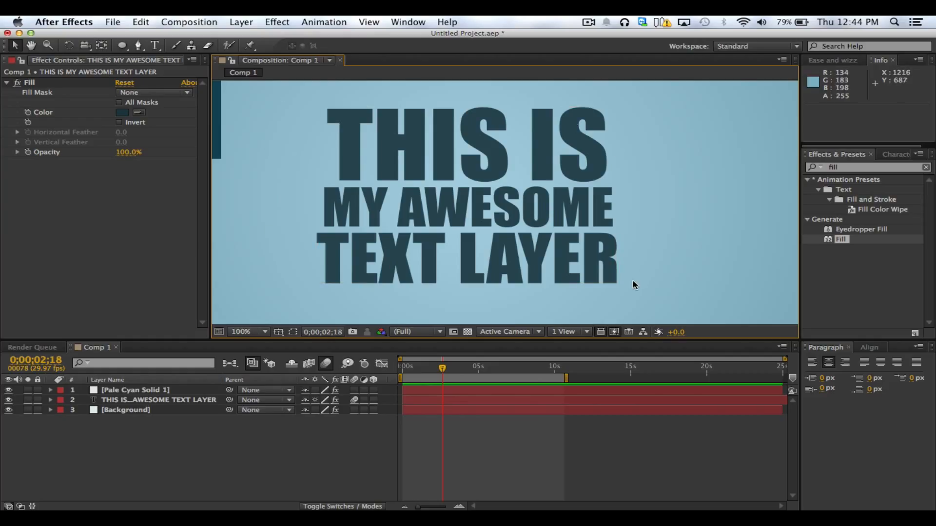
pyautogui.scroll(-4, 634, 282)
pyautogui.click(703, 247)
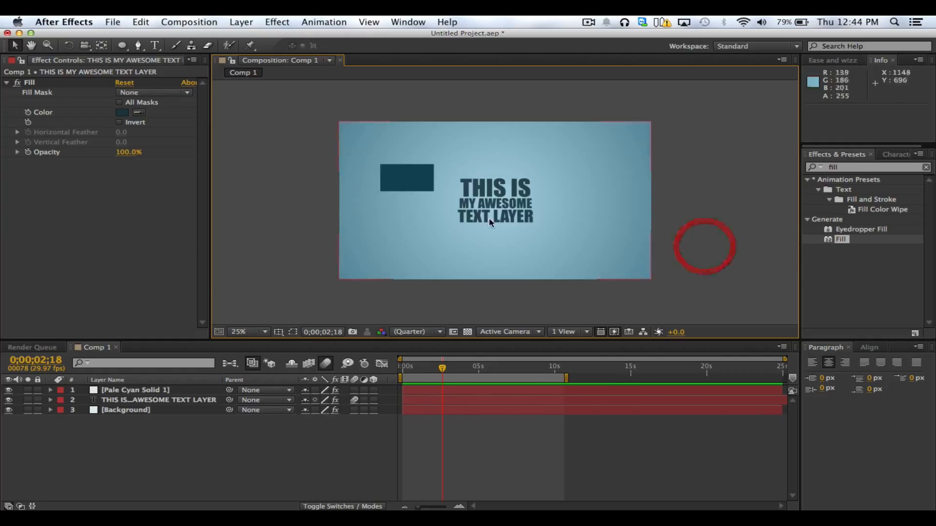
# Delete the small pale cyan solid from the composition
pyautogui.click(303, 198)
pyautogui.moveTo(407, 174); pyautogui.dragTo(388, 186)
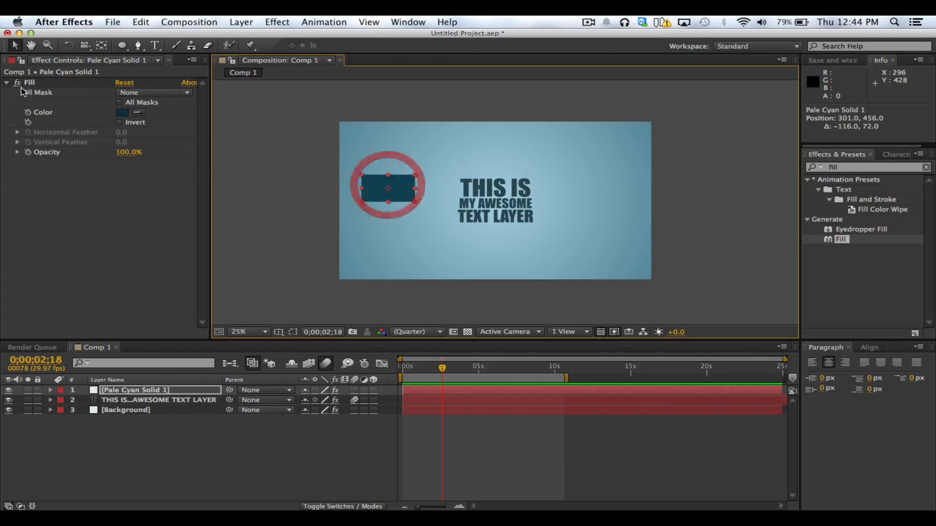
pyautogui.press('Delete')
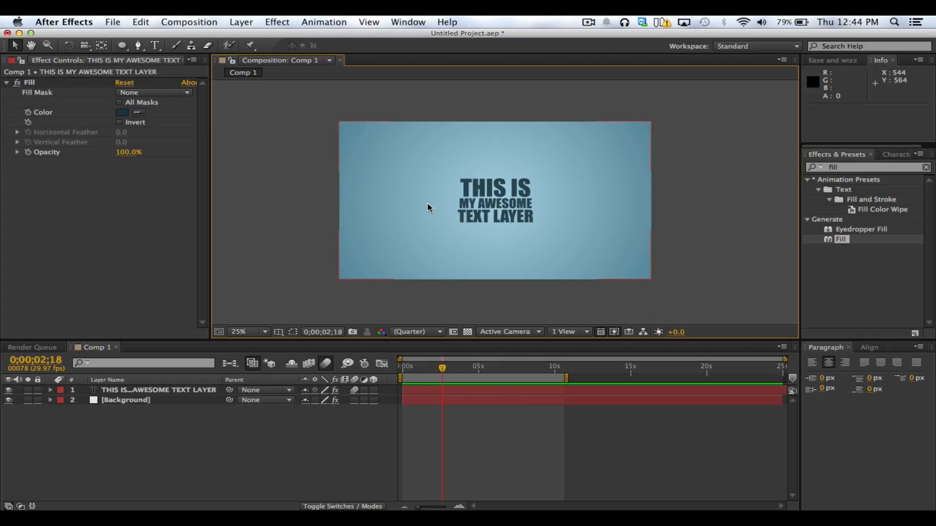
pyautogui.click(312, 420)
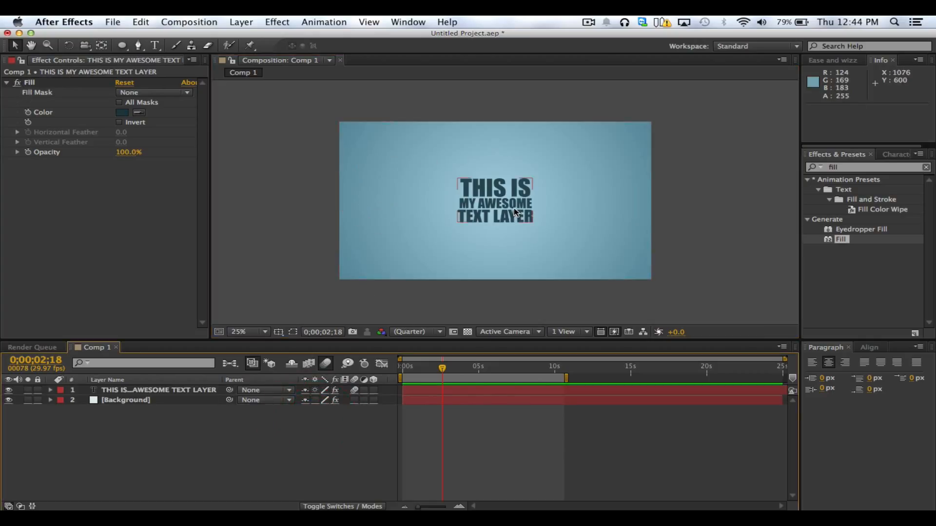
pyautogui.click(725, 234)
# Clear the effect search term so that all effect categories are listed
pyautogui.click(839, 168)
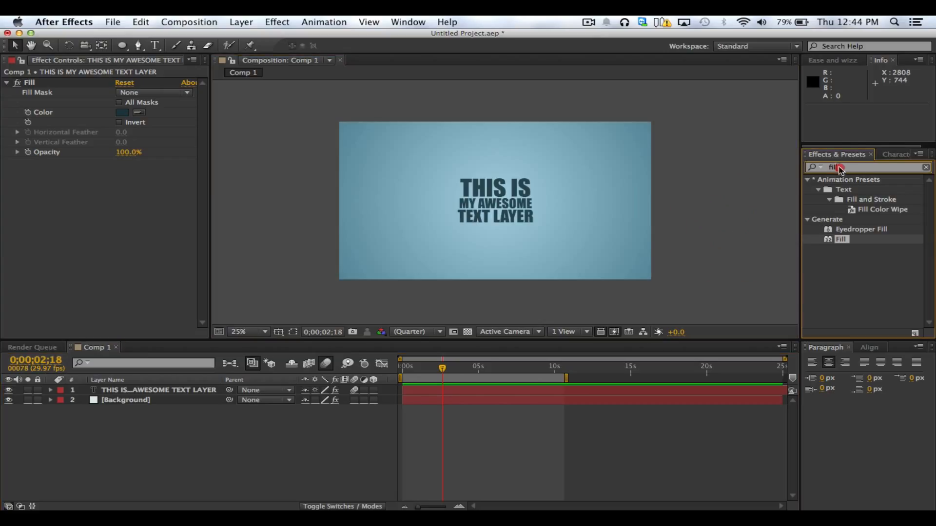
pyautogui.moveTo(839, 167); pyautogui.dragTo(819, 165)
pyautogui.press('BackSpace')
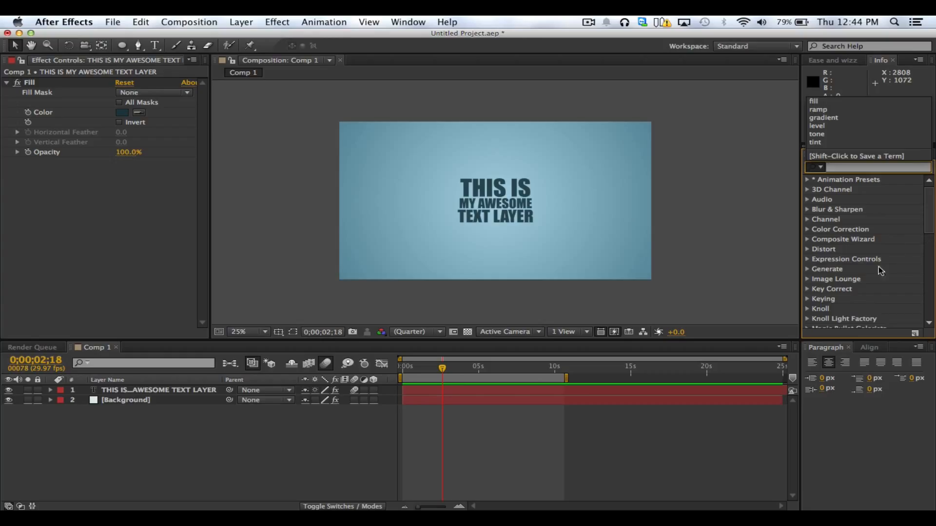
pyautogui.click(854, 269)
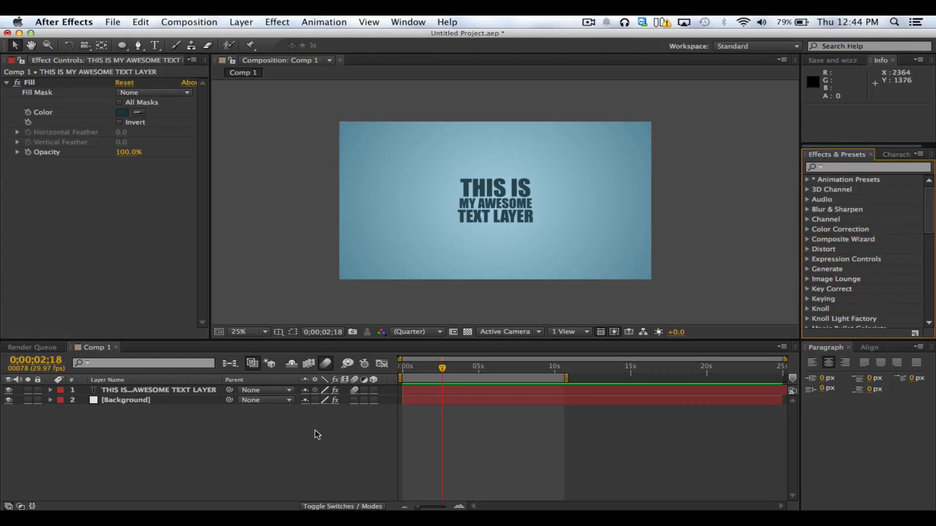
# Create a new 1920 x 1080 px solid colored black (000000)
pyautogui.click(244, 429)
pyautogui.rightClick(117, 419)
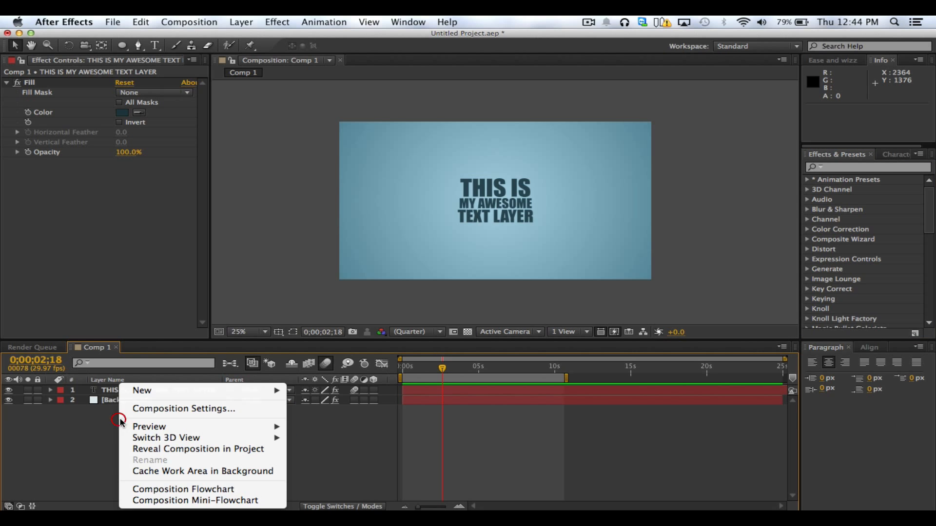
pyautogui.click(156, 391)
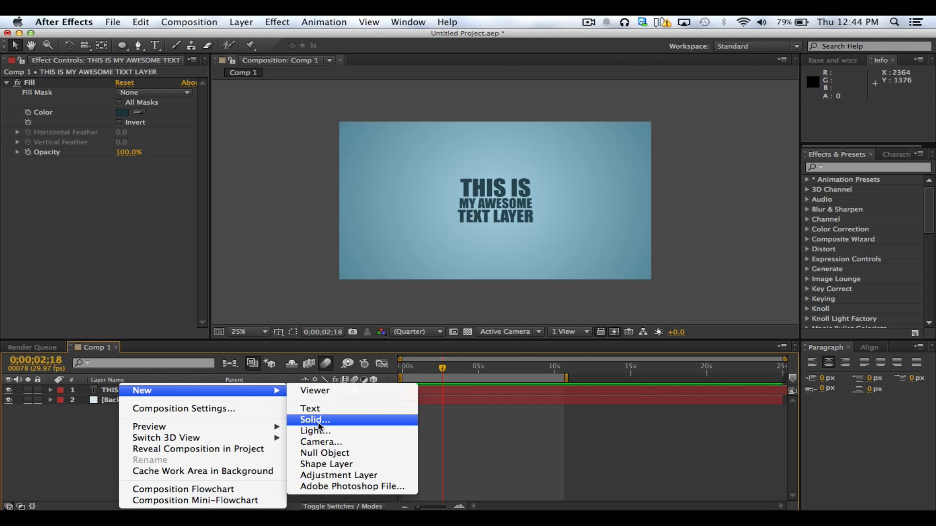
pyautogui.click(366, 420)
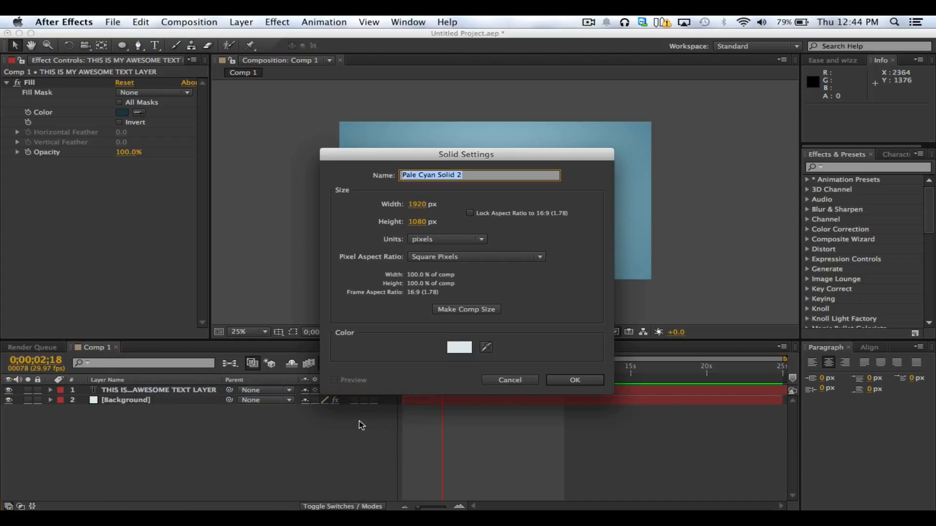
pyautogui.click(465, 354)
pyautogui.moveTo(158, 392); pyautogui.dragTo(2, 508)
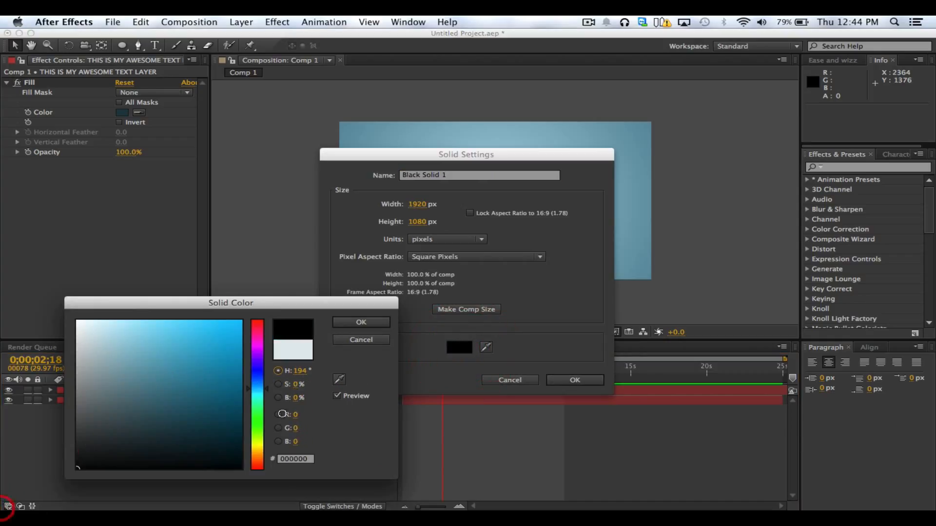
pyautogui.click(376, 323)
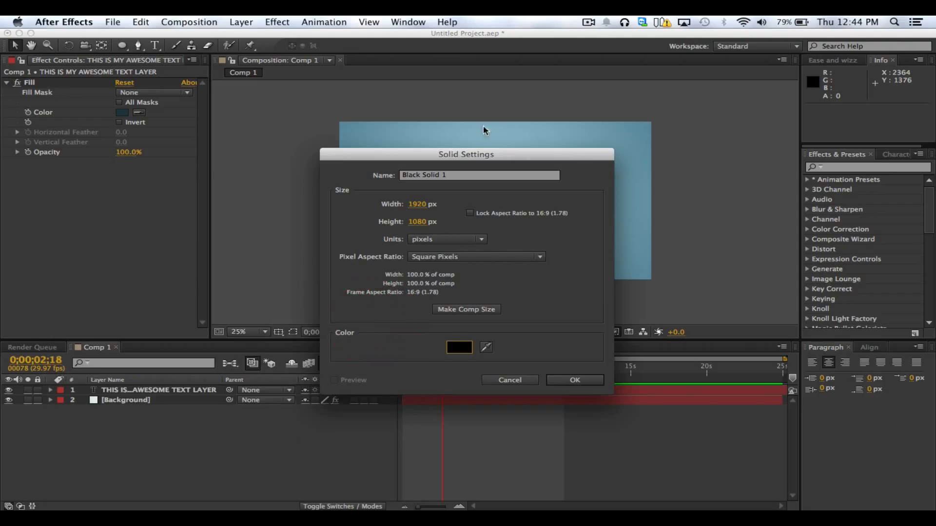
pyautogui.click(571, 381)
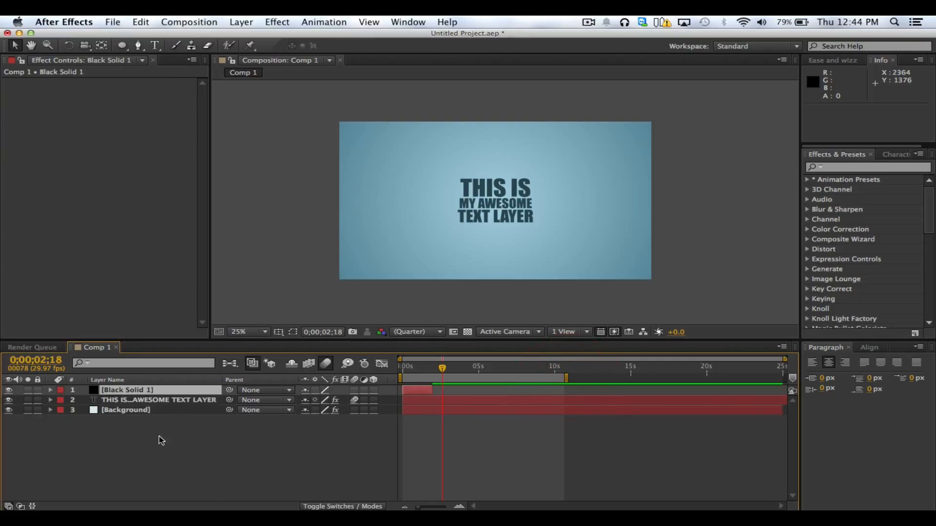
# Rename the black solid layer as Rain
pyautogui.press('Return')
pyautogui.write('S')
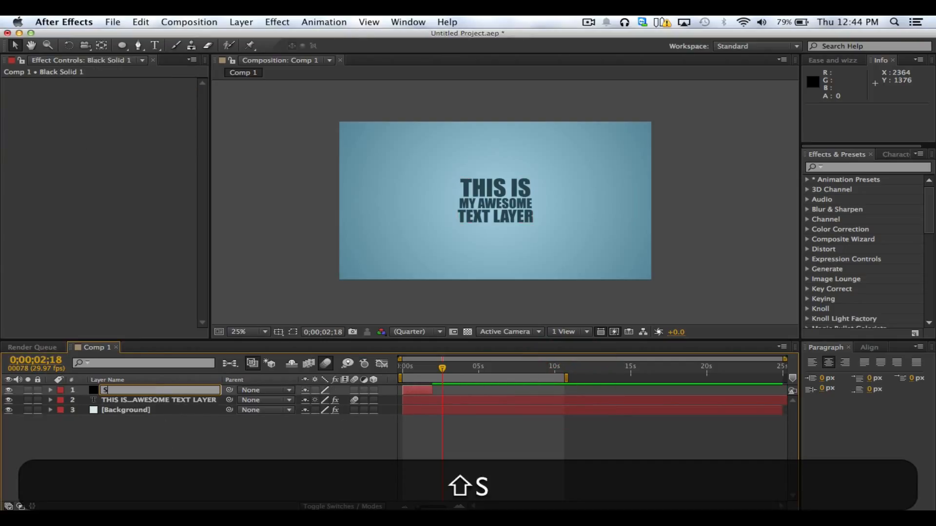
pyautogui.press('BackSpace')
pyautogui.write('Rain')
pyautogui.press('Return')
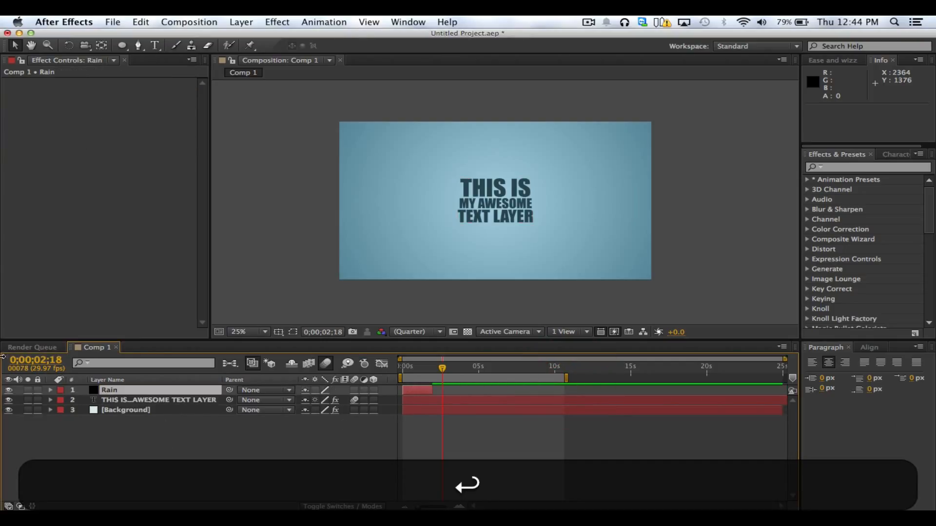
# Search the effects for rain and apply CC Rainfall from Simulation to the Rain layer
pyautogui.click(850, 169)
pyautogui.write('rain')
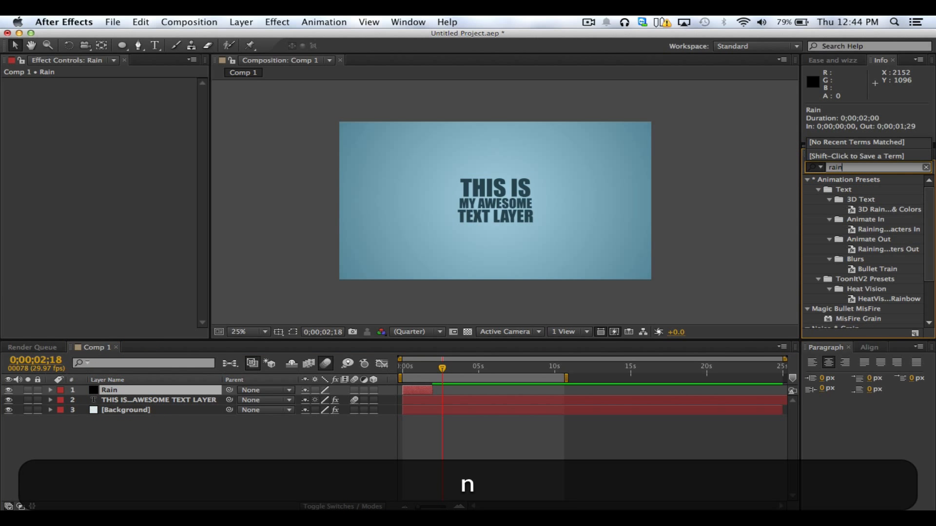
pyautogui.scroll(-3, 873, 282)
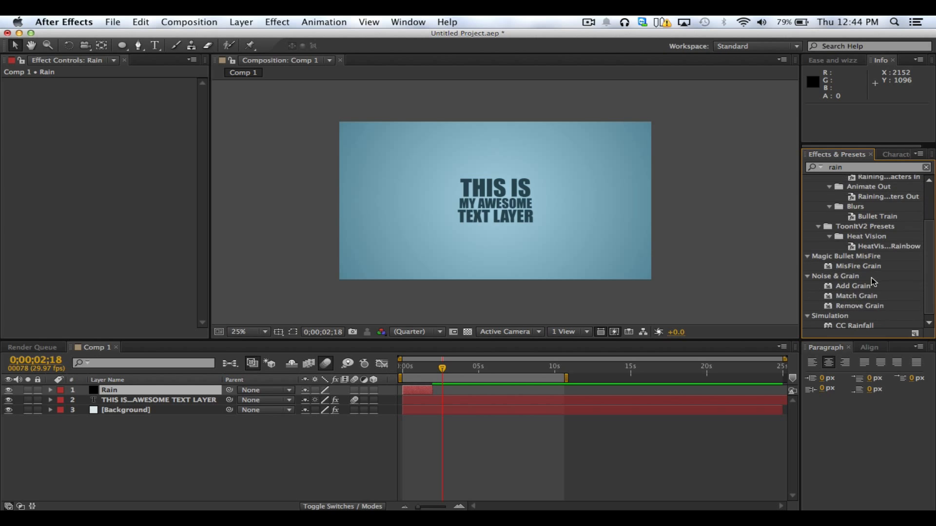
pyautogui.doubleClick(863, 323)
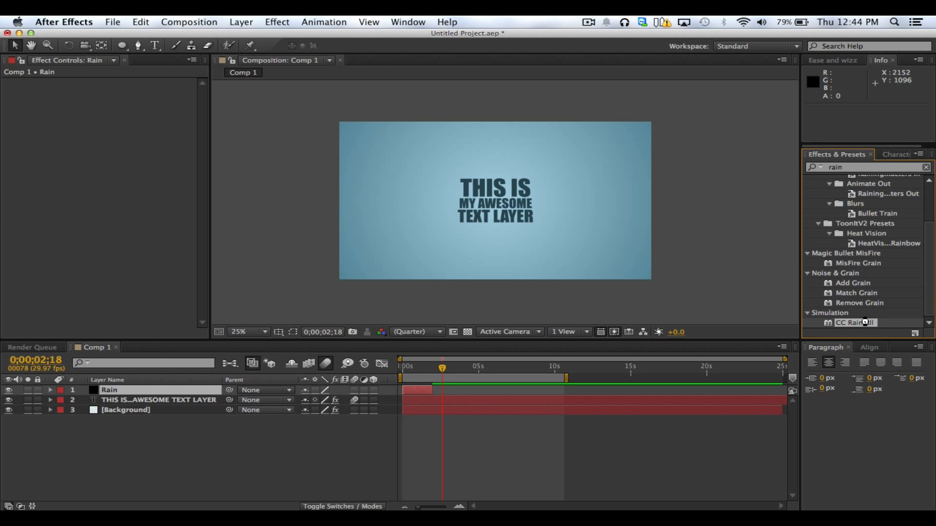
pyautogui.click(107, 390)
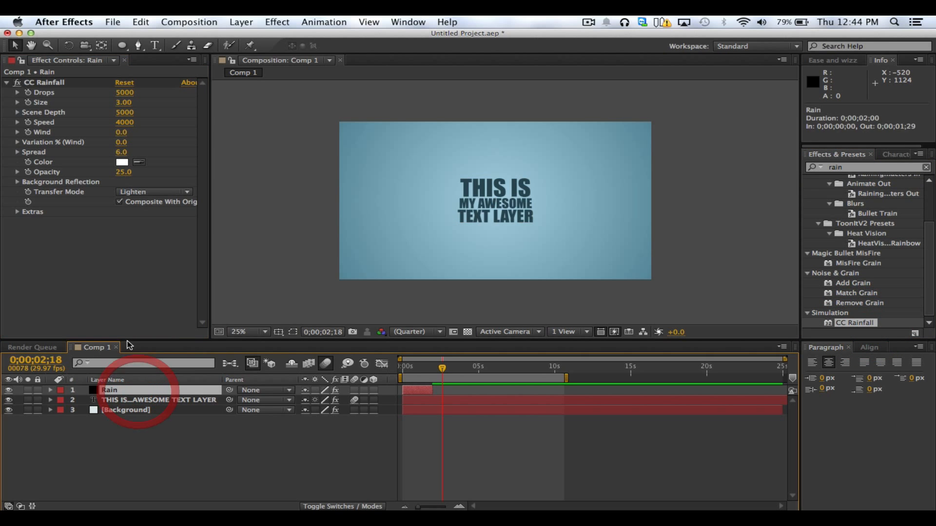
pyautogui.click(45, 82)
# Extend the Rain layer to the composition's end and move the current time to 0;00;01;17
pyautogui.scroll(1, 395, 191)
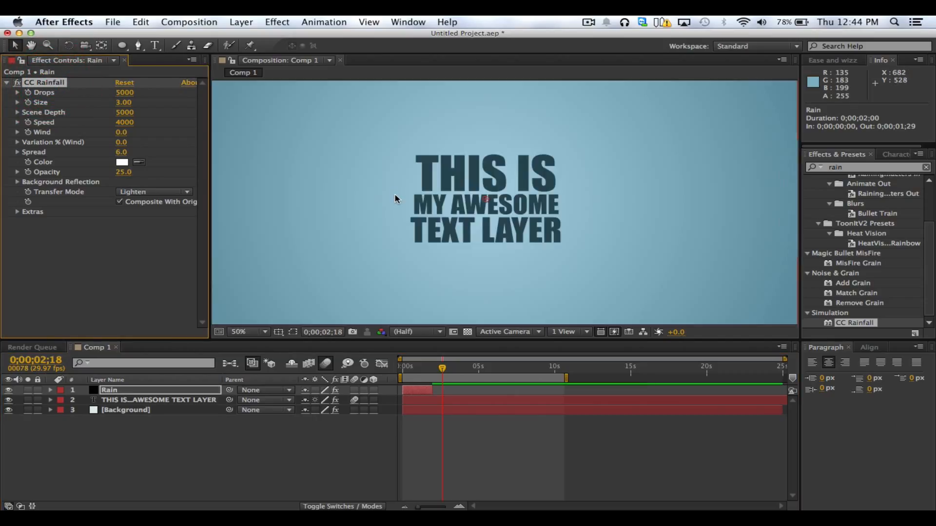
pyautogui.scroll(-1, 396, 191)
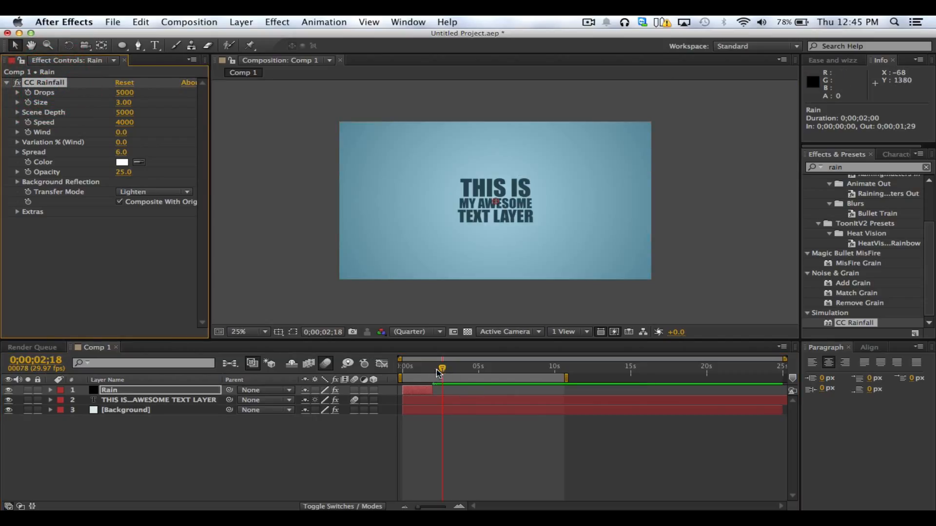
pyautogui.moveTo(435, 389); pyautogui.dragTo(782, 390)
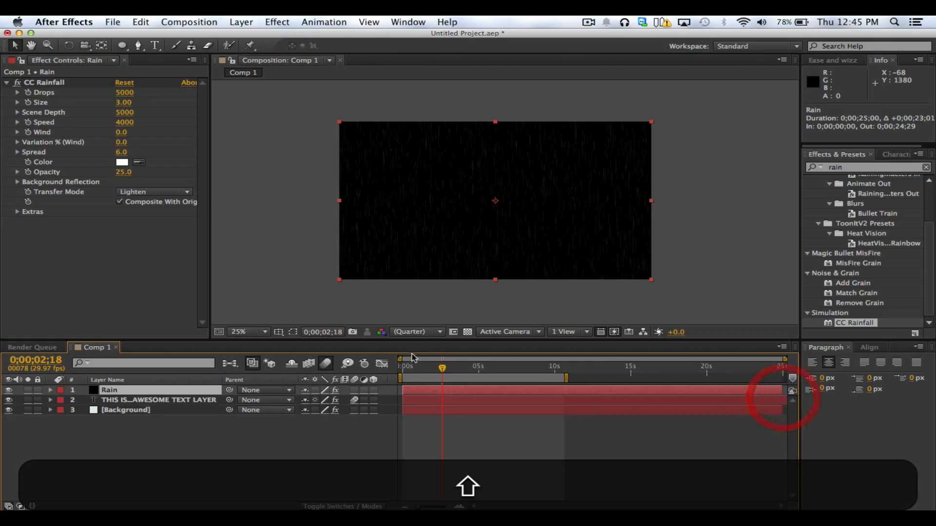
pyautogui.moveTo(442, 368); pyautogui.dragTo(428, 370)
pyautogui.scroll(1, 462, 271)
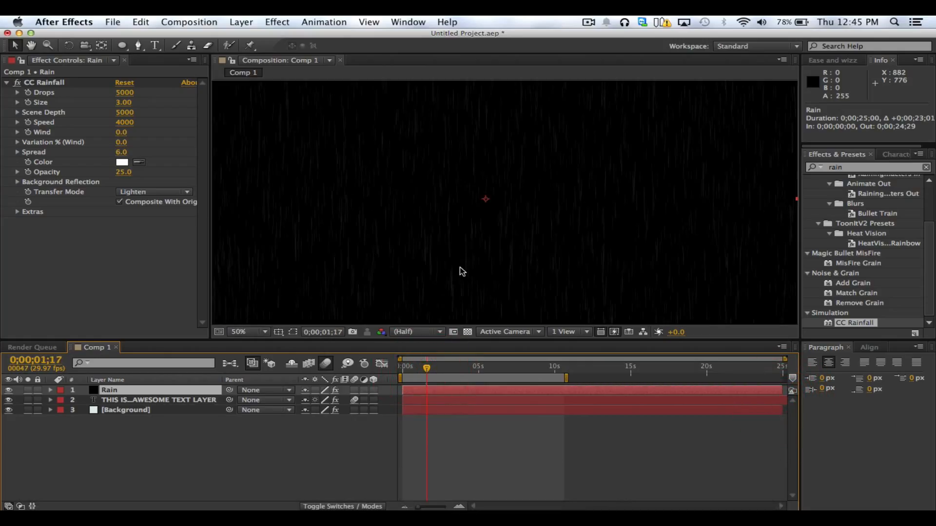
pyautogui.scroll(-1, 461, 272)
# Run a RAM preview of the rainfall with the whole composition fitted to the viewer
pyautogui.hotkey('ctrl', '0')
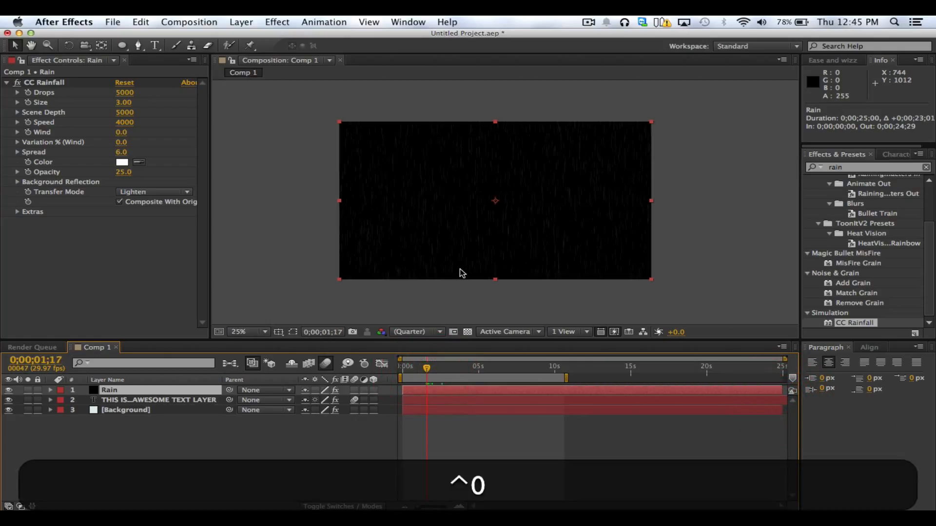
pyautogui.press('space')
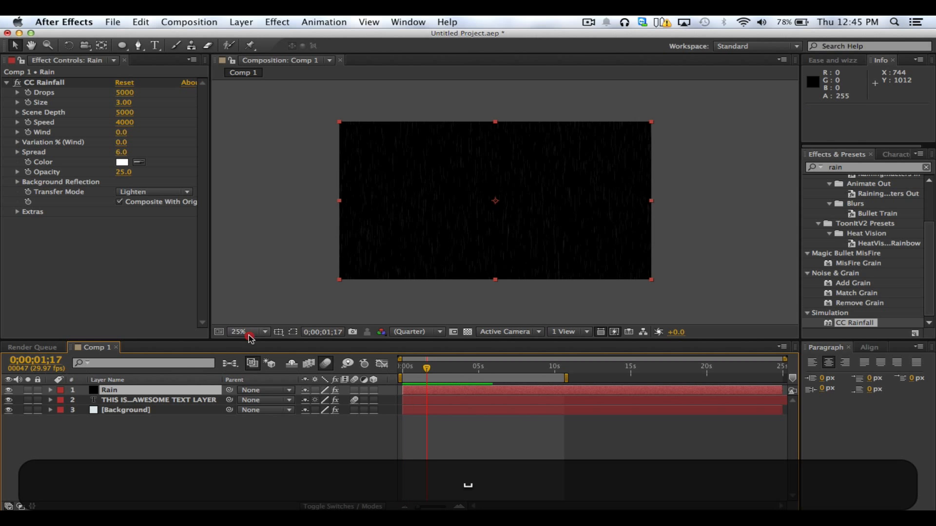
pyautogui.click(246, 332)
pyautogui.click(260, 339)
pyautogui.hotkey('ctrl', '0')
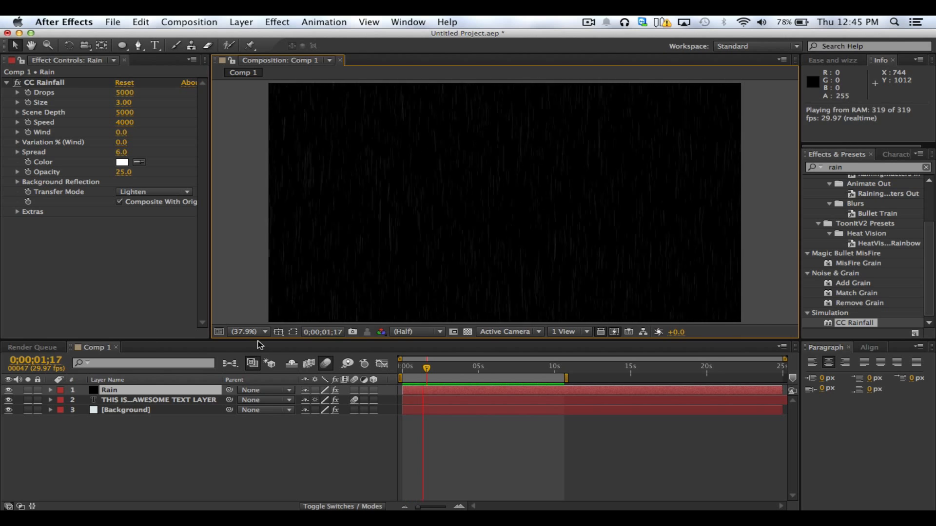
# Set the CC Rainfall Size on the Rain layer to 10.62 and run a RAM preview of the rain
pyautogui.hotkey('ctrl', '0')
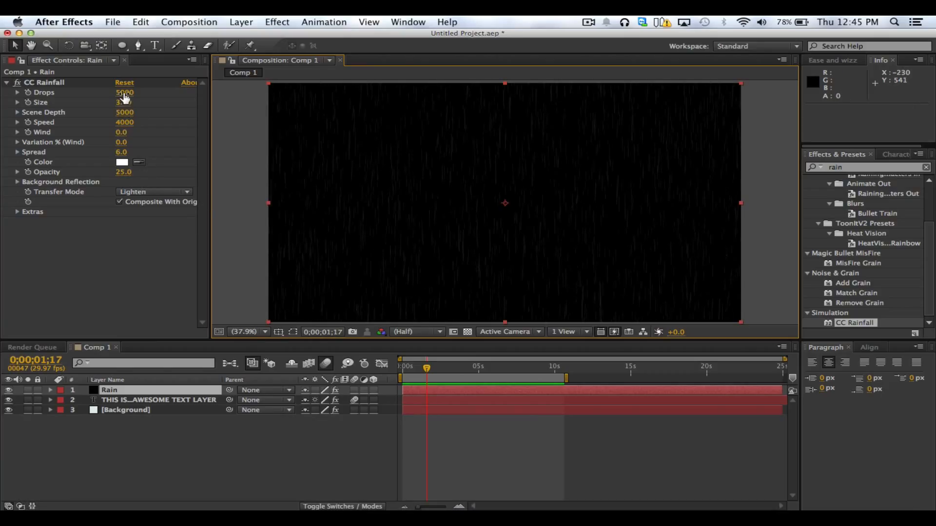
pyautogui.moveTo(125, 104); pyautogui.dragTo(185, 103)
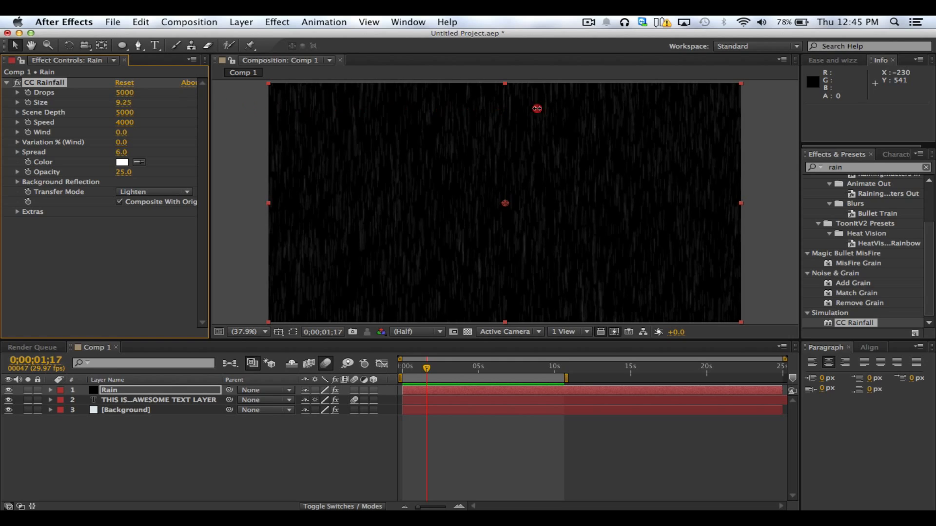
pyautogui.hotkey('ctrl', '0')
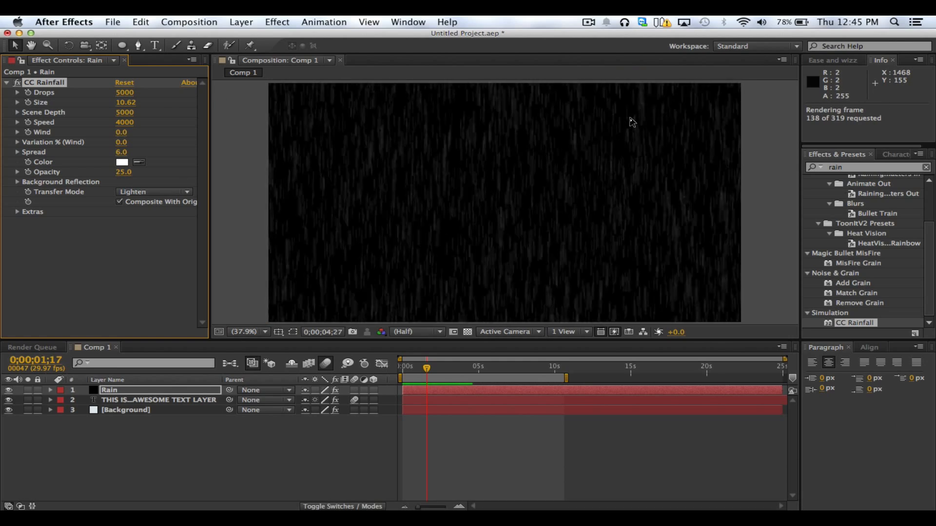
pyautogui.press('space')
pyautogui.click(281, 469)
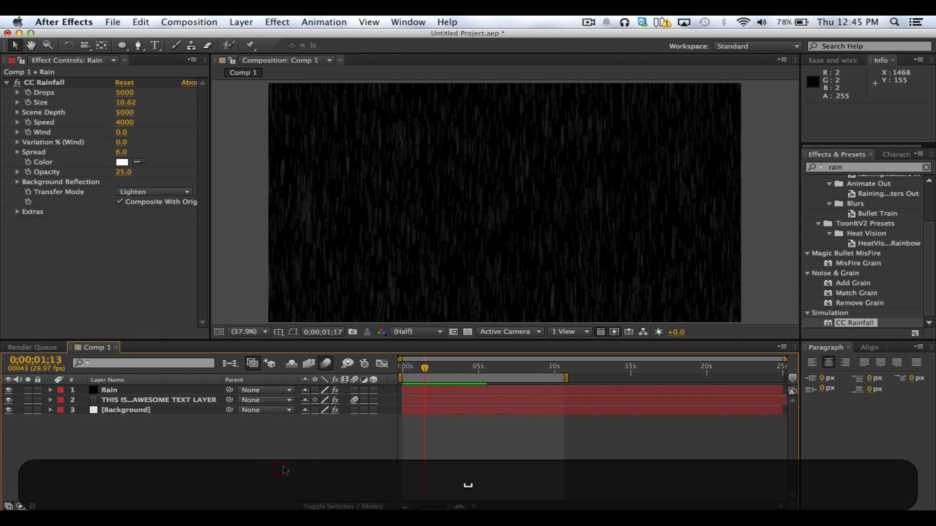
# Move the current time to 0;00;03;04, then hide the Rain layer to check the layers beneath and show it again
pyautogui.click(449, 365)
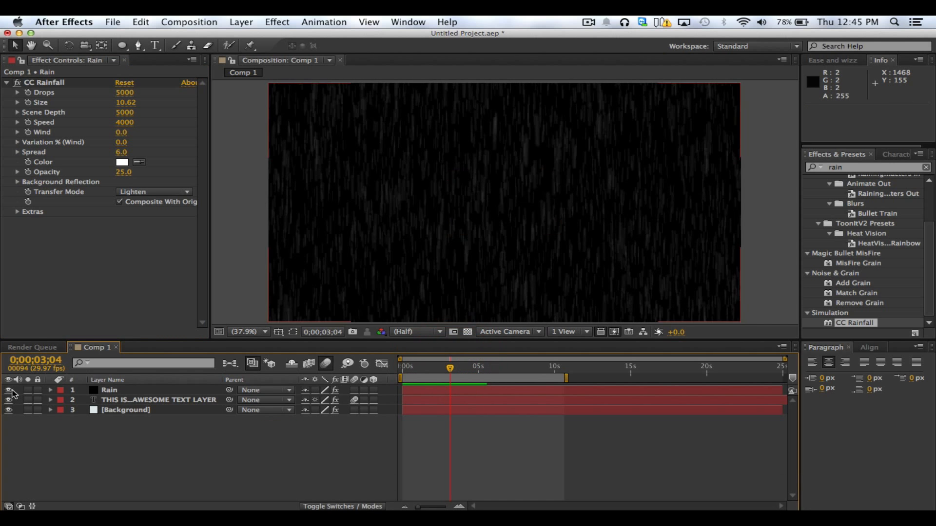
pyautogui.click(9, 391)
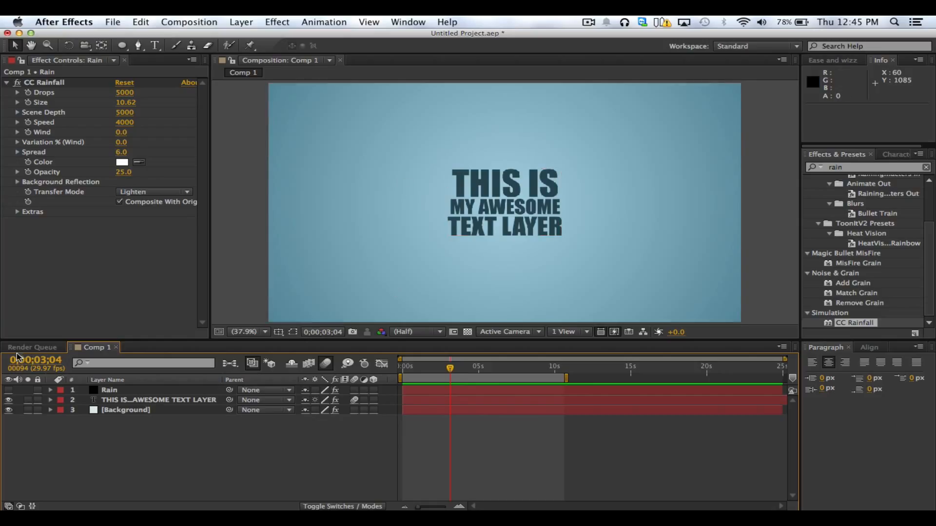
pyautogui.click(9, 390)
pyautogui.click(161, 455)
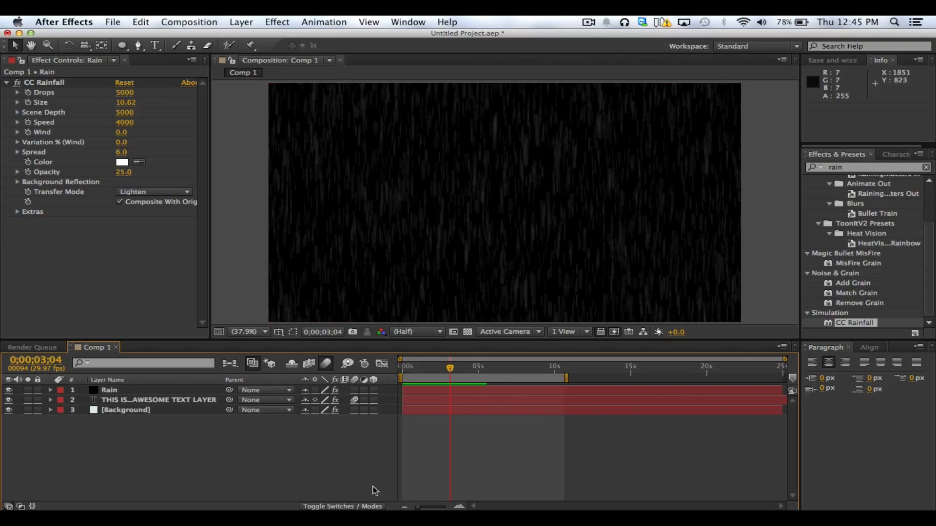
# Show the layer Mode and TrkMat columns in the timeline and place the Parent column after them
pyautogui.click(341, 507)
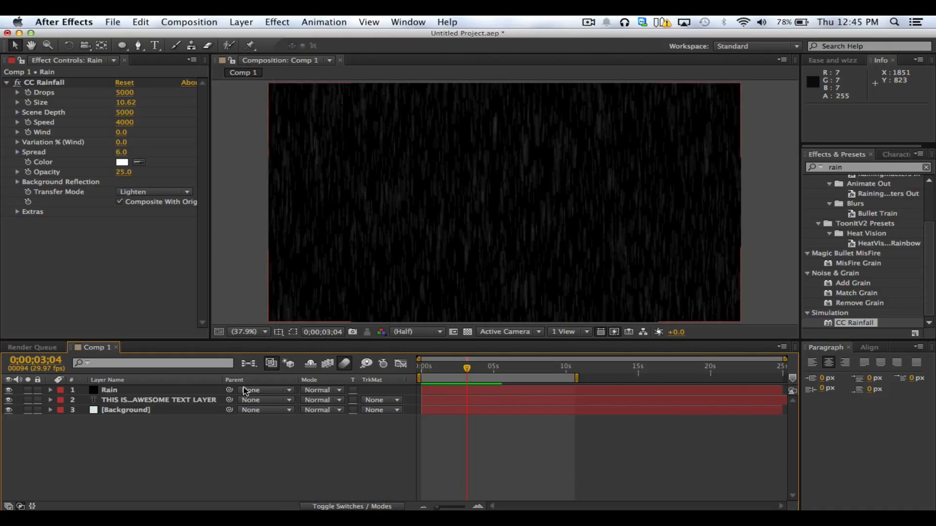
pyautogui.moveTo(309, 379); pyautogui.dragTo(249, 385)
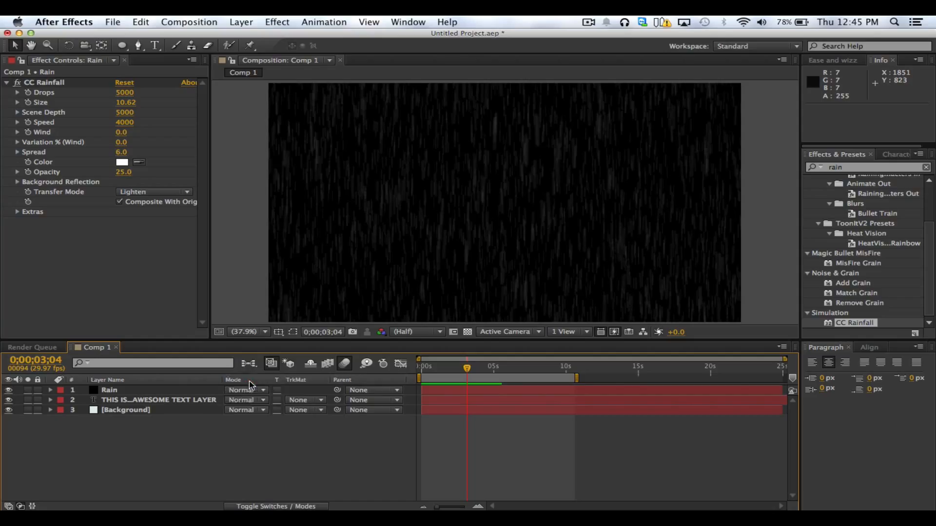
pyautogui.click(270, 430)
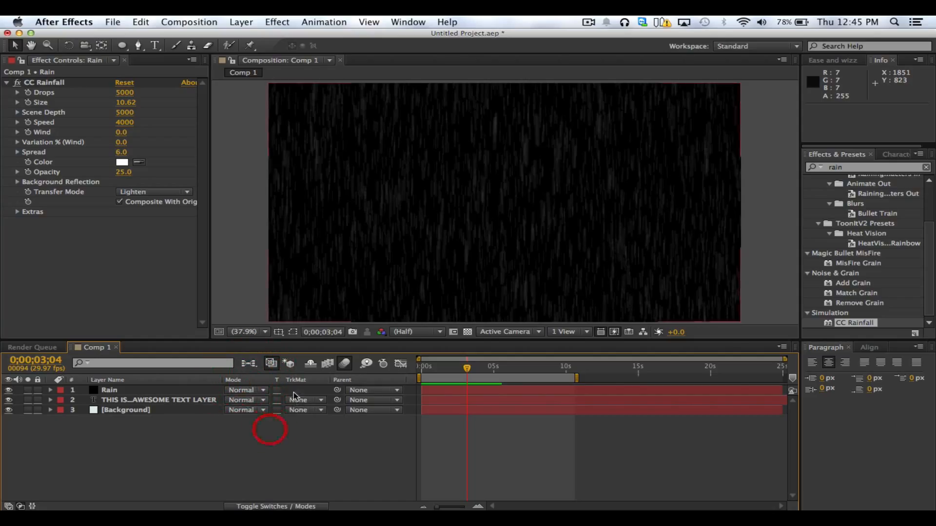
# Set the Rain layer's blending mode to Add so the layers beneath show through the black solid
pyautogui.click(243, 390)
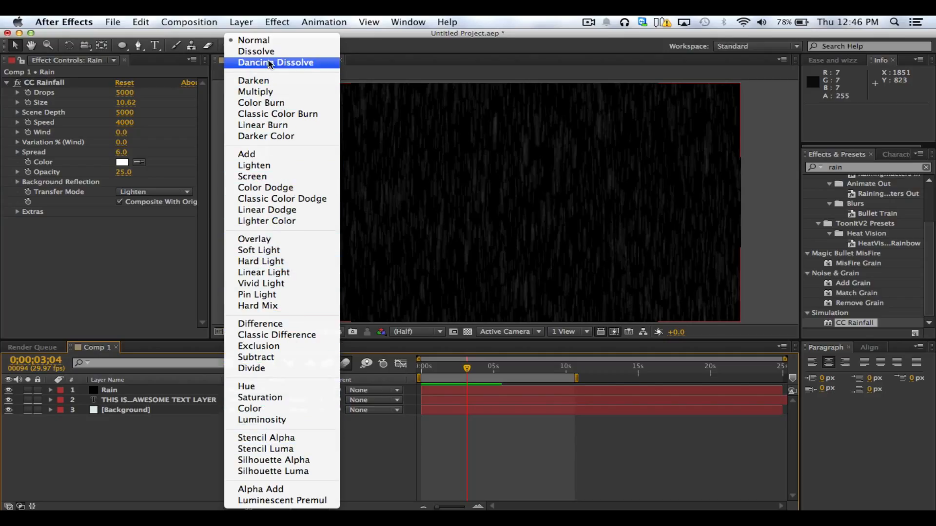
pyautogui.click(158, 443)
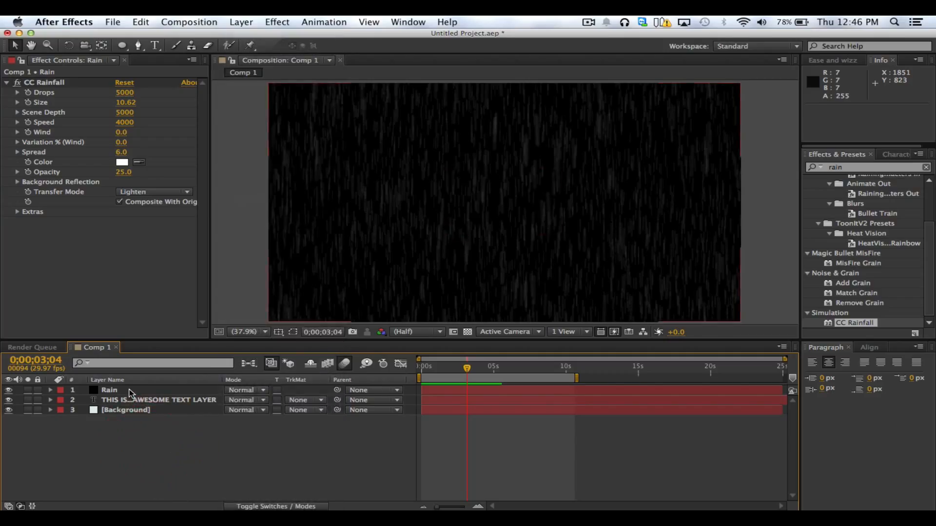
pyautogui.click(133, 400)
pyautogui.click(131, 390)
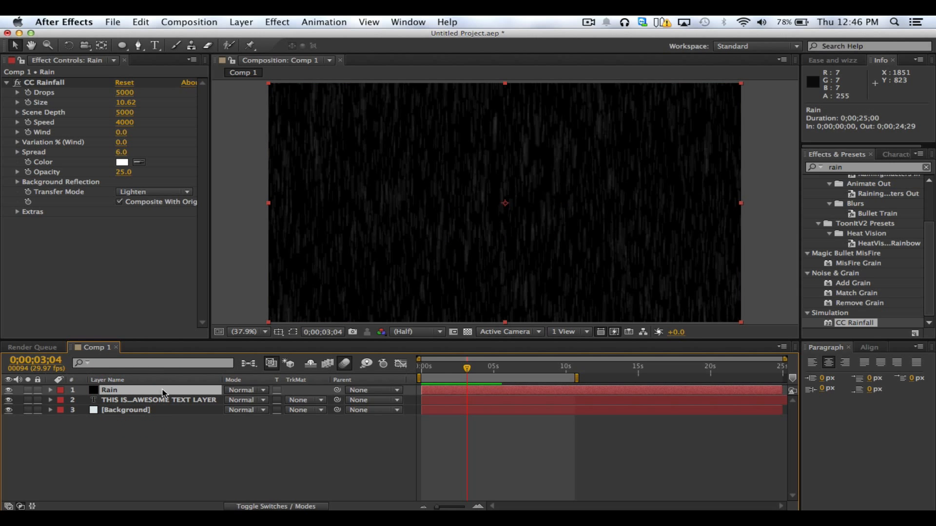
pyautogui.click(148, 399)
pyautogui.click(149, 410)
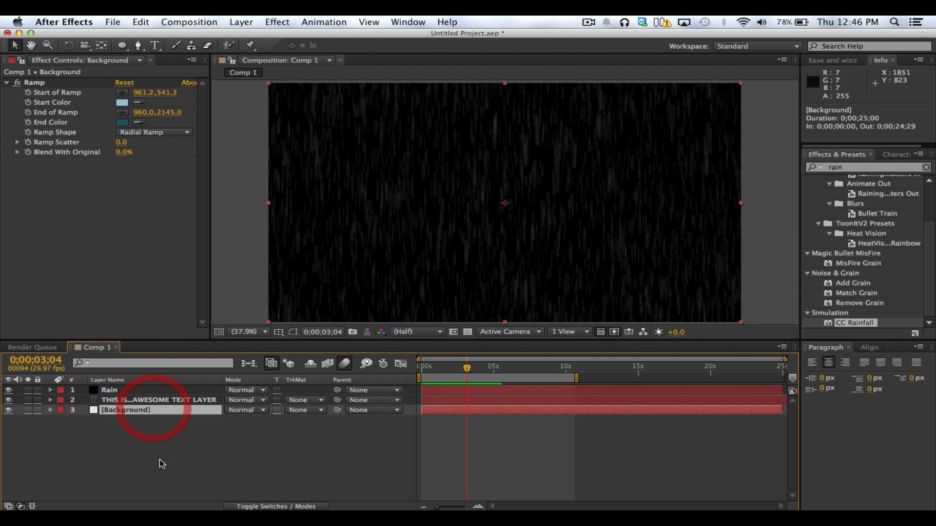
pyautogui.click(160, 458)
pyautogui.click(135, 390)
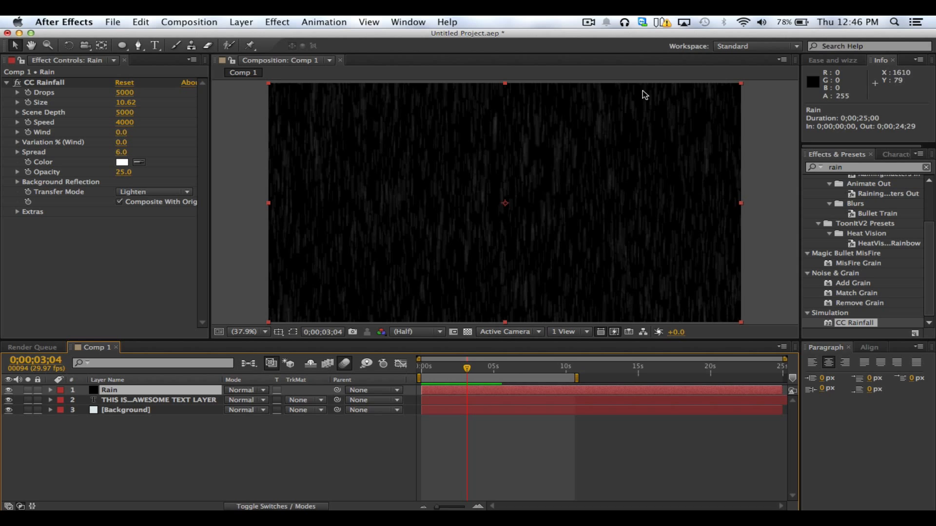
pyautogui.click(262, 391)
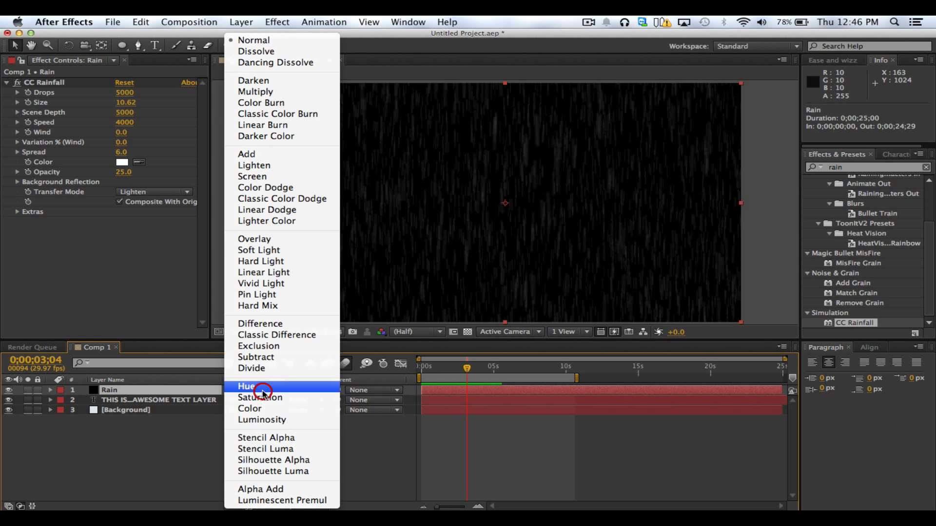
pyautogui.click(270, 155)
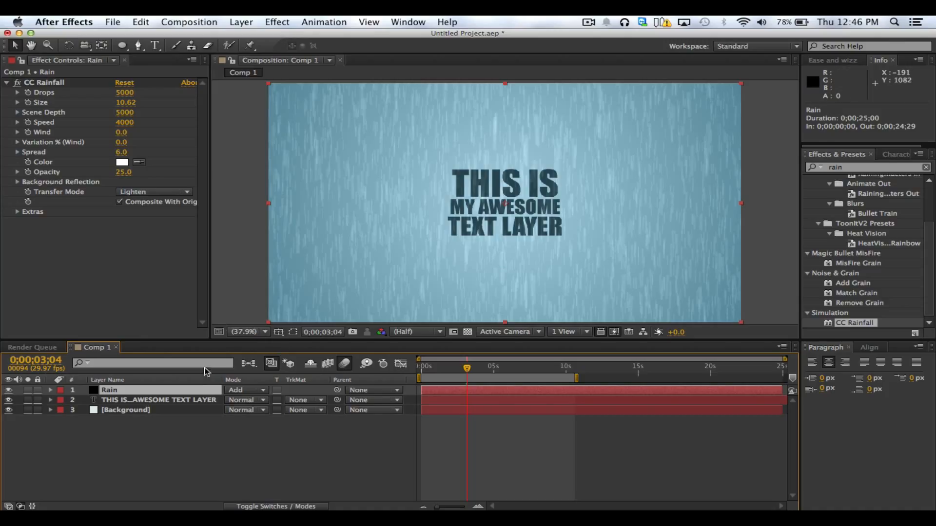
# Set the CC Rainfall Size on the Rain layer to 5.16
pyautogui.click(198, 390)
pyautogui.moveTo(124, 103); pyautogui.dragTo(109, 103)
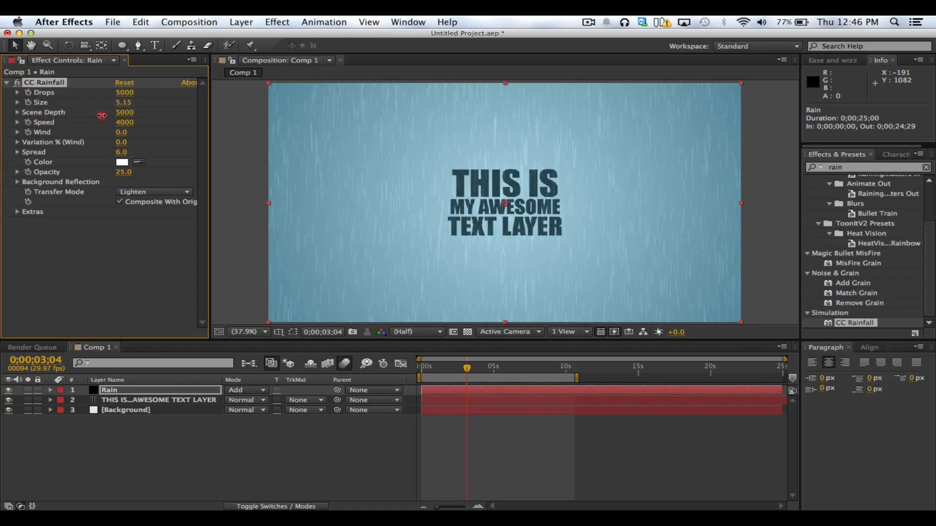
pyautogui.moveTo(102, 115); pyautogui.dragTo(103, 116)
# Run a RAM preview of the rain over the text and background, and scrub the current time to 0;00;02;18
pyautogui.click(350, 449)
pyautogui.hotkey('ctrl', '0')
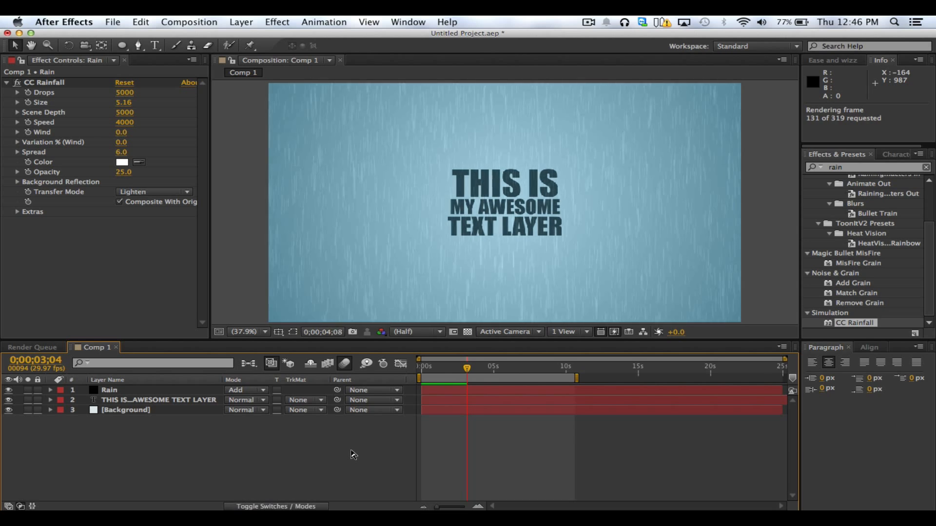
pyautogui.hotkey('ctrl', '0')
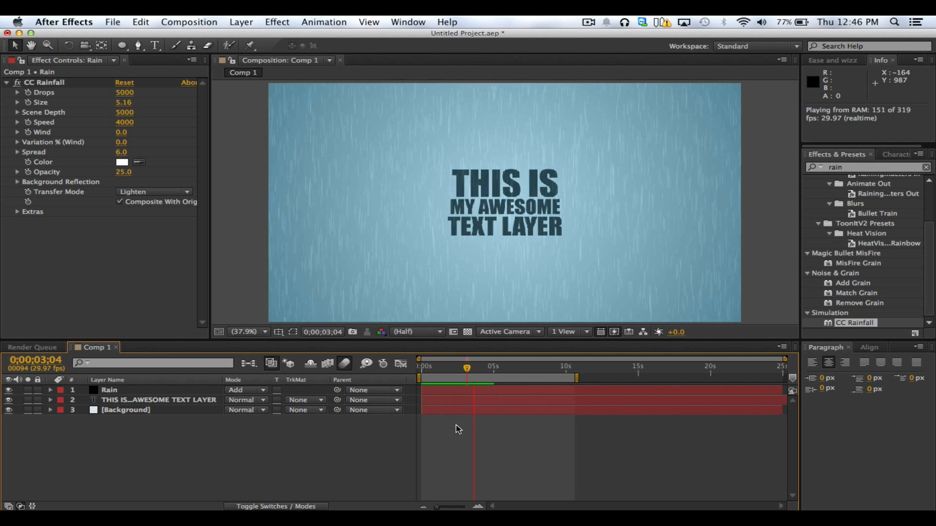
pyautogui.click(320, 453)
pyautogui.click(441, 369)
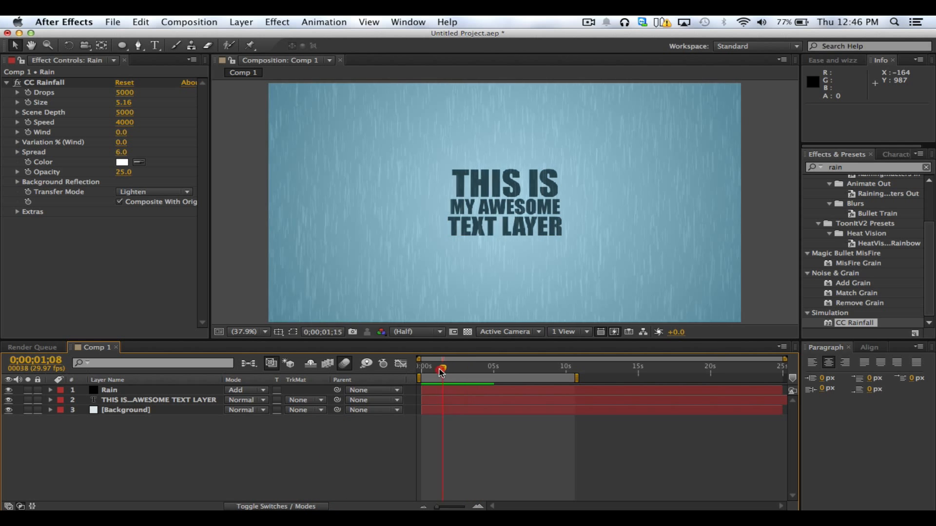
pyautogui.moveTo(441, 371); pyautogui.dragTo(460, 373)
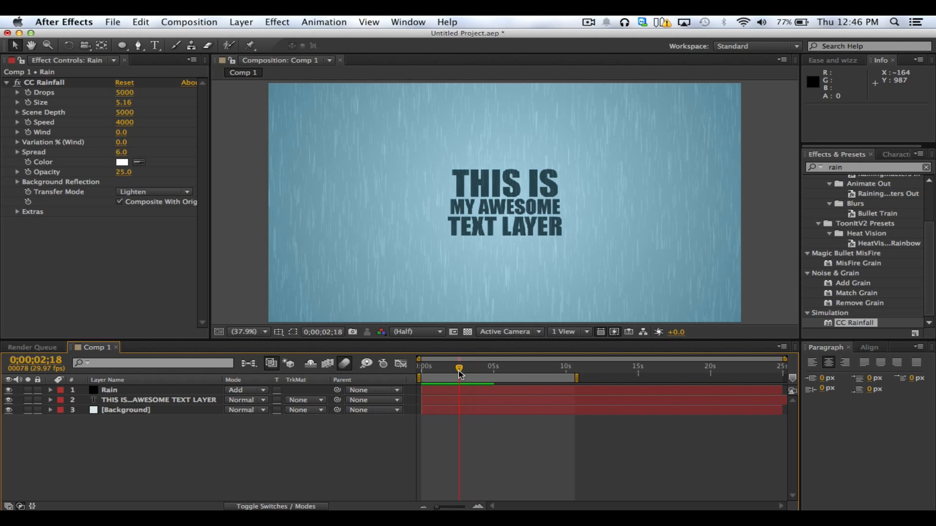
# Set the CC Rainfall Wind to 1410.0 and scrub to 0;00;05;12 to check the slanted rain
pyautogui.click(79, 246)
pyautogui.moveTo(121, 132); pyautogui.dragTo(153, 129)
pyautogui.moveTo(460, 367); pyautogui.dragTo(477, 368)
pyautogui.moveTo(124, 132); pyautogui.dragTo(195, 132)
pyautogui.moveTo(481, 368); pyautogui.dragTo(499, 370)
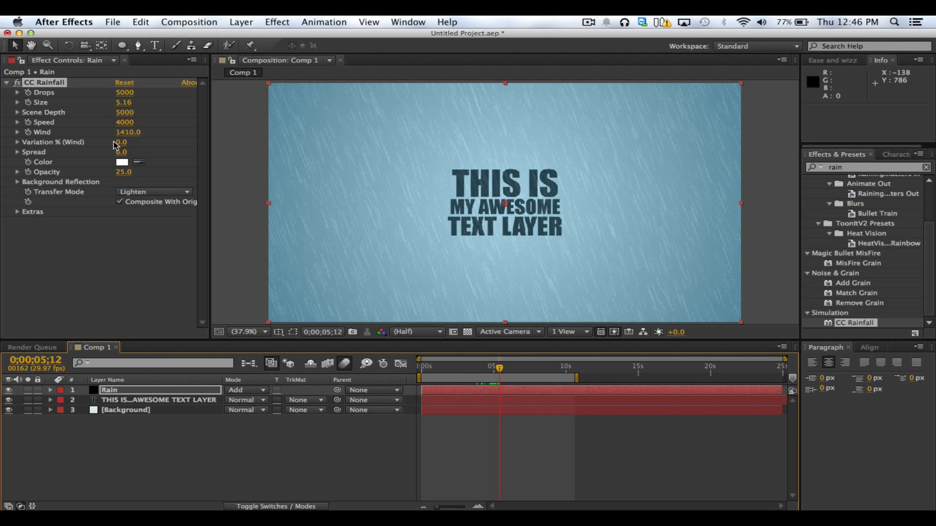
pyautogui.click(49, 99)
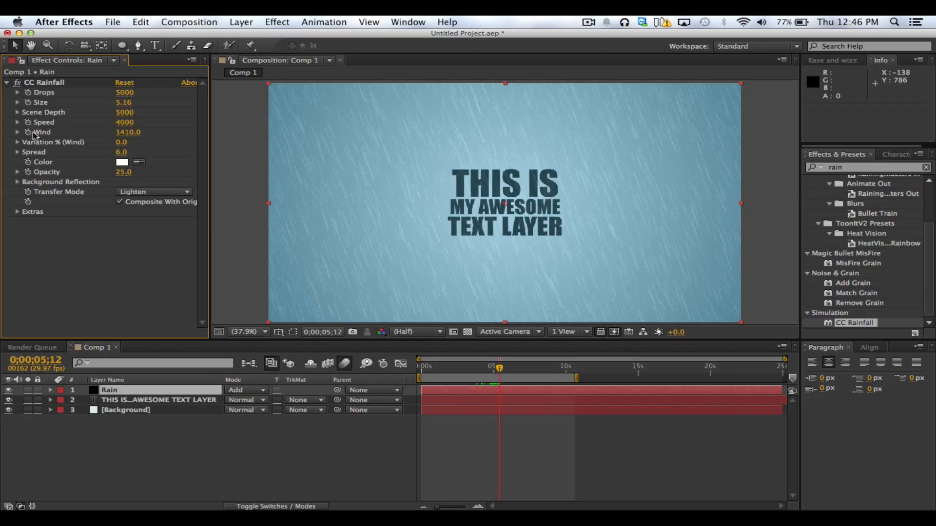
# Enable keyframing for CC Rainfall Drops at 0;00;00;00 and reveal the Rain layer's keyframed property in the timeline
pyautogui.click(472, 383)
pyautogui.press('Home')
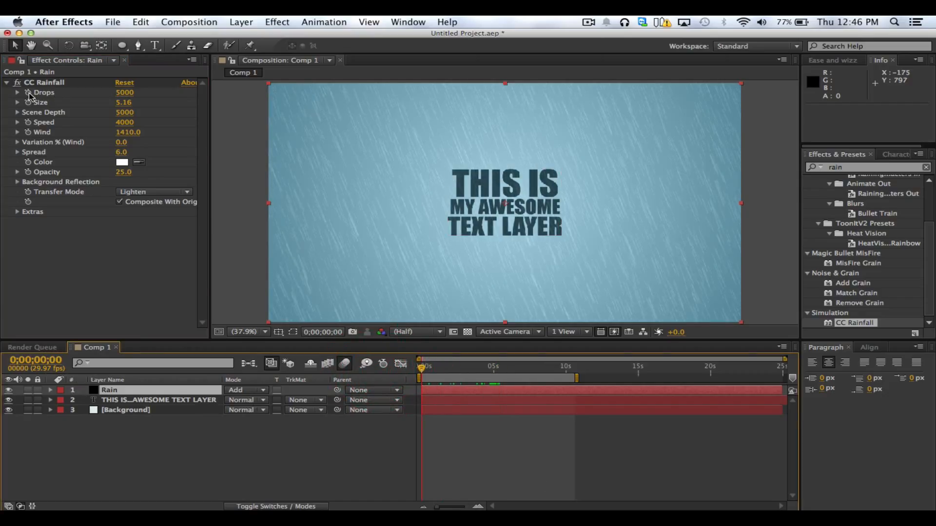
pyautogui.click(28, 94)
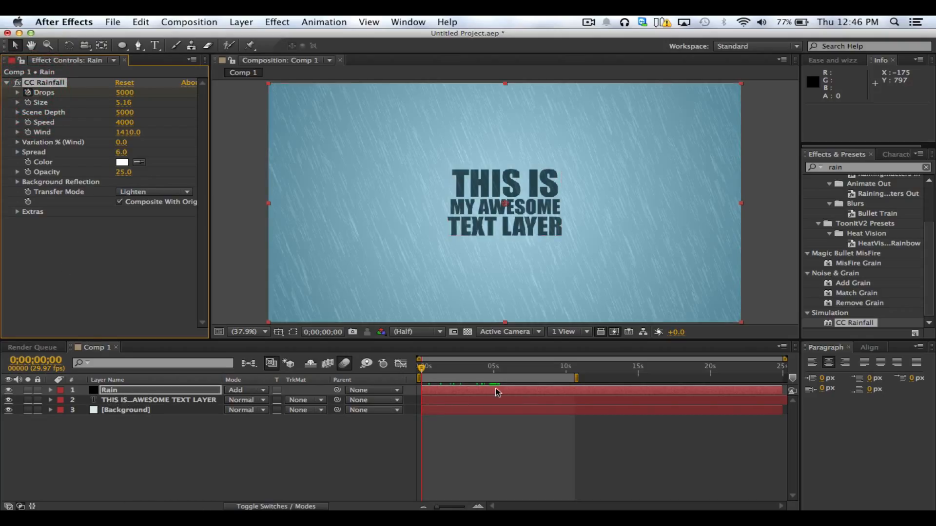
pyautogui.click(136, 393)
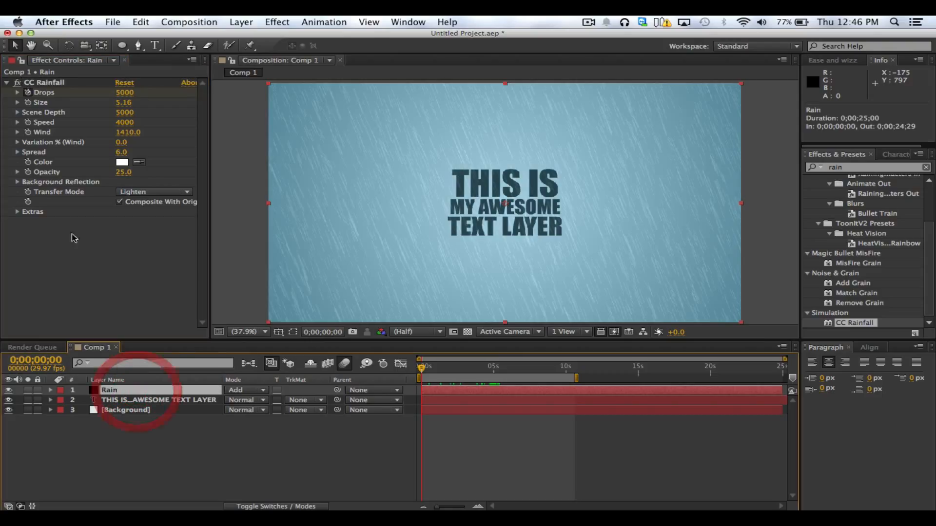
pyautogui.press('u')
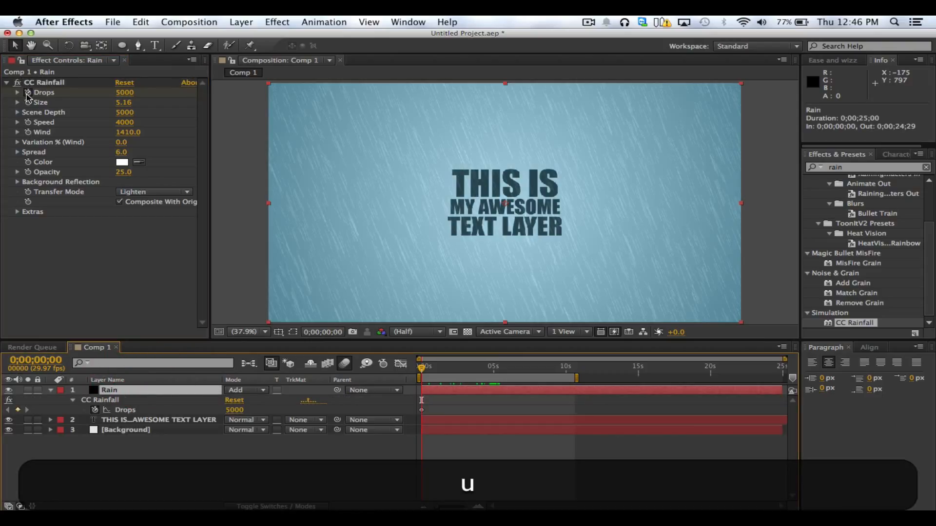
# Set the first Drops keyframe of the Rain layer to 0
pyautogui.click(127, 400)
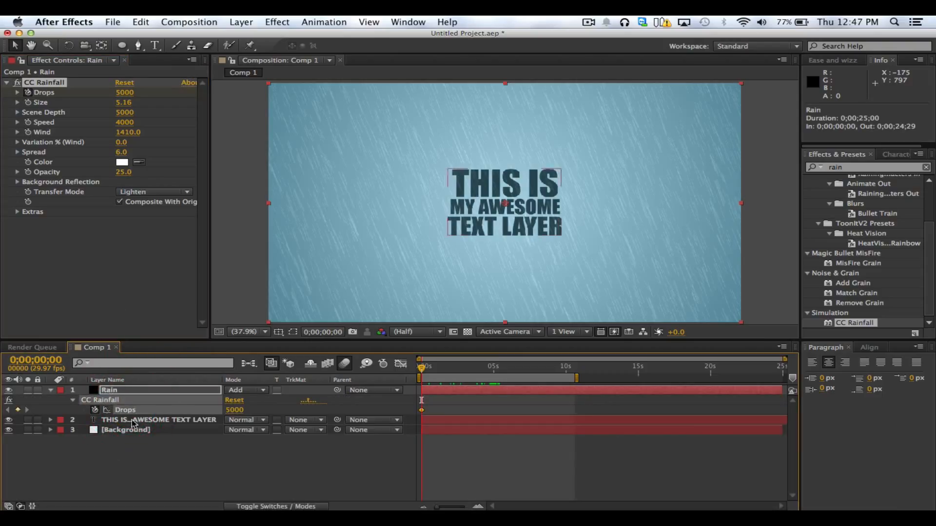
pyautogui.click(229, 409)
pyautogui.write('0')
pyautogui.press('Return')
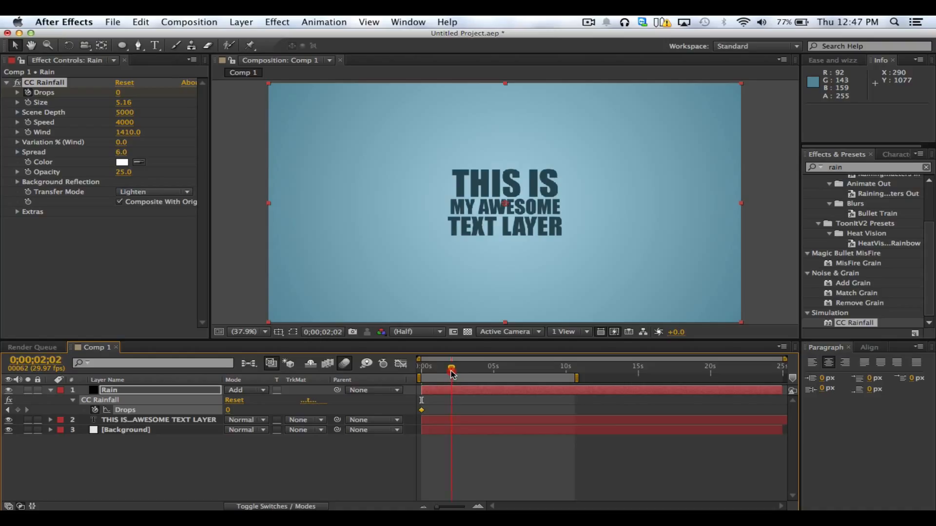
# Add Drops keyframes of 15000 at 0;00;02;01 and 0;00;04;11
pyautogui.click(119, 93)
pyautogui.write('15000')
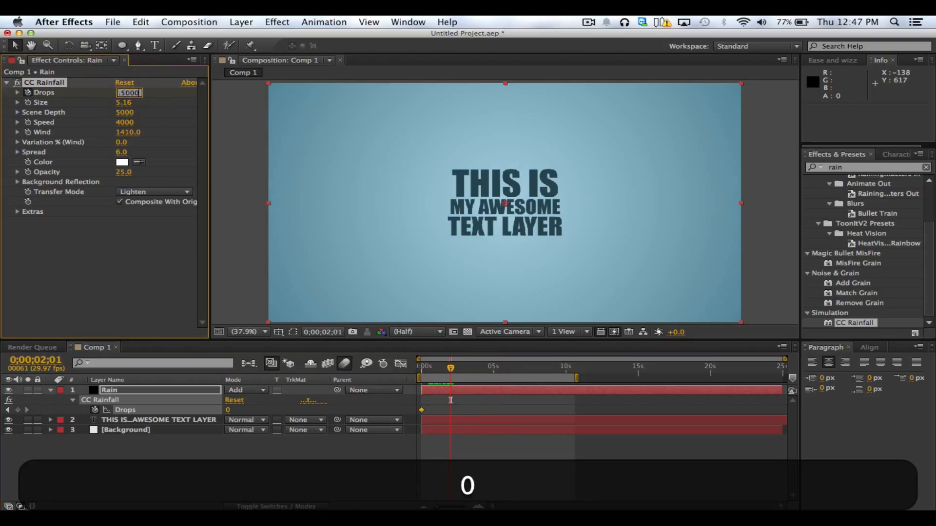
pyautogui.press('Return')
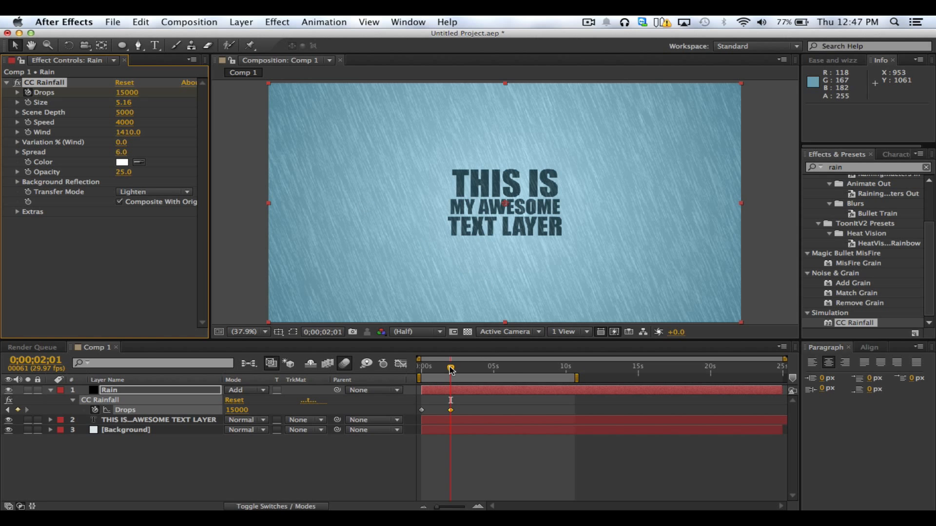
pyautogui.moveTo(451, 369); pyautogui.dragTo(483, 378)
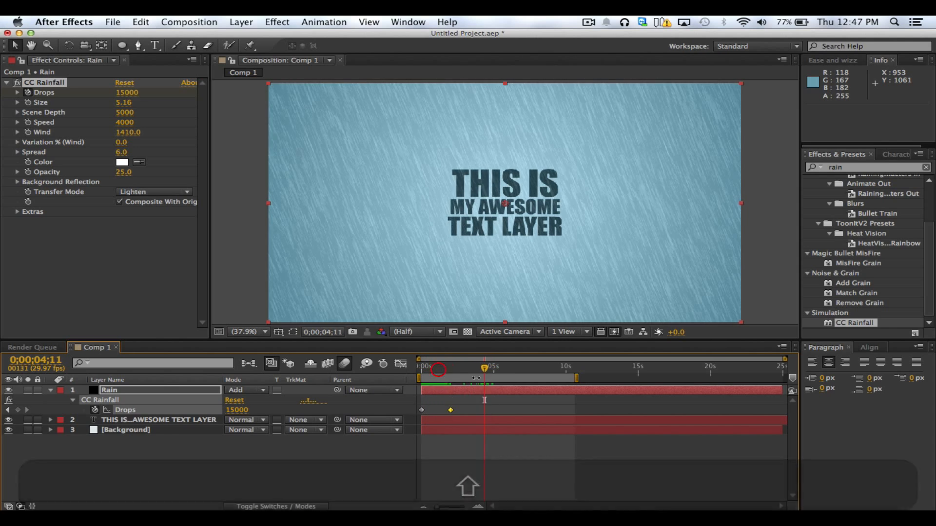
pyautogui.click(18, 411)
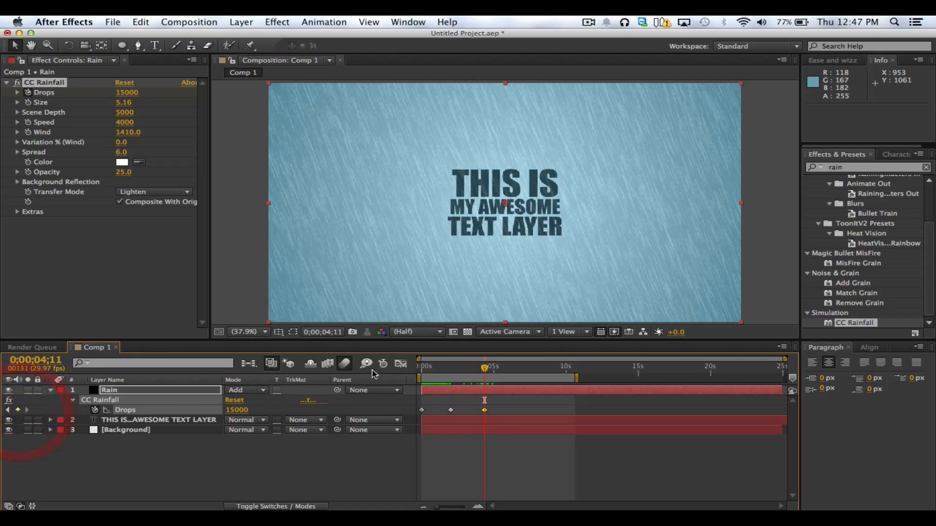
# Add a Drops keyframe of 0 at 0;00;06;06 to end the rain
pyautogui.moveTo(498, 371); pyautogui.dragTo(511, 372)
pyautogui.click(238, 409)
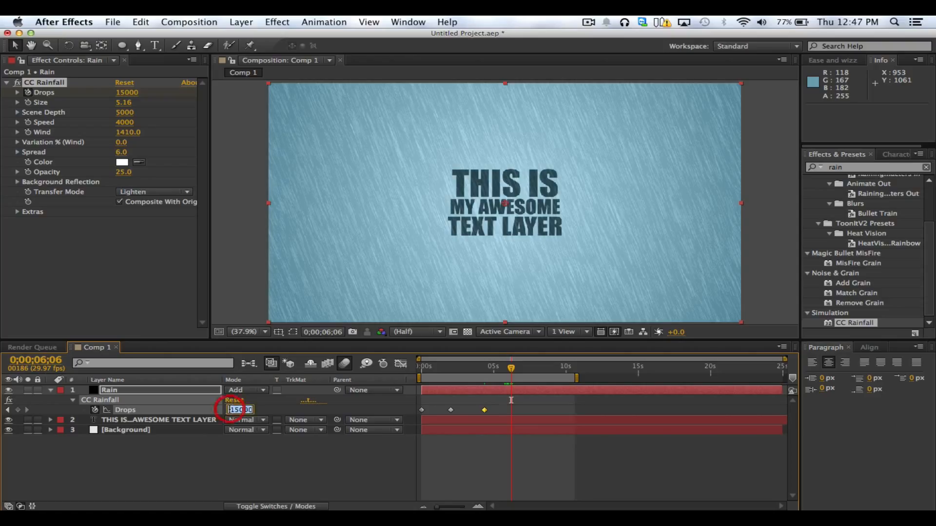
pyautogui.write('0')
pyautogui.press('Return')
pyautogui.click(538, 453)
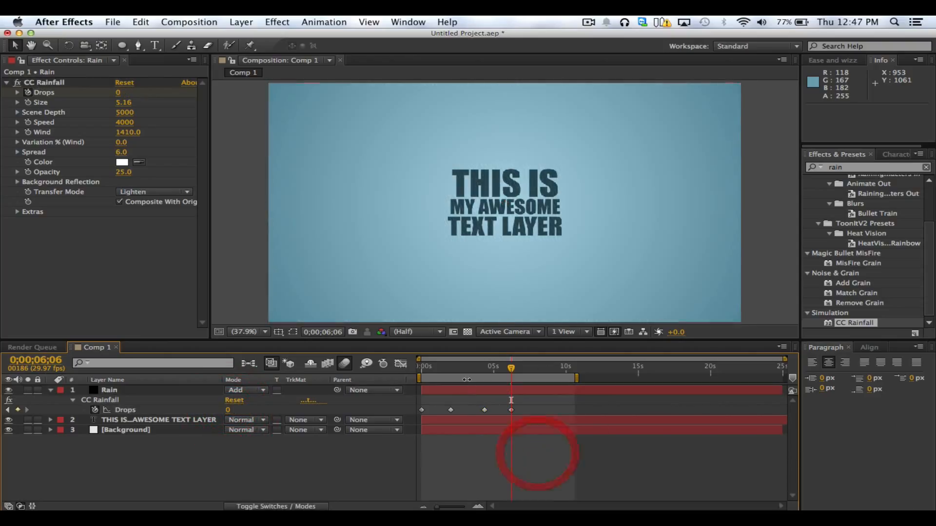
# Run a RAM preview of the animated rainfall with its Drops keyframes
pyautogui.moveTo(456, 405); pyautogui.dragTo(511, 413)
pyautogui.hotkey('ctrl', '0')
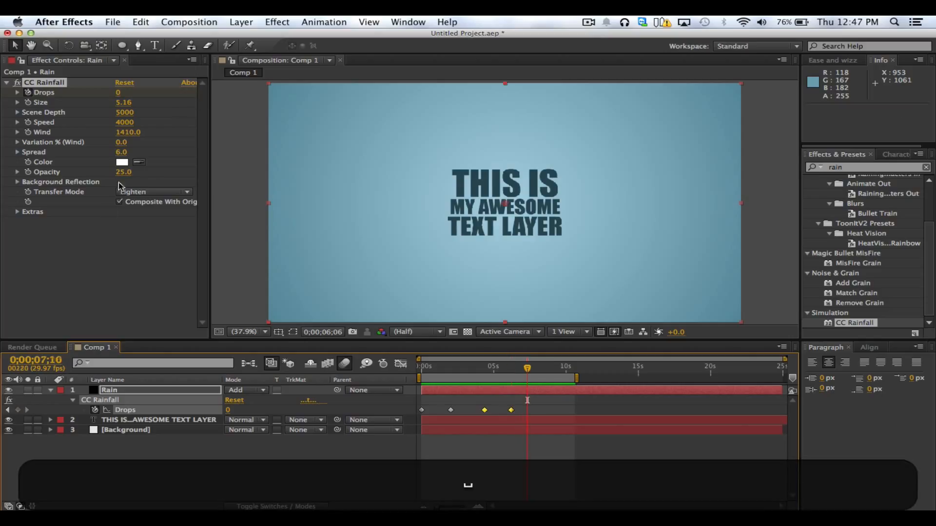
pyautogui.click(85, 243)
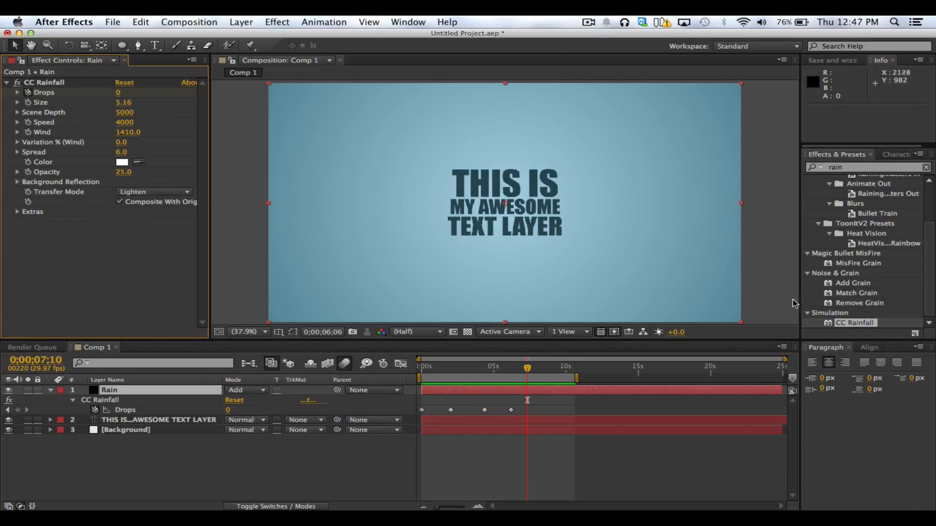
# Delete the CC Rainfall effect from the Rain layer
pyautogui.click(845, 323)
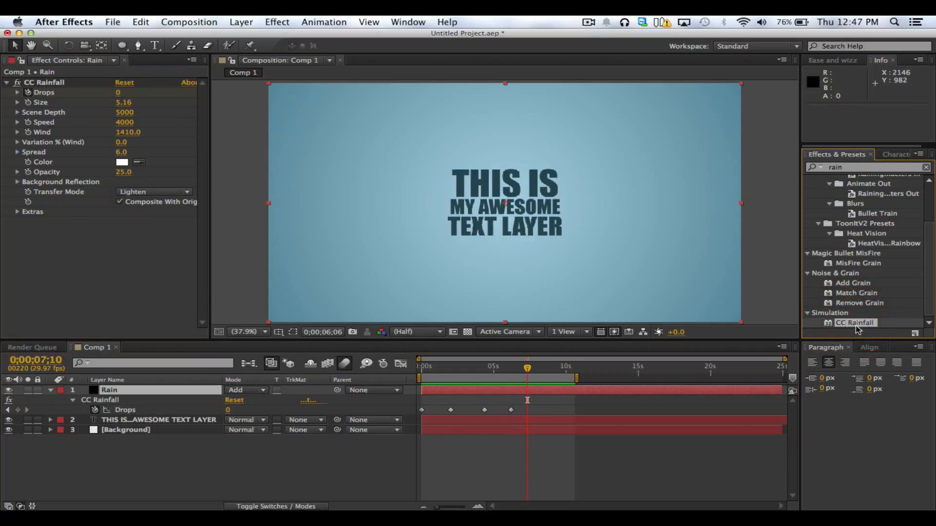
pyautogui.click(147, 452)
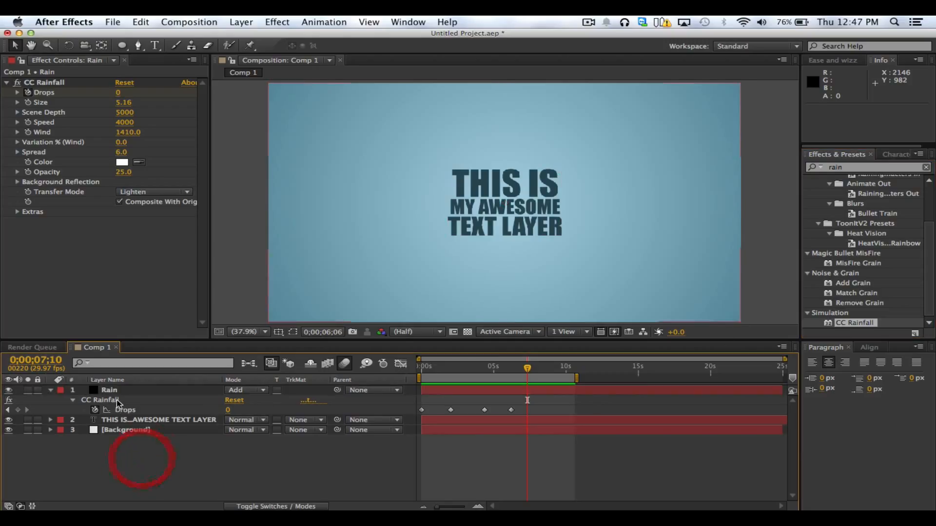
pyautogui.click(116, 400)
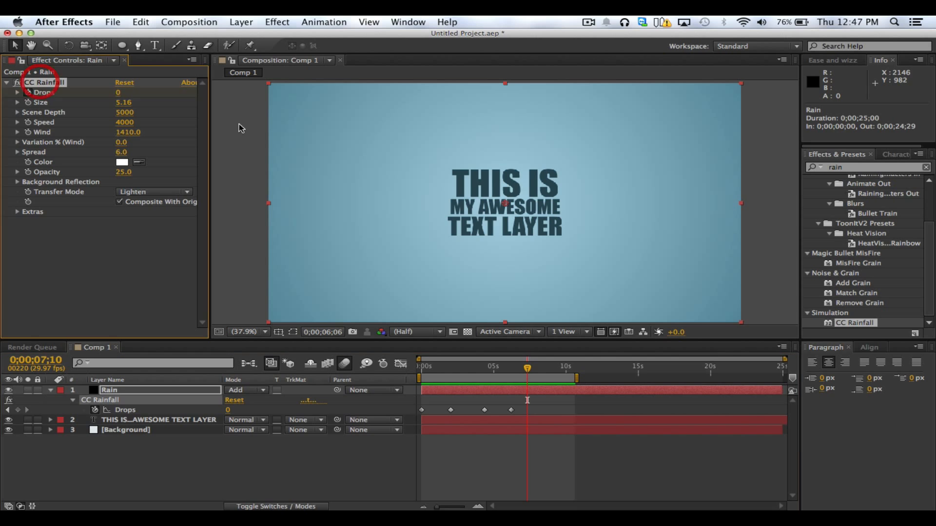
pyautogui.press('BackSpace')
# Search the effects for "cc" and apply CC Ball Action to the THIS IS MY AWESOME TEXT LAYER layer
pyautogui.click(847, 167)
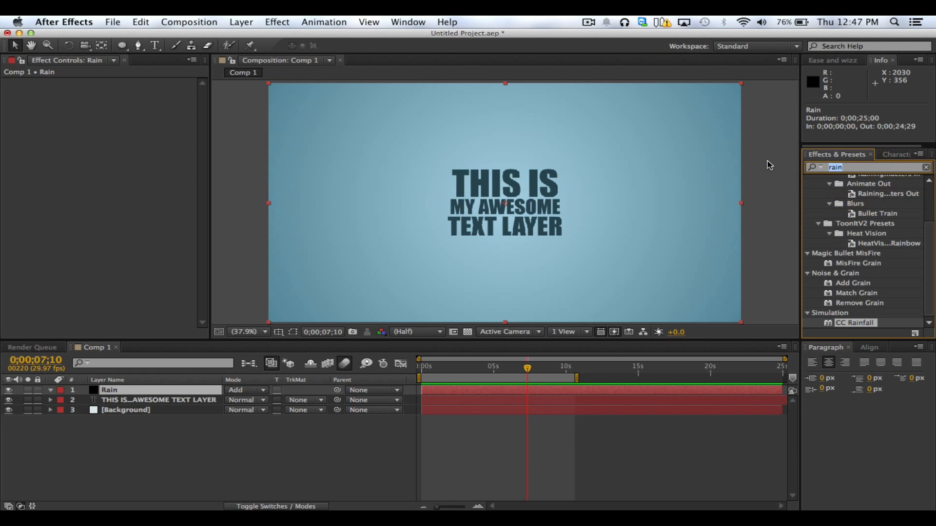
pyautogui.write('cc')
pyautogui.scroll(-10, 867, 259)
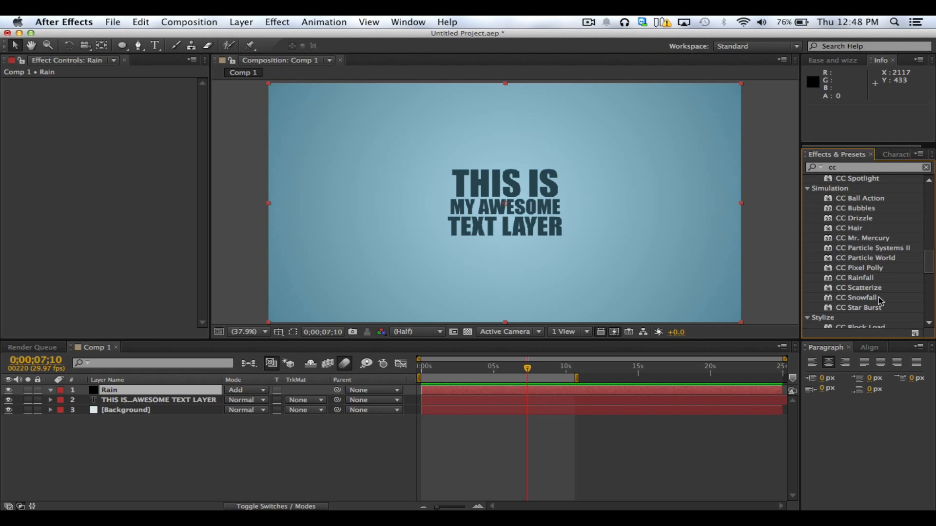
pyautogui.click(872, 204)
pyautogui.click(166, 399)
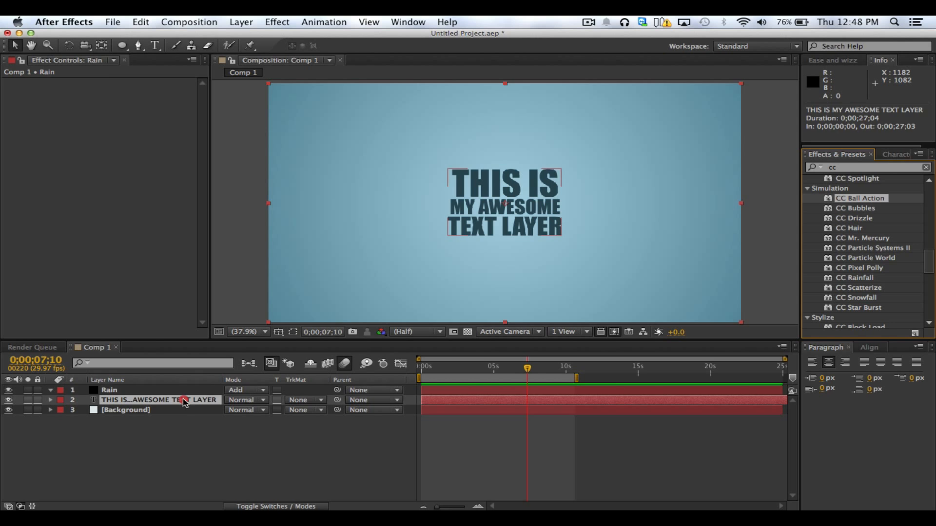
pyautogui.click(868, 200)
pyautogui.doubleClick(868, 200)
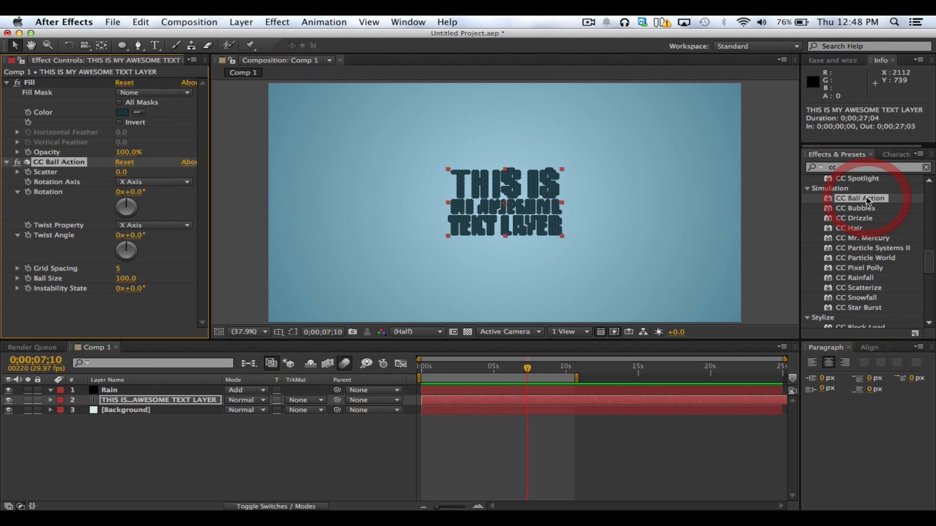
# Try raising the Scatter of CC Ball Action on the text, and undo the change
pyautogui.moveTo(122, 172)
pyautogui.mouseDown()
pyautogui.moveTo(331, 168)
pyautogui.moveTo(135, 184)
pyautogui.mouseUp()
pyautogui.press('super+z')
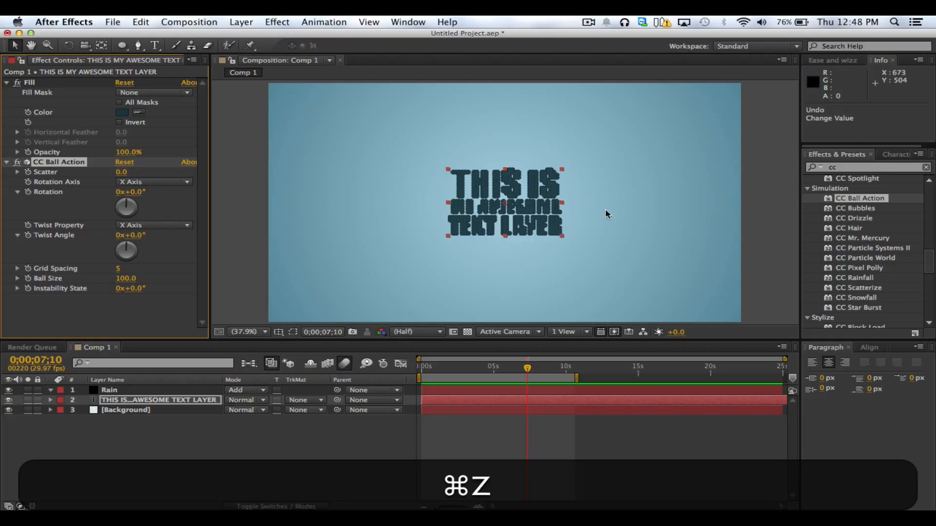
pyautogui.press('/')
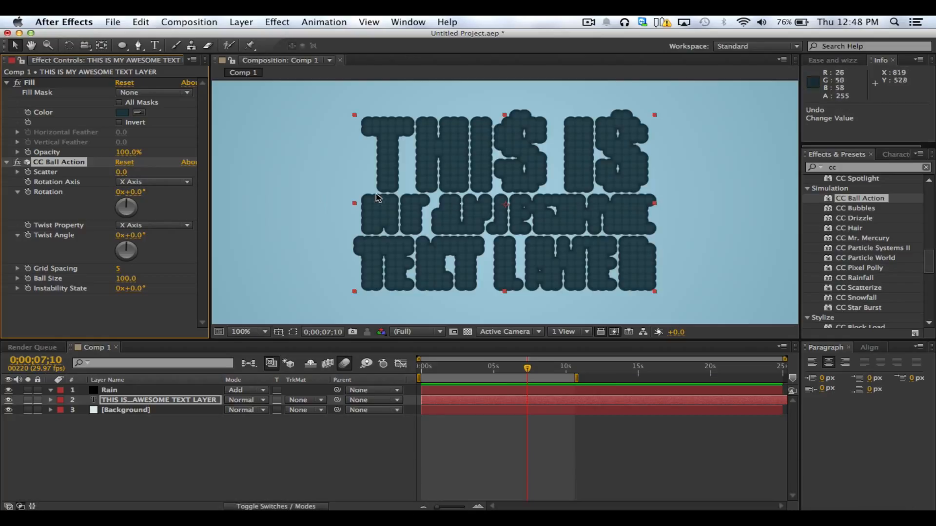
# Set CC Ball Action's Grid Spacing to 1 and Scatter to 102 to disperse the text into fine particles
pyautogui.click(149, 202)
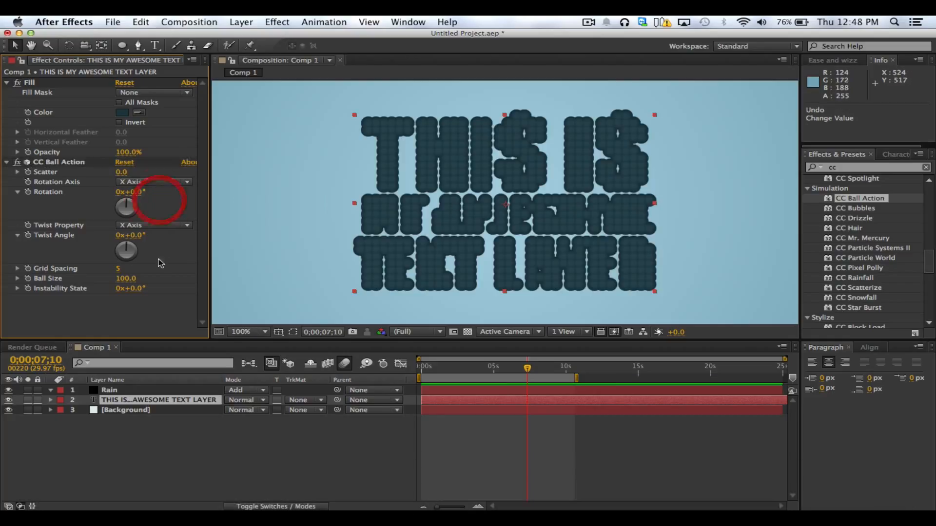
pyautogui.click(149, 297)
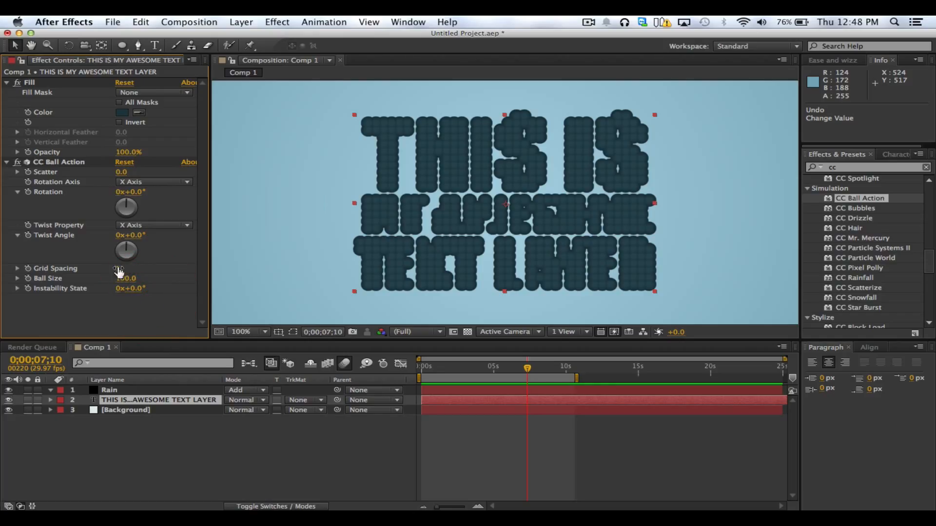
pyautogui.moveTo(119, 272)
pyautogui.mouseDown()
pyautogui.moveTo(141, 272)
pyautogui.moveTo(105, 270)
pyautogui.mouseUp()
pyautogui.press(',')
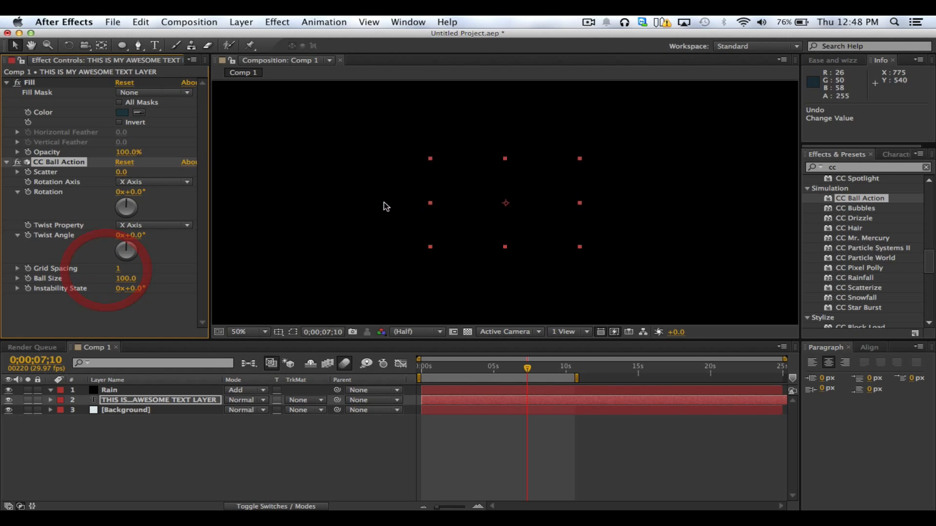
pyautogui.moveTo(124, 173); pyautogui.dragTo(205, 182)
pyautogui.click(259, 332)
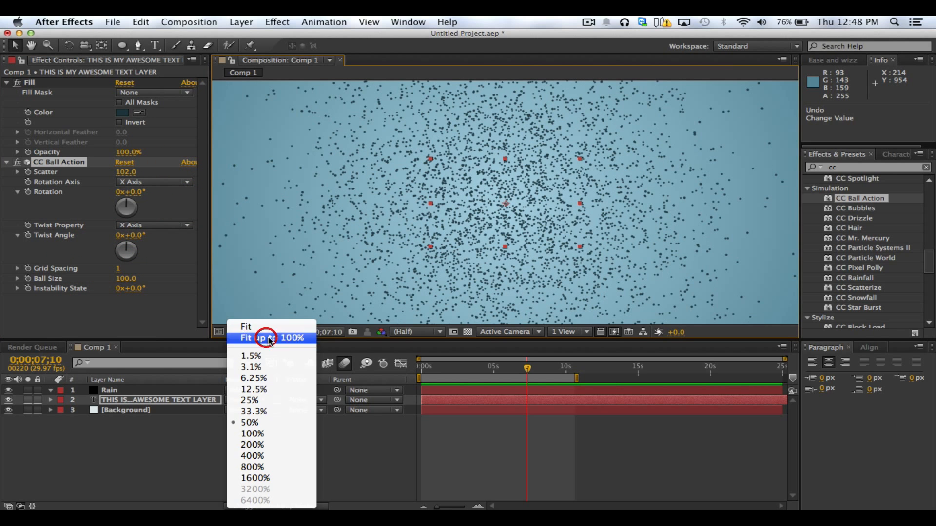
pyautogui.click(258, 338)
# Delete the CC Ball Action effect from the text layer and deselect the layer
pyautogui.click(45, 162)
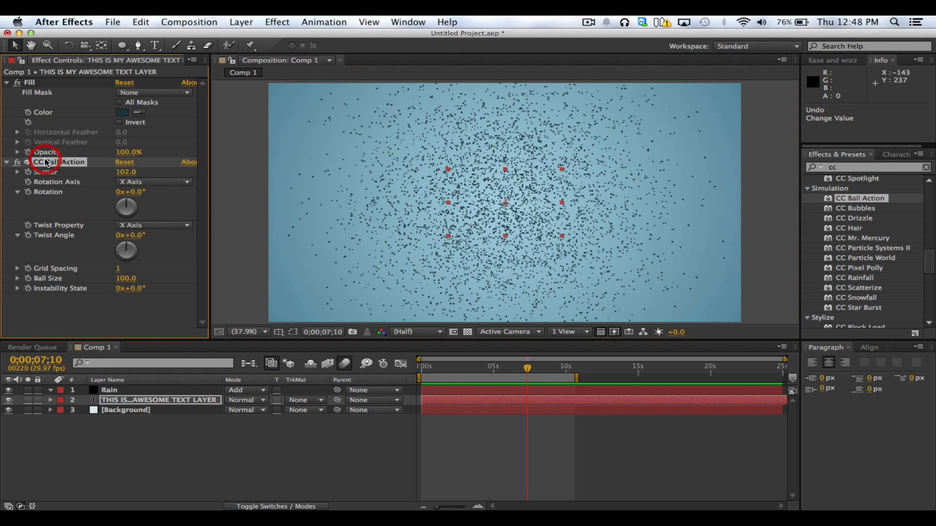
pyautogui.press('Delete')
pyautogui.click(353, 446)
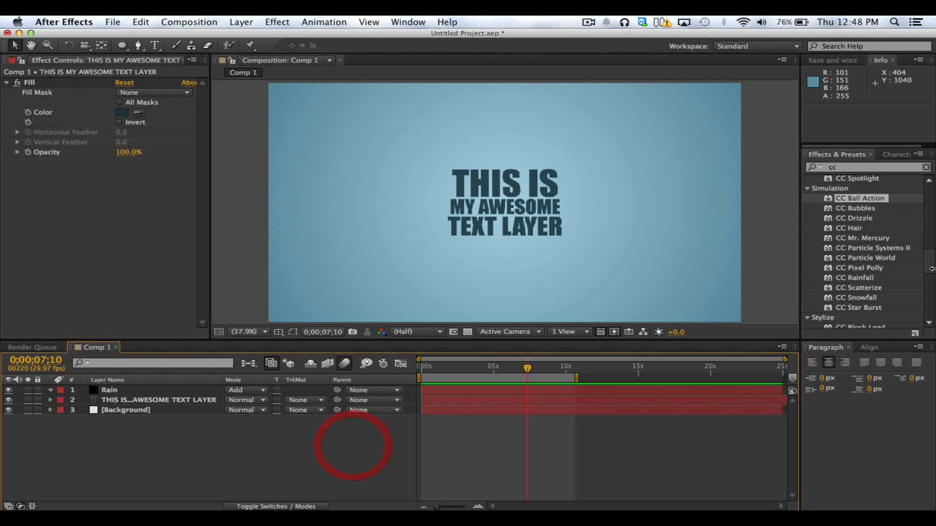
# Apply the CC Star Burst effect to the Rain layer
pyautogui.moveTo(928, 268)
pyautogui.mouseDown()
pyautogui.moveTo(926, 314)
pyautogui.moveTo(930, 281)
pyautogui.mouseUp()
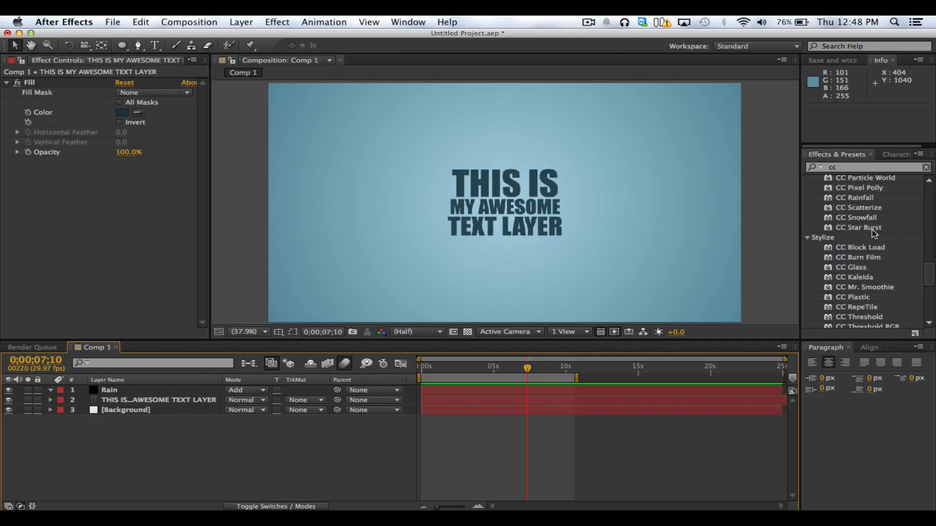
pyautogui.click(130, 390)
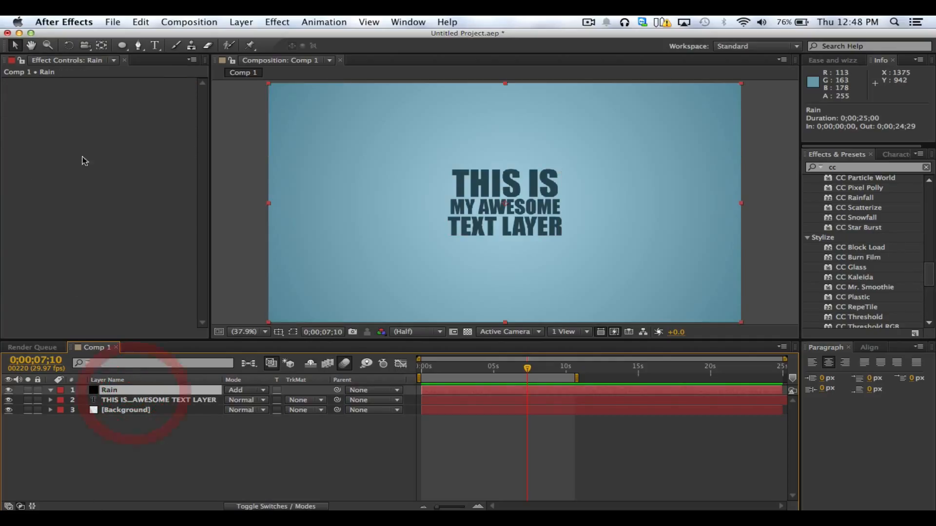
pyautogui.doubleClick(859, 227)
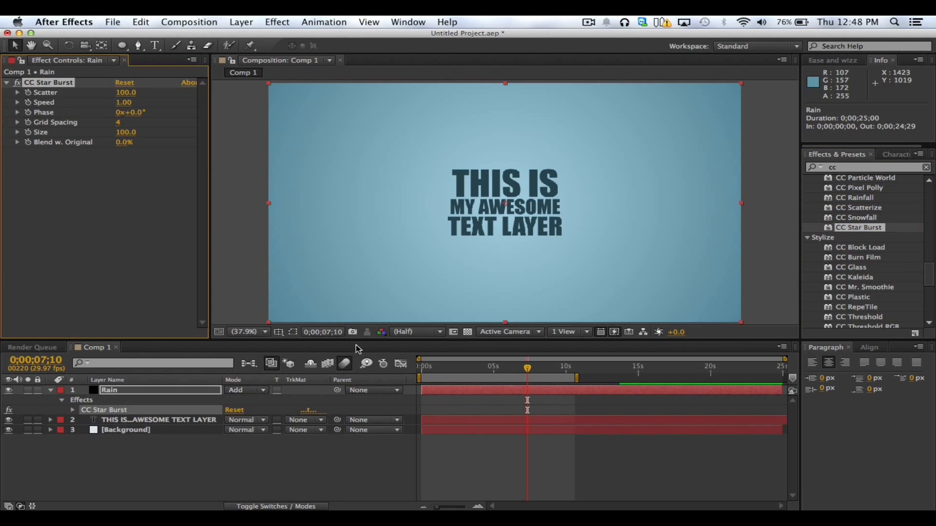
# Set the Rain layer's blending mode to Normal and scrub the star burst animation to 0;00;04;15
pyautogui.click(244, 388)
pyautogui.click(246, 40)
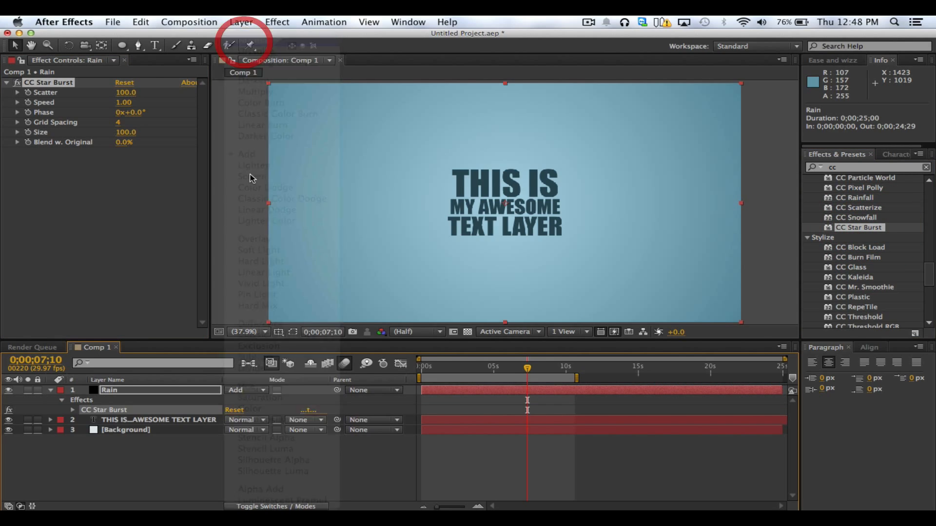
pyautogui.moveTo(463, 363); pyautogui.dragTo(486, 373)
pyautogui.click(190, 390)
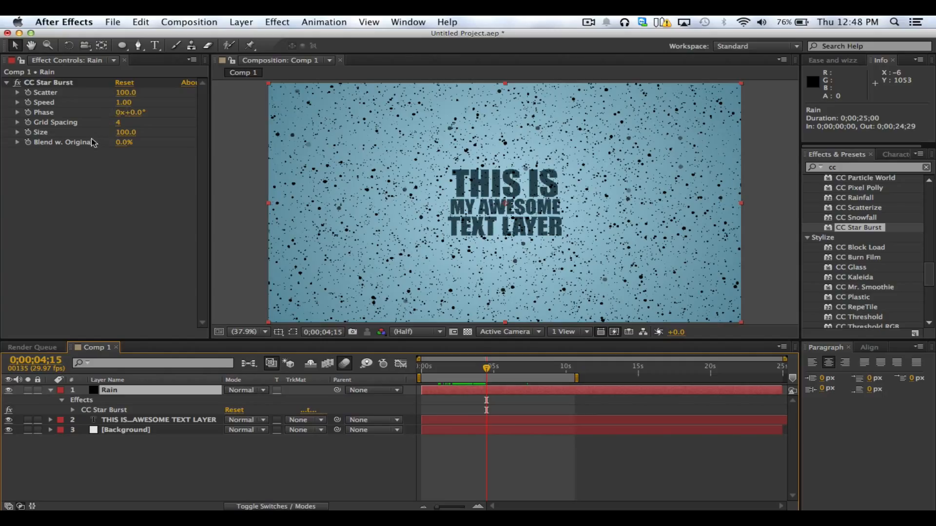
# Delete the Rain layer together with its CC Star Burst effect
pyautogui.click(54, 82)
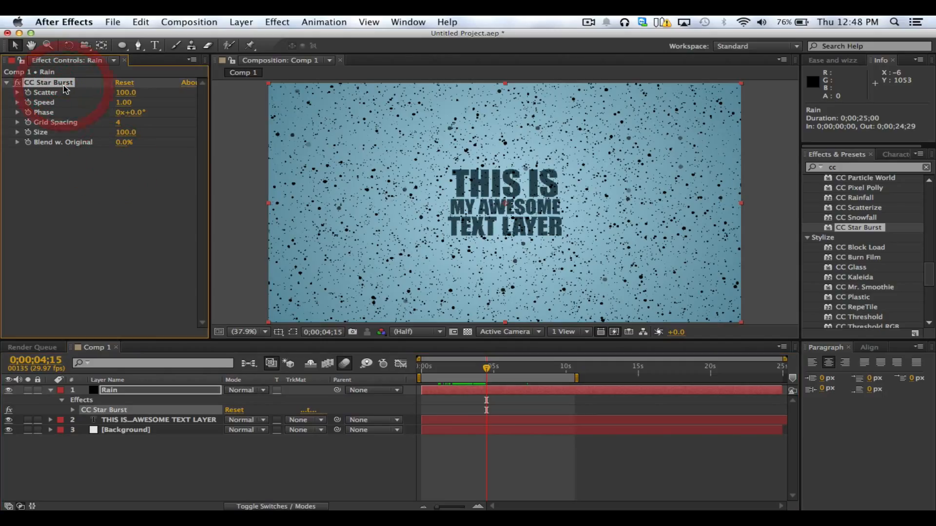
pyautogui.press('BackSpace')
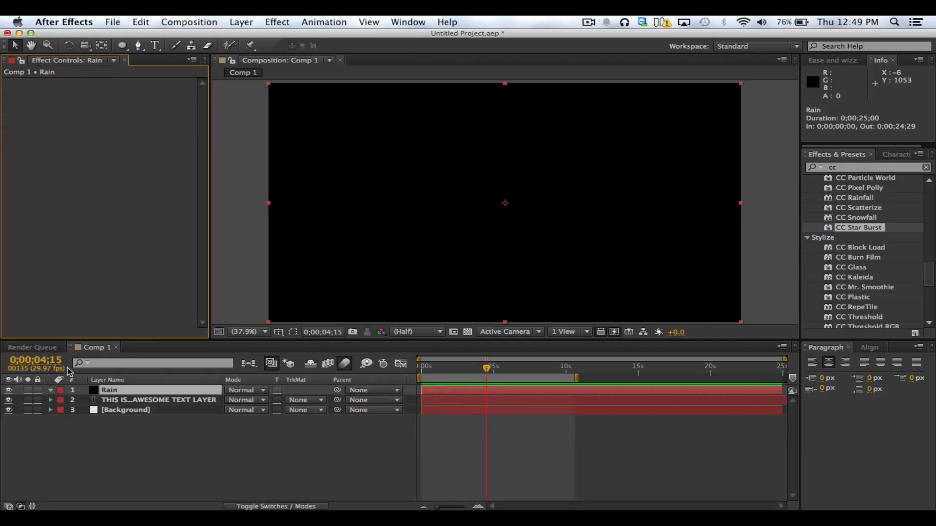
pyautogui.press('super+z')
pyautogui.click(110, 390)
pyautogui.press('BackSpace')
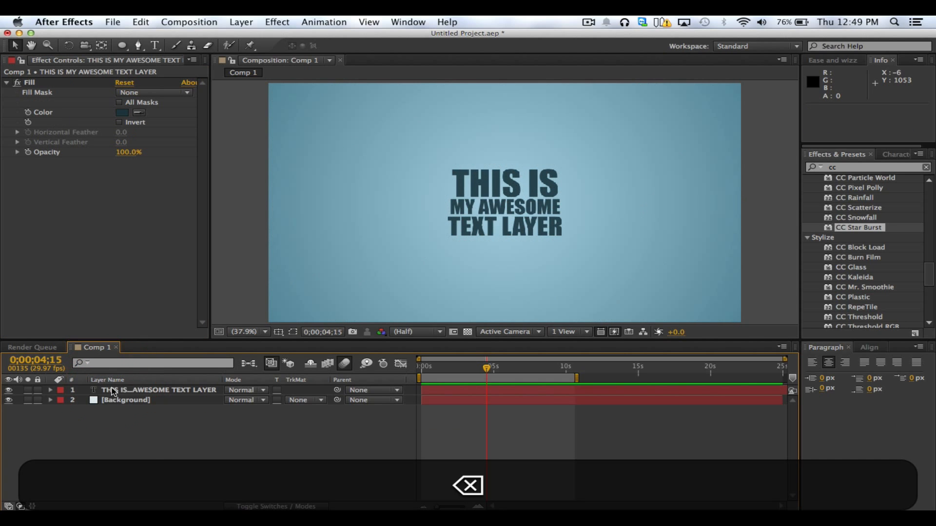
# Look through the CC effects by category, collapsing Blur & Sharpen, Channel, Color Correction and Distort
pyautogui.click(880, 294)
pyautogui.scroll(-10, 882, 291)
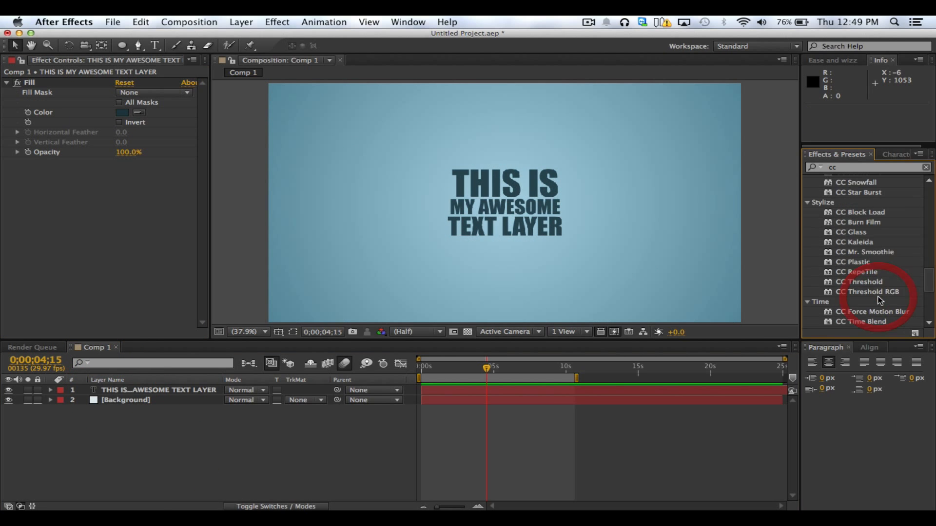
pyautogui.scroll(10, 882, 291)
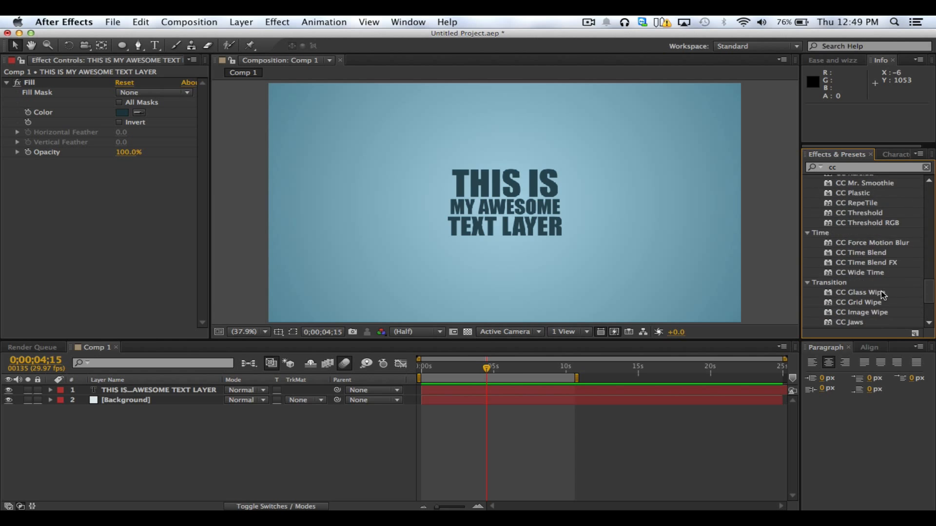
pyautogui.moveTo(923, 276); pyautogui.dragTo(922, 195)
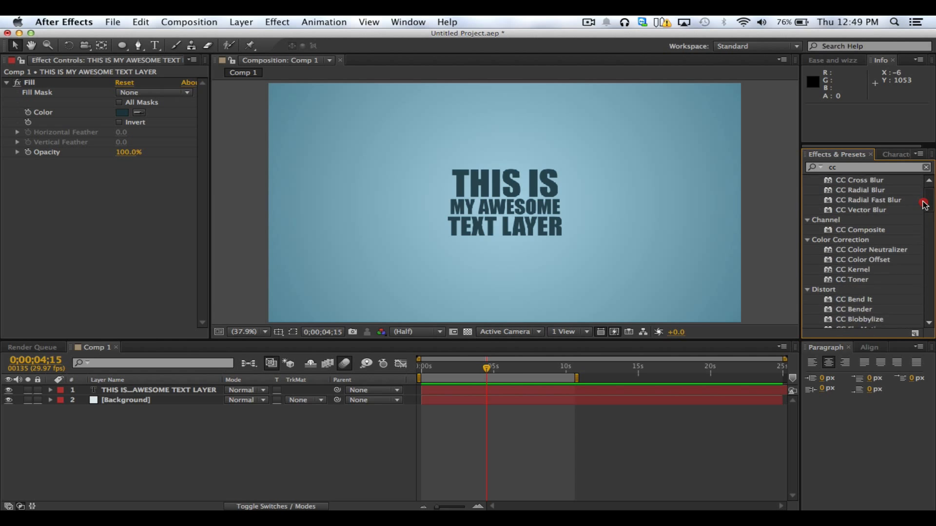
pyautogui.click(808, 180)
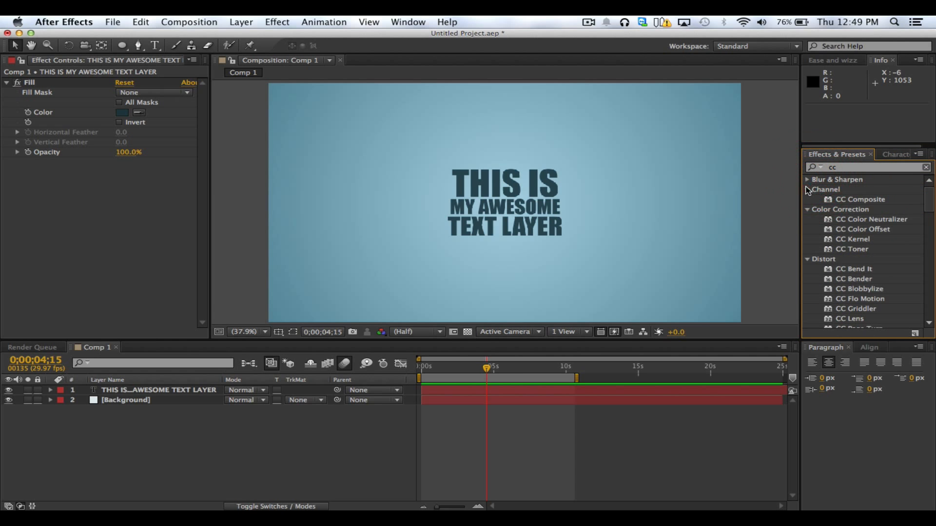
pyautogui.click(808, 189)
pyautogui.click(808, 199)
pyautogui.click(807, 210)
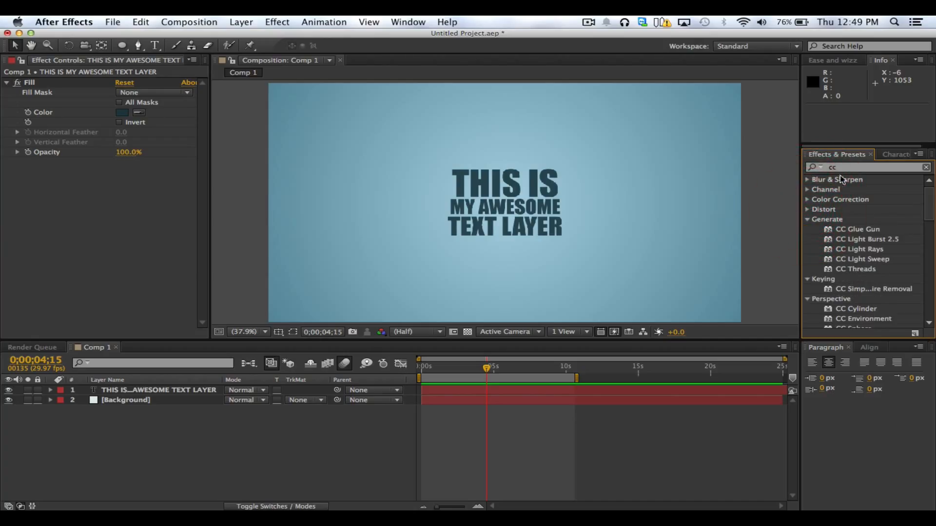
# Replace the effect search with "drop shadow" and apply Drop Shadow to the text layer
pyautogui.moveTo(841, 168); pyautogui.dragTo(781, 167)
pyautogui.press('BackSpace')
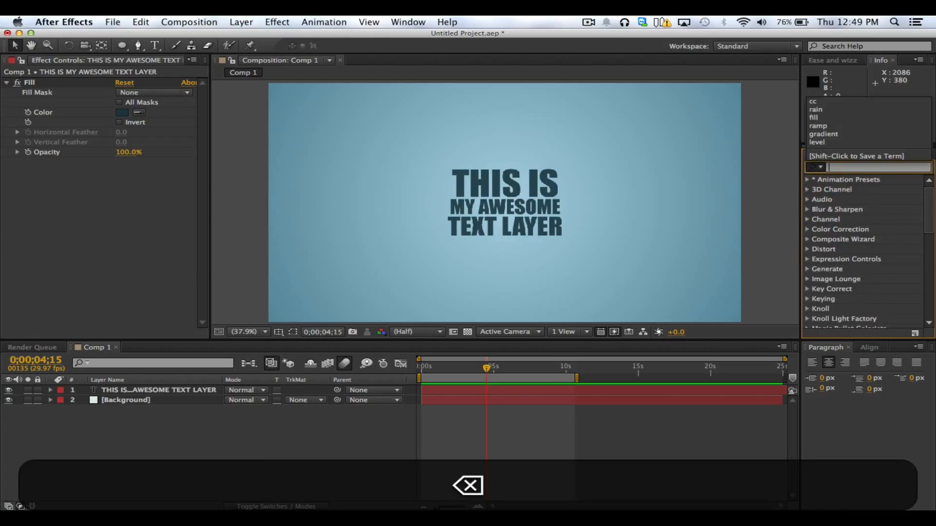
pyautogui.click(137, 389)
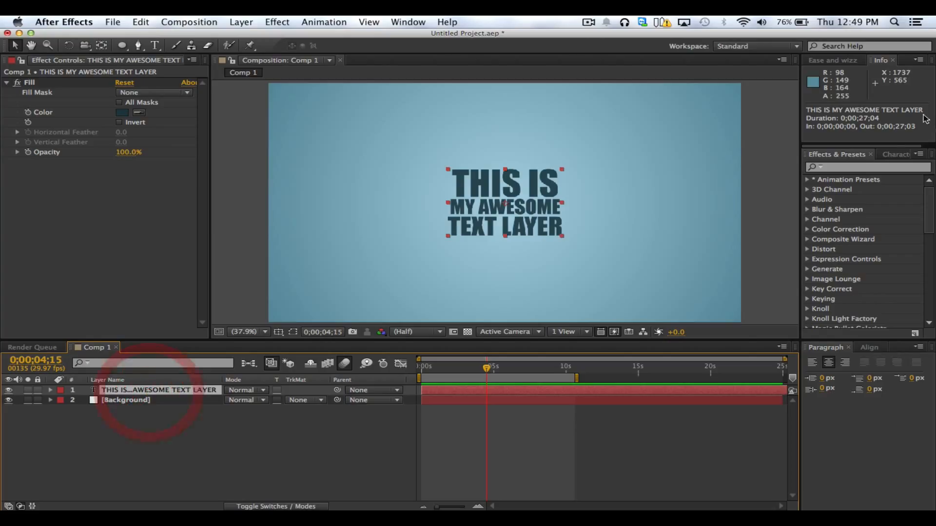
pyautogui.click(864, 167)
pyautogui.write('dr')
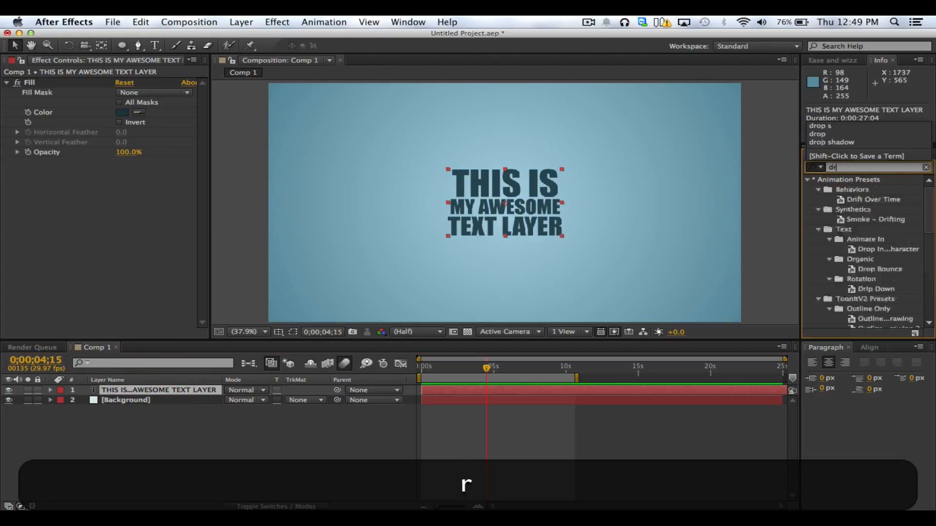
pyautogui.write('op shadow')
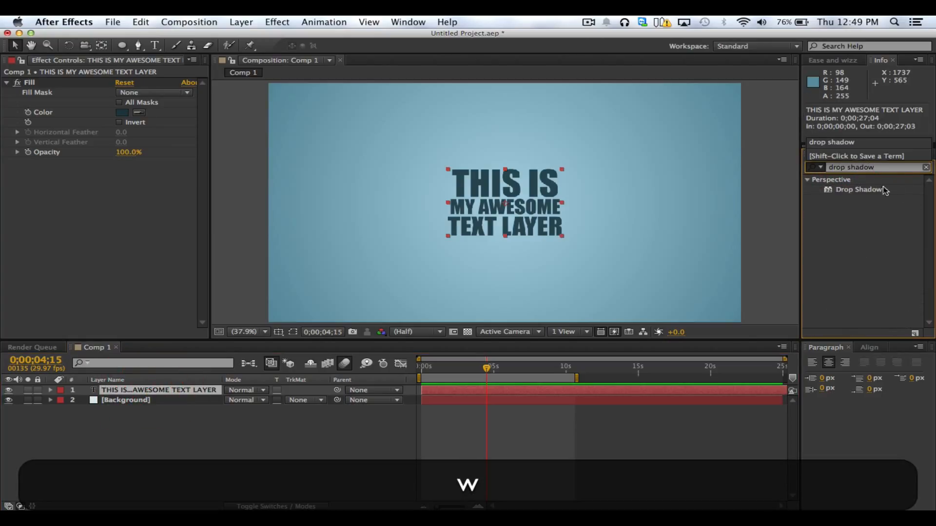
pyautogui.click(850, 189)
pyautogui.doubleClick(850, 189)
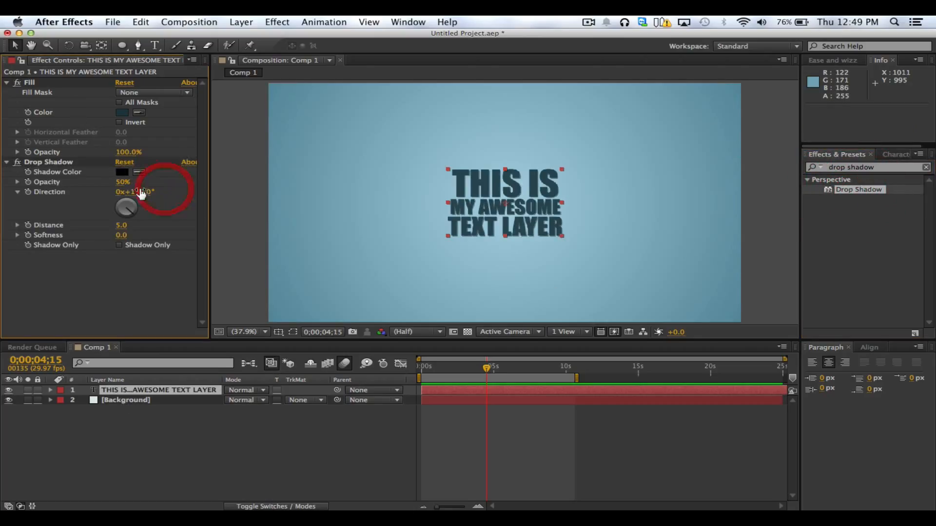
# Set the text's Drop Shadow to Distance 17, Softness 36 and Opacity 100%
pyautogui.moveTo(123, 226); pyautogui.dragTo(147, 236)
pyautogui.press('/')
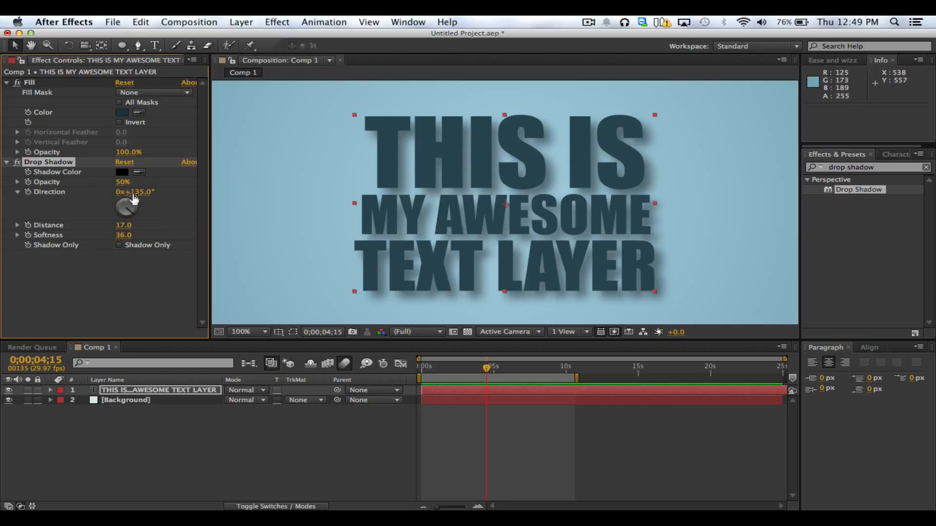
pyautogui.moveTo(123, 186); pyautogui.dragTo(214, 184)
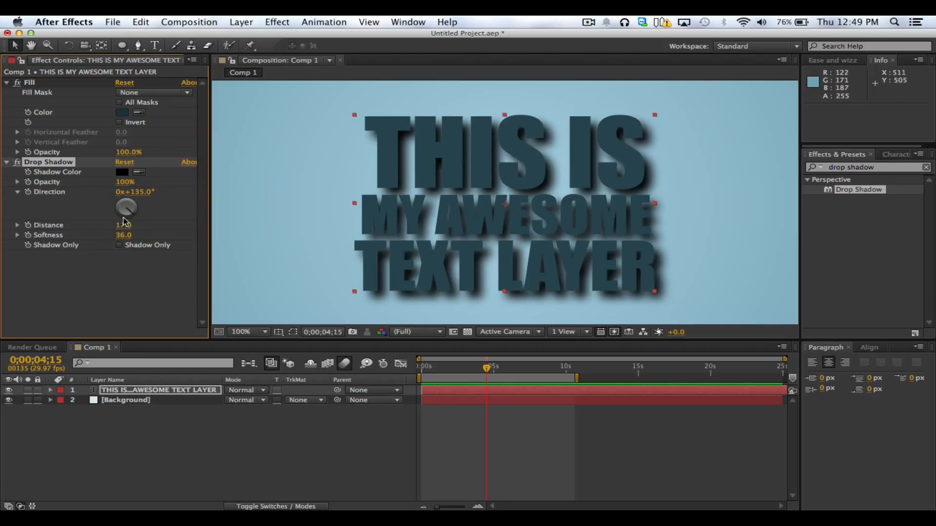
# Make the text's Drop Shadow subtler with Distance 4, Softness 8 and Opacity 74%
pyautogui.moveTo(120, 225); pyautogui.dragTo(101, 236)
pyautogui.press(',')
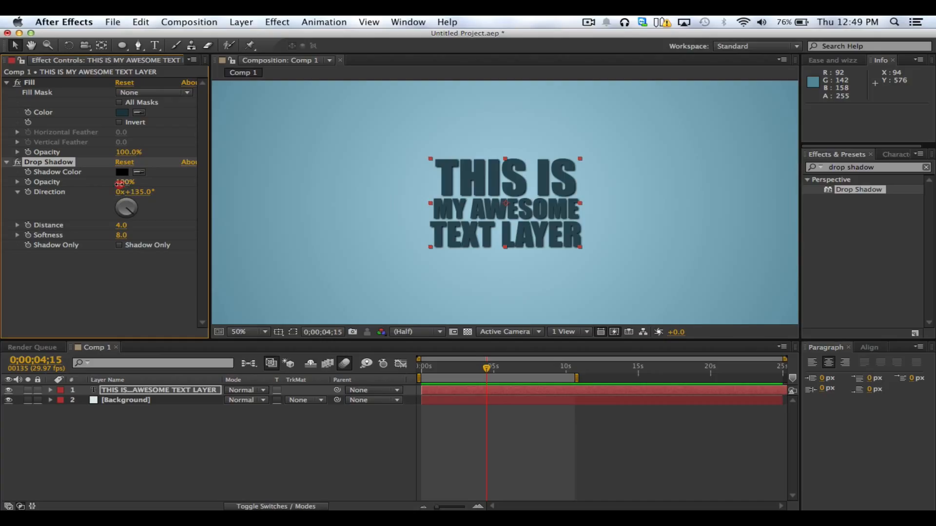
pyautogui.moveTo(120, 184); pyautogui.dragTo(65, 186)
pyautogui.click(344, 209)
pyautogui.press(',')
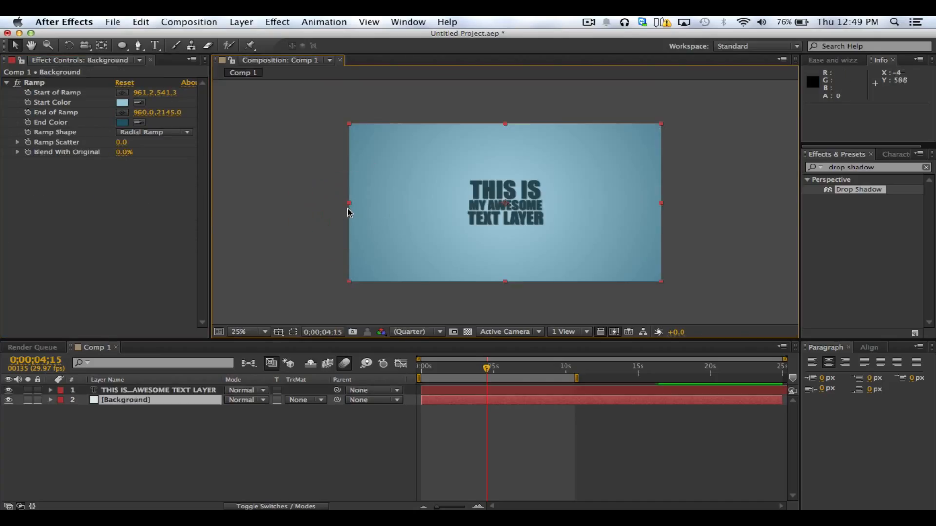
pyautogui.click(328, 209)
pyautogui.click(258, 332)
pyautogui.click(274, 336)
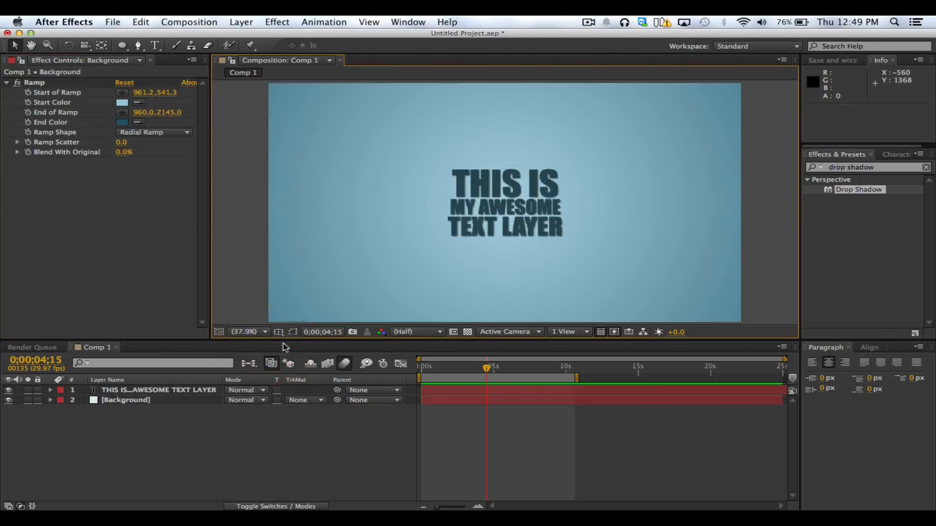
pyautogui.click(141, 390)
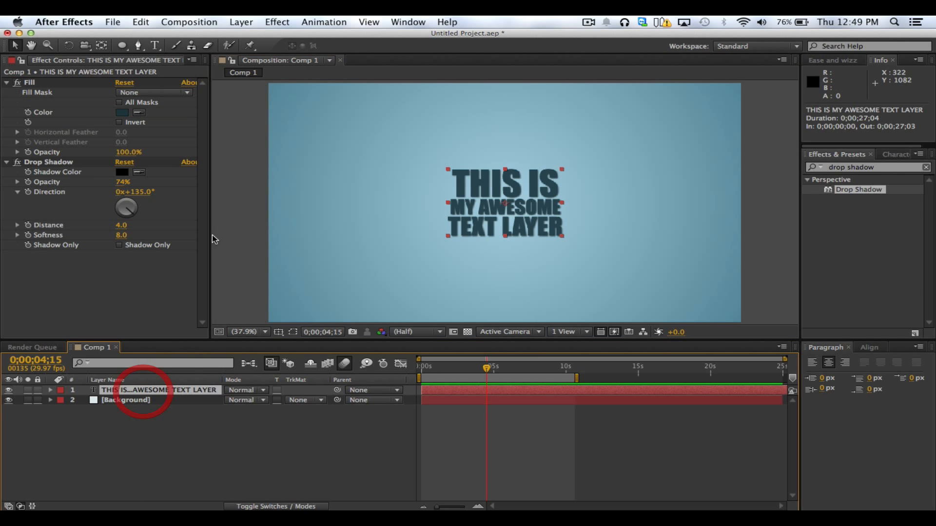
# Replace the effect search with "ramp" and apply the Ramp effect to the text layer
pyautogui.moveTo(887, 168); pyautogui.dragTo(668, 161)
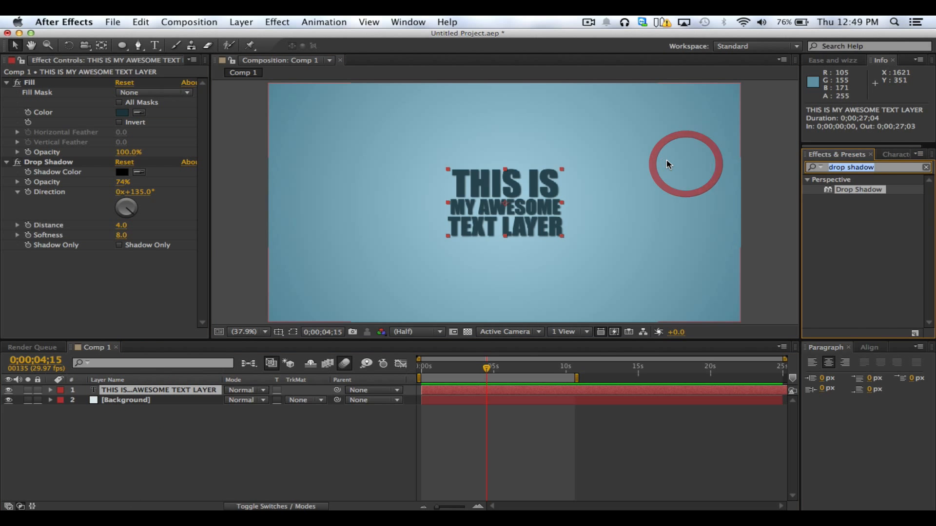
pyautogui.press('BackSpace')
pyautogui.write('rap')
pyautogui.press('BackSpace')
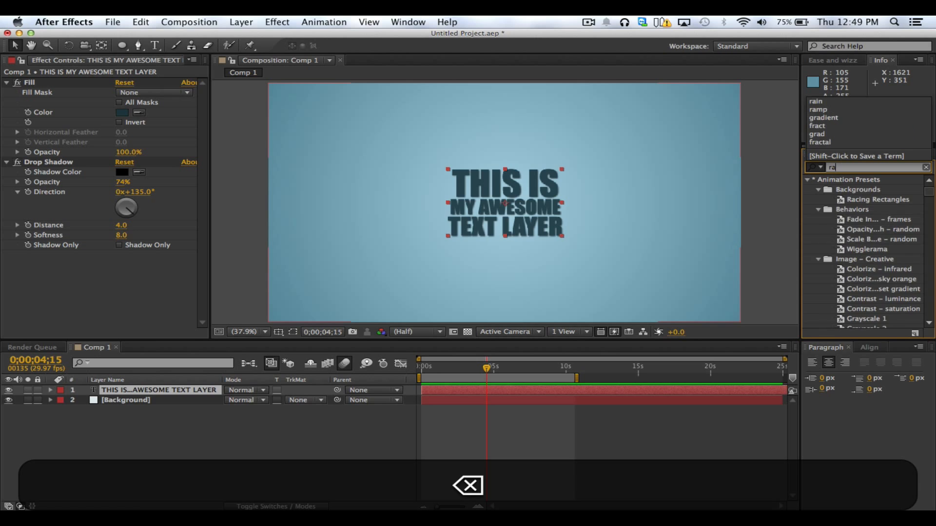
pyautogui.write('mp')
pyautogui.moveTo(845, 189); pyautogui.dragTo(131, 395)
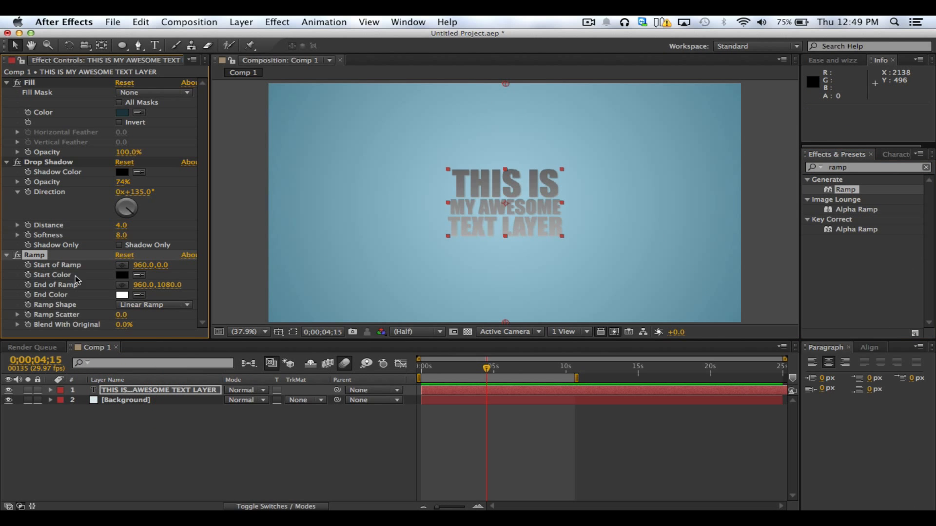
# Remove the Fill and Drop Shadow effects from the text layer, keeping only Ramp
pyautogui.press('BackSpace')
pyautogui.click(30, 83)
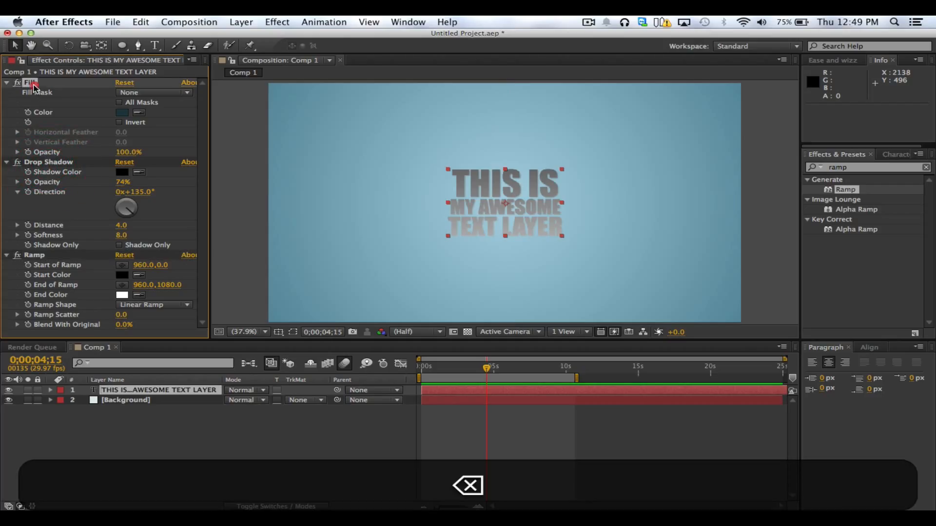
pyautogui.press('BackSpace')
pyautogui.click(30, 83)
pyautogui.press('BackSpace')
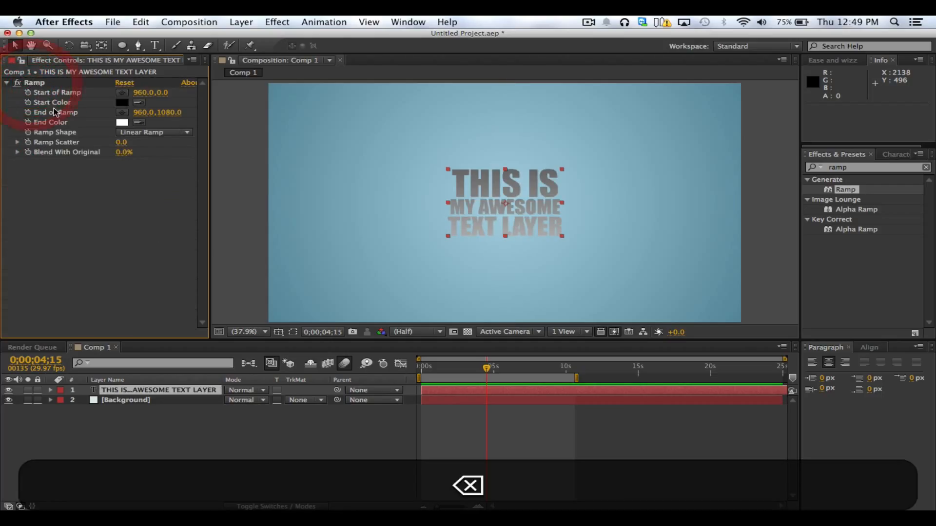
# Set the text Ramp's Start Color to a dark teal, sampling the background's edge and darkening the sampled shade
pyautogui.click(40, 85)
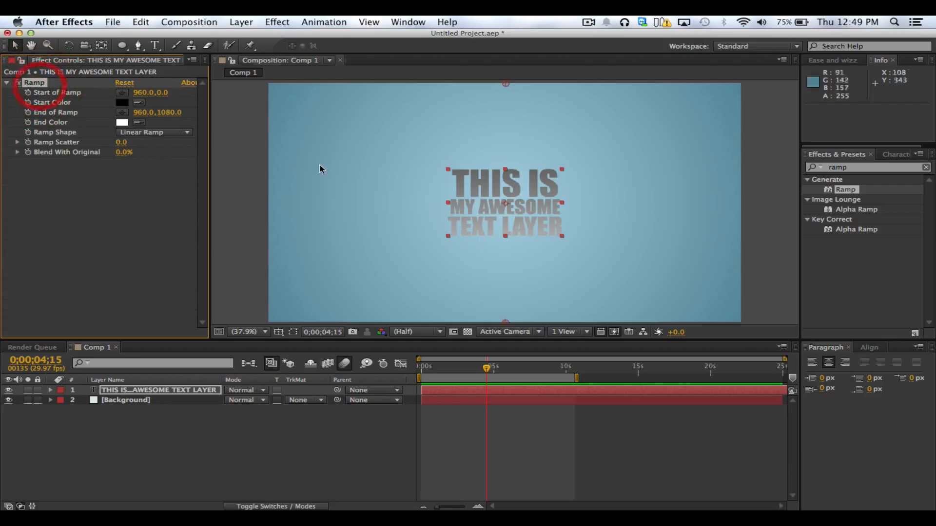
pyautogui.click(122, 103)
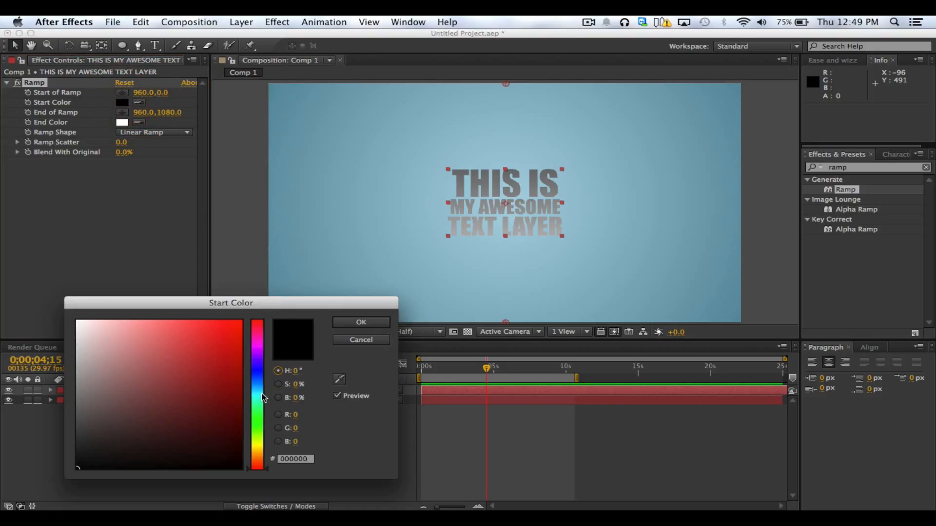
pyautogui.click(337, 380)
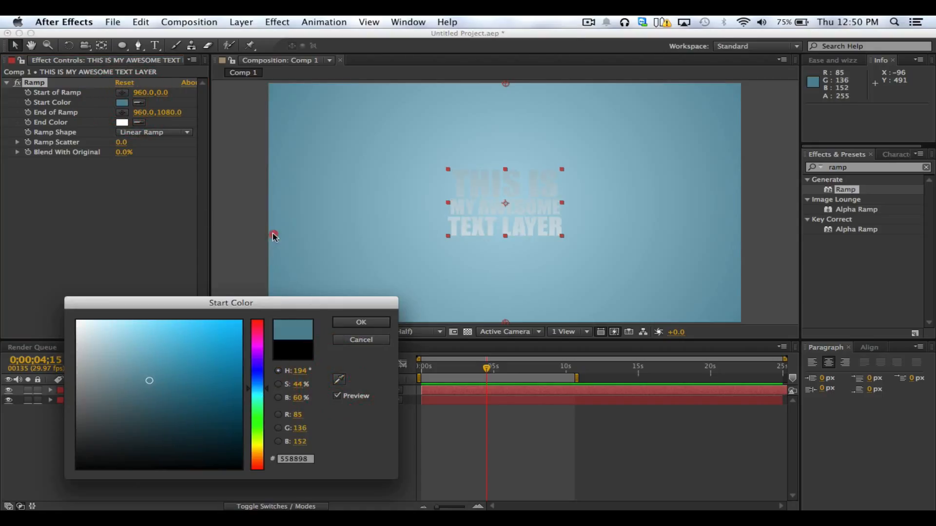
pyautogui.click(274, 233)
pyautogui.moveTo(174, 403); pyautogui.dragTo(195, 434)
pyautogui.click(360, 322)
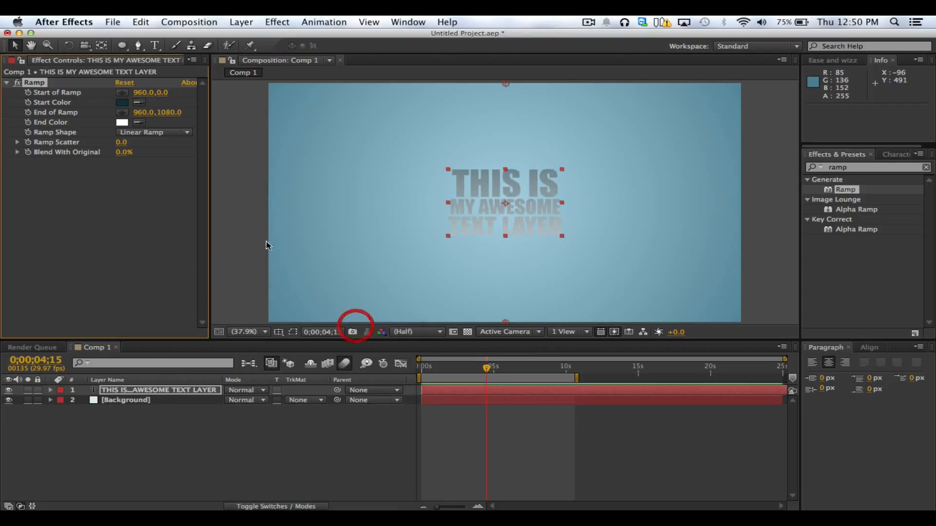
# Set the Ramp's End Color to 0E2A32 by sampling the dark teal of the Start Color
pyautogui.click(139, 125)
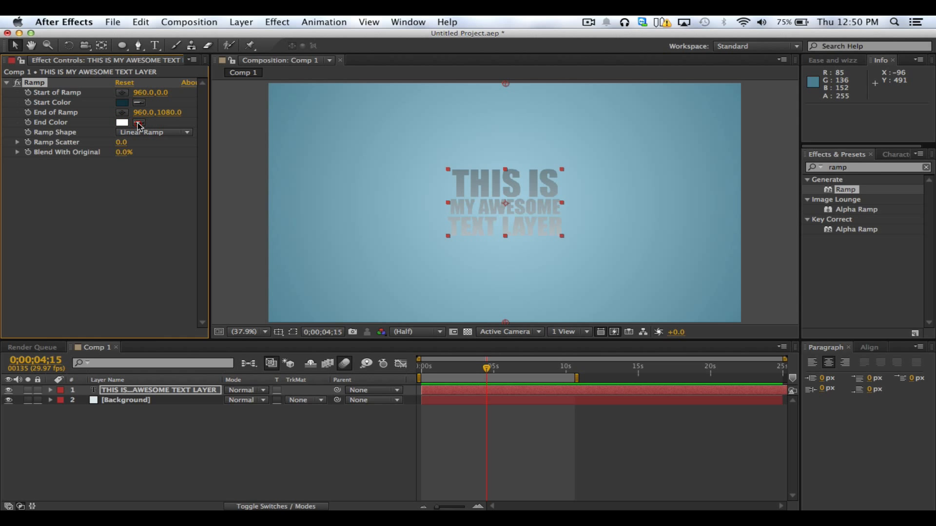
pyautogui.click(122, 123)
pyautogui.click(339, 379)
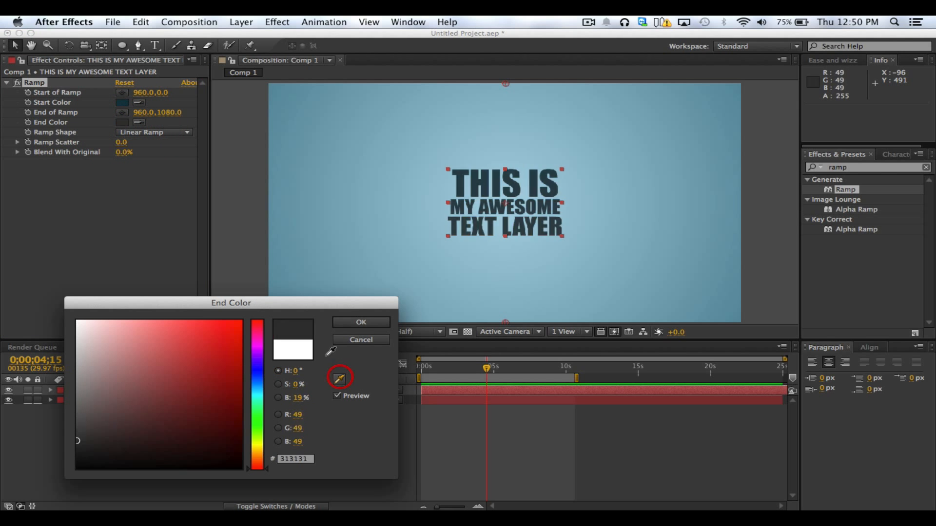
pyautogui.click(124, 103)
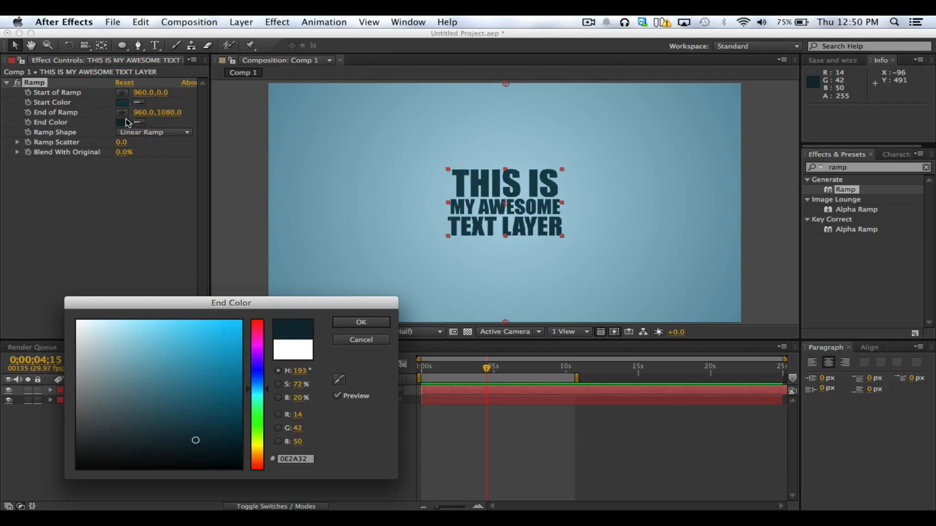
pyautogui.click(339, 380)
pyautogui.click(361, 322)
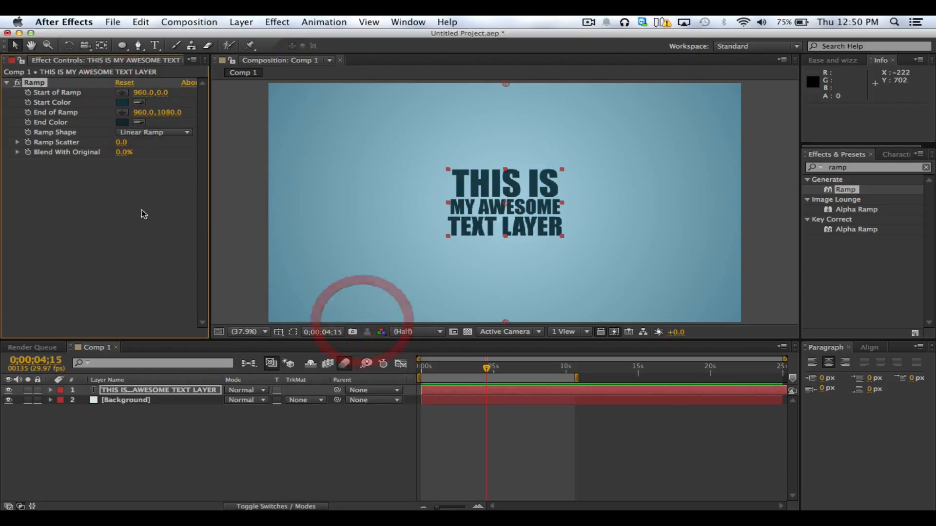
pyautogui.click(122, 211)
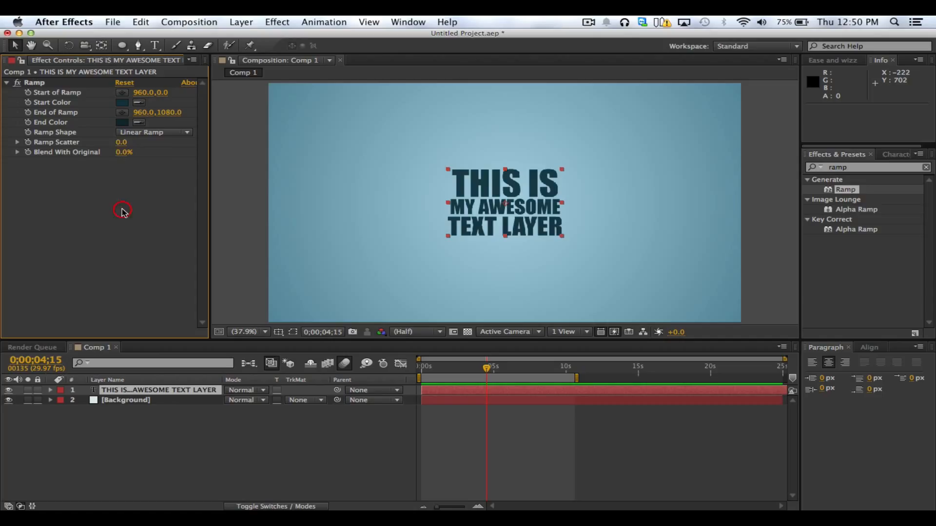
pyautogui.click(123, 122)
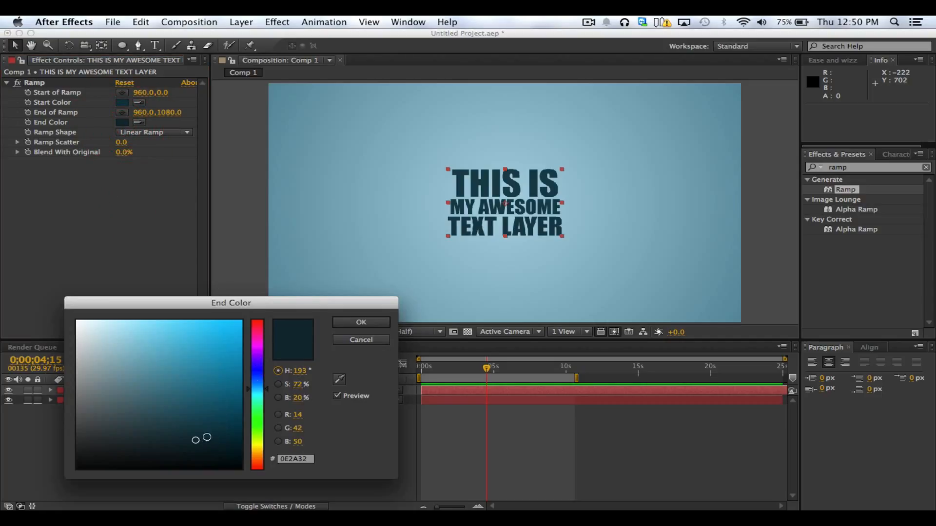
pyautogui.click(364, 337)
# Place the Ramp's start point just above the text at 960, 340 and its end point just below at 960, 728
pyautogui.scroll(-1, 507, 295)
pyautogui.scroll(2, 506, 295)
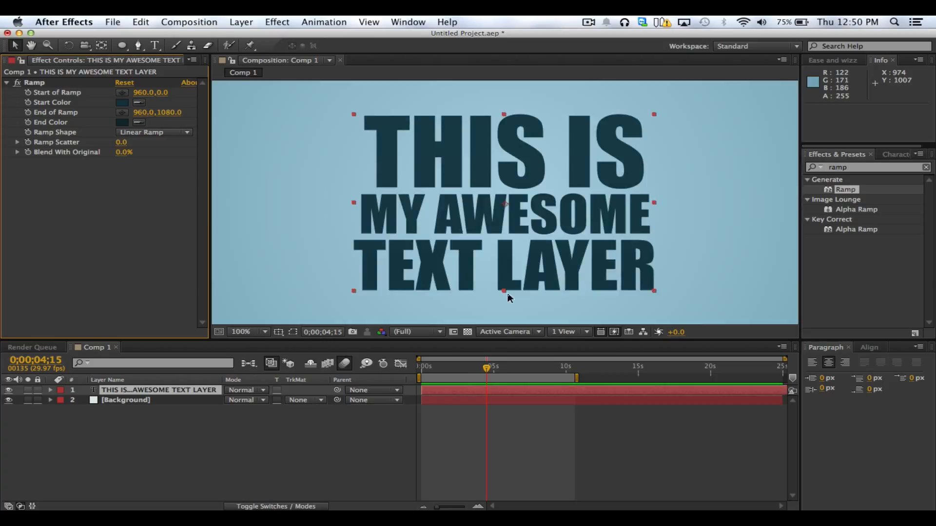
pyautogui.scroll(-1, 503, 291)
pyautogui.click(35, 86)
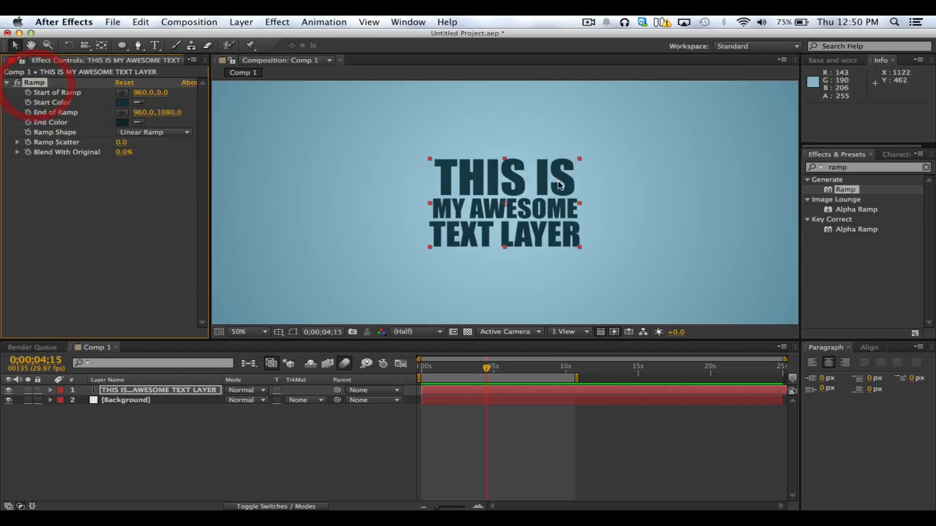
pyautogui.scroll(-1, 502, 160)
pyautogui.click(504, 125)
pyautogui.moveTo(505, 126); pyautogui.dragTo(505, 173)
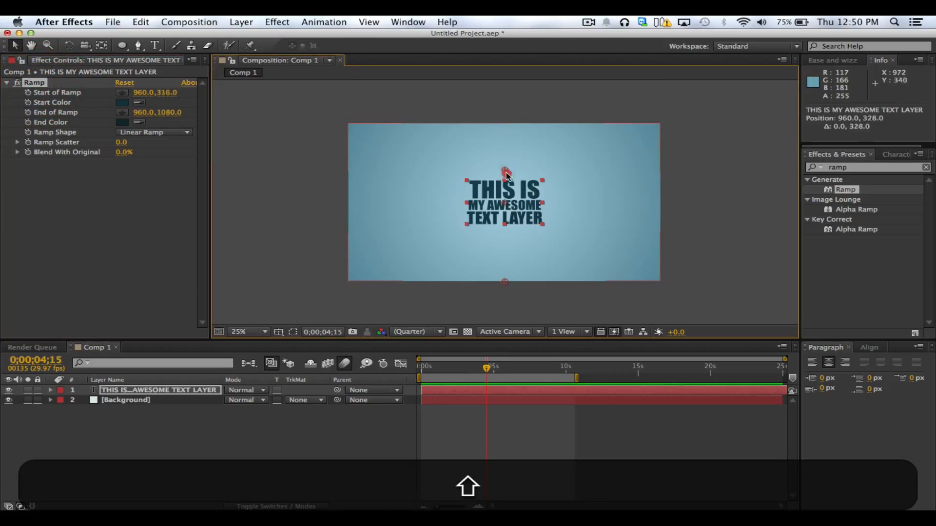
pyautogui.moveTo(505, 281); pyautogui.dragTo(510, 232)
pyautogui.scroll(1, 510, 232)
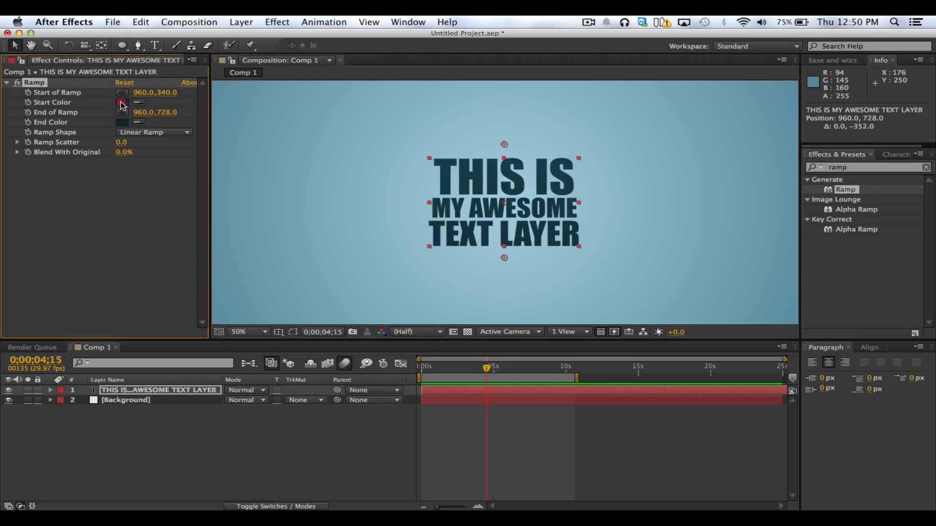
# Lighten the Ramp's Start Color to 2C5866 and tighten its start and end points to 960, 368 and 960, 702
pyautogui.click(122, 104)
pyautogui.moveTo(193, 427); pyautogui.dragTo(181, 415)
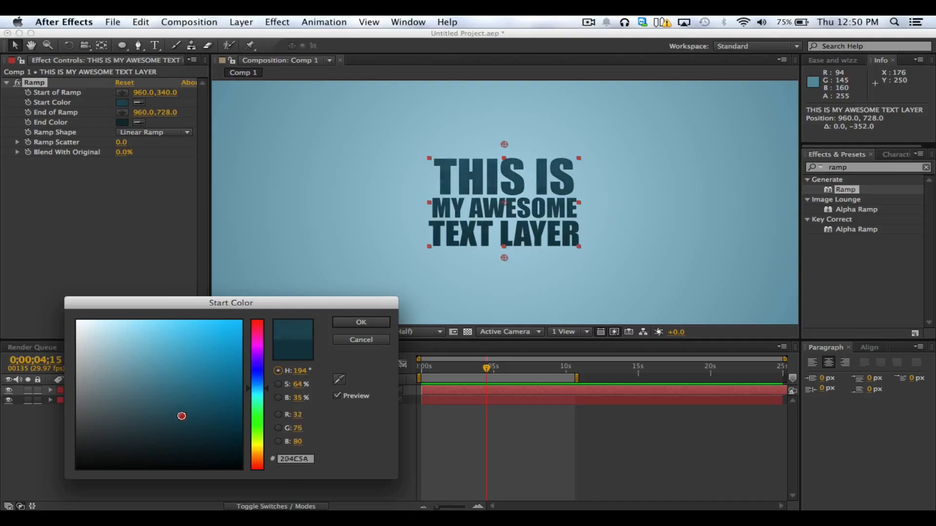
pyautogui.click(361, 322)
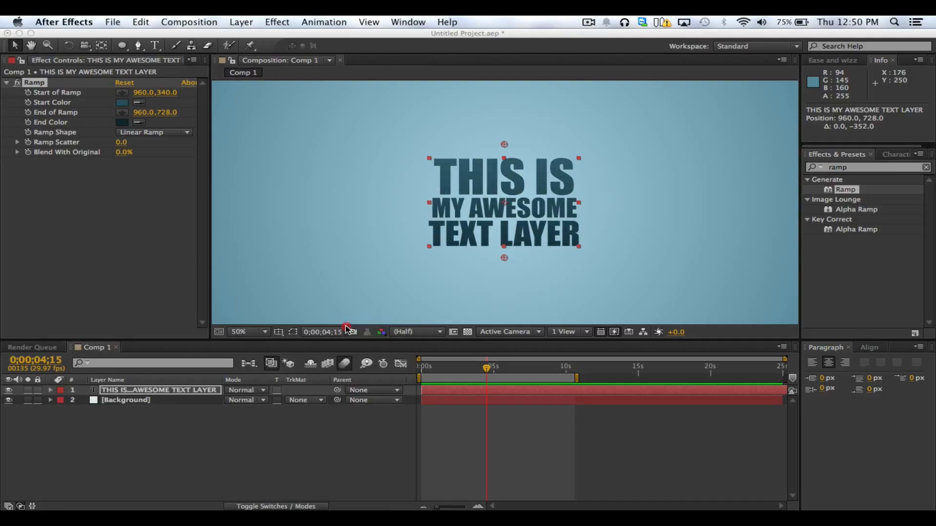
pyautogui.moveTo(504, 256); pyautogui.dragTo(504, 248)
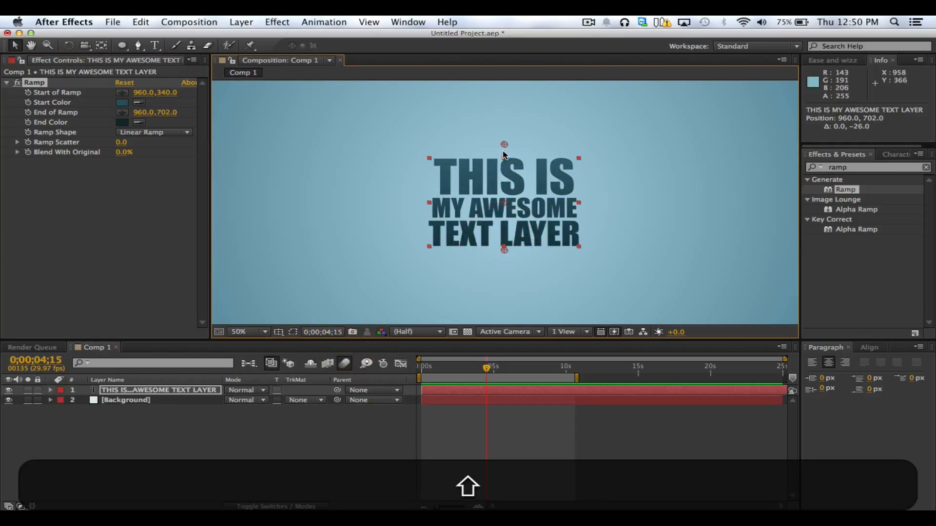
pyautogui.moveTo(505, 163)
pyautogui.mouseDown()
pyautogui.moveTo(504, 232)
pyautogui.moveTo(504, 157)
pyautogui.mouseUp()
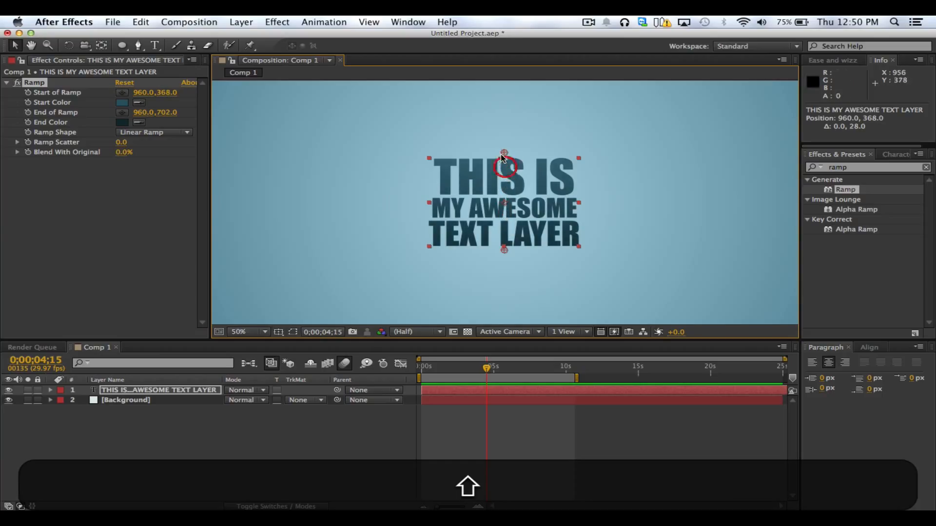
# Change the Ramp's Start Color to a lighter teal of the same hue and deselect the text layer
pyautogui.click(122, 103)
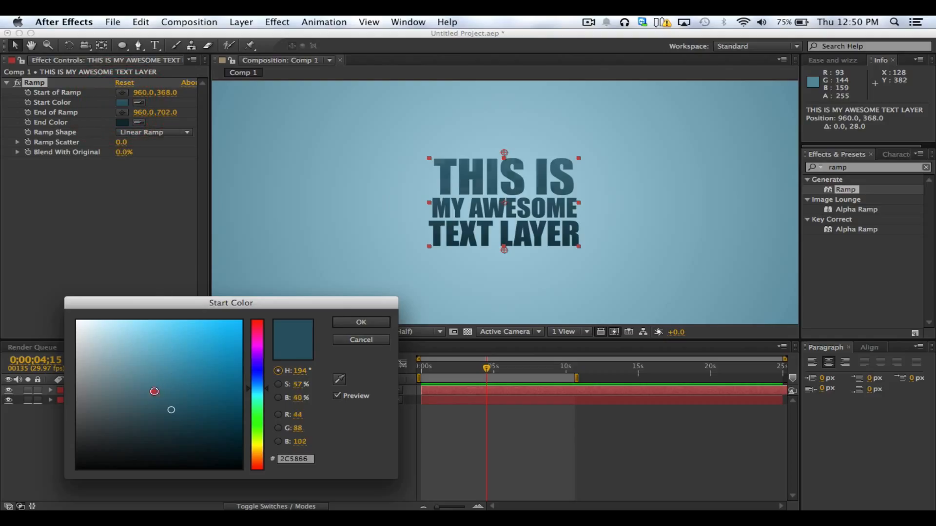
pyautogui.click(152, 387)
pyautogui.click(361, 322)
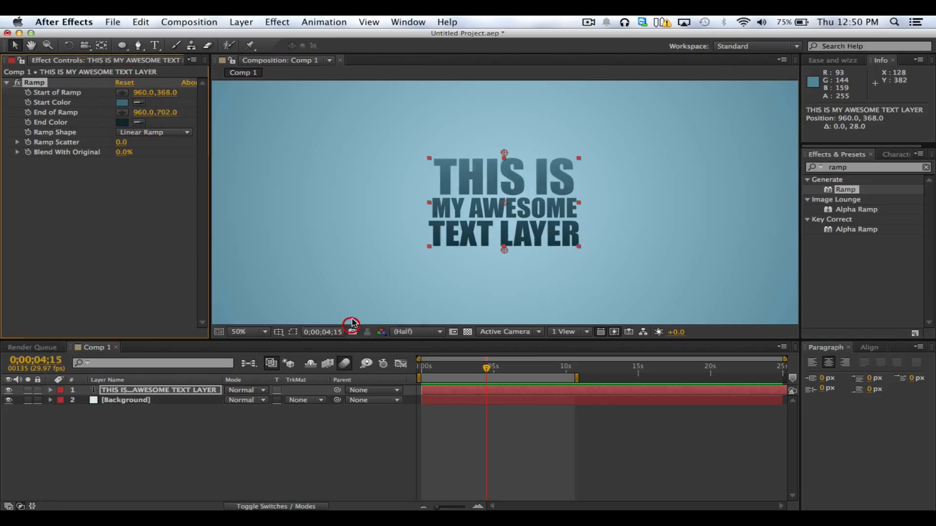
pyautogui.scroll(-2, 361, 291)
pyautogui.click(334, 287)
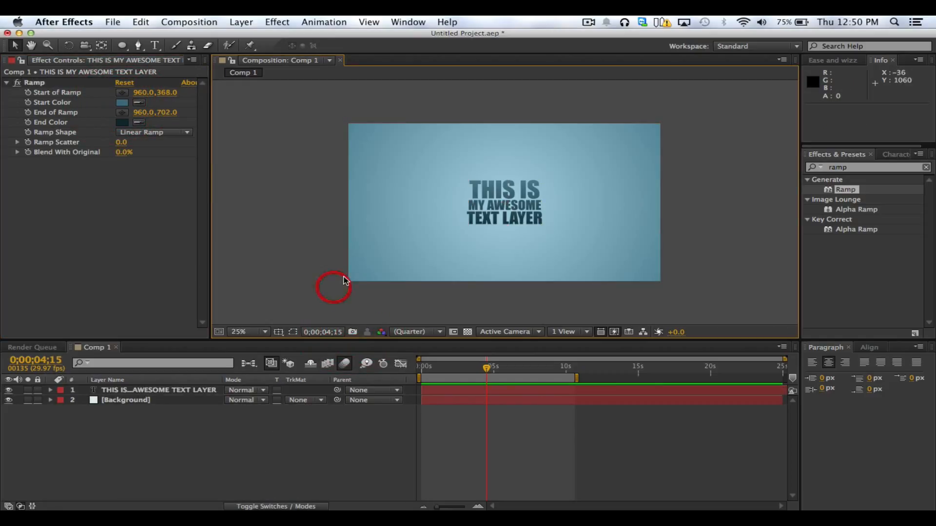
pyautogui.click(249, 335)
pyautogui.click(263, 276)
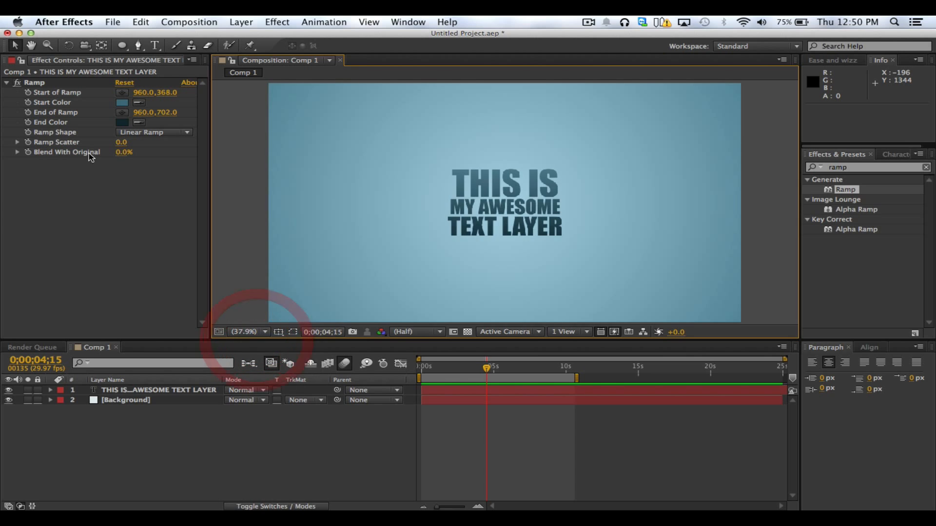
# Search the effects for "drop shadow" and apply Drop Shadow to the text layer
pyautogui.click(109, 391)
pyautogui.moveTo(853, 167); pyautogui.dragTo(784, 165)
pyautogui.write('drop d')
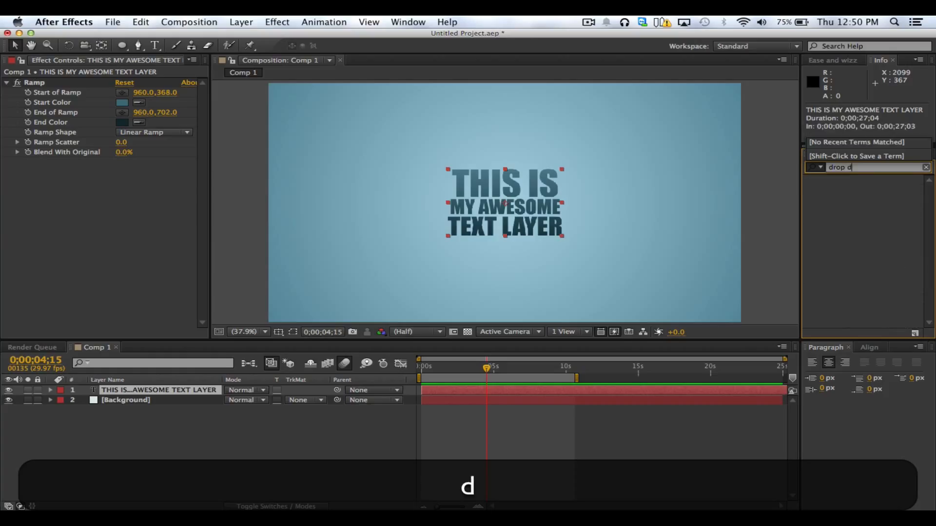
pyautogui.write('shad')
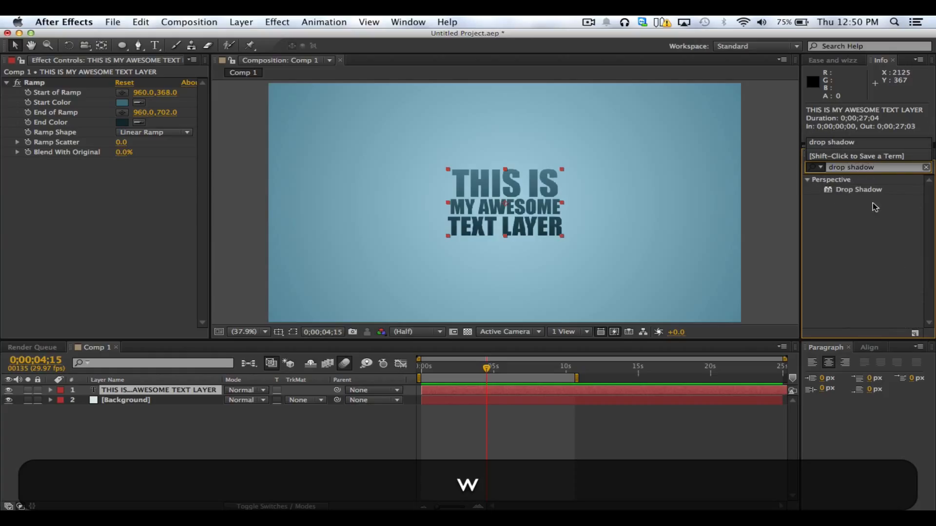
pyautogui.write('ow')
pyautogui.doubleClick(860, 190)
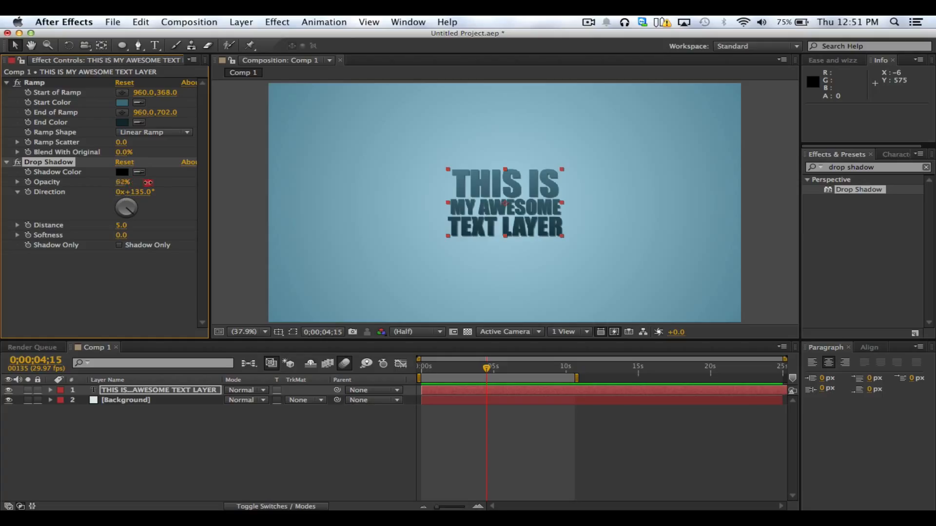
# Set the text's Drop Shadow to Distance 2, Softness 3 and Opacity 100%
pyautogui.moveTo(147, 183); pyautogui.dragTo(205, 189)
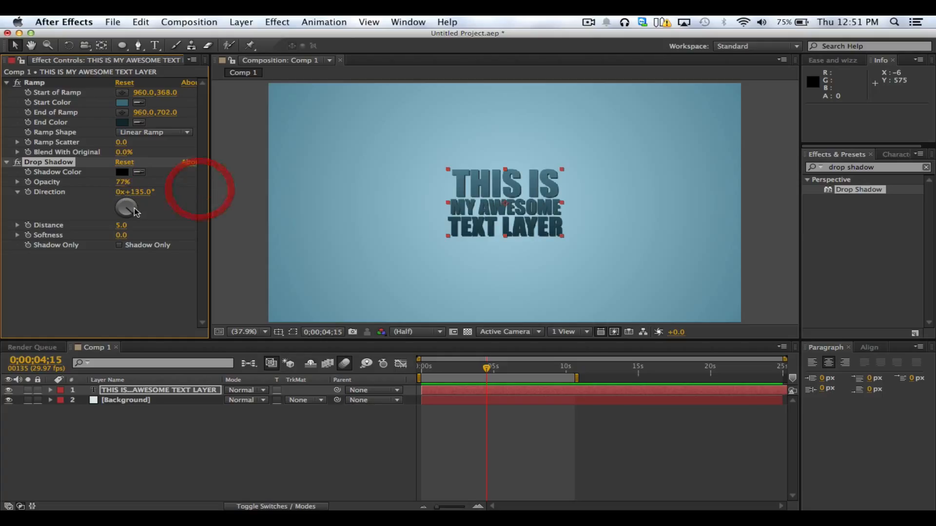
pyautogui.write('2')
pyautogui.press('Return')
pyautogui.click(122, 235)
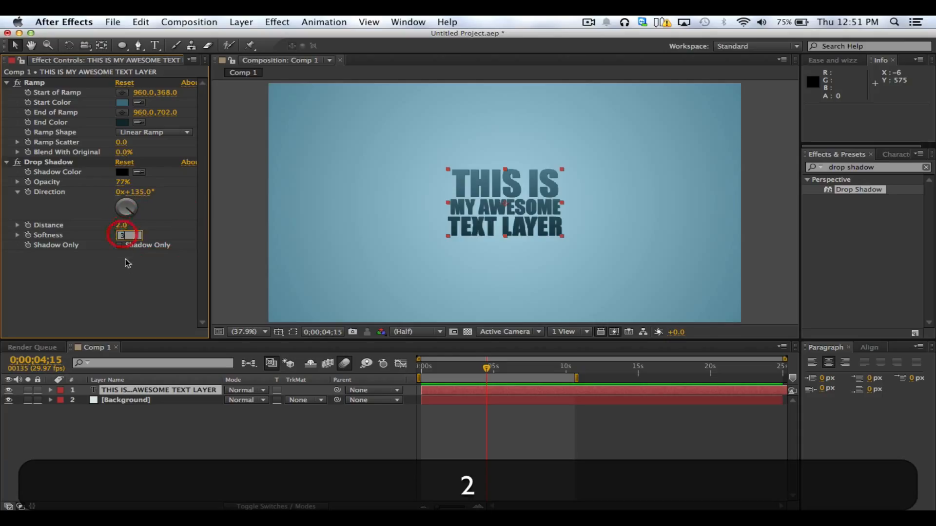
pyautogui.write('3')
pyautogui.press('Return')
pyautogui.press('super+equal')
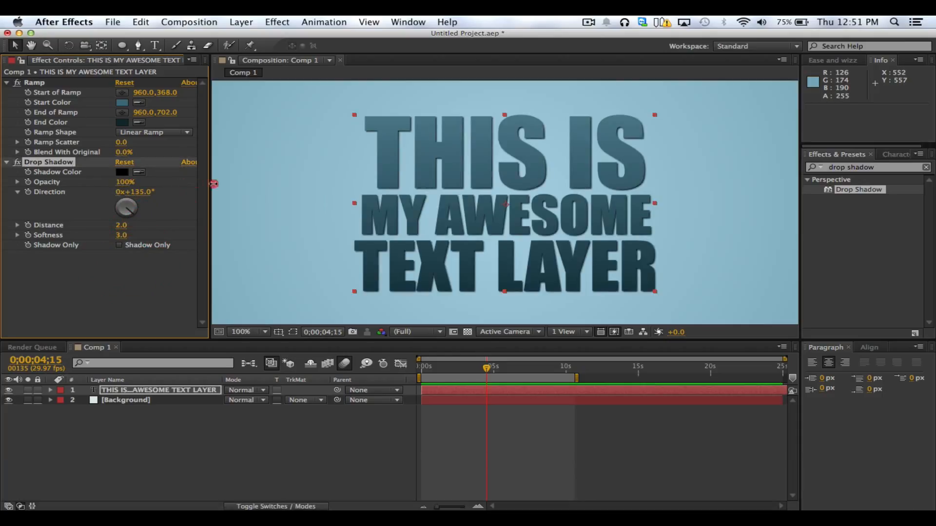
# Fit the whole composition in the viewer at up to 100% and reselect the text layer
pyautogui.click(275, 246)
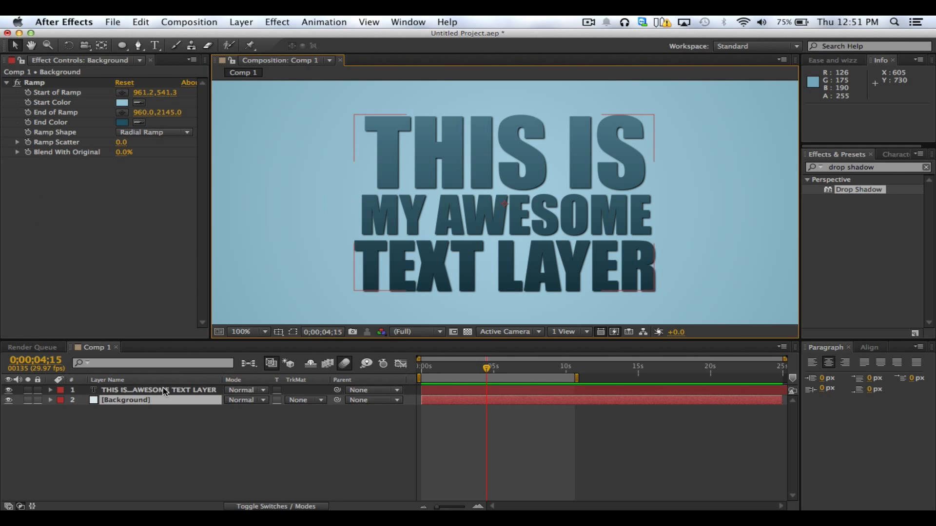
pyautogui.click(134, 390)
pyautogui.click(55, 225)
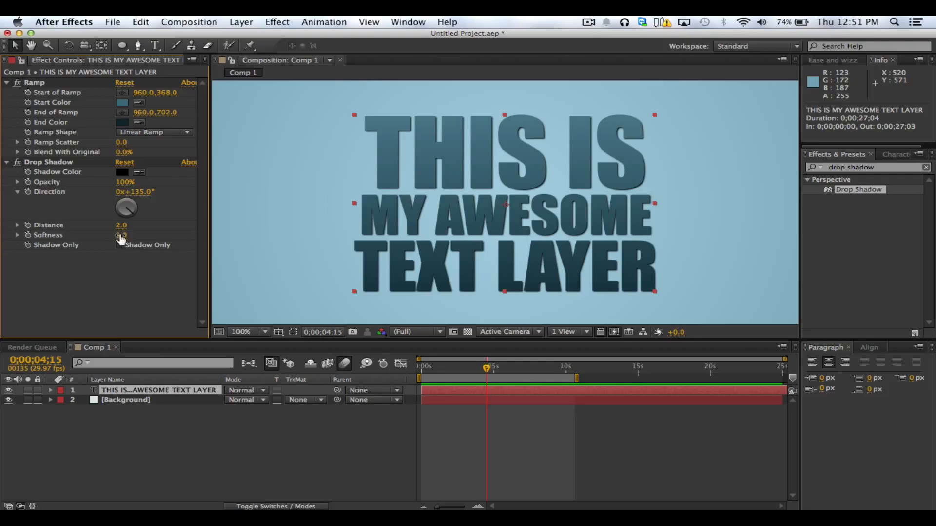
pyautogui.click(118, 277)
pyautogui.click(254, 337)
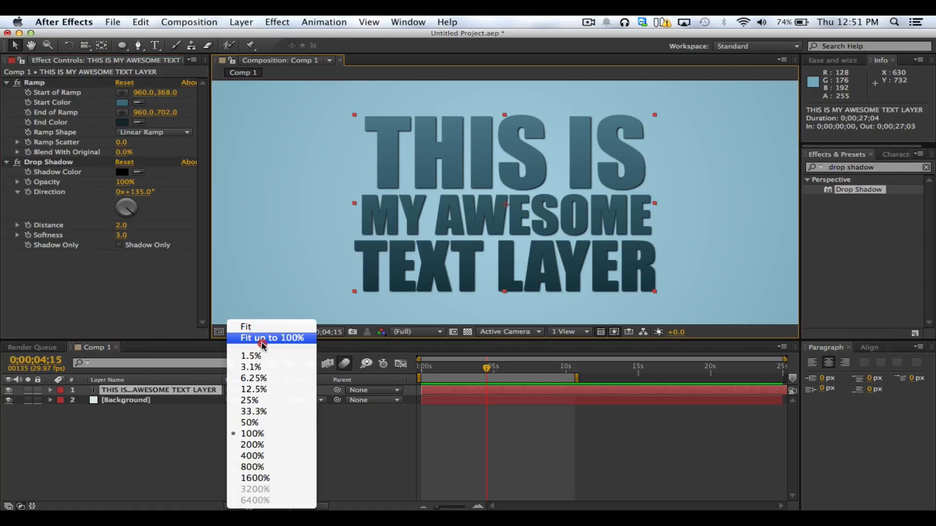
pyautogui.click(263, 335)
pyautogui.click(766, 238)
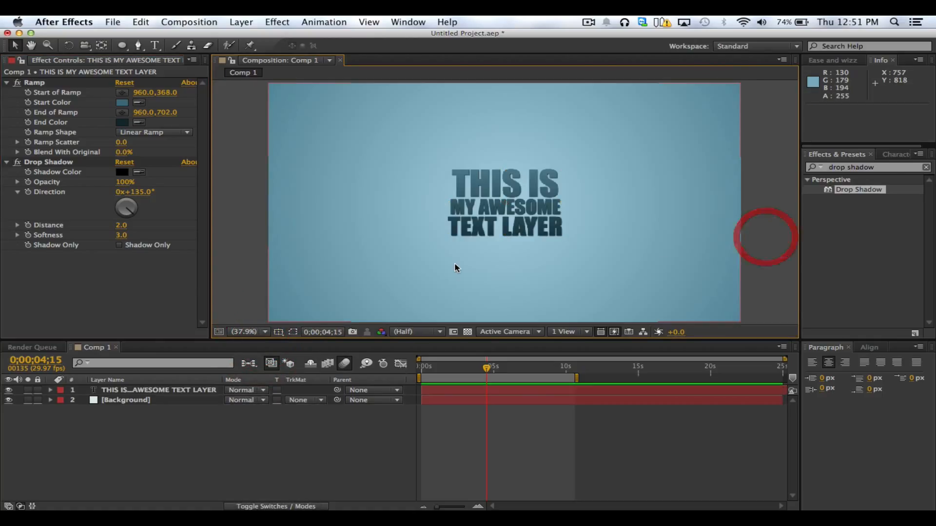
pyautogui.click(477, 216)
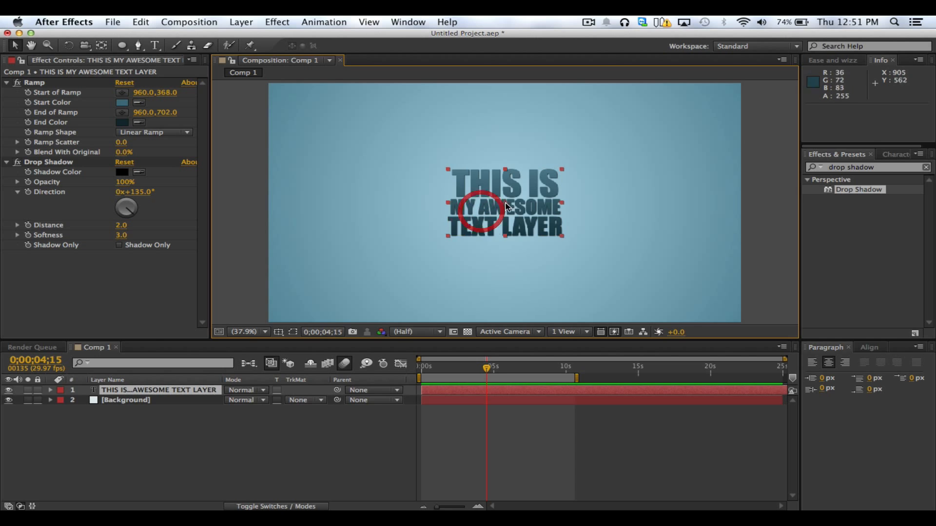
pyautogui.click(752, 209)
pyautogui.click(476, 214)
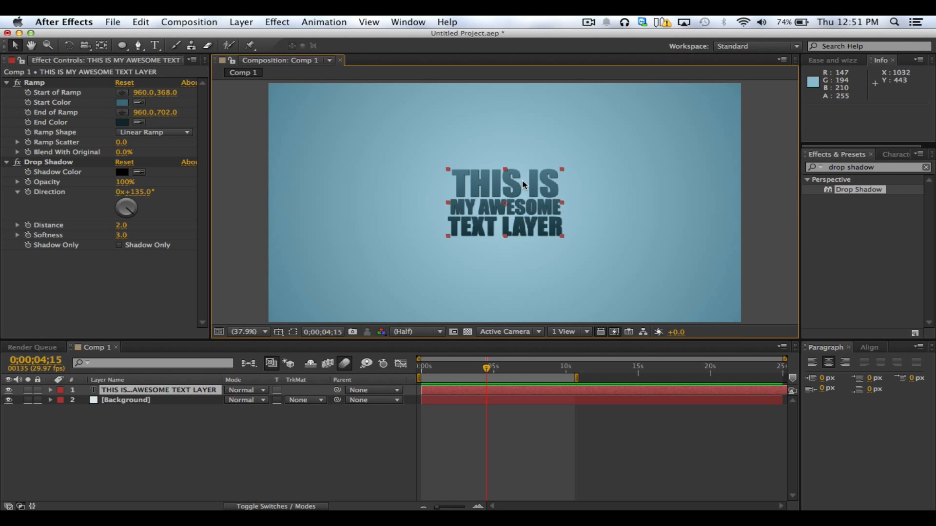
# Move Ramp below Drop Shadow in the text layer's effect order and inspect the lettering up close at 200%
pyautogui.click(35, 84)
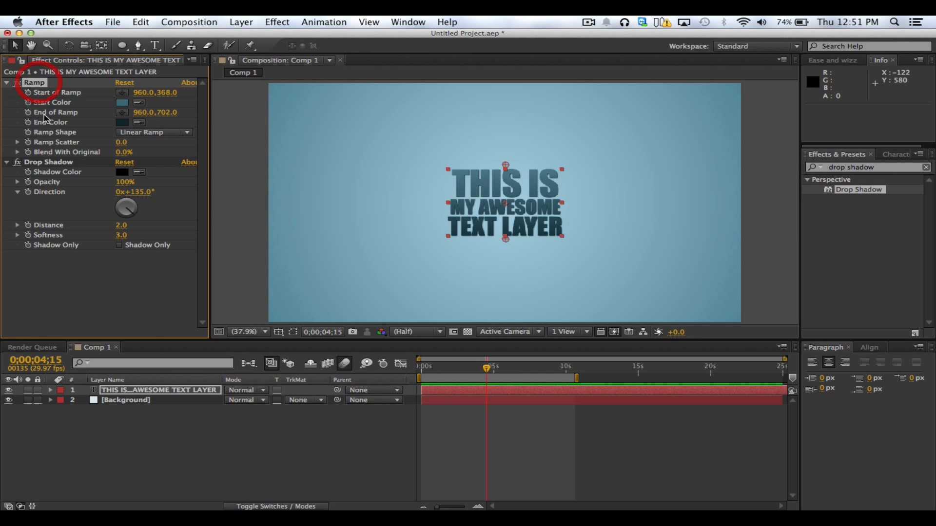
pyautogui.click(54, 162)
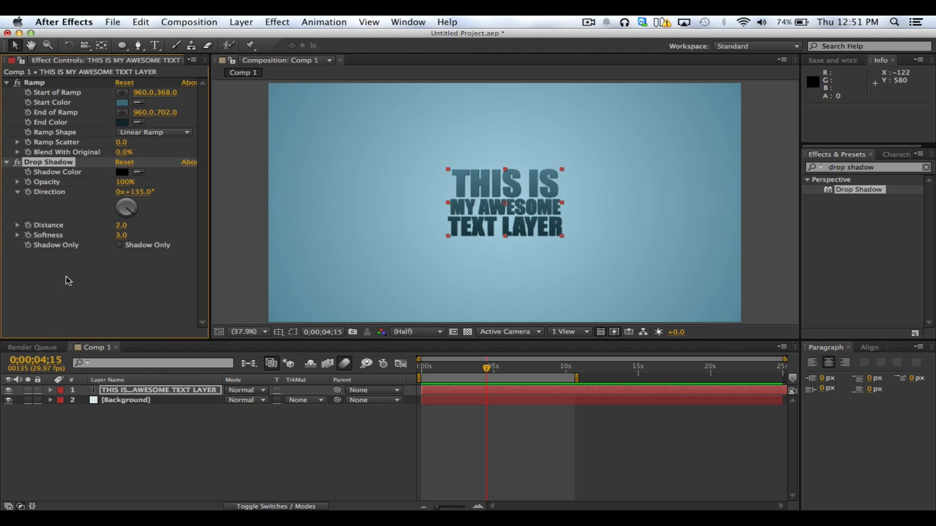
pyautogui.click(69, 279)
pyautogui.click(39, 83)
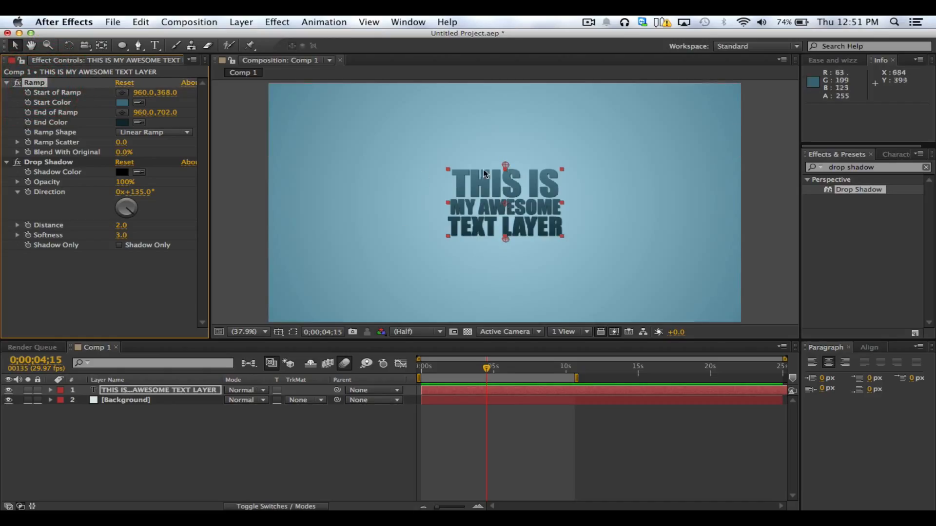
pyautogui.click(44, 162)
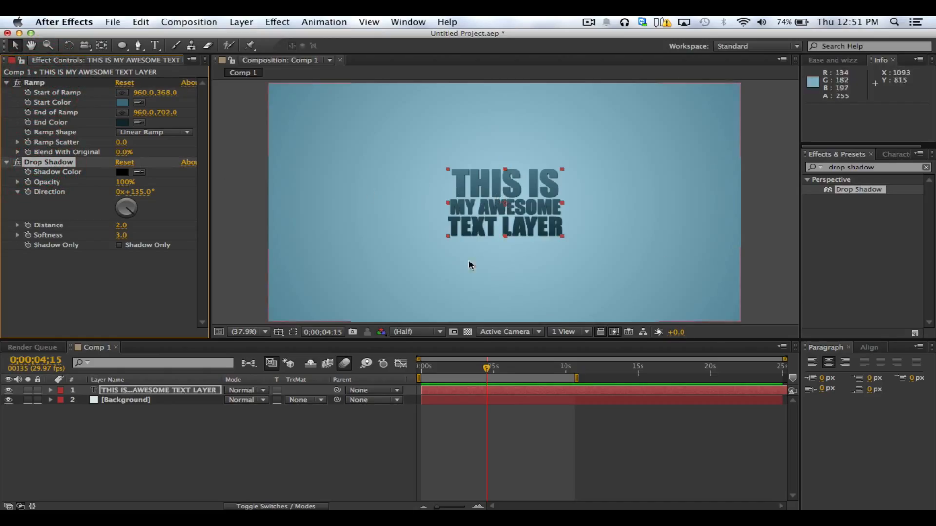
pyautogui.moveTo(39, 84); pyautogui.dragTo(60, 250)
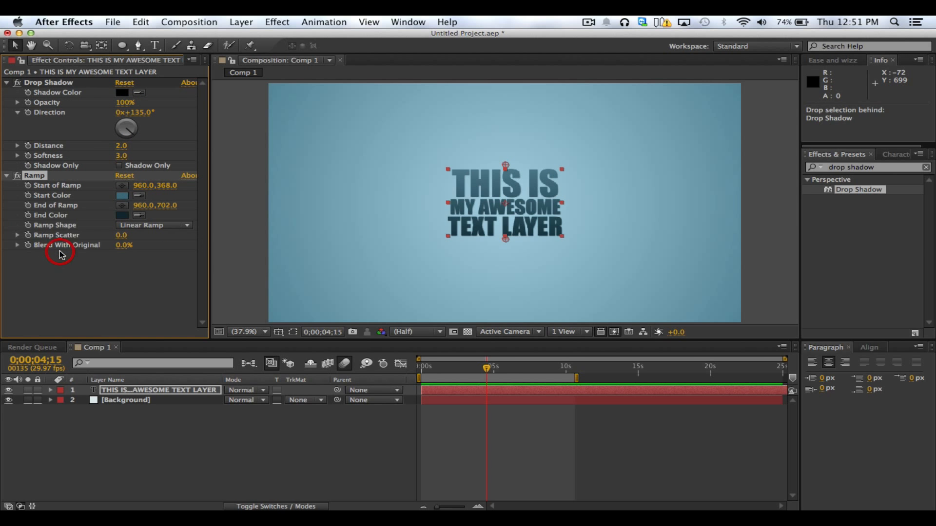
pyautogui.press('/')
pyautogui.scroll(1, 474, 199)
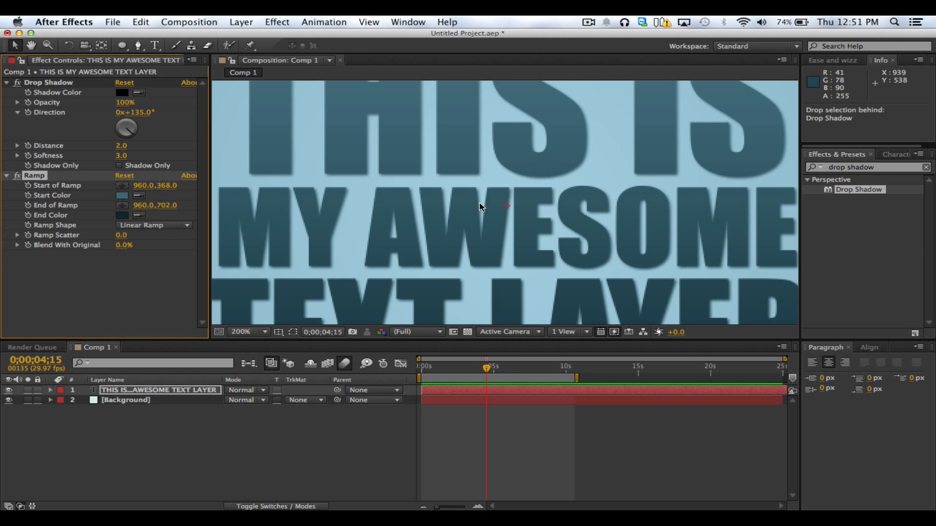
pyautogui.press('space')
pyautogui.moveTo(529, 235); pyautogui.dragTo(387, 125)
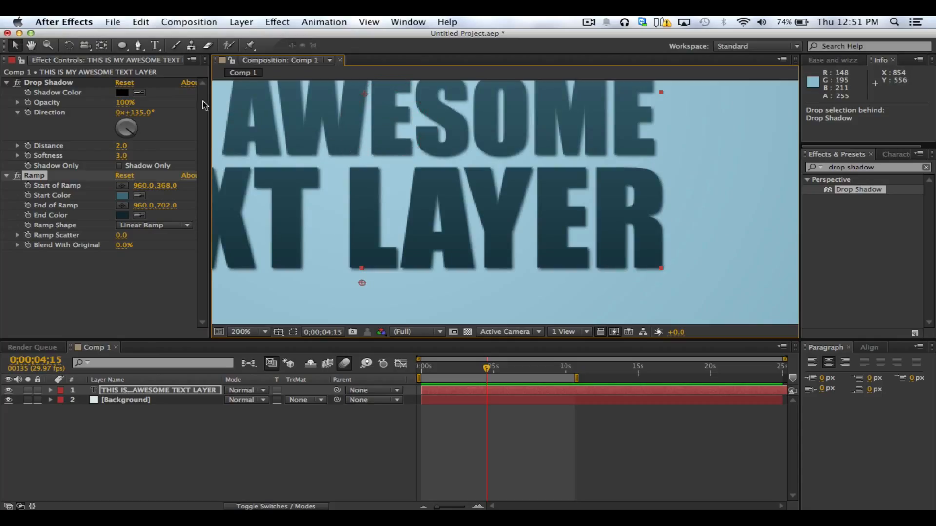
# Swap Drop Shadow below Ramp and back again to compare how the effect order changes the text's shadow
pyautogui.click(49, 83)
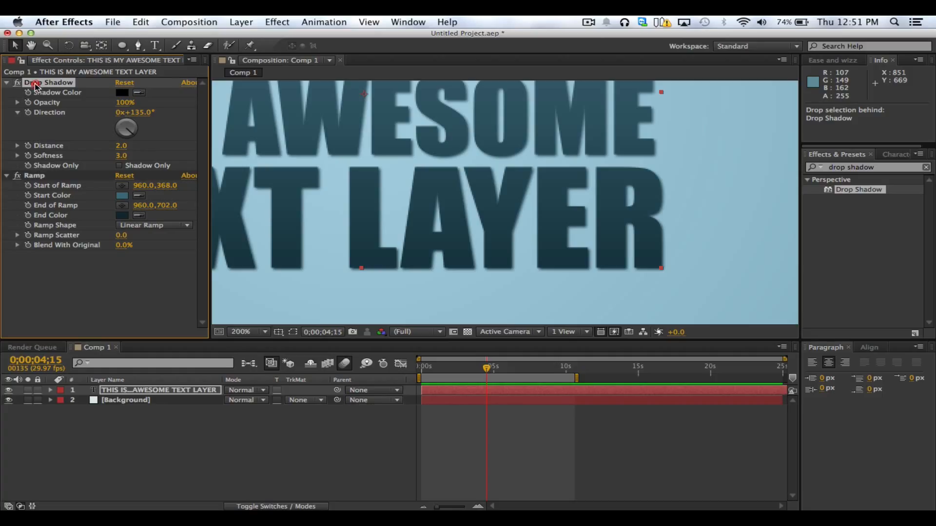
pyautogui.moveTo(35, 83); pyautogui.dragTo(48, 247)
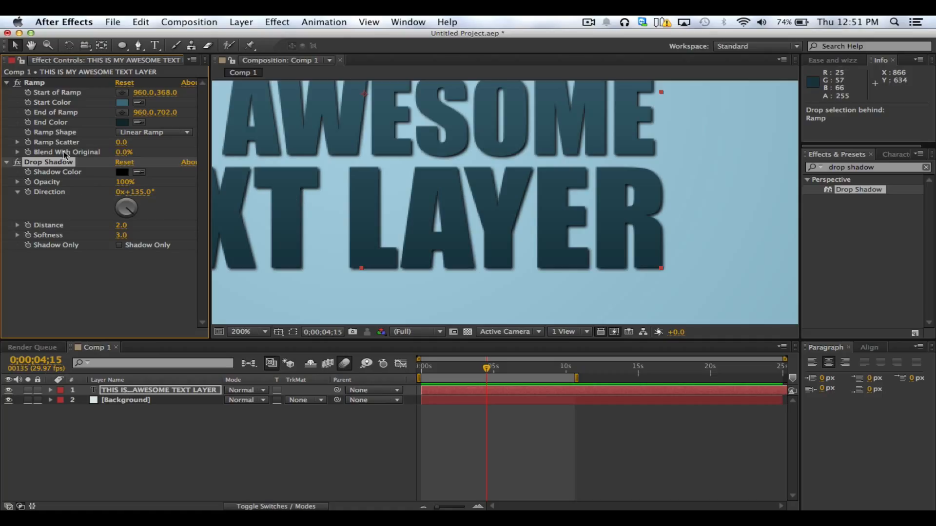
pyautogui.moveTo(35, 82); pyautogui.dragTo(49, 252)
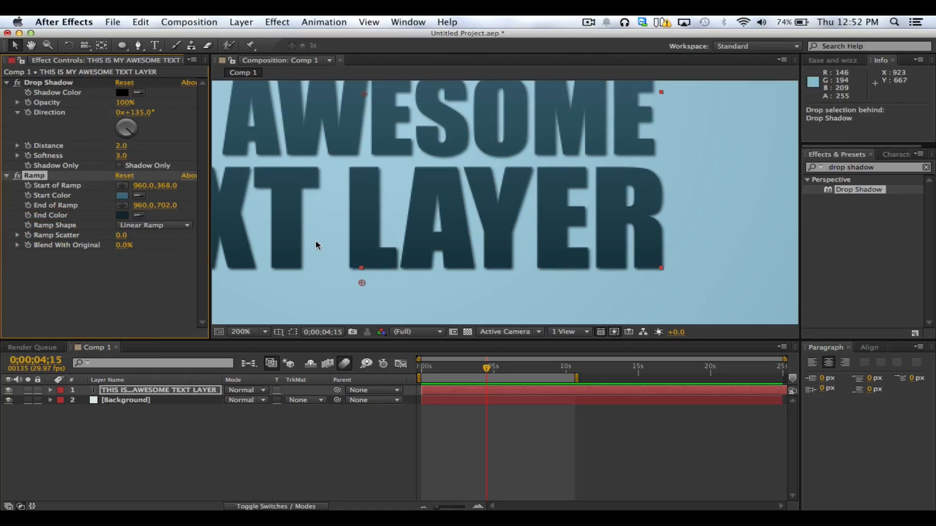
pyautogui.press(',')
pyautogui.moveTo(360, 224); pyautogui.dragTo(414, 278)
# Restore the effect order with Drop Shadow beneath Ramp and view the whole composition at 25%
pyautogui.moveTo(49, 83); pyautogui.dragTo(78, 282)
pyautogui.press(',')
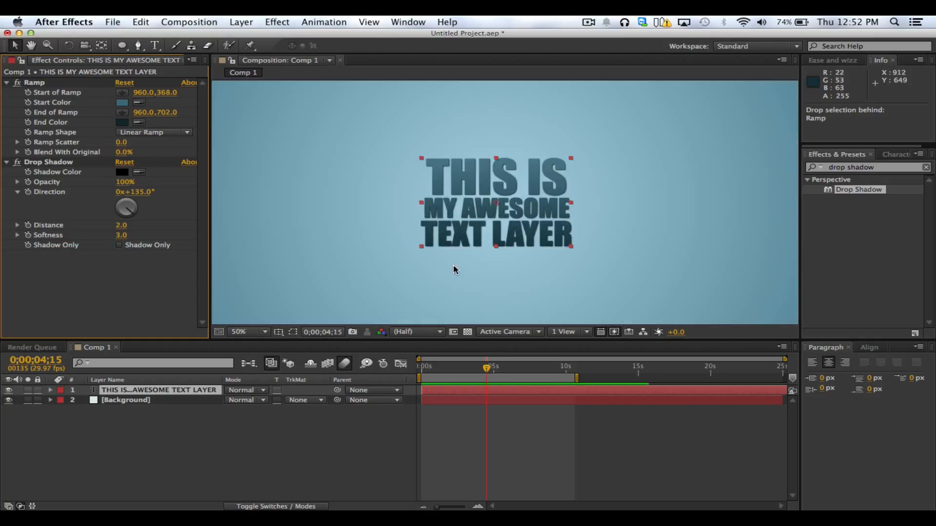
pyautogui.press(',')
pyautogui.click(672, 258)
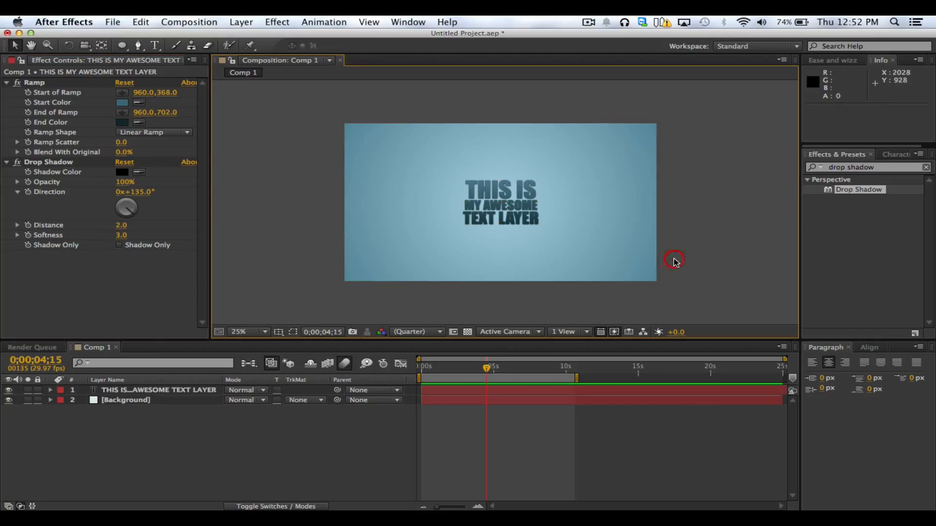
# Return the current time to 0;00;00;00 and leave the text layer deselected
pyautogui.click(199, 389)
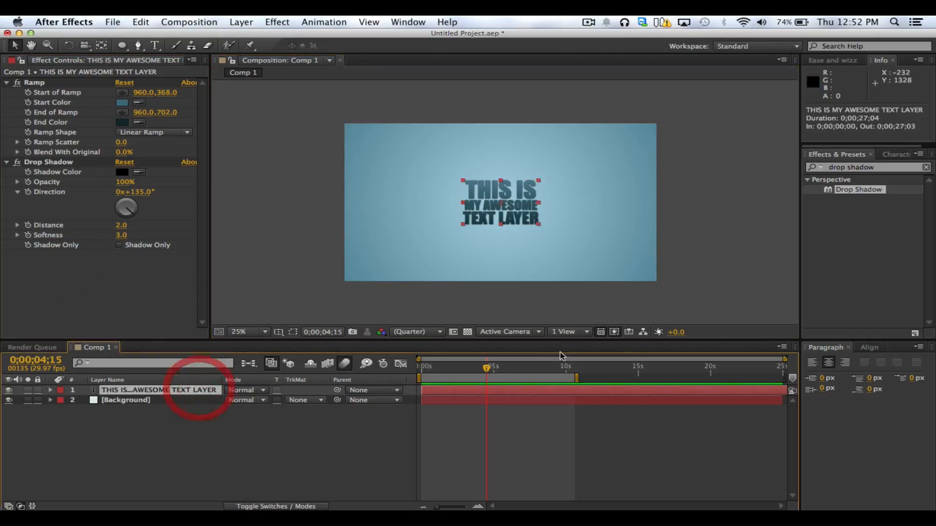
pyautogui.moveTo(486, 368); pyautogui.dragTo(382, 374)
pyautogui.click(329, 425)
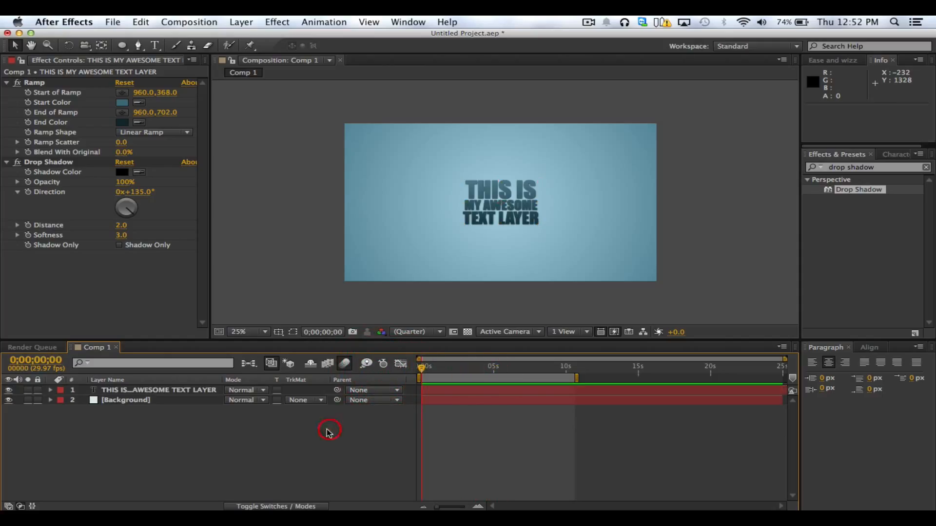
# Examine the text layer's Ramp and Drop Shadow effects and its property groups in the timeline
pyautogui.click(34, 86)
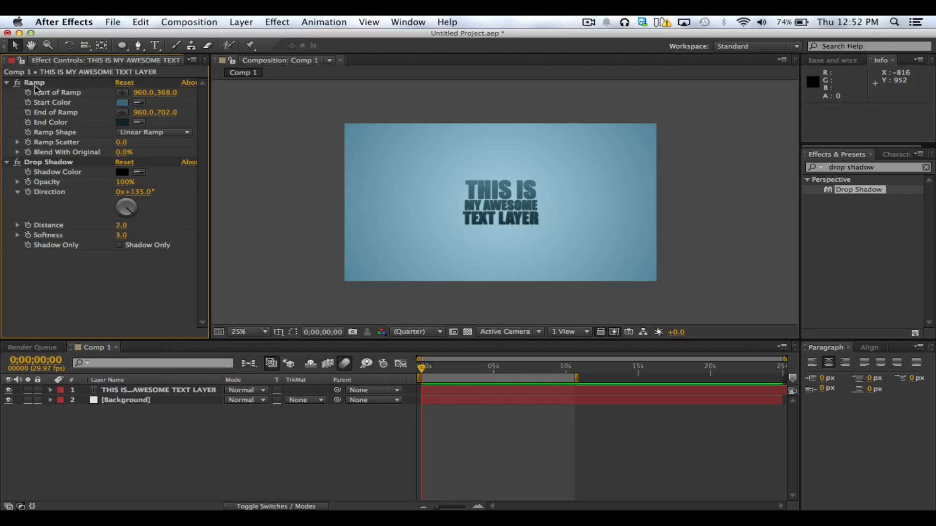
pyautogui.click(50, 161)
pyautogui.click(78, 270)
pyautogui.click(73, 423)
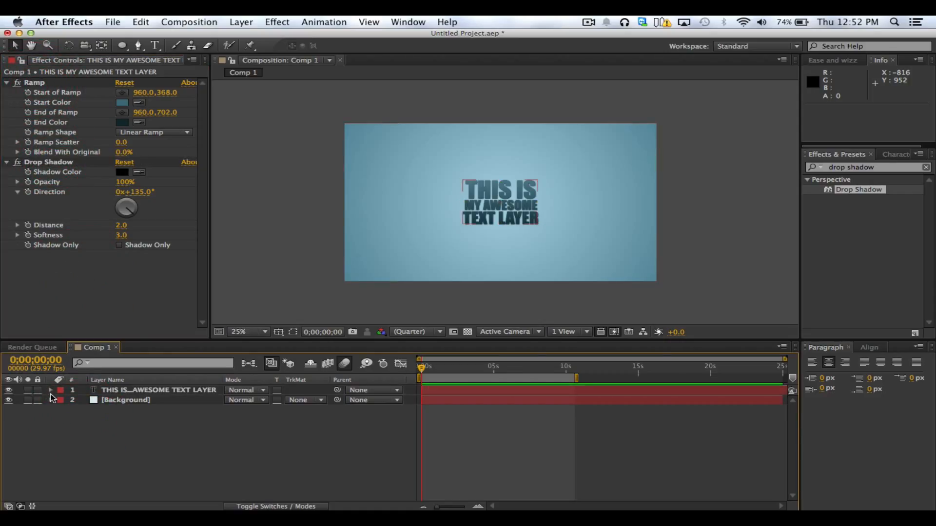
pyautogui.click(161, 391)
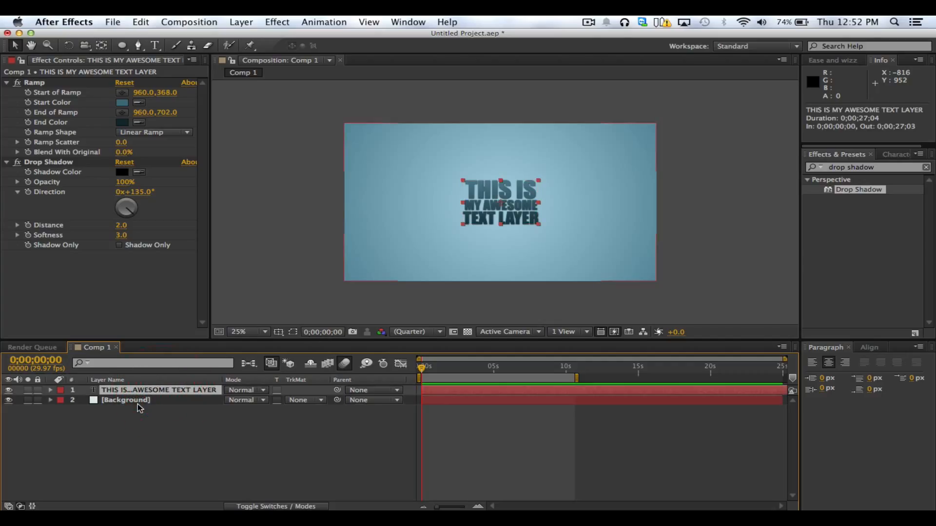
pyautogui.click(193, 430)
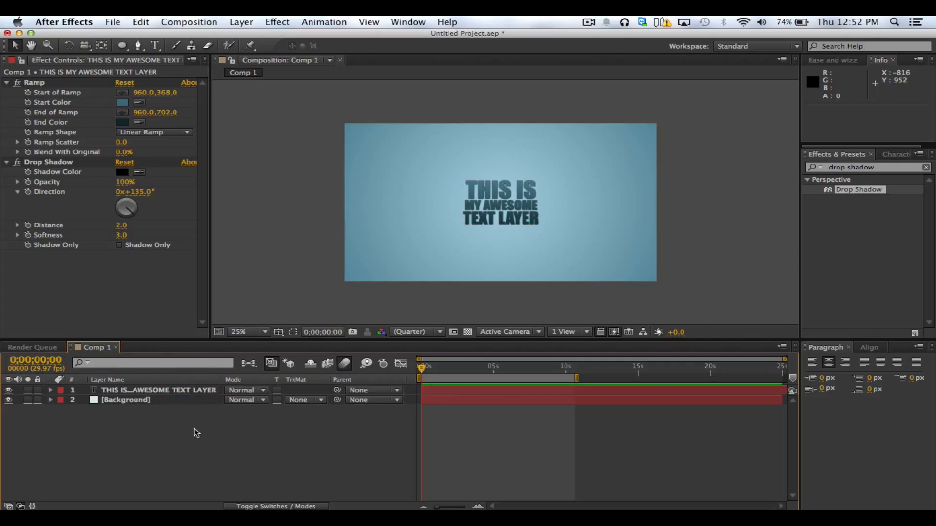
pyautogui.click(121, 392)
pyautogui.click(51, 391)
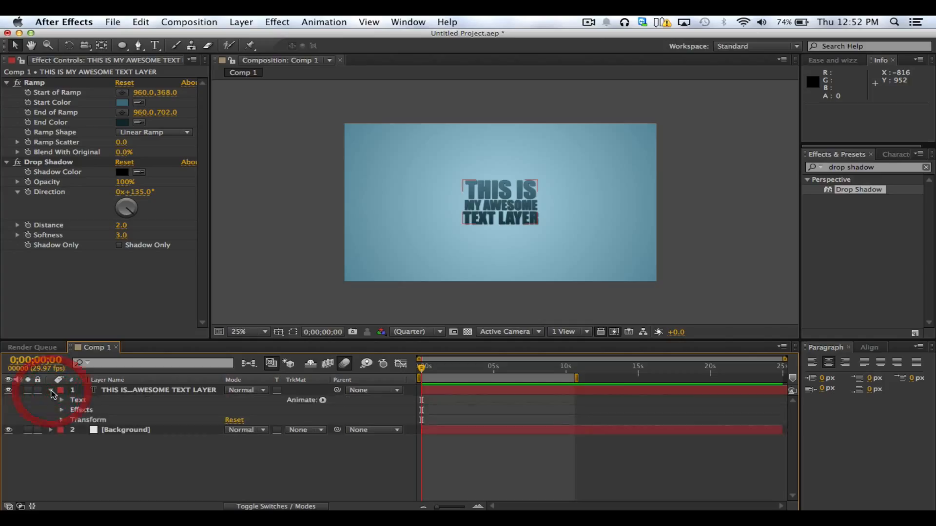
pyautogui.click(50, 391)
pyautogui.click(125, 441)
# Clear the "drop shadow" effects search to restore the full list of effect categories, leaving no layer selected
pyautogui.click(822, 227)
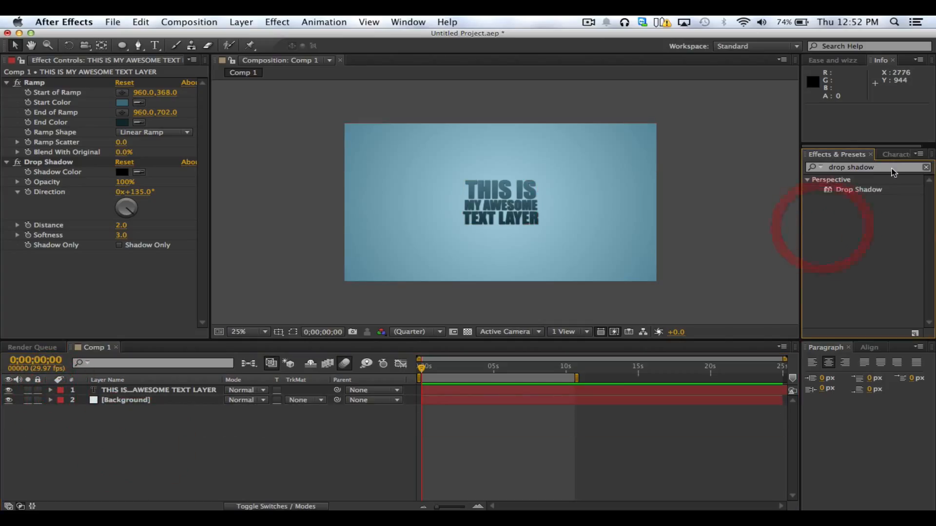
pyautogui.moveTo(891, 169); pyautogui.dragTo(758, 169)
pyautogui.press('BackSpace')
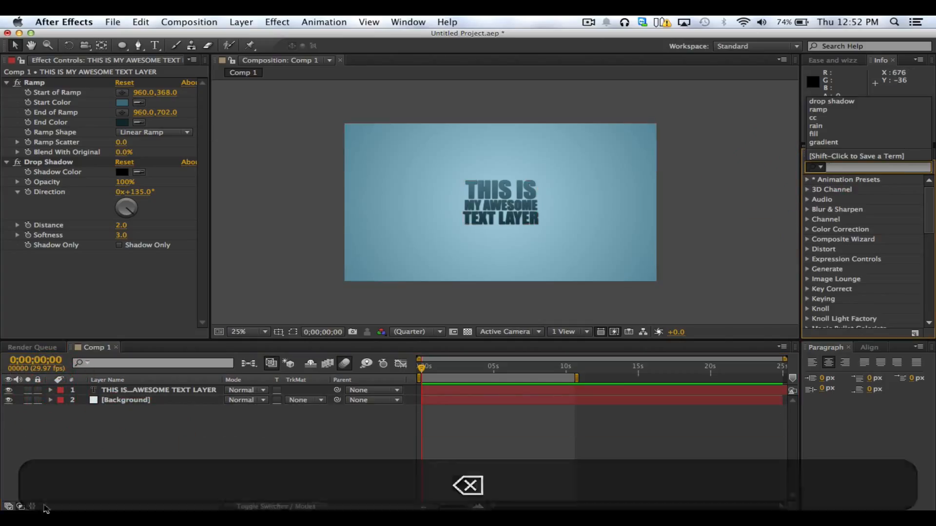
pyautogui.click(153, 468)
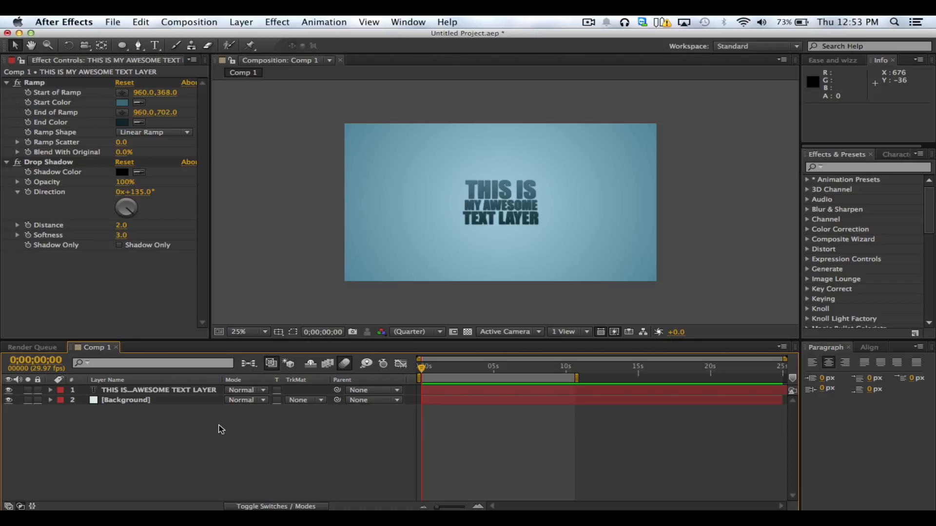
pyautogui.click(267, 443)
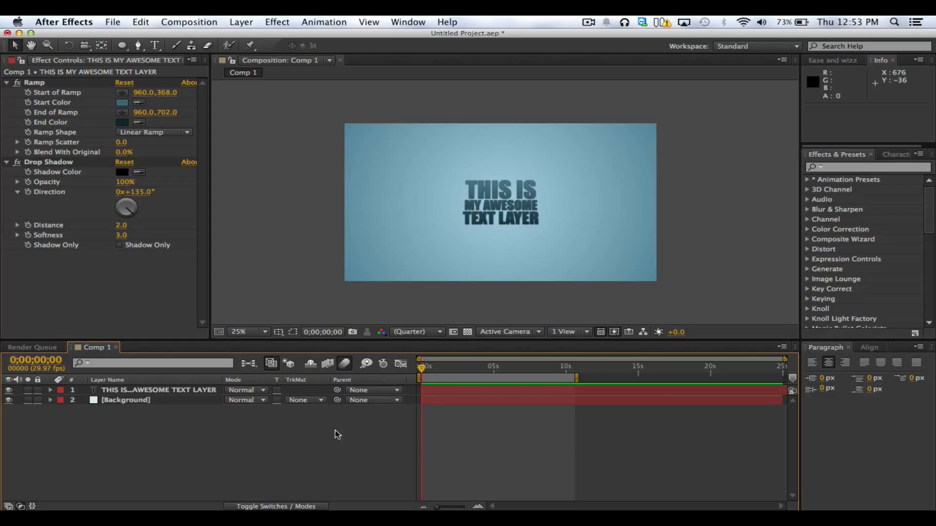